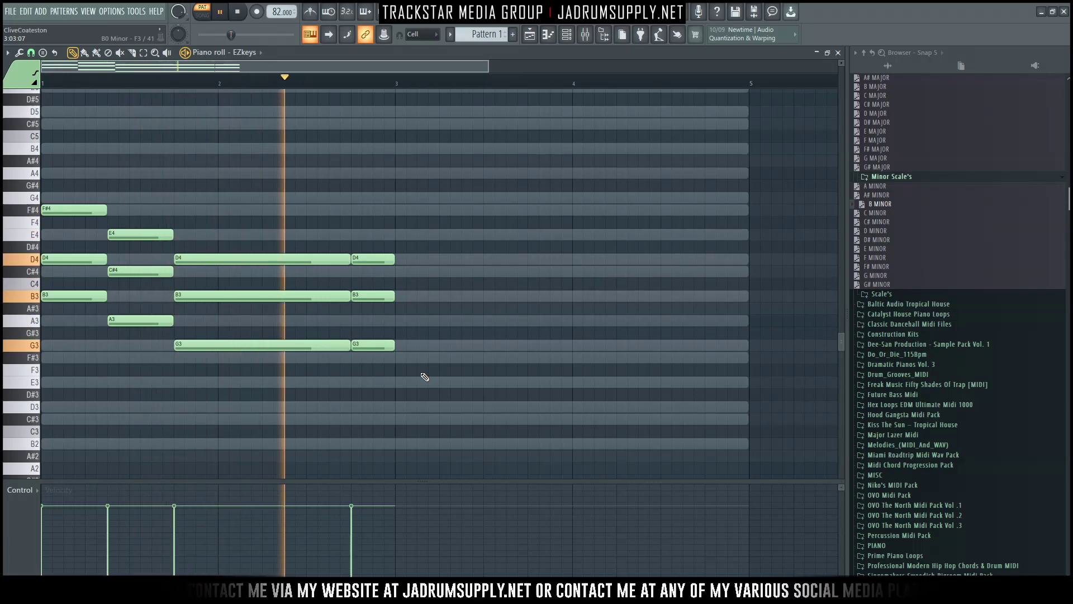
Duplicate the two-bar chord progression into bars 3 and 4 and play it back
key(space)
drag(427, 376, 77, 164)
drag(74, 213, 426, 209)
ctrl+click(434, 177)
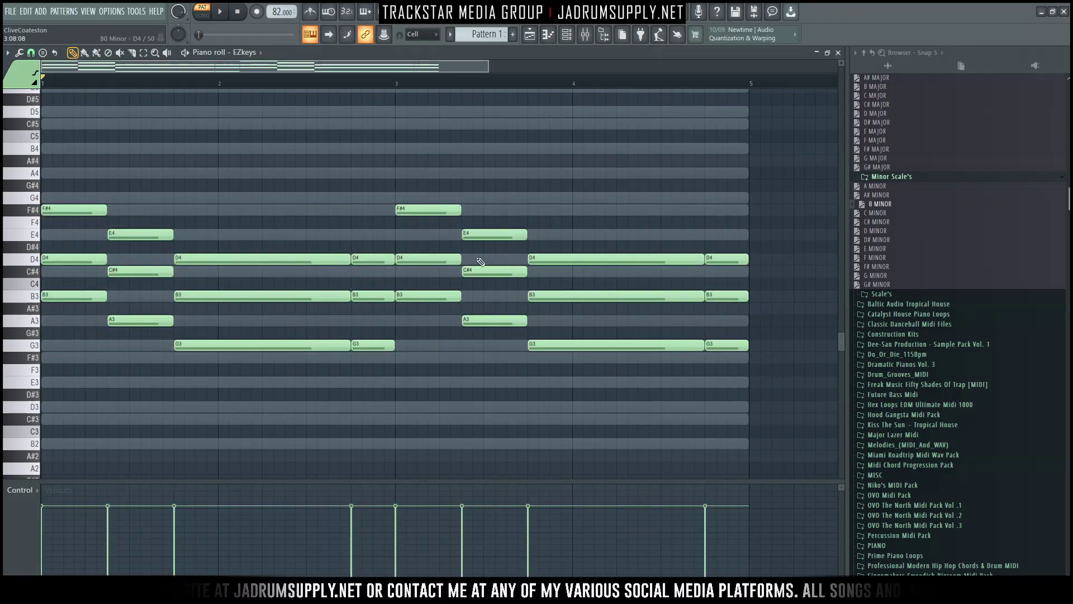
key(space)
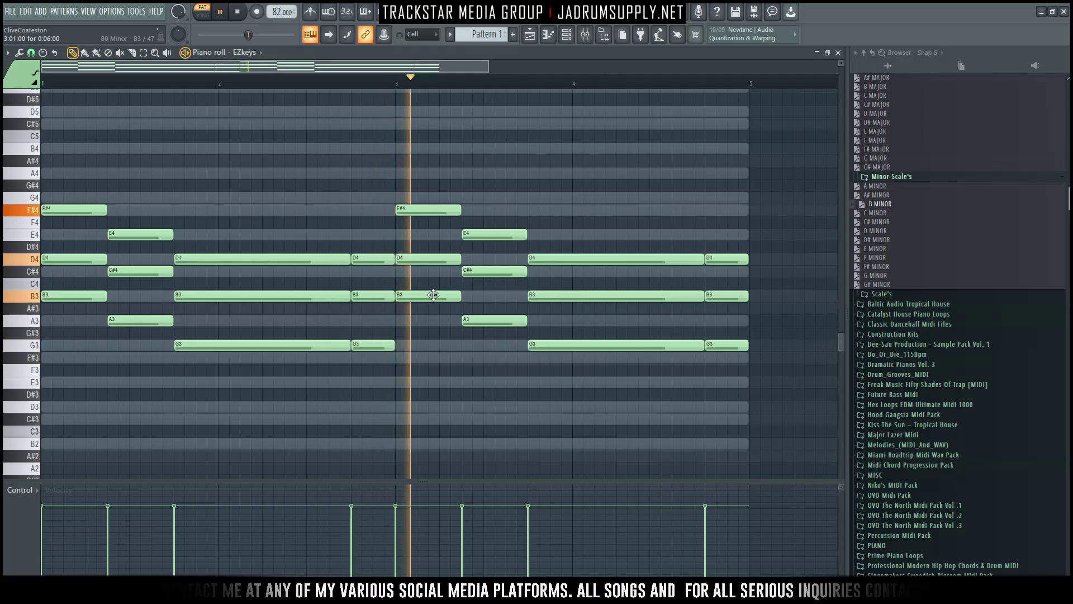
Change the long chord spanning bars 3 and 4 to F#3, A3 and C#4, and audition the result
drag(547, 349, 547, 361)
key(space)
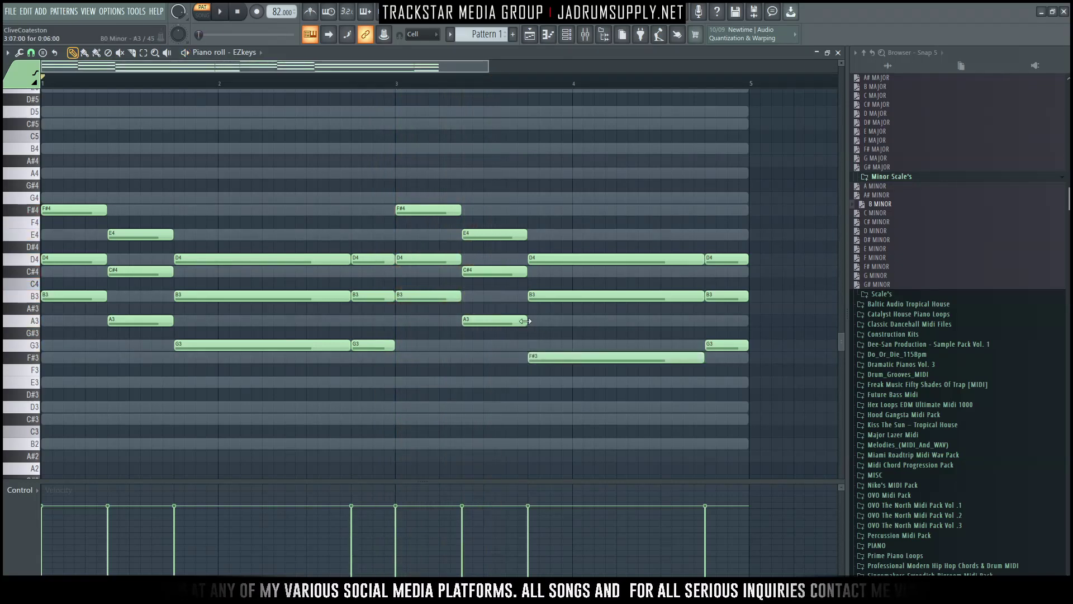
click(537, 322)
drag(541, 297, 543, 272)
right_click(581, 263)
key(space)
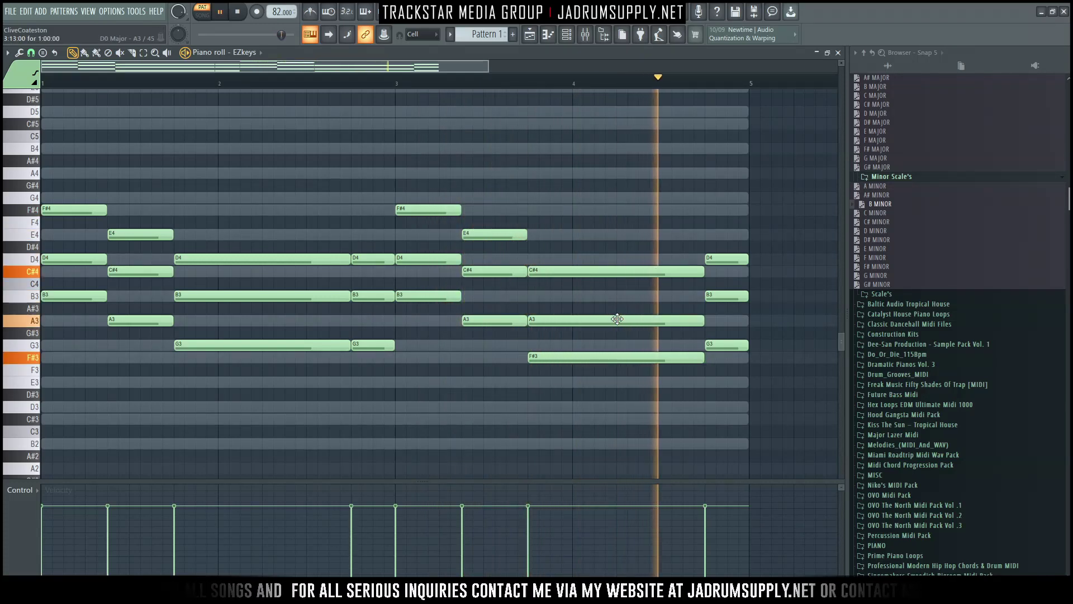
key(space)
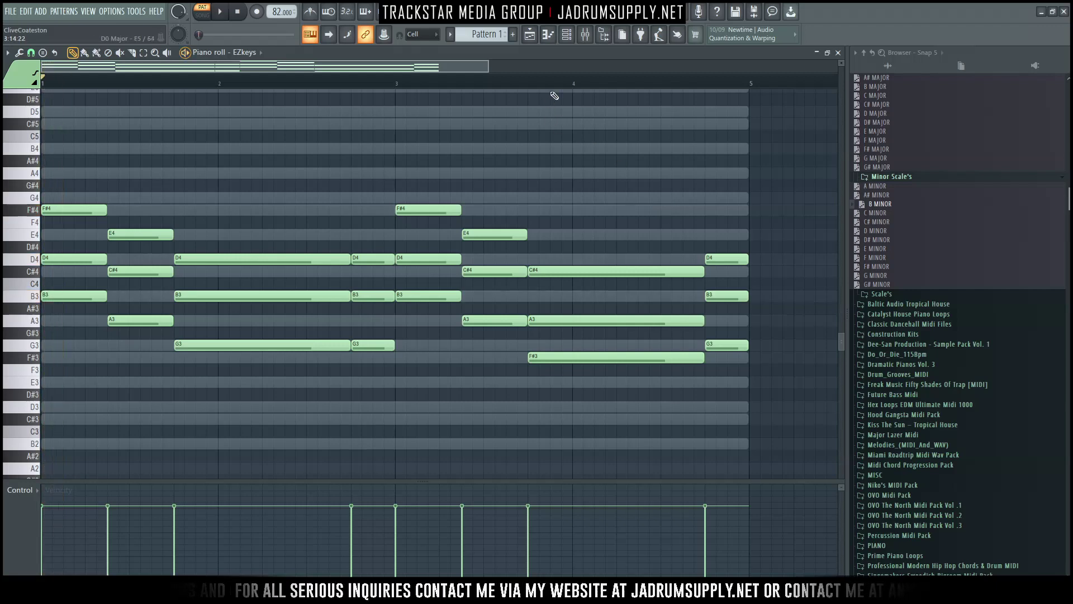
Duplicate the lowest note of every chord one octave down as a bass line on B2, A2, G2 and F#2, and audition it
scroll(558, 130, down, 6)
scroll(584, 222, up, 6)
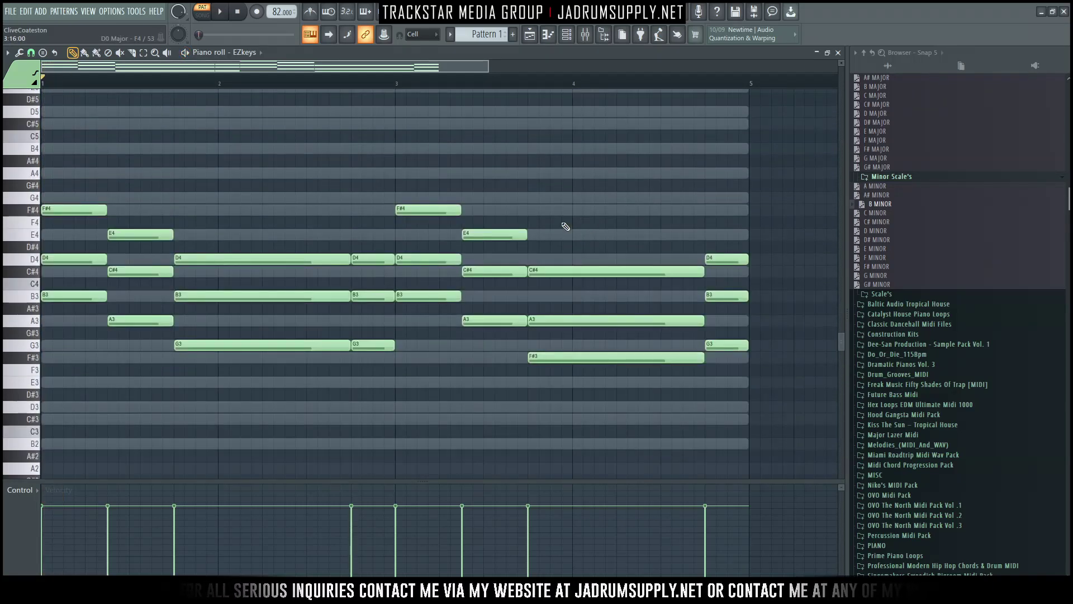
scroll(291, 219, down, 3)
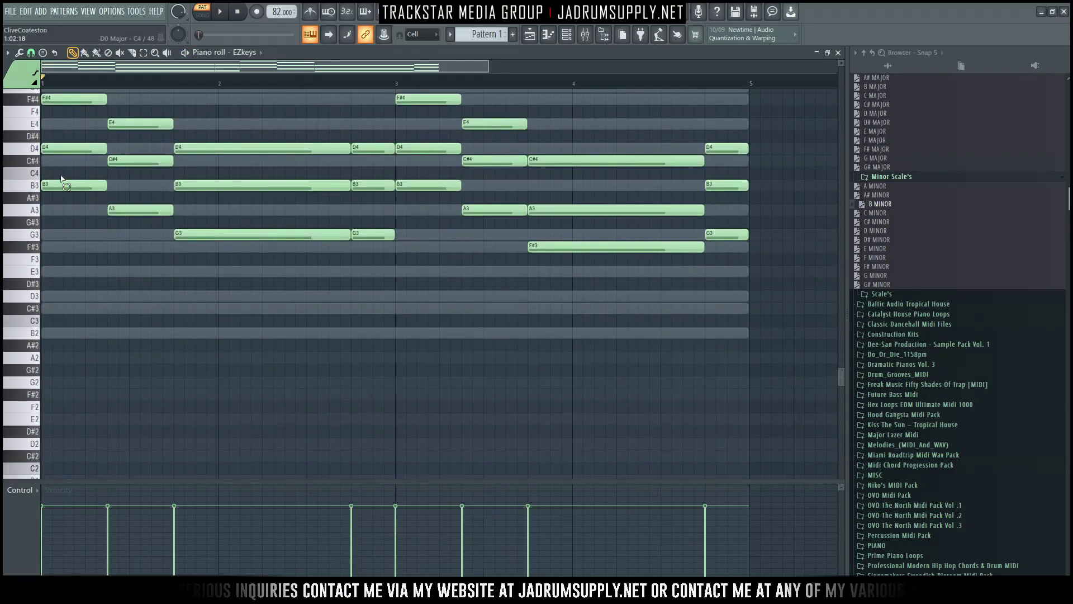
drag(148, 208, 223, 260)
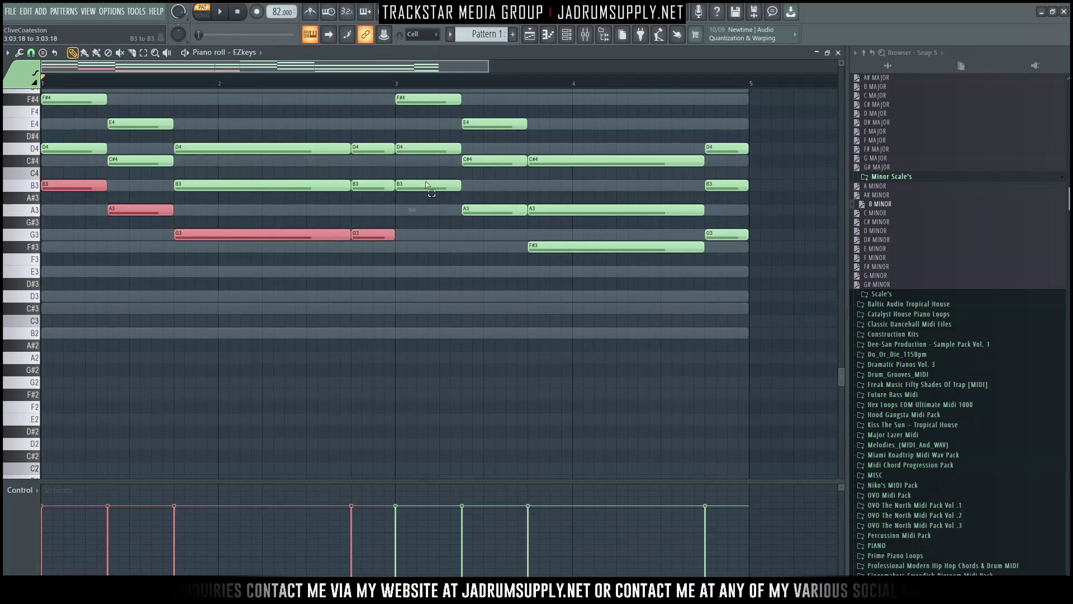
ctrl+click(677, 246)
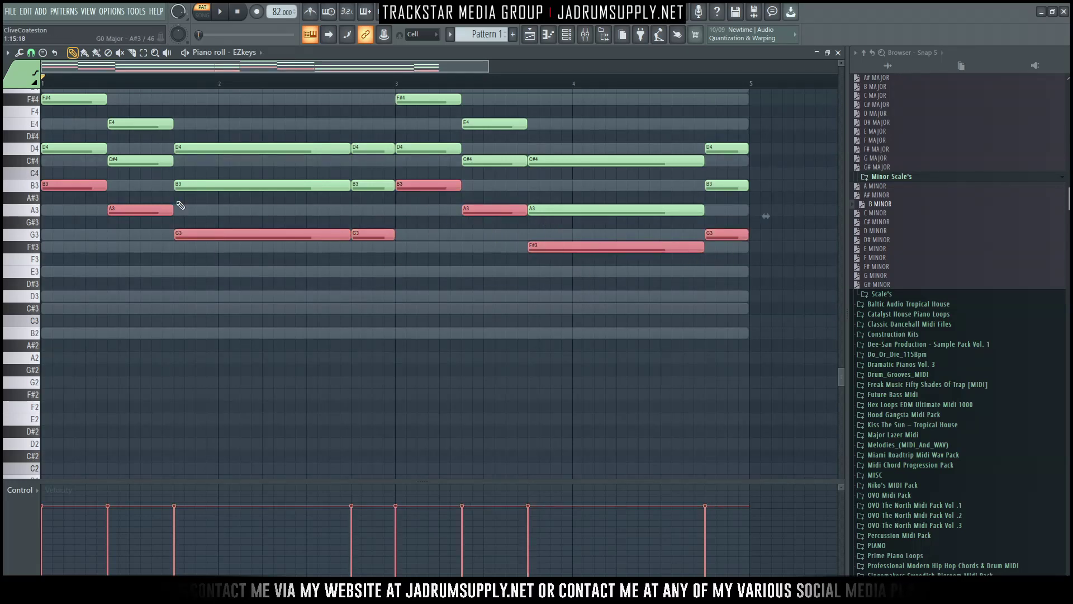
shift+click(72, 187)
key(shift+Right)
key(ctrl+Down)
key(shift+Left)
key(space)
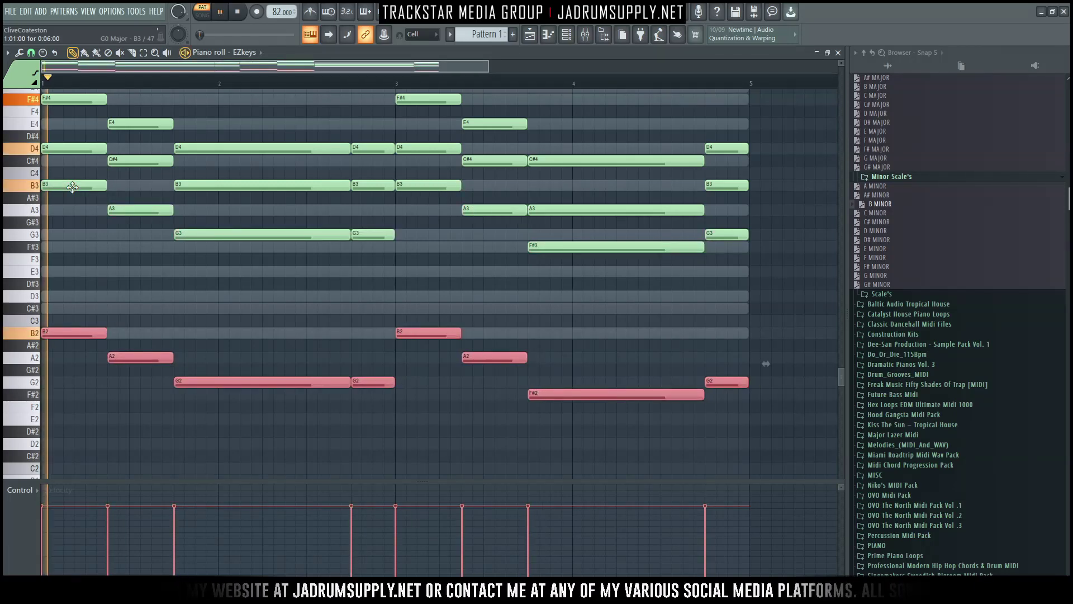
scroll(106, 140, up, 2)
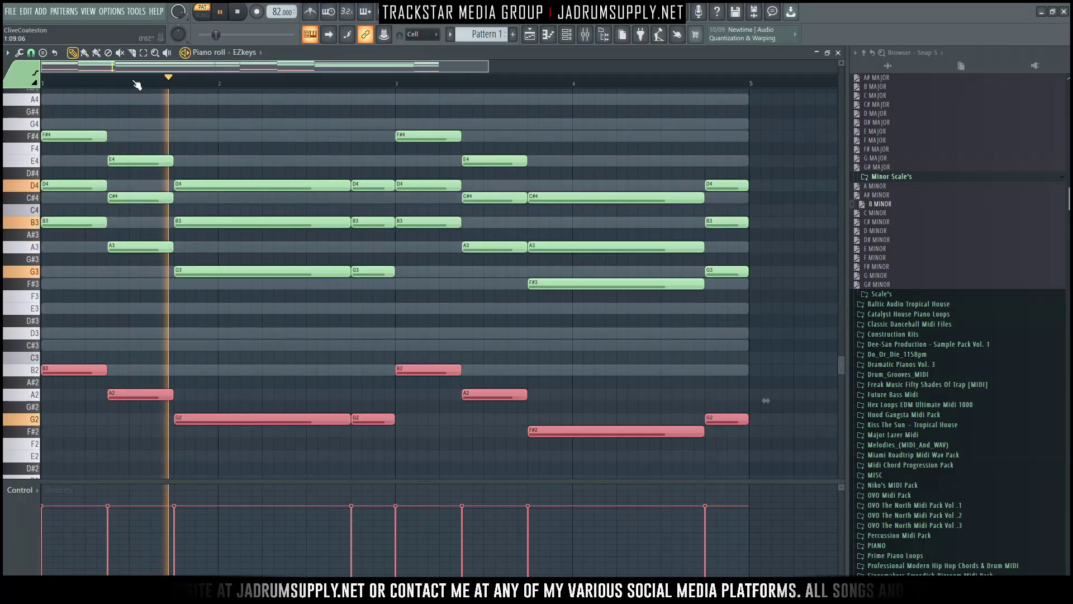
scroll(137, 85, down, 2)
key(space)
Replace the EZkeys channel's instrument with Spectrasonics Omnisphere
click(567, 34)
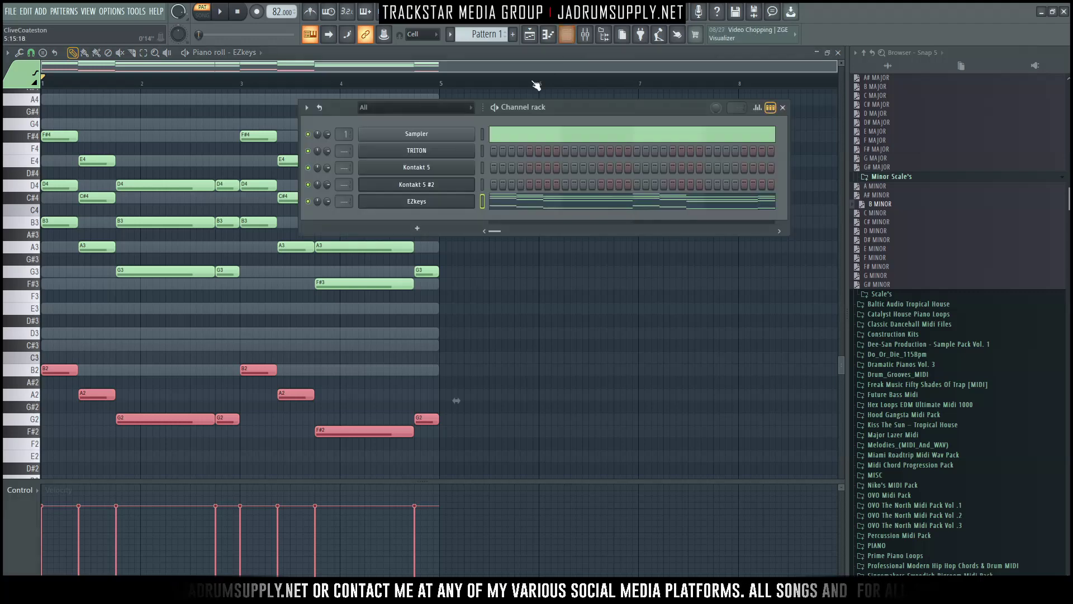
click(445, 203)
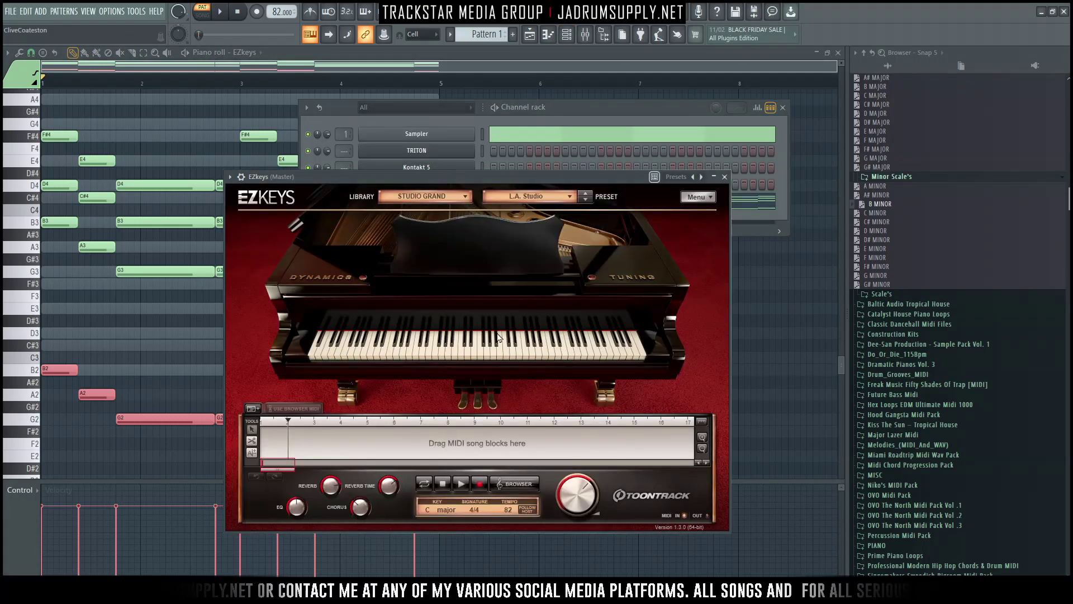
drag(451, 179, 433, 246)
right_click(473, 200)
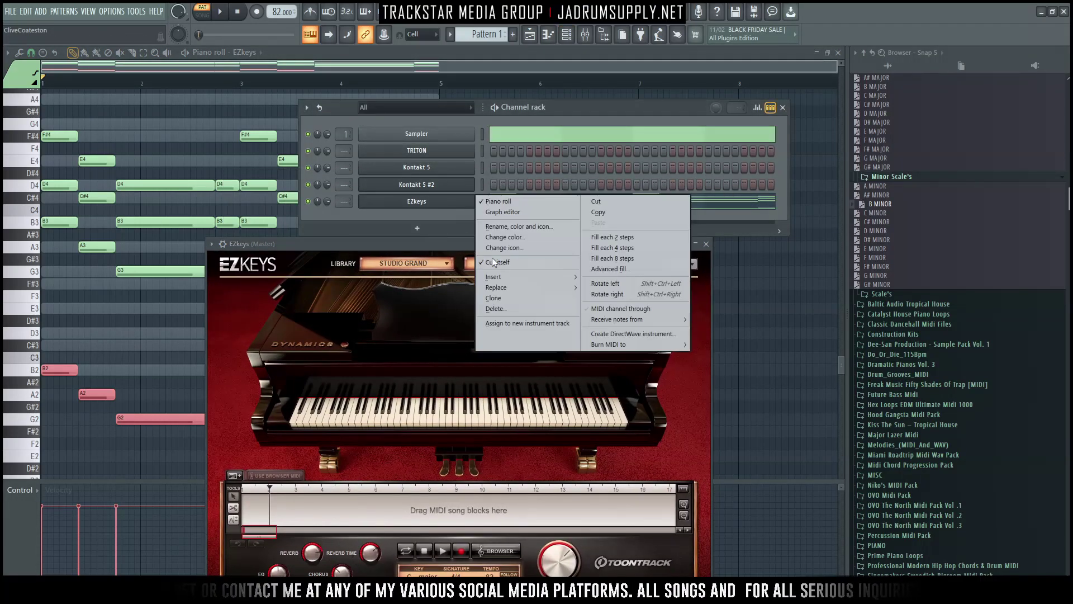
mouse_move(515, 288)
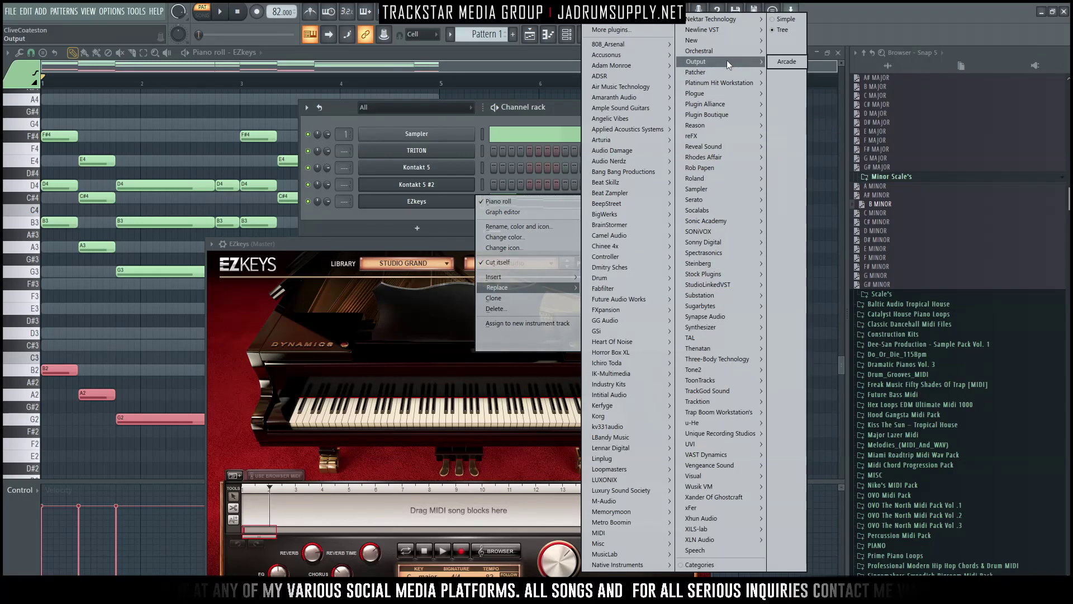
mouse_move(754, 252)
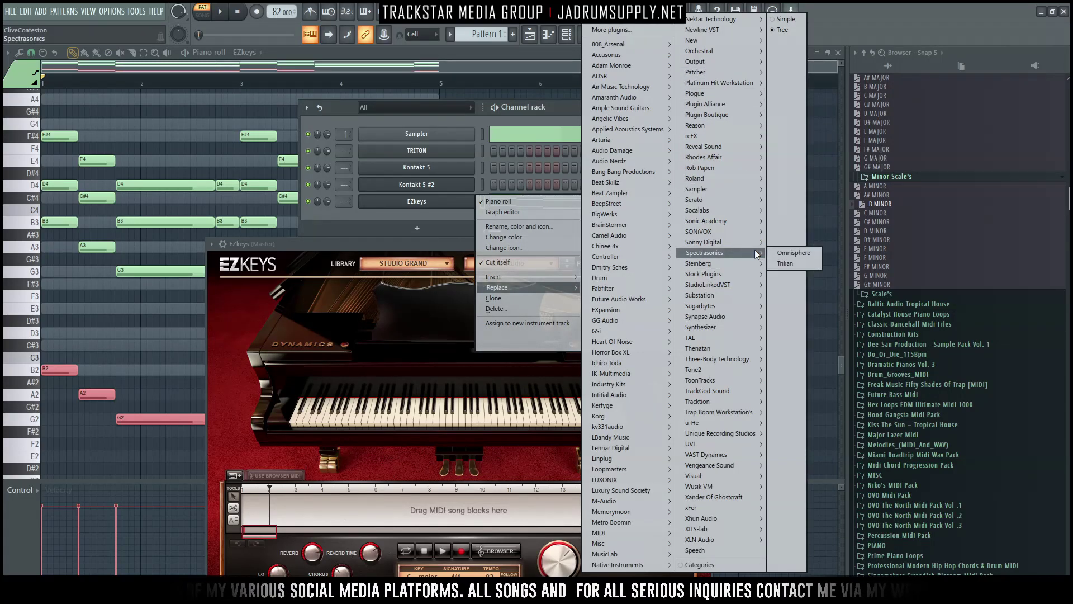
click(787, 255)
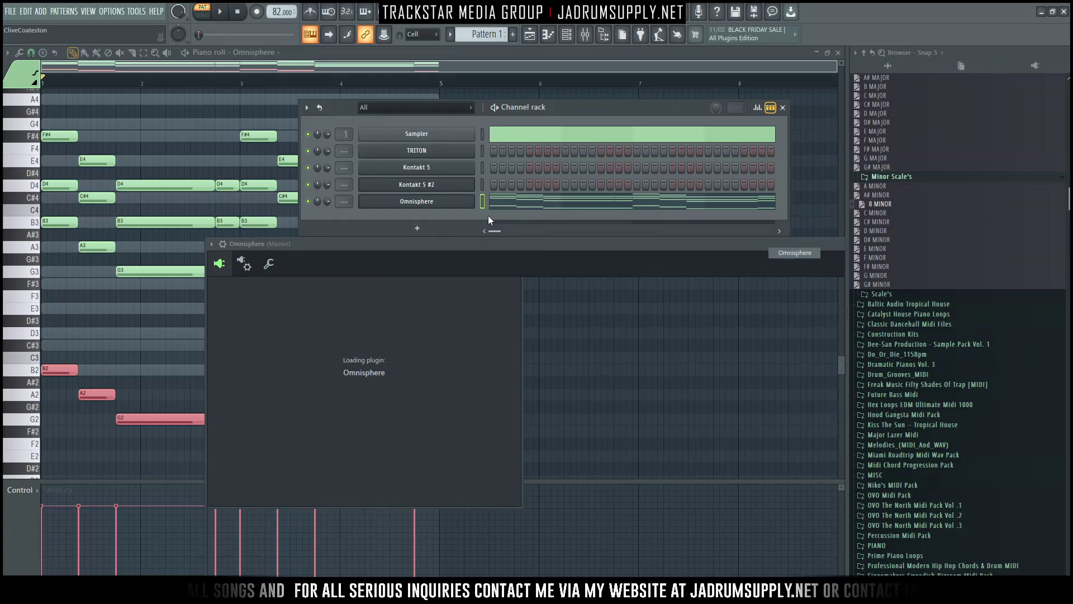
Load the LA Custom C7 - Cinematic patch from the Keyscape Library's Keyboards category and slightly increase its reverb time
drag(508, 241, 347, 70)
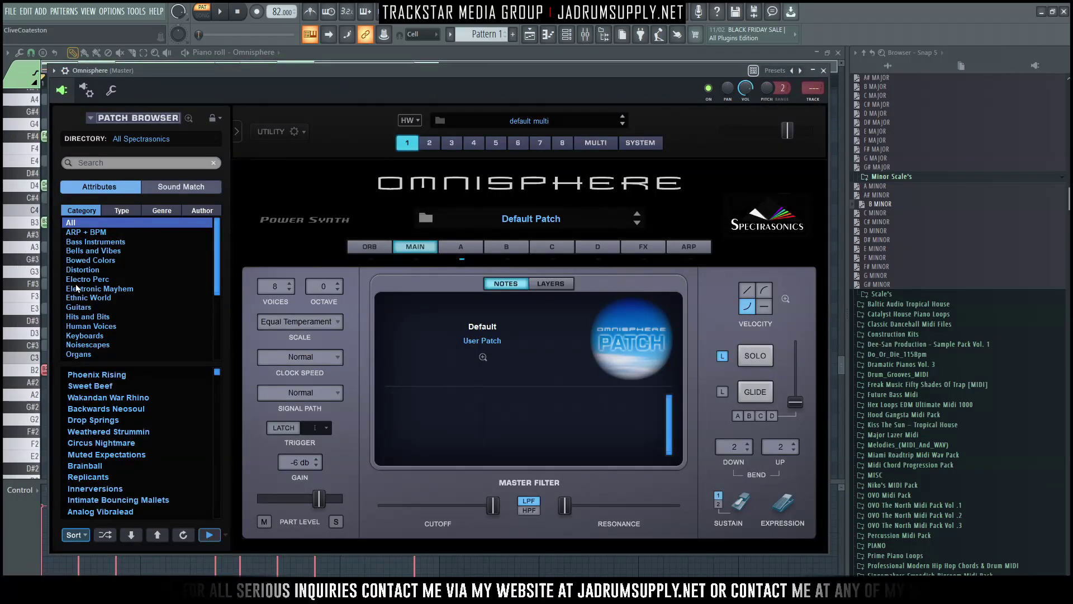
click(144, 137)
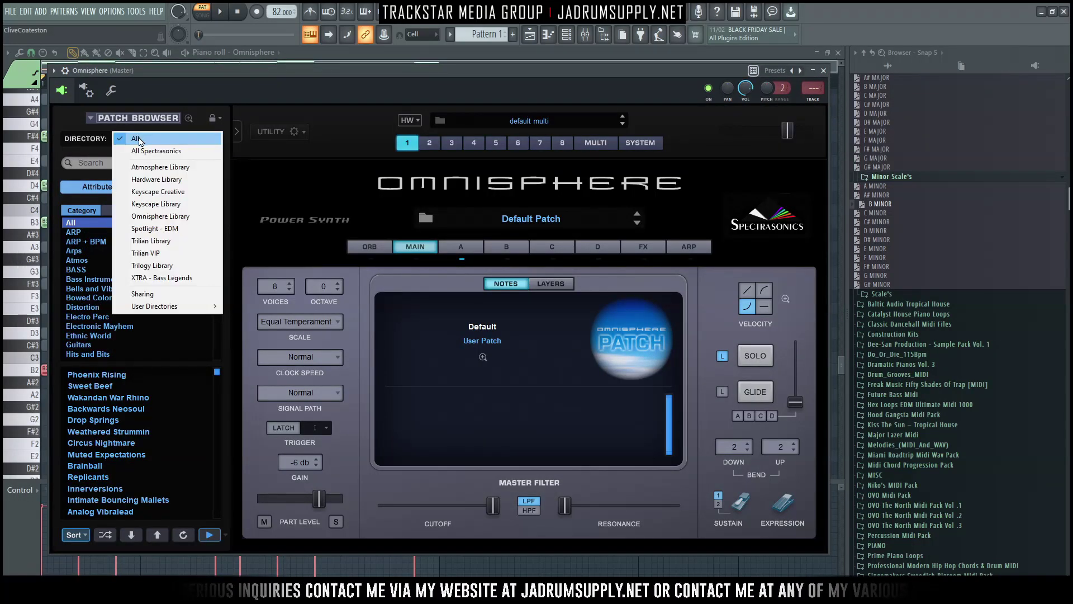
click(140, 204)
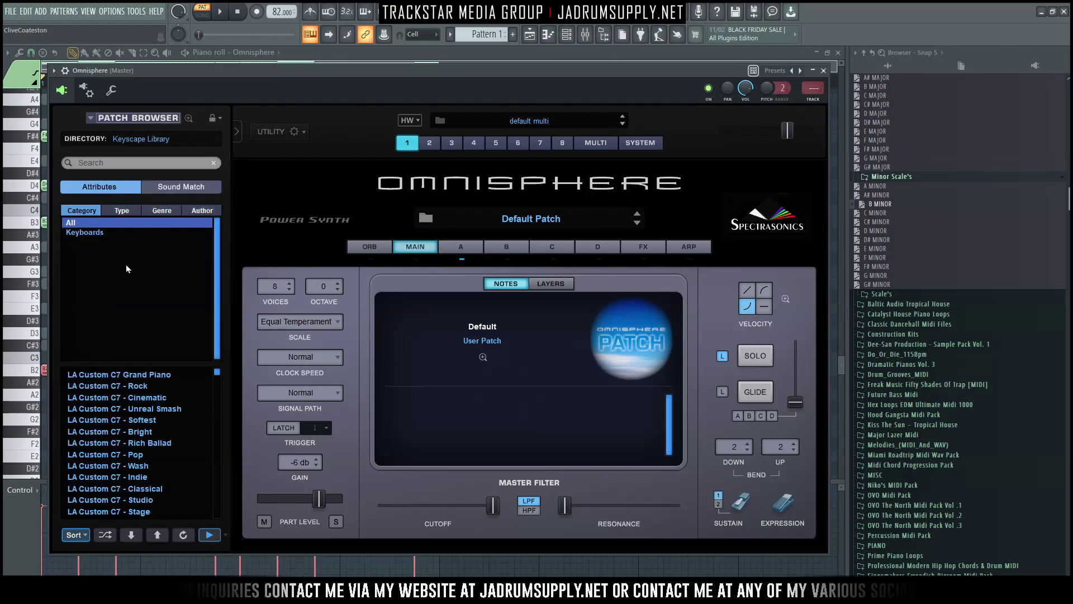
click(89, 232)
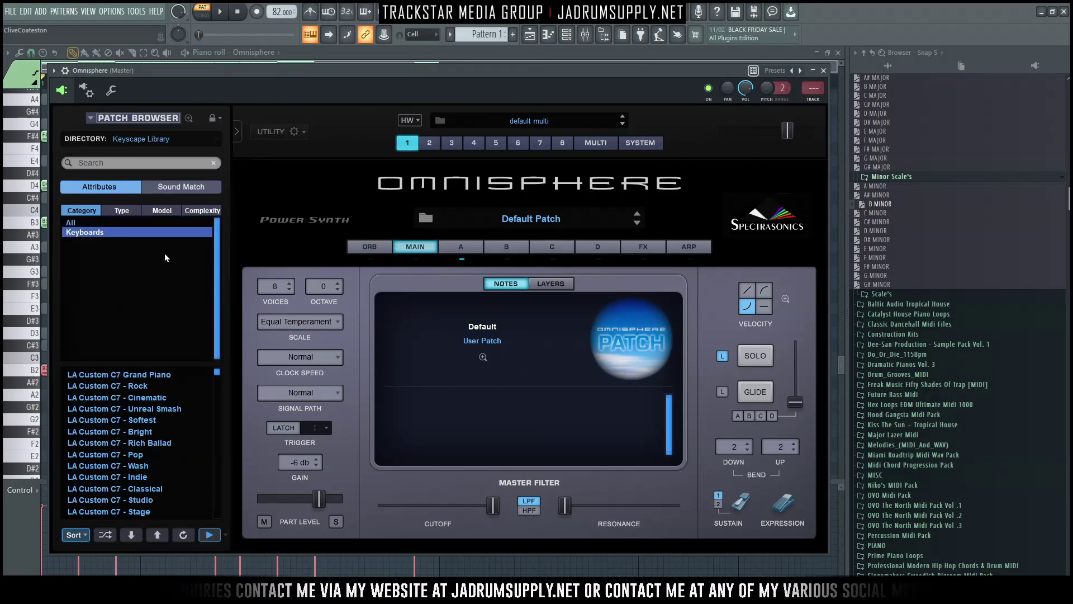
click(151, 399)
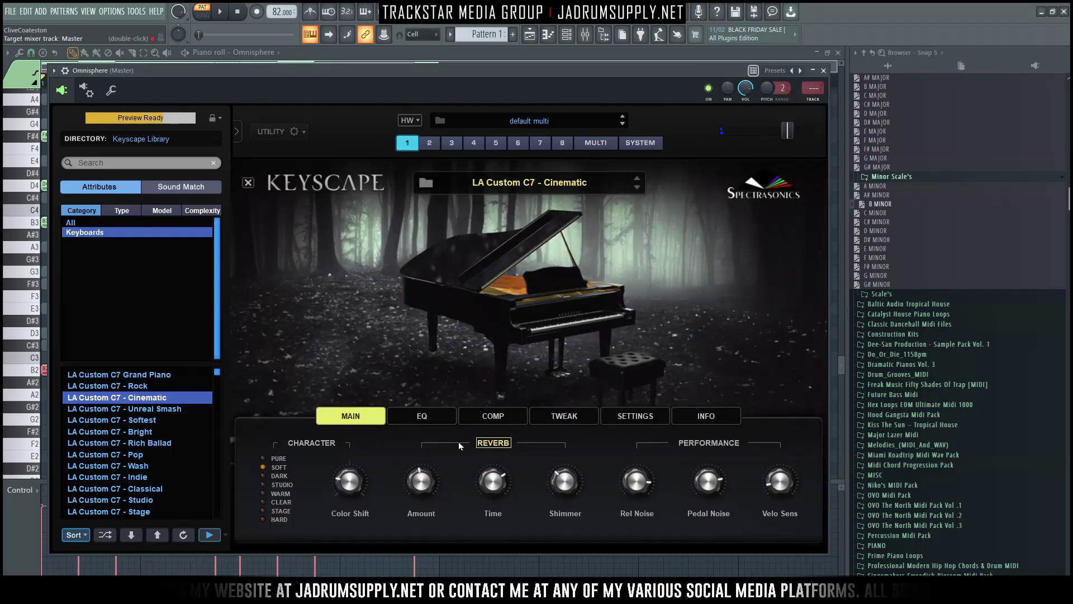
drag(495, 480, 496, 474)
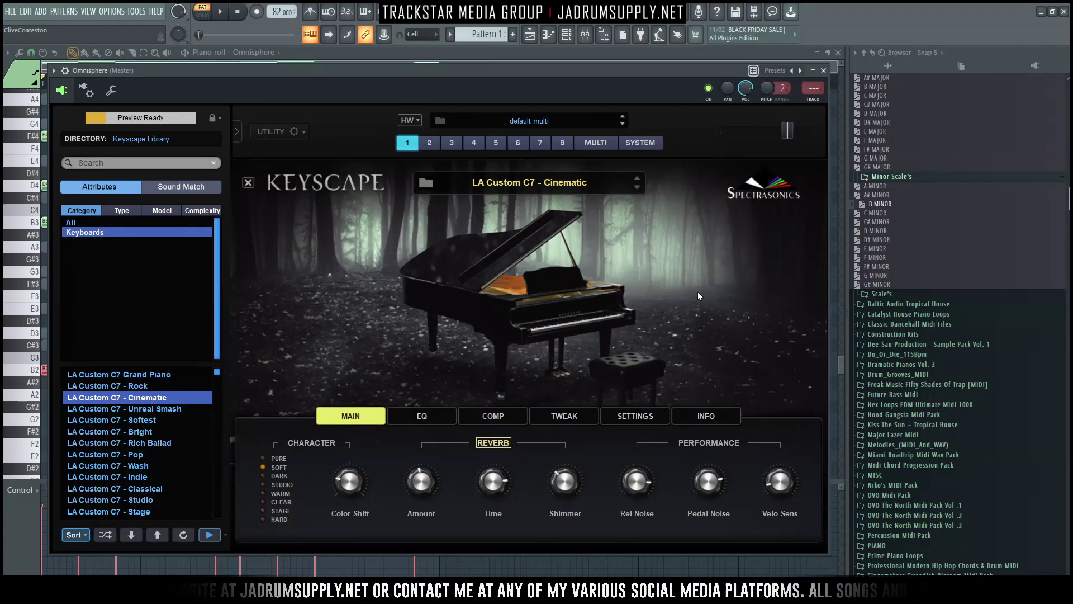
click(823, 71)
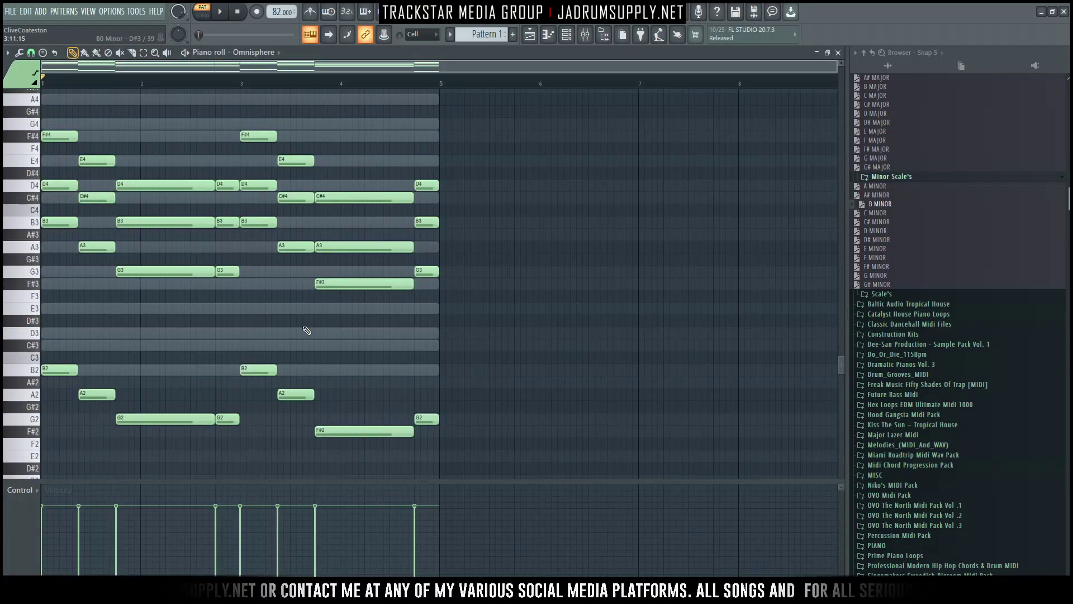
Transpose all notes of the progression up one octave and audition them
key(ctrl+Up)
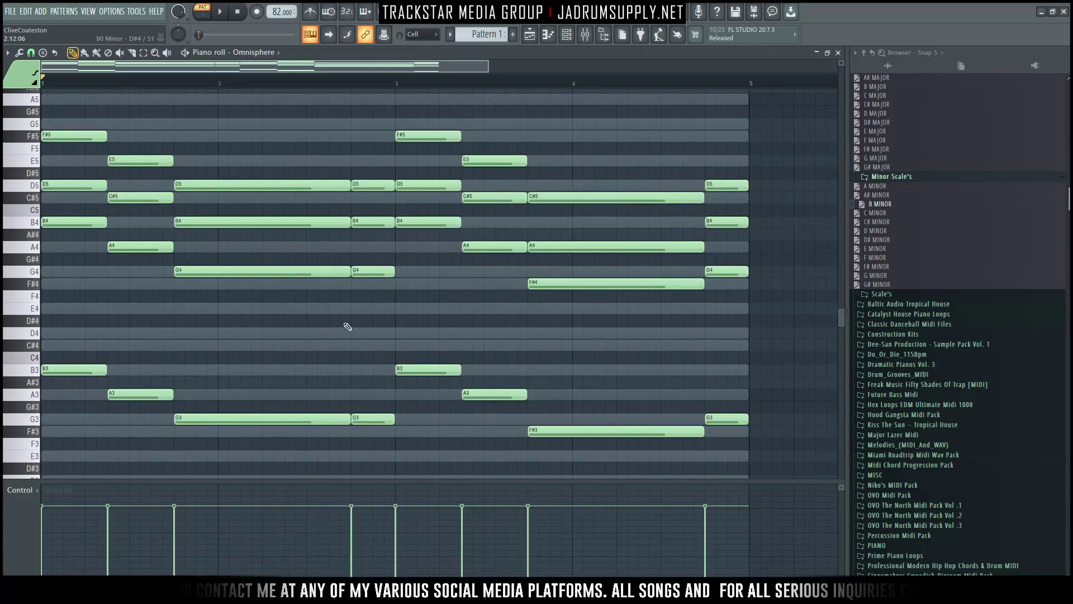
key(space)
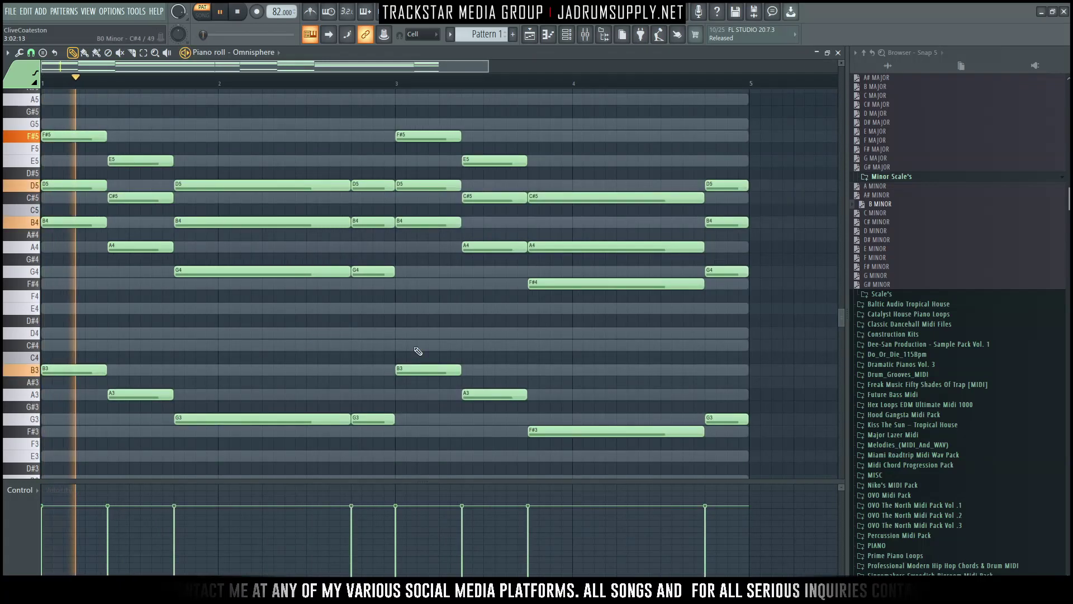
key(space)
Move the bass notes below the chords down one octave to B2, A2, G2 and F#2
drag(108, 329, 73, 404)
key(Delete)
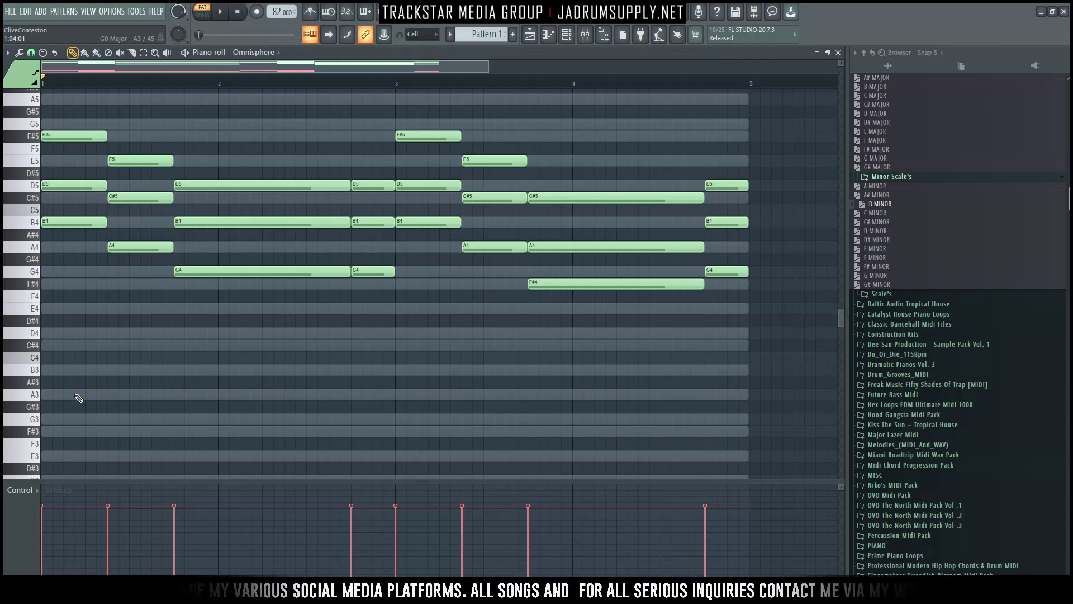
scroll(78, 398, down, 2)
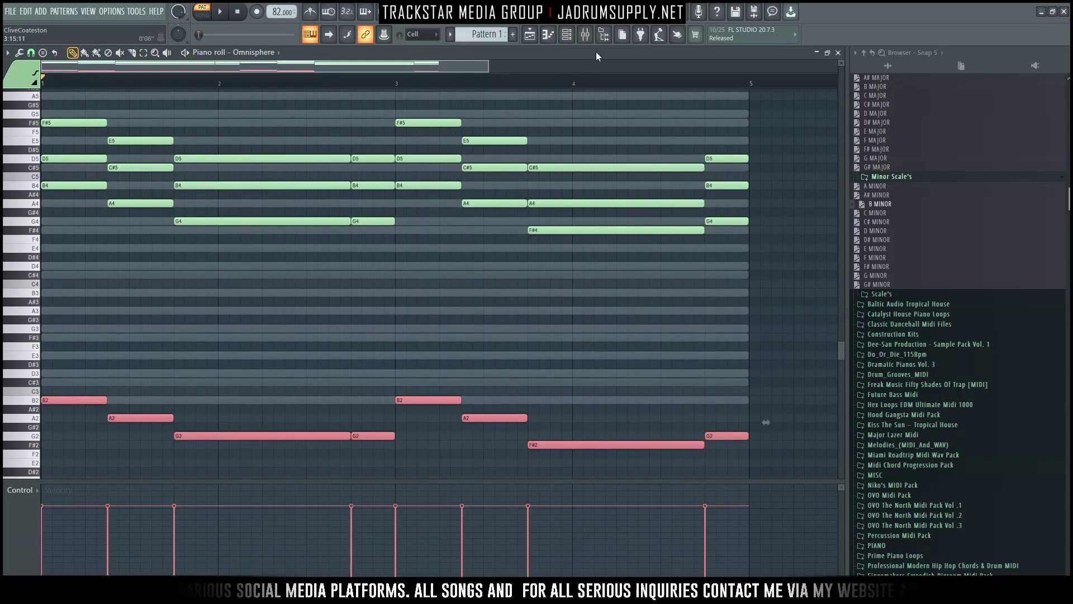
Adjust the threshold of the FabFilter Pro-G gate on the TB12 mixer track
click(586, 34)
click(599, 346)
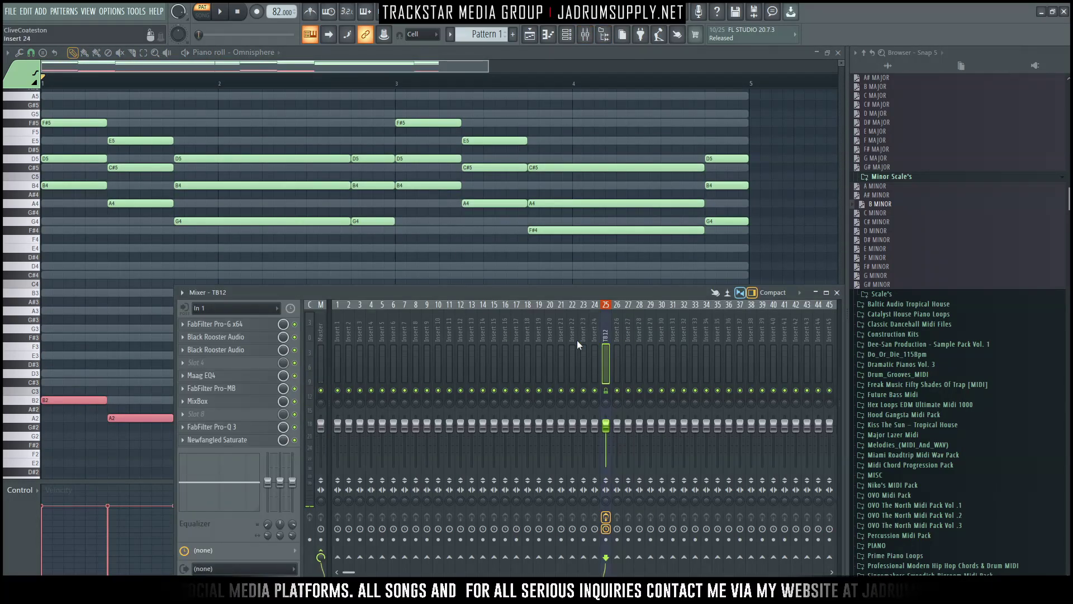
click(244, 326)
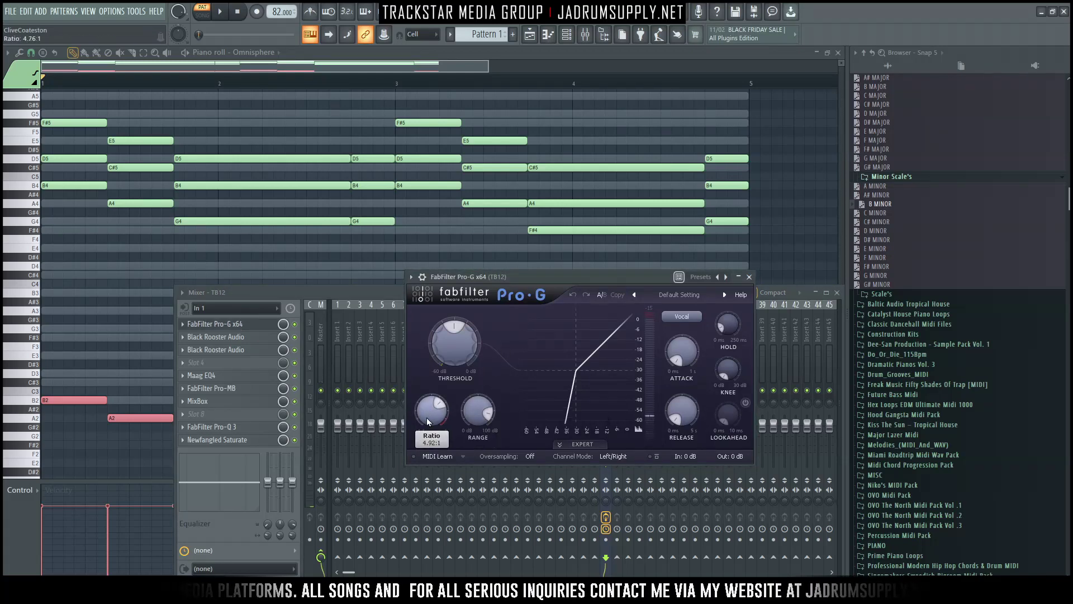
mouse_move(449, 341)
mouse_down()
mouse_move(451, 353)
mouse_move(462, 348)
mouse_up()
click(749, 277)
key(F9)
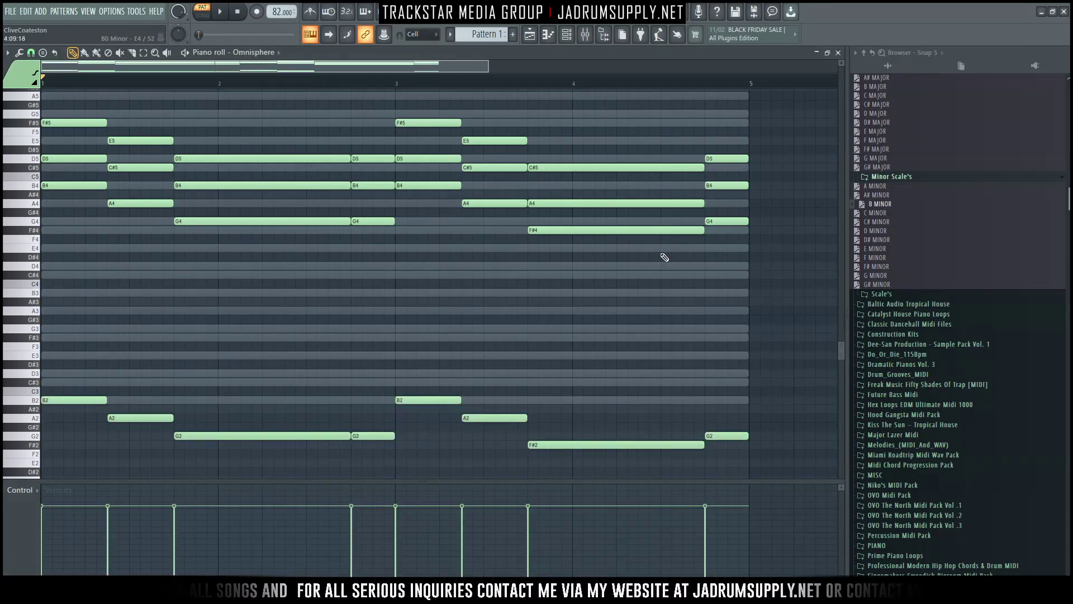
Play back the four-bar progression with the chords and bass line together
key(space)
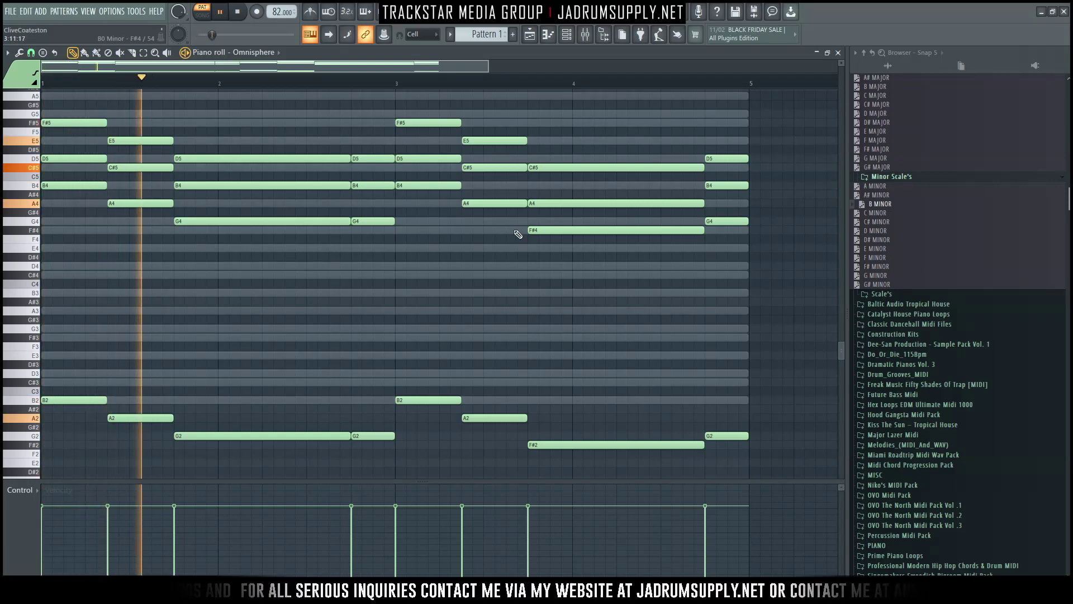
scroll(375, 91, down, 1)
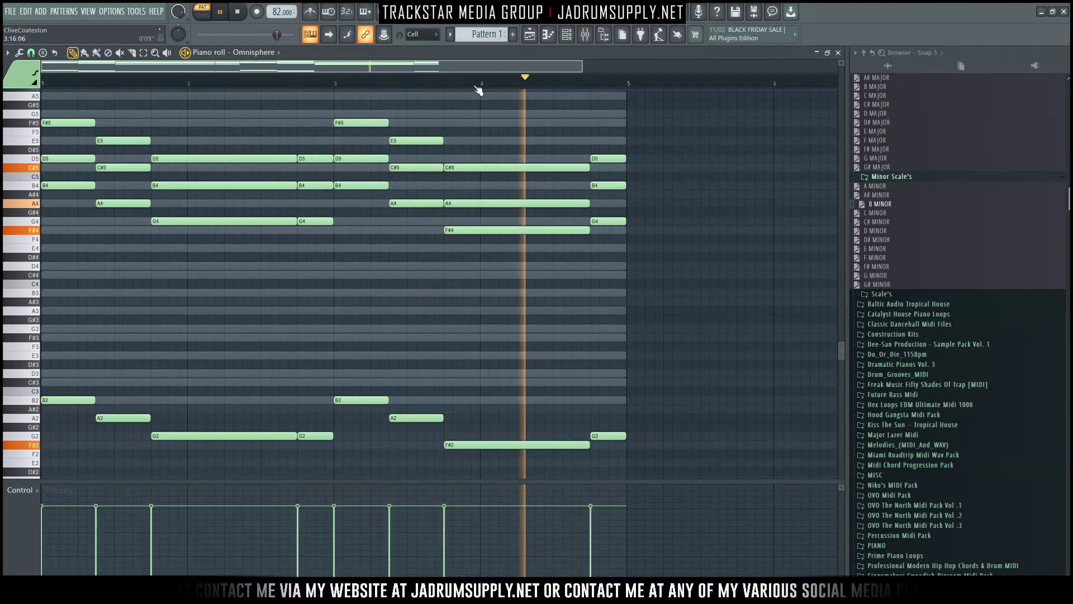
scroll(475, 86, down, 1)
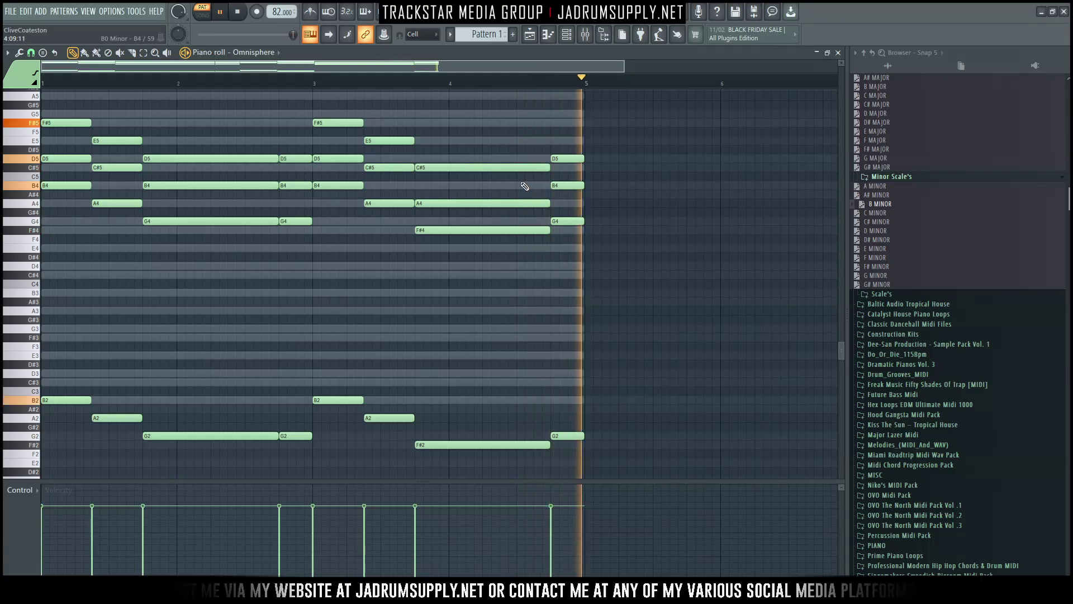
key(space)
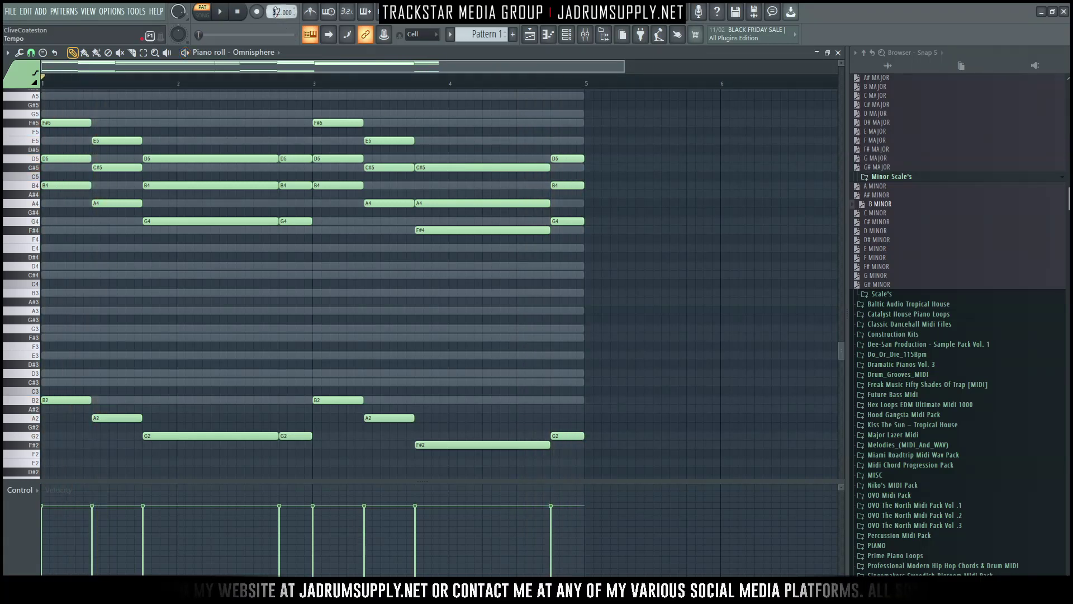
Play back the progression, then apply a slight bipolar velocity randomization to its notes and accept it
key(space)
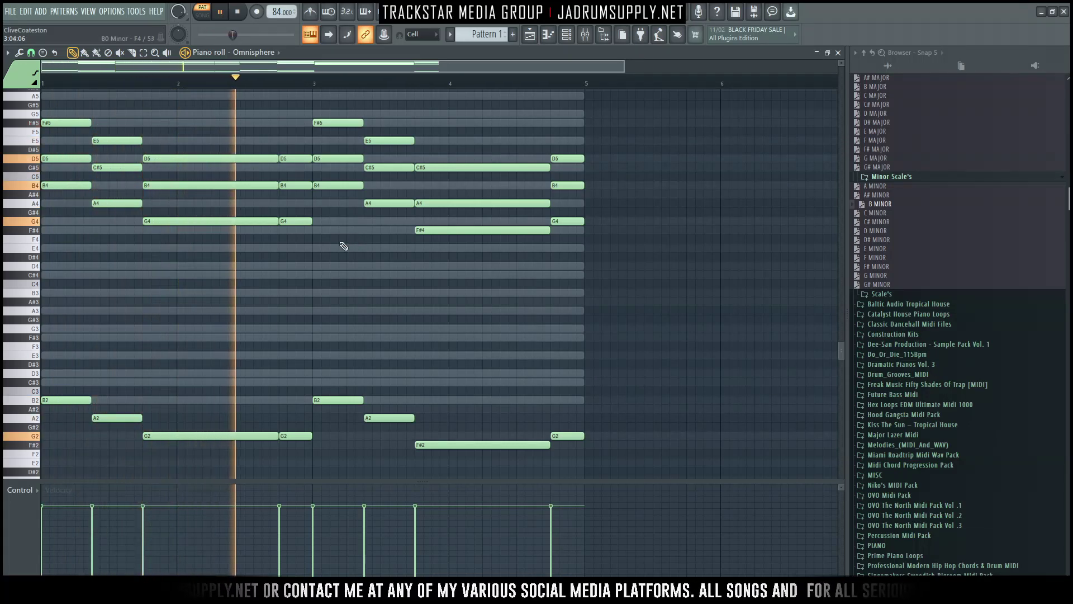
key(space)
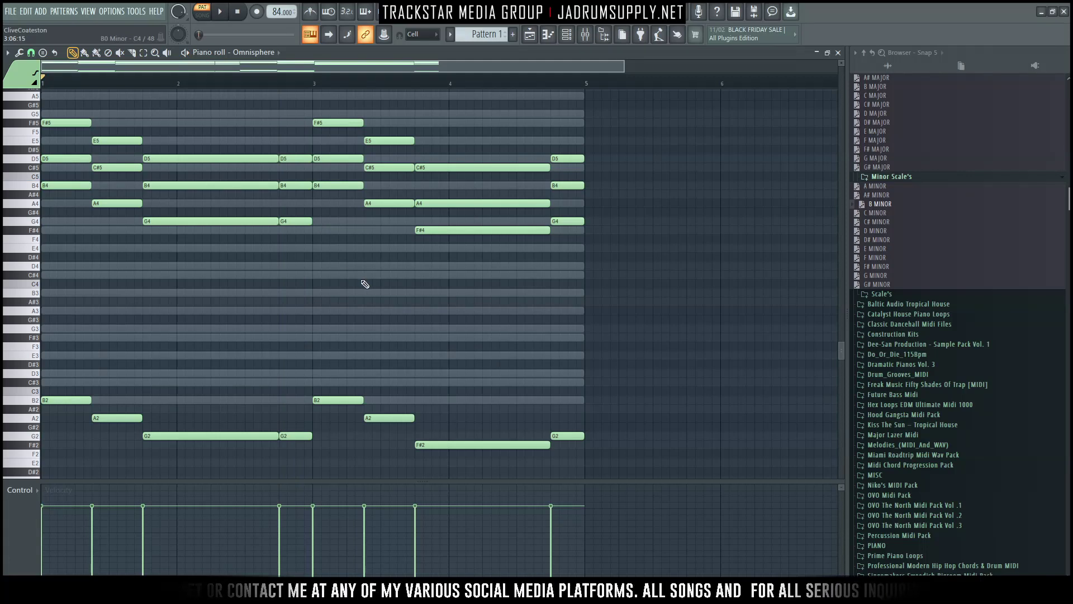
key(alt+r)
drag(515, 343, 513, 375)
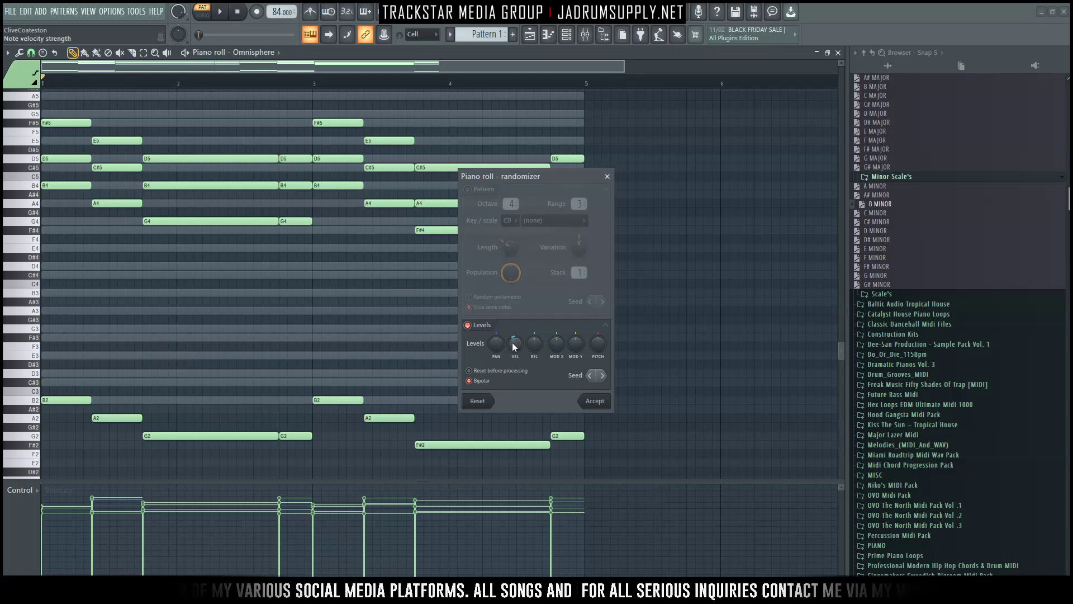
drag(515, 347, 514, 355)
key(Return)
key(space)
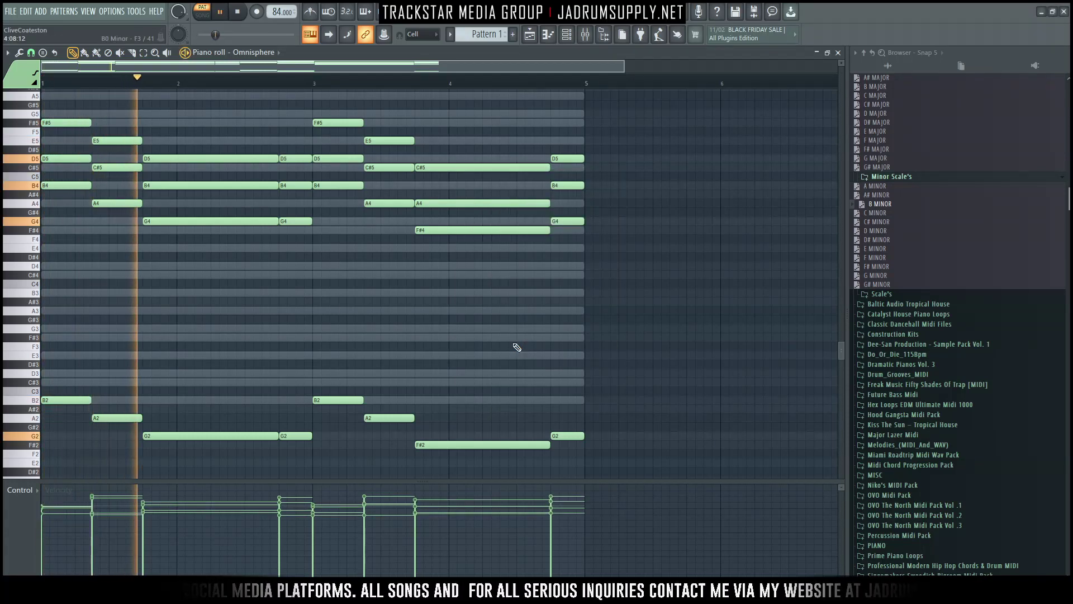
Lower the velocities of all chord and bass notes slightly and play back the progression
key(ctrl+a)
key(space)
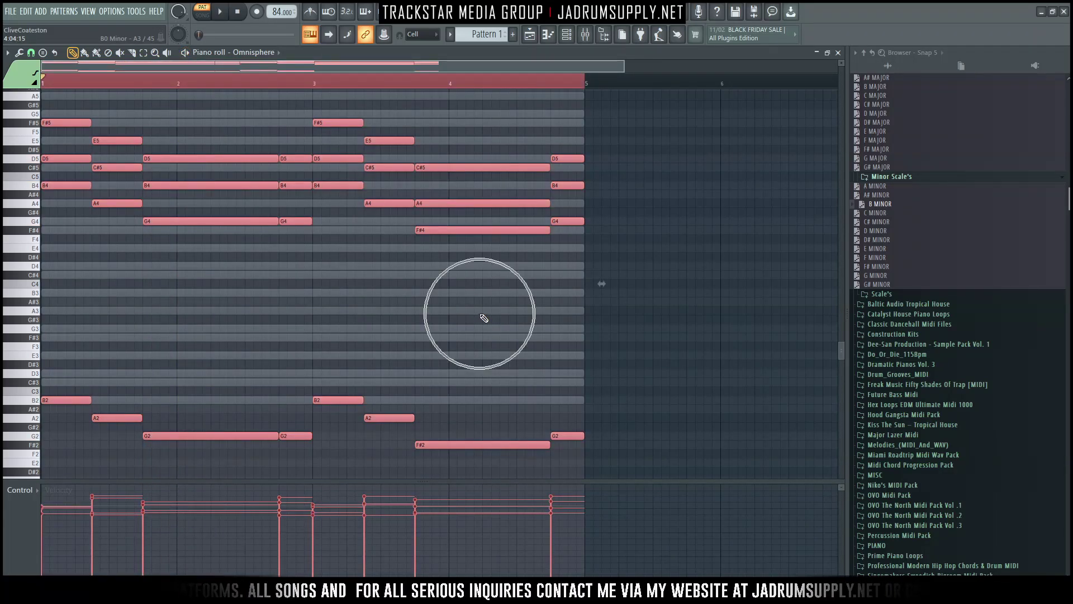
scroll(436, 293, down, 2)
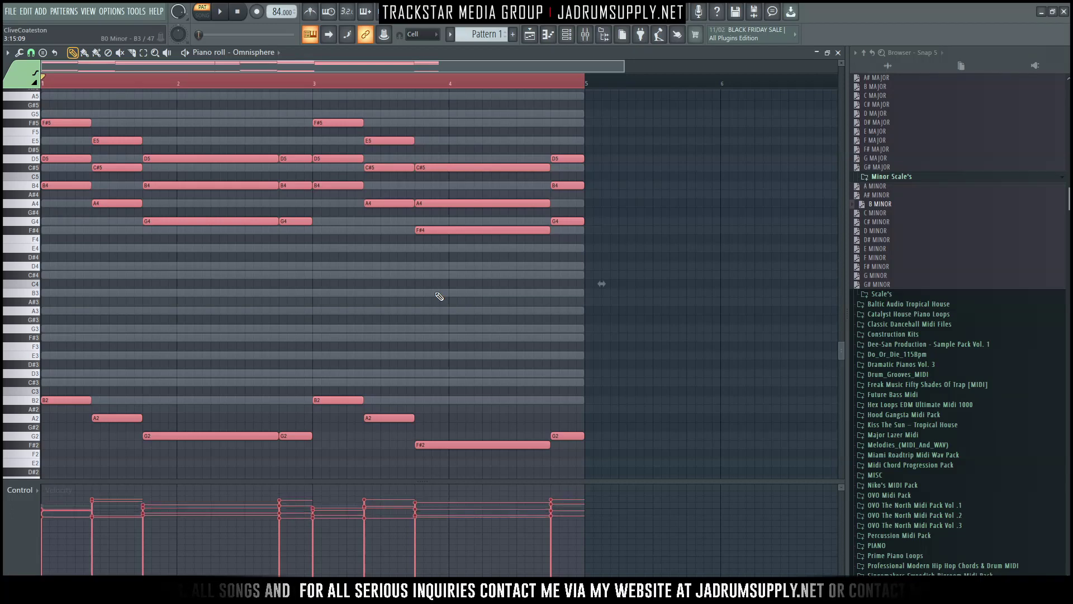
scroll(402, 296, down, 3)
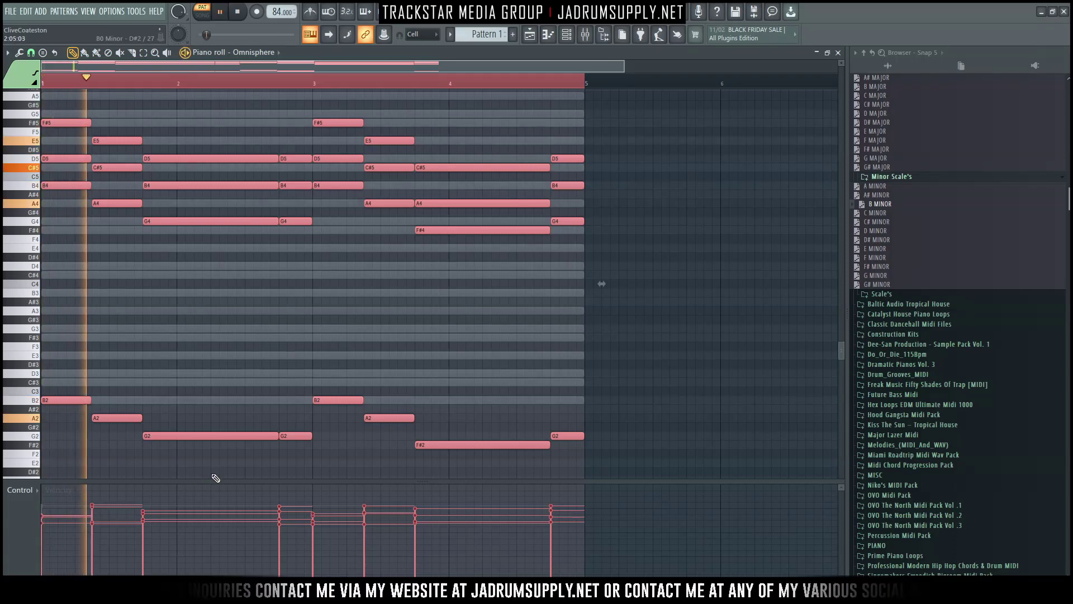
scroll(353, 87, down, 2)
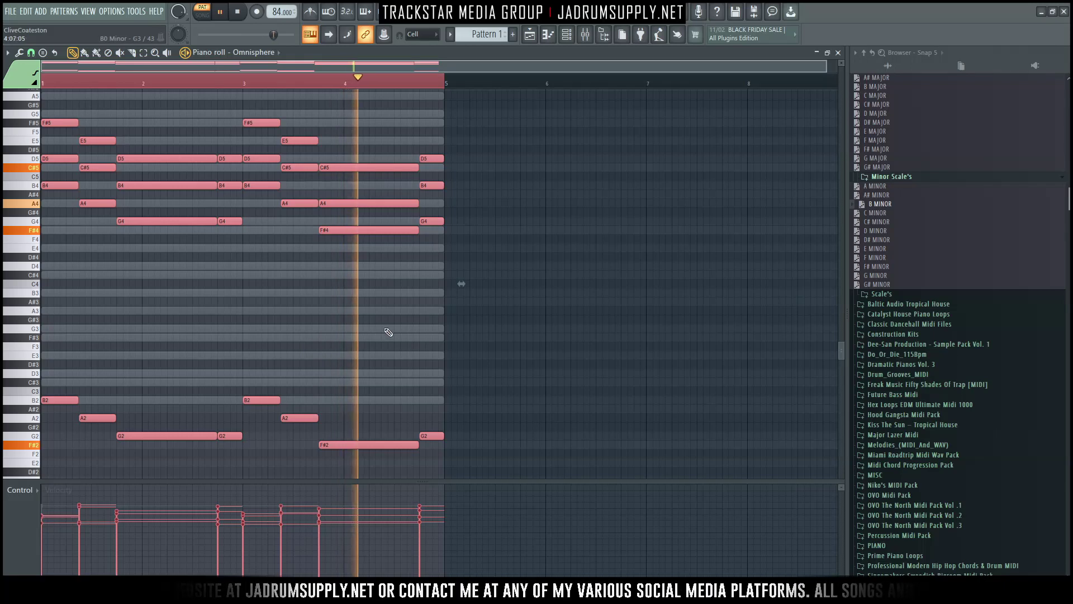
click(568, 291)
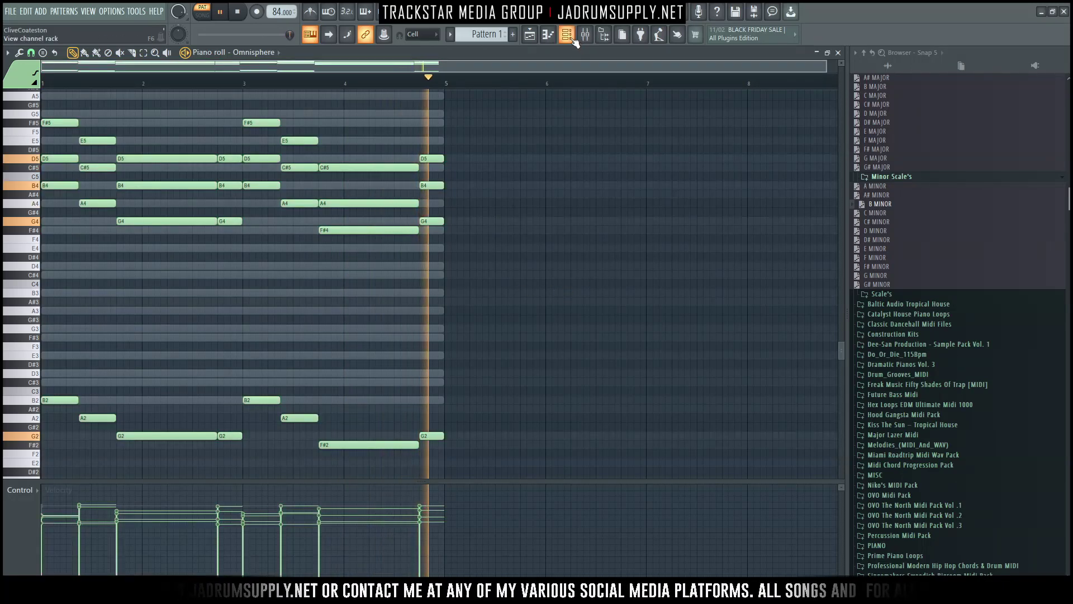
Stop playback and copy the Omnisphere chord and bass notes into the Kontakt 5 channel
key(F6)
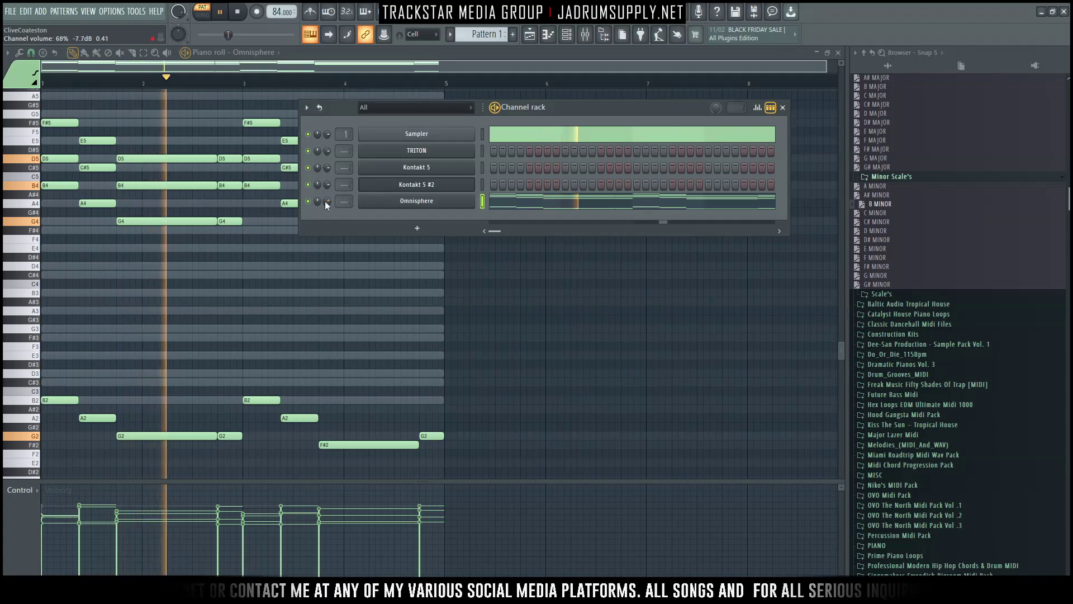
key(space)
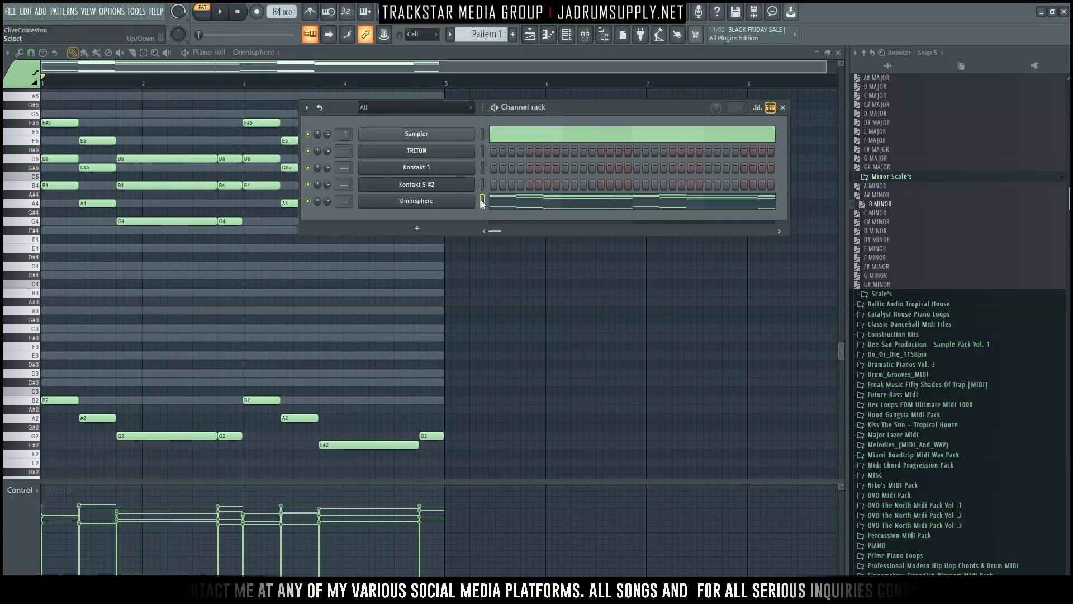
click(486, 169)
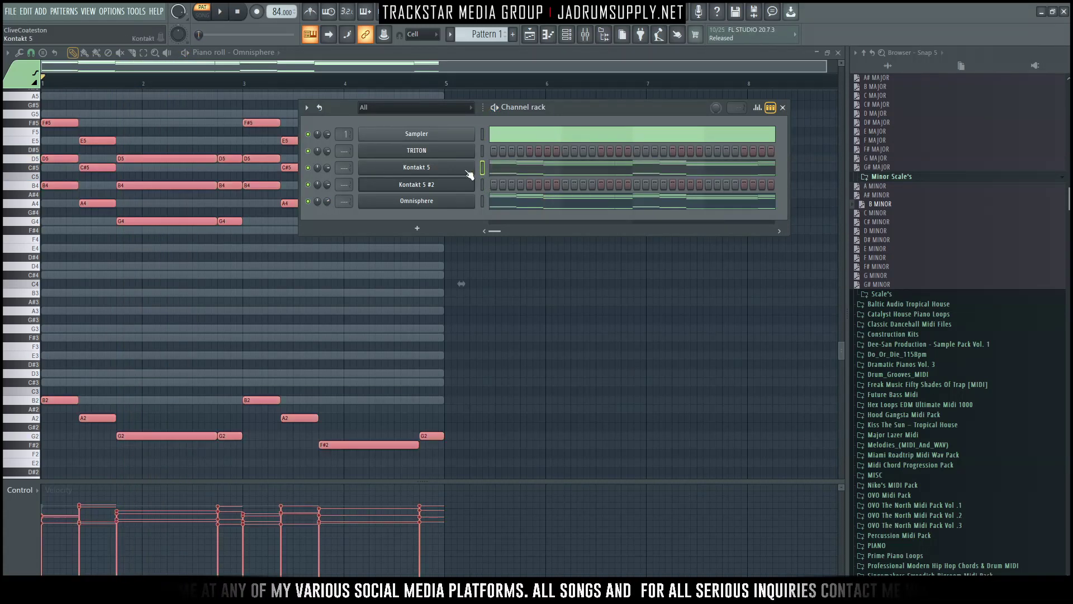
Load the Session Guitarist Strummed Acoustic 2 12-String instrument into the Kontakt 5 channel
click(448, 168)
drag(338, 190, 412, 109)
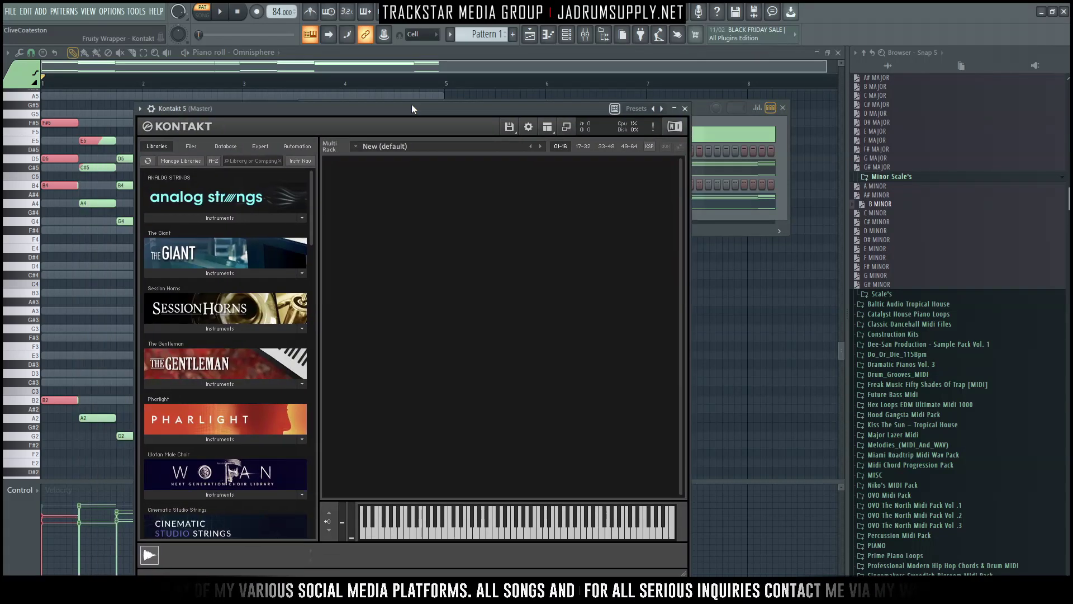
scroll(272, 274, down, 8)
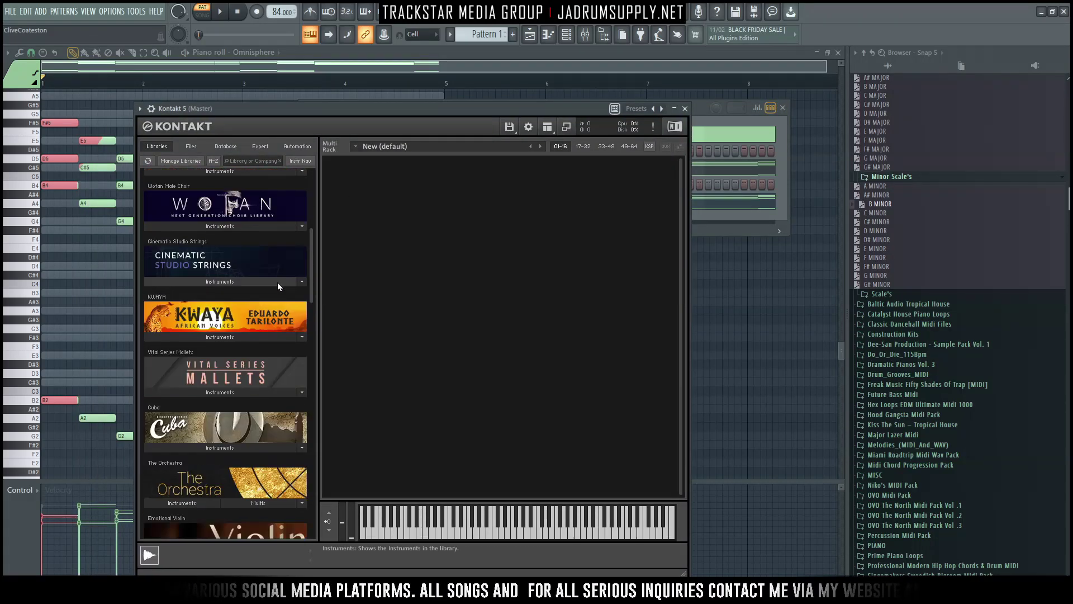
scroll(279, 280, down, 8)
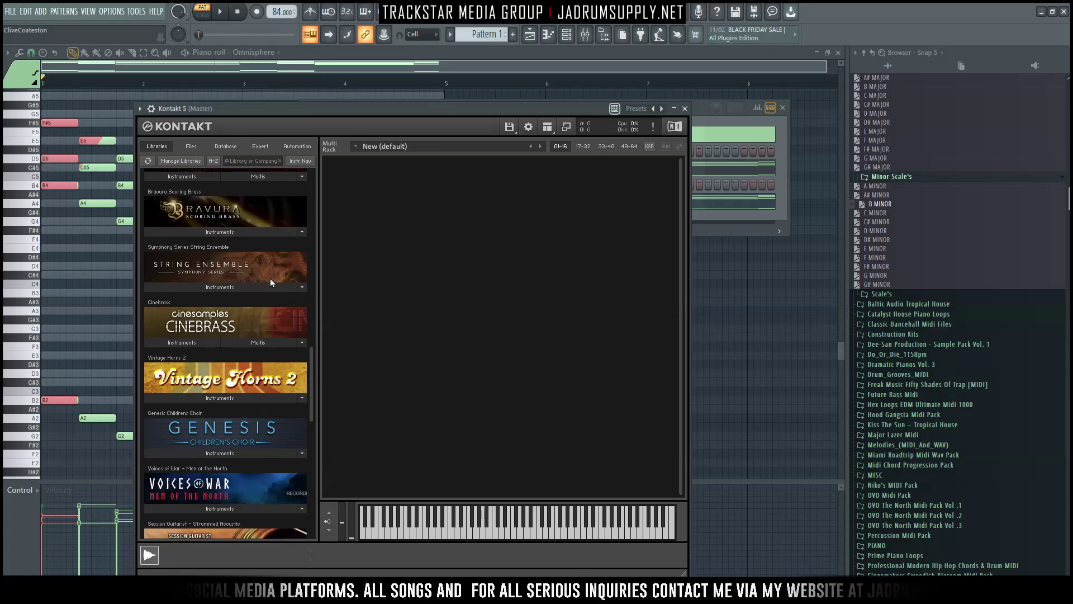
scroll(268, 277, down, 1)
click(220, 456)
scroll(227, 444, down, 1)
double_click(219, 458)
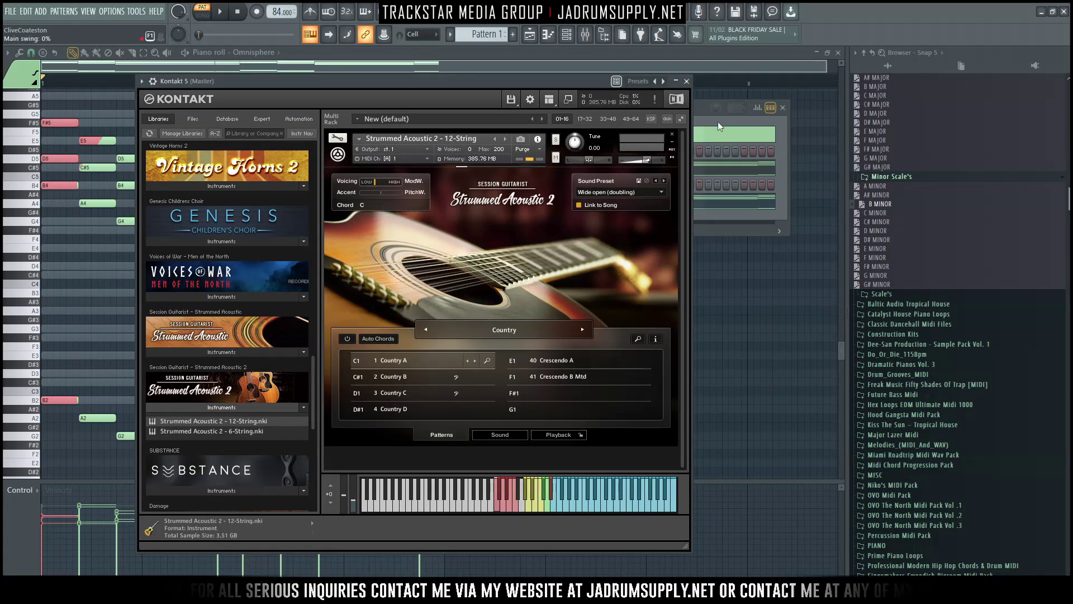
Solo the Kontakt 5 channel and delete the B2, A2, G2 and F#2 bass notes from its part
click(718, 122)
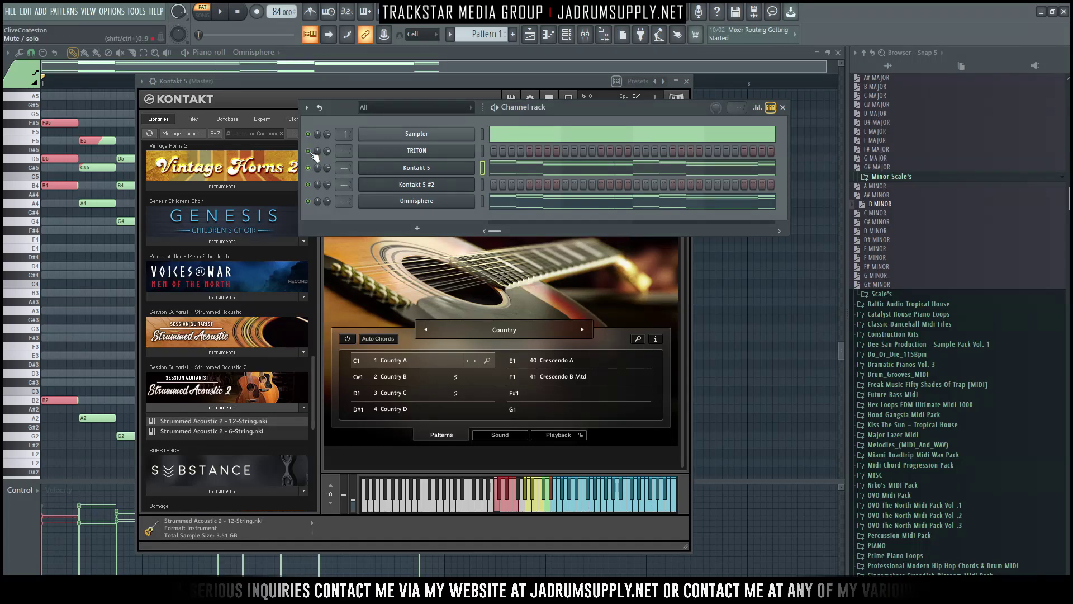
click(335, 81)
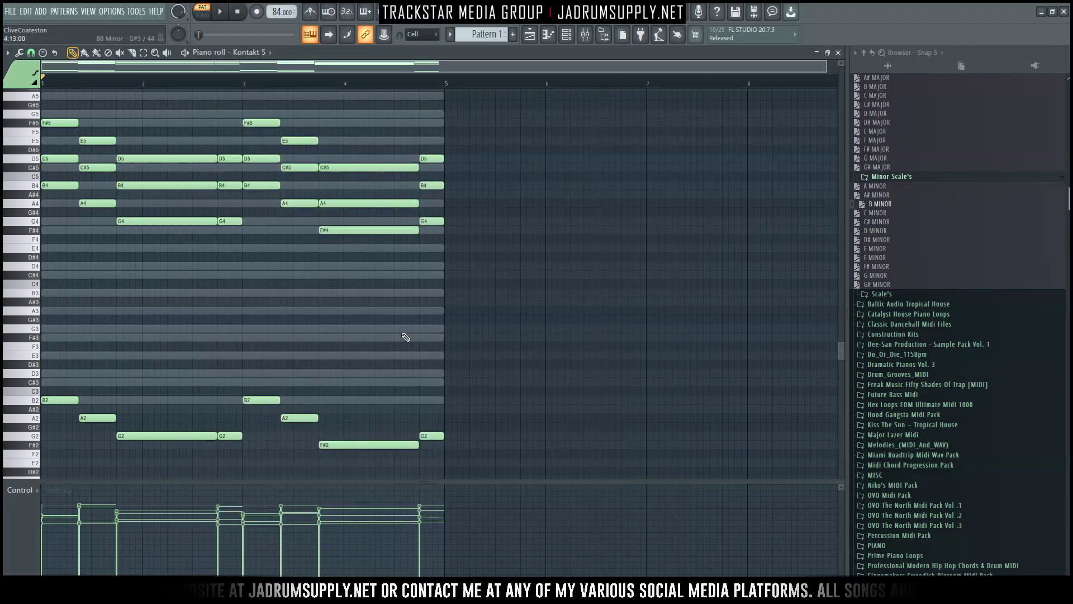
drag(86, 351, 137, 430)
drag(431, 459, 433, 459)
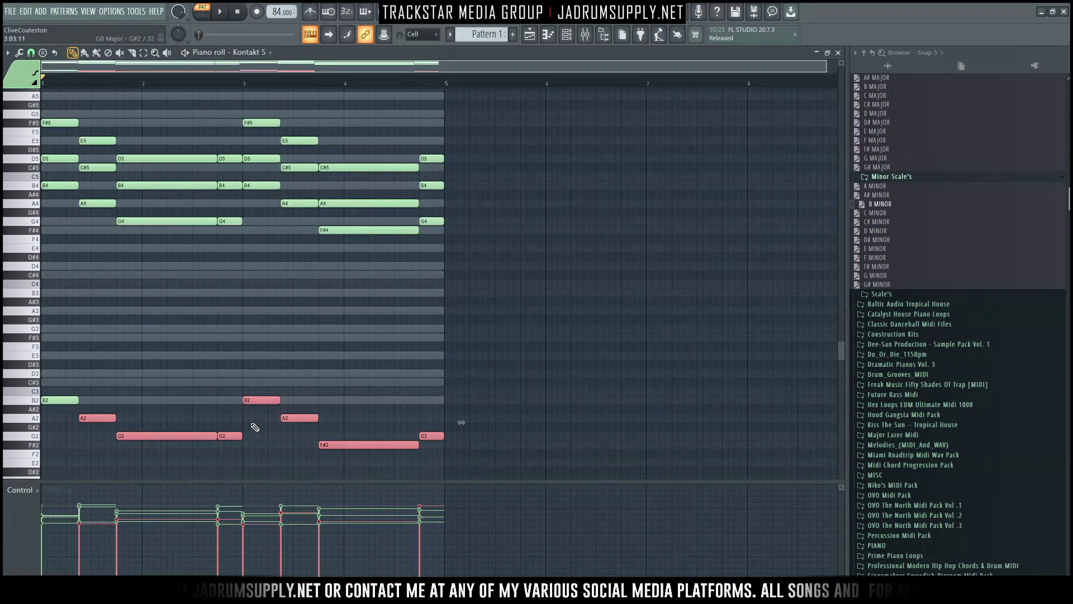
drag(50, 375, 103, 473)
key(Delete)
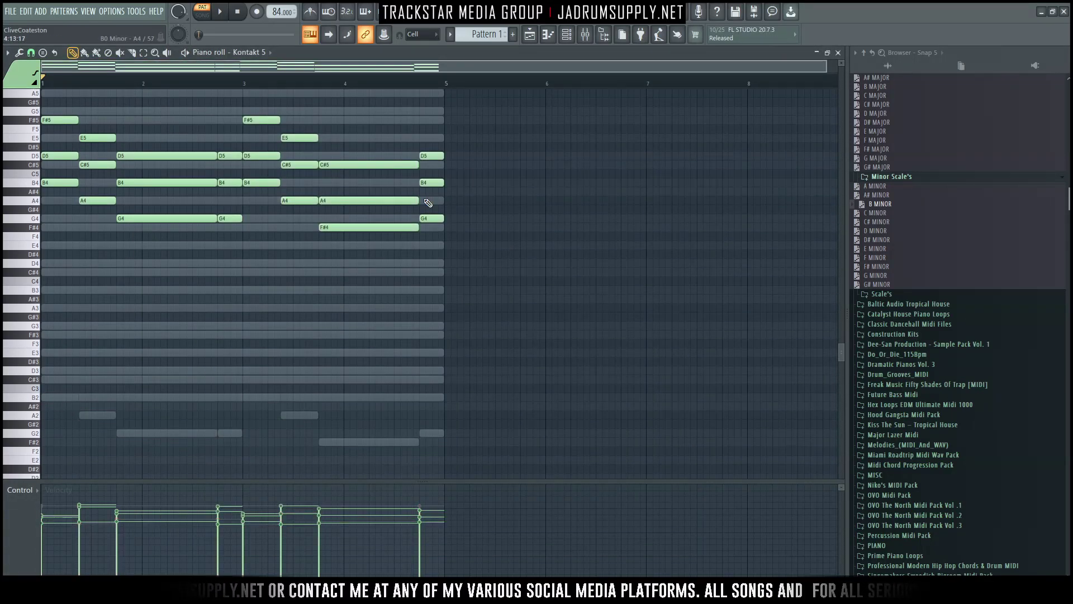
Shift Kontakt's displayed keyboard range up two octaves and audition the guitar part with the Country song preset
click(567, 35)
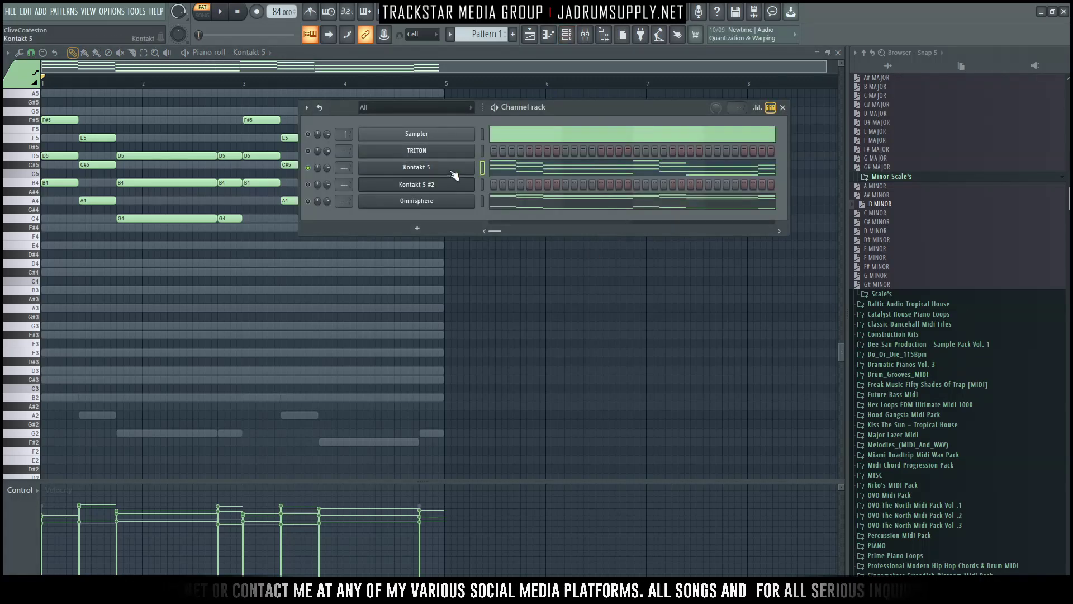
click(416, 168)
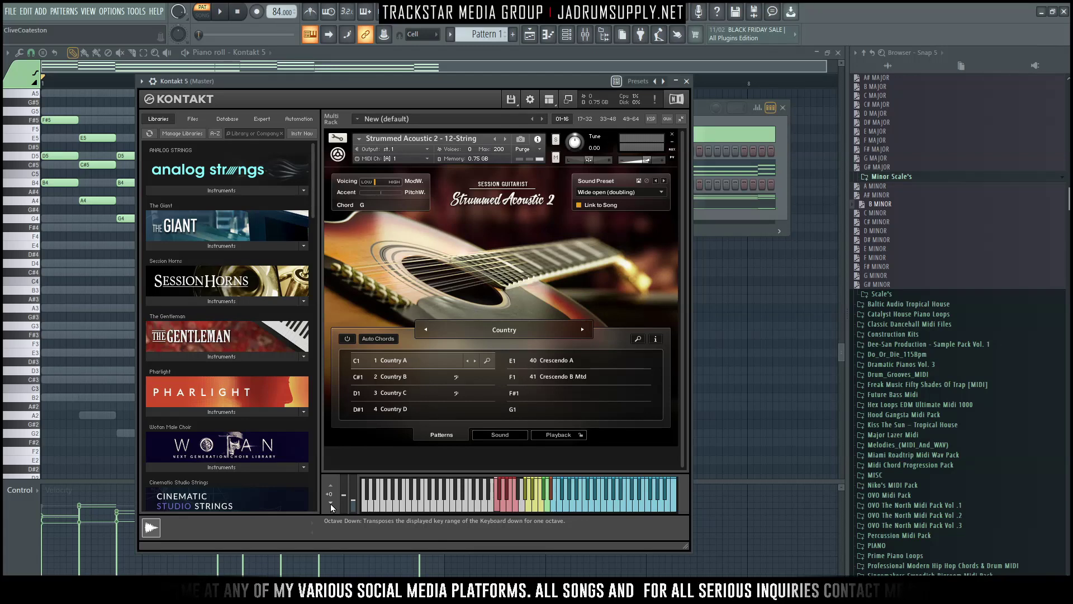
click(329, 488)
click(329, 488)
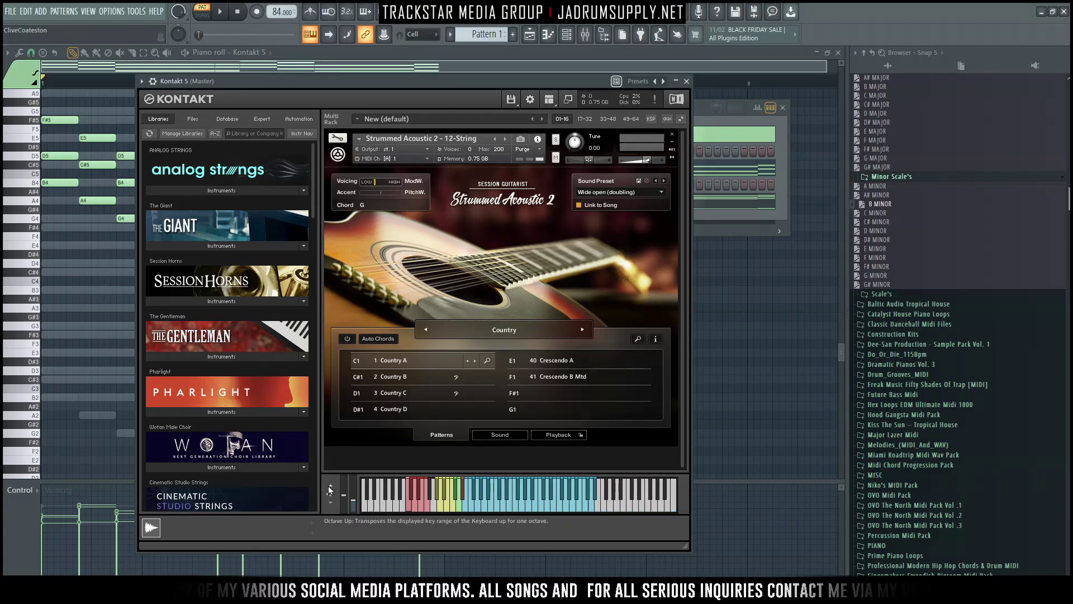
key(space)
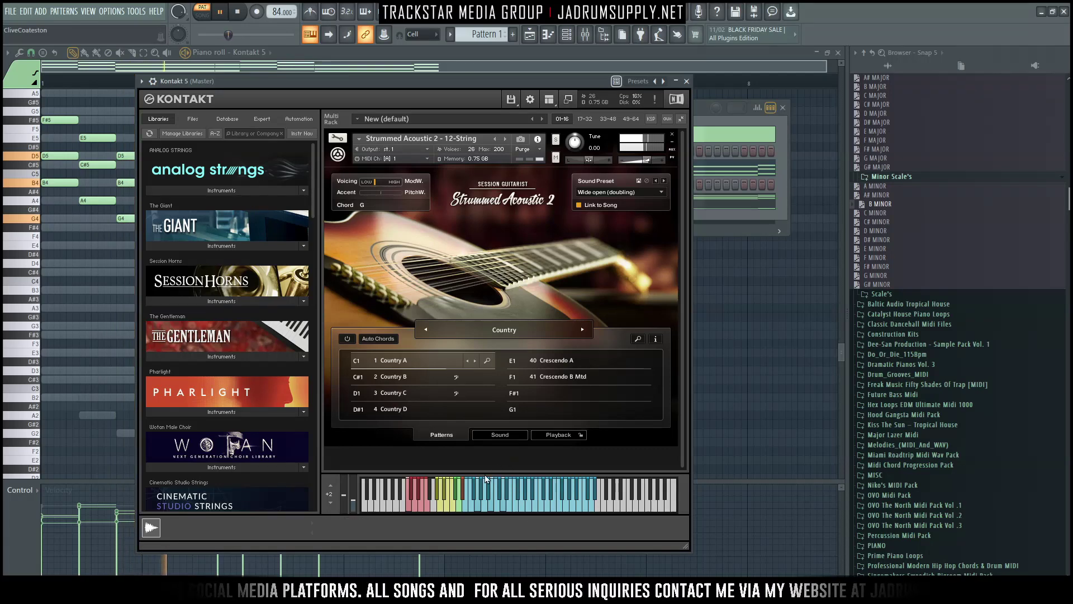
Try the Road Trip song preset on the guitar and view the pattern browser for Road Trip B
click(582, 330)
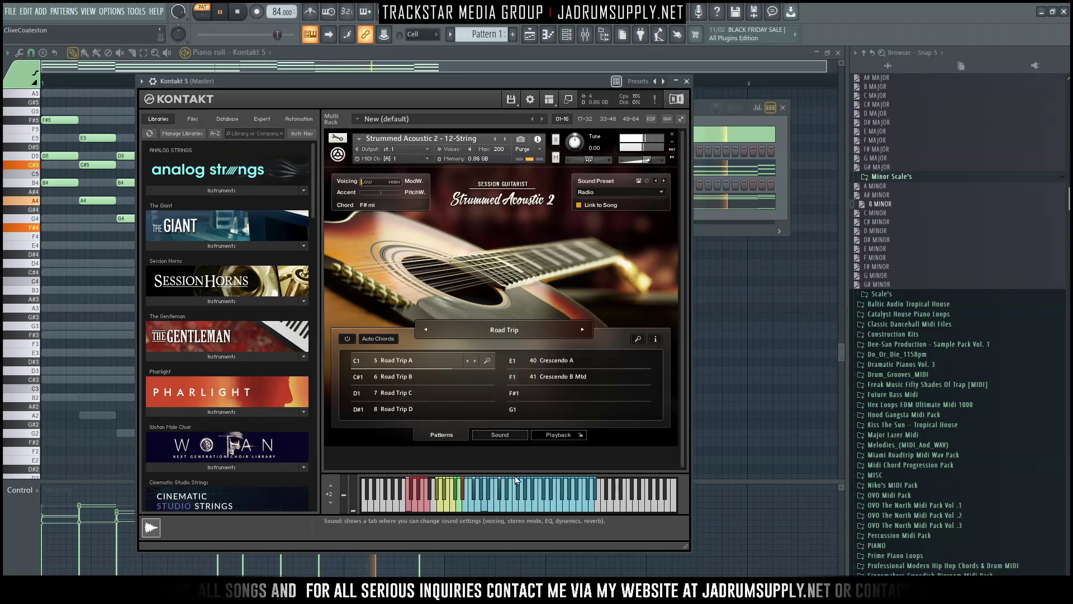
click(331, 503)
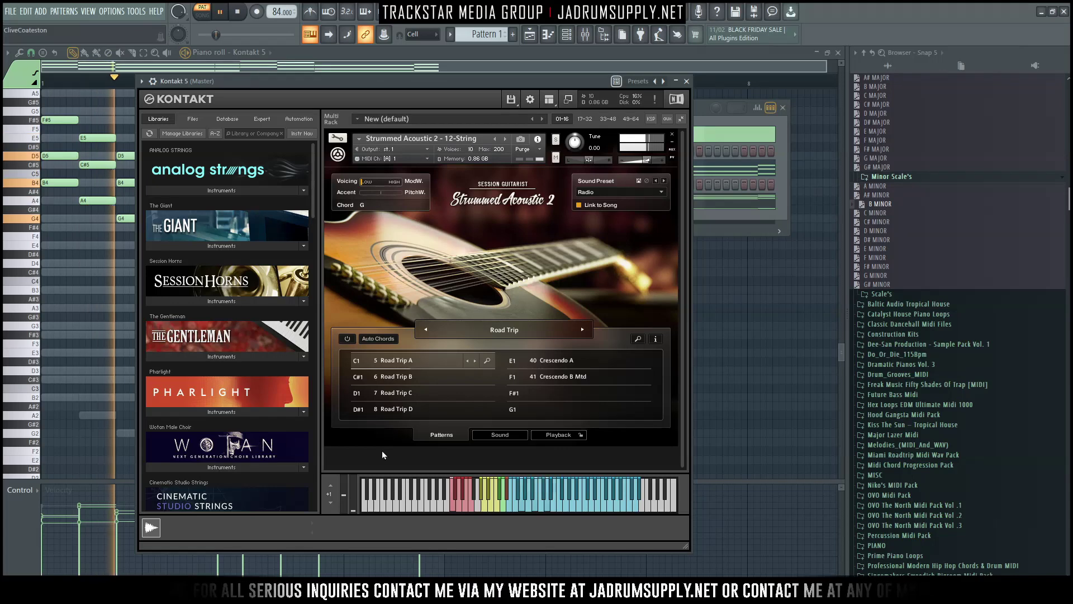
double_click(416, 377)
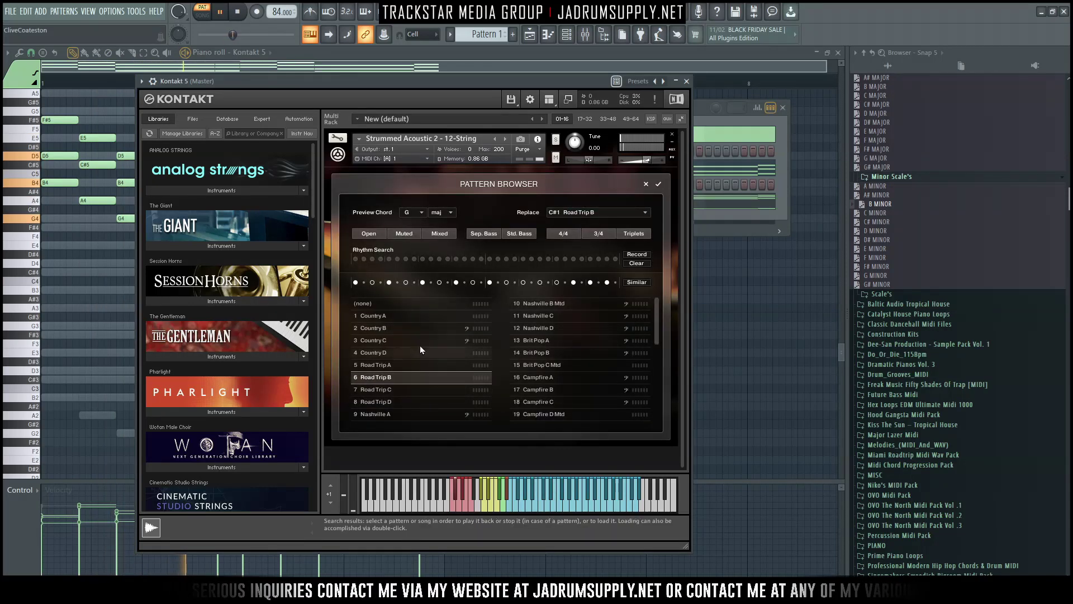
click(646, 184)
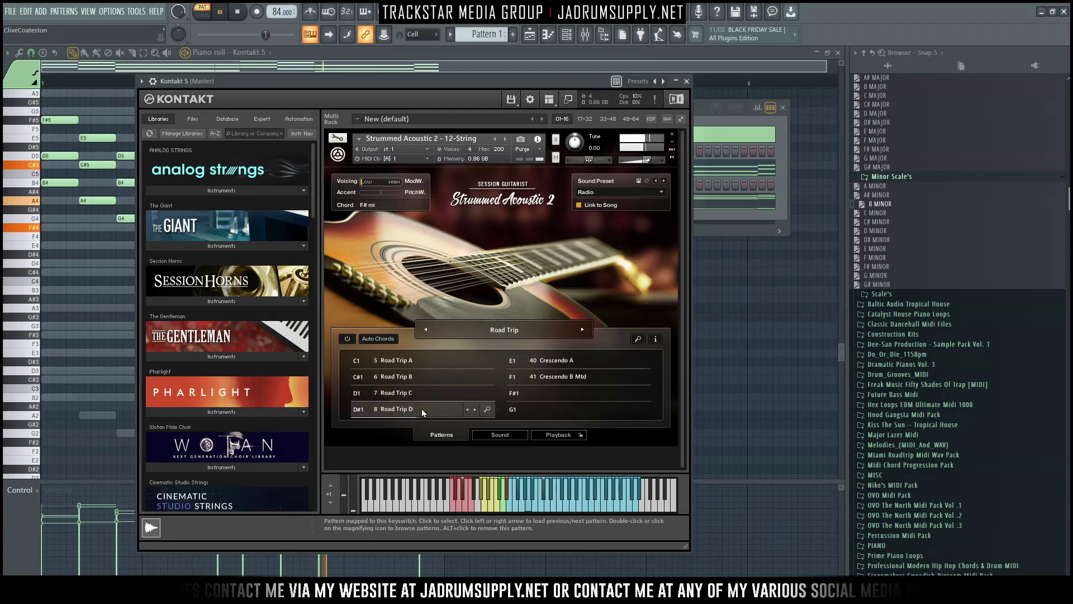
Load the Nashville song preset and audition its patterns during playback, selecting Nashville B Mtd and then Nashville C
click(543, 327)
key(space)
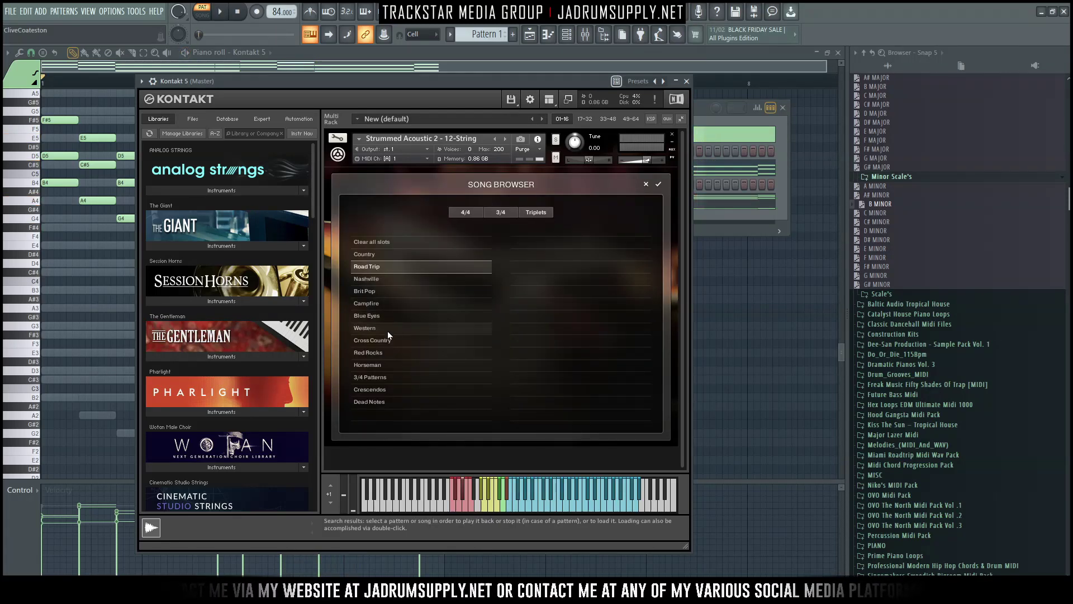
double_click(381, 278)
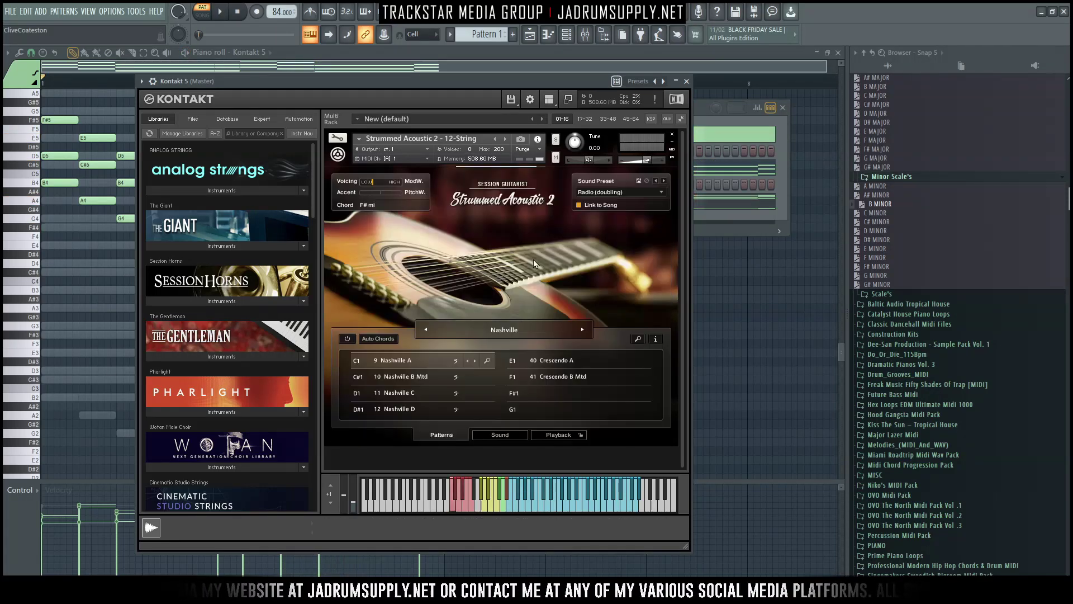
key(space)
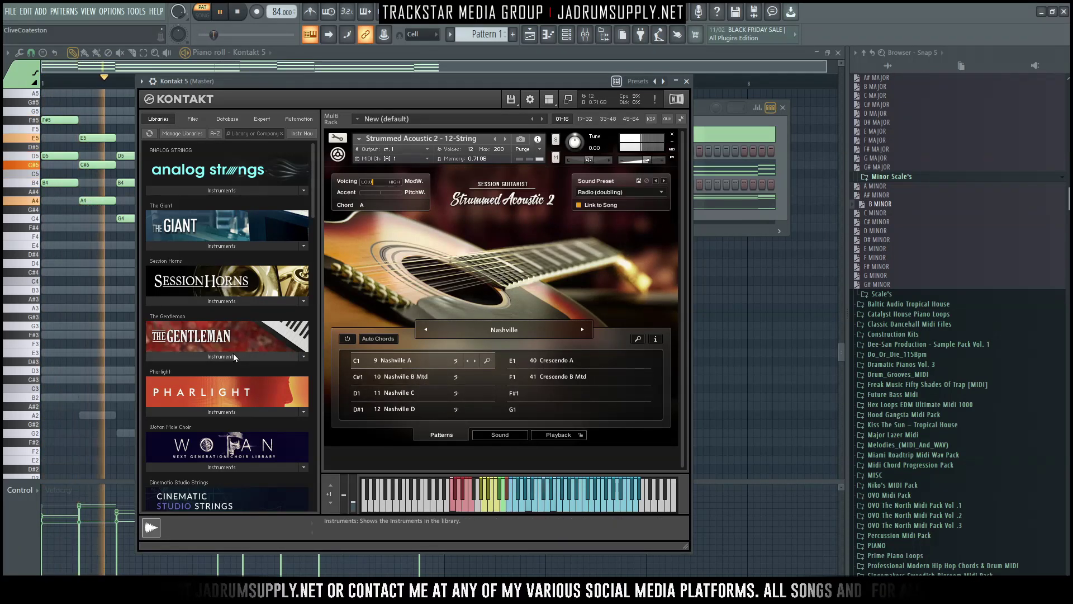
click(405, 378)
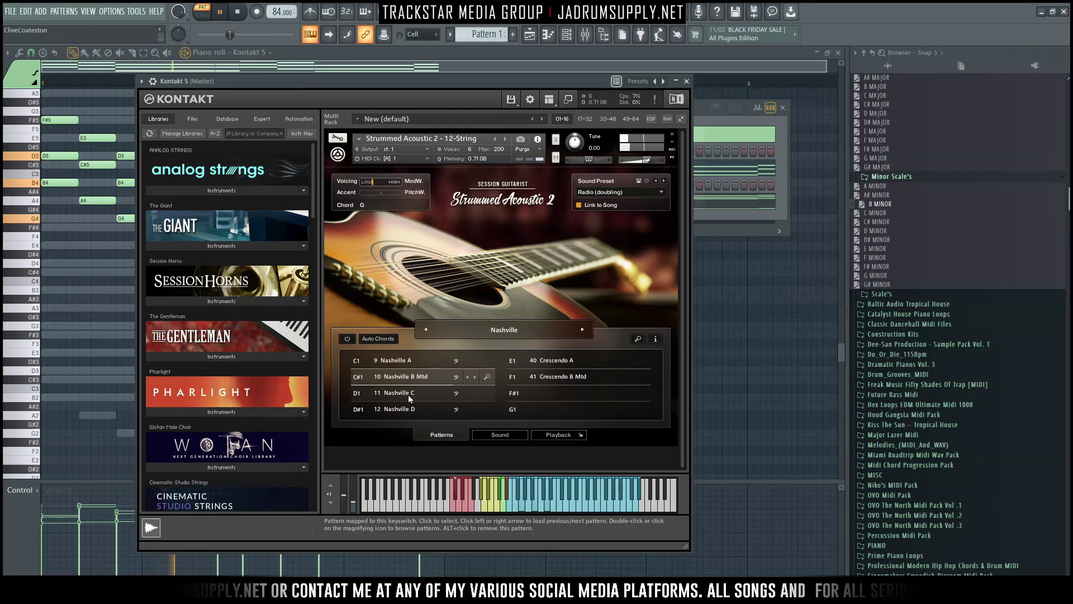
click(390, 393)
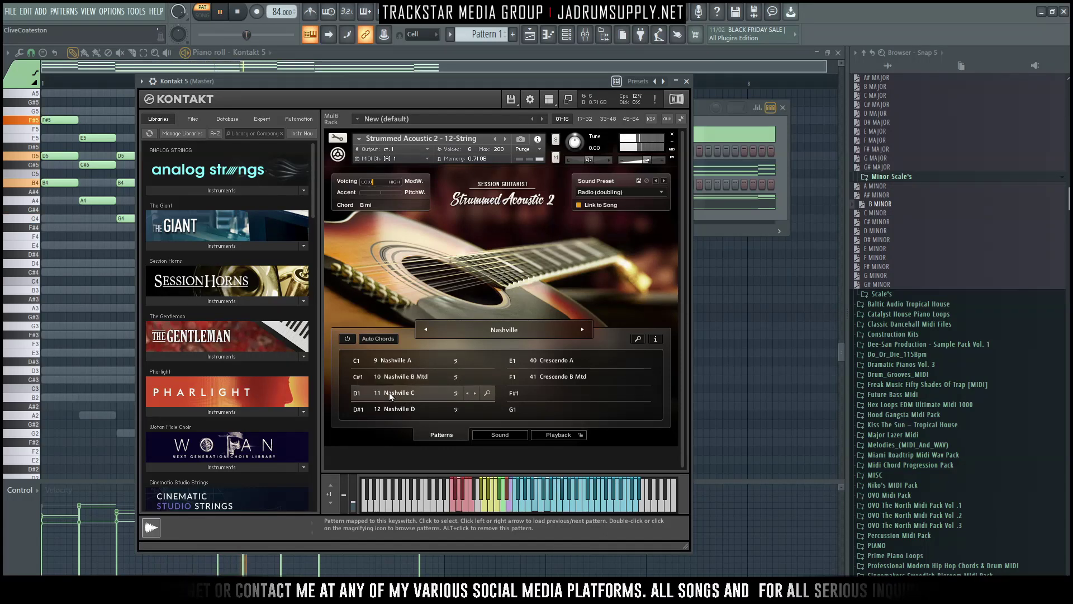
Restart playback and transpose all Kontakt 5 guitar chord notes up one octave in the piano roll
key(space)
key(space)
click(114, 338)
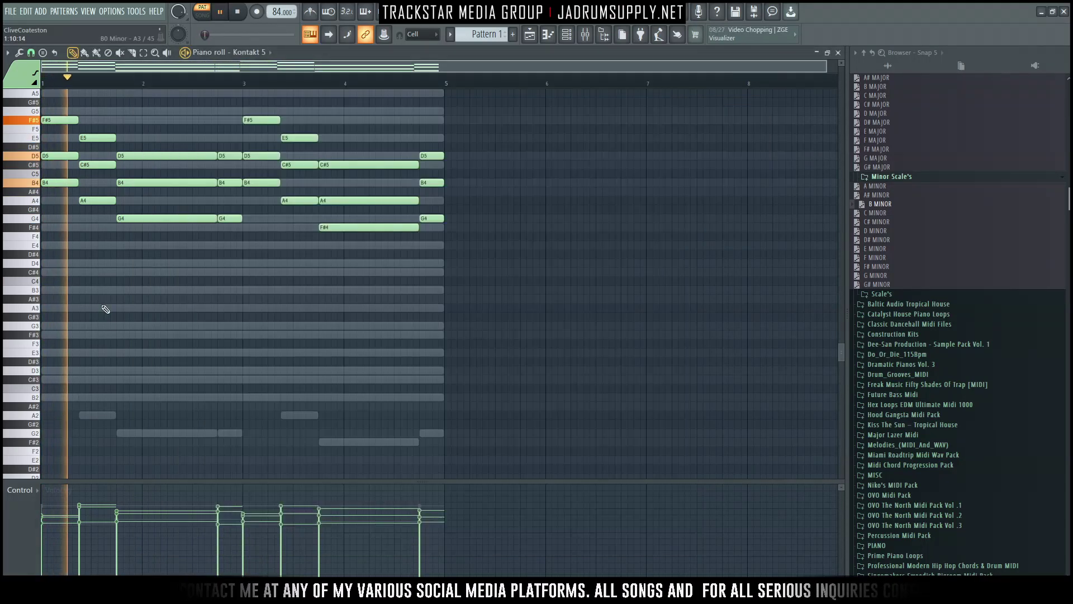
key(ctrl+Up)
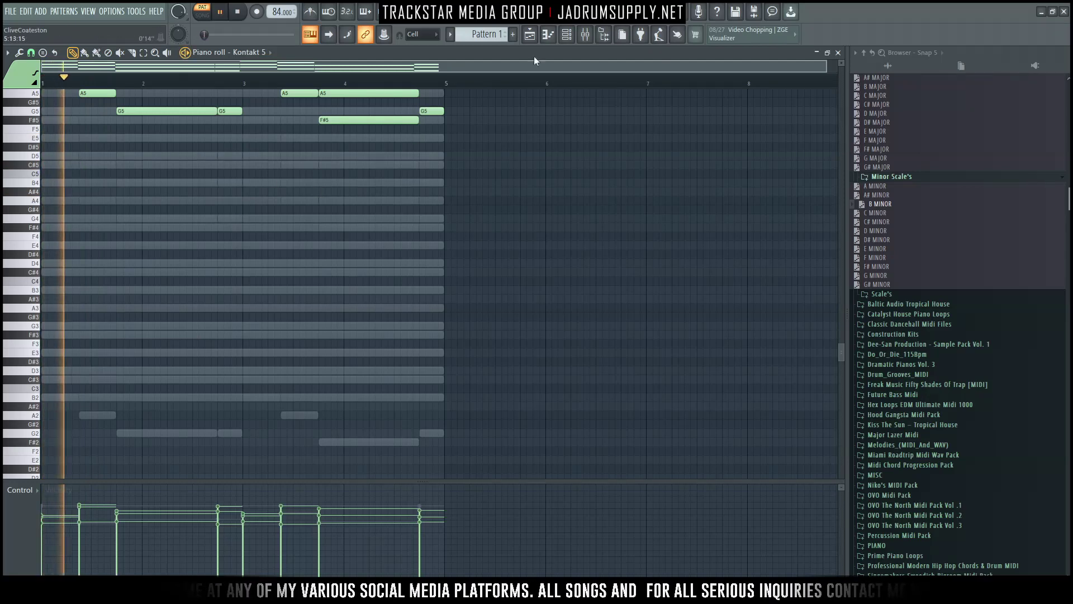
Restart playback with the channel rack and mixer open, and reopen the Kontakt 5 guitar instrument
click(574, 36)
right_click(308, 168)
key(space)
click(585, 35)
key(space)
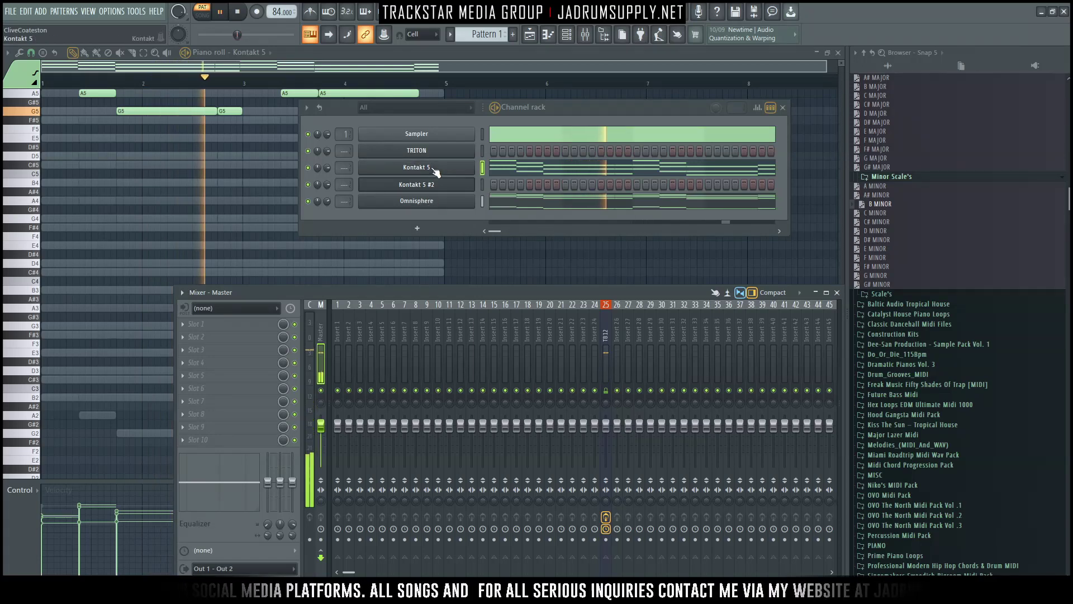
click(416, 168)
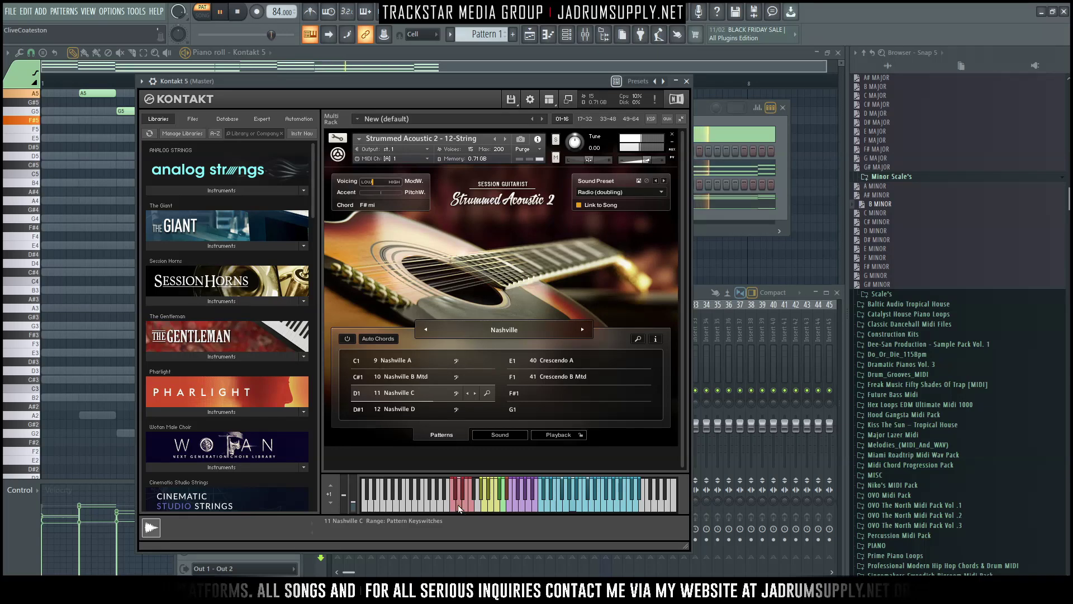
Try the Western song preset on the guitar, auditioning its Western B and Western C patterns
click(521, 334)
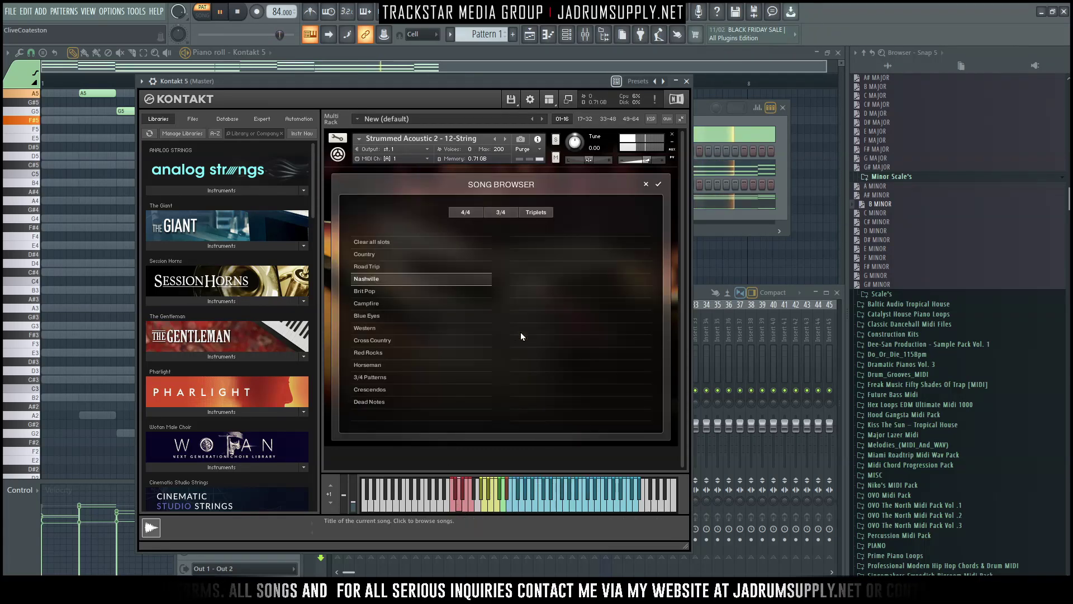
click(376, 328)
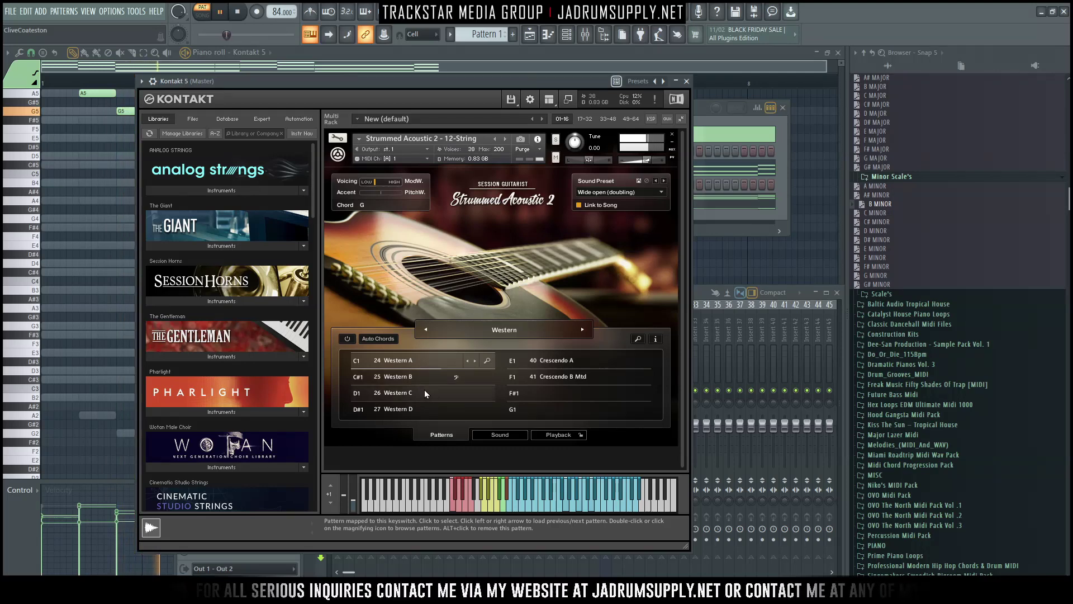
click(397, 378)
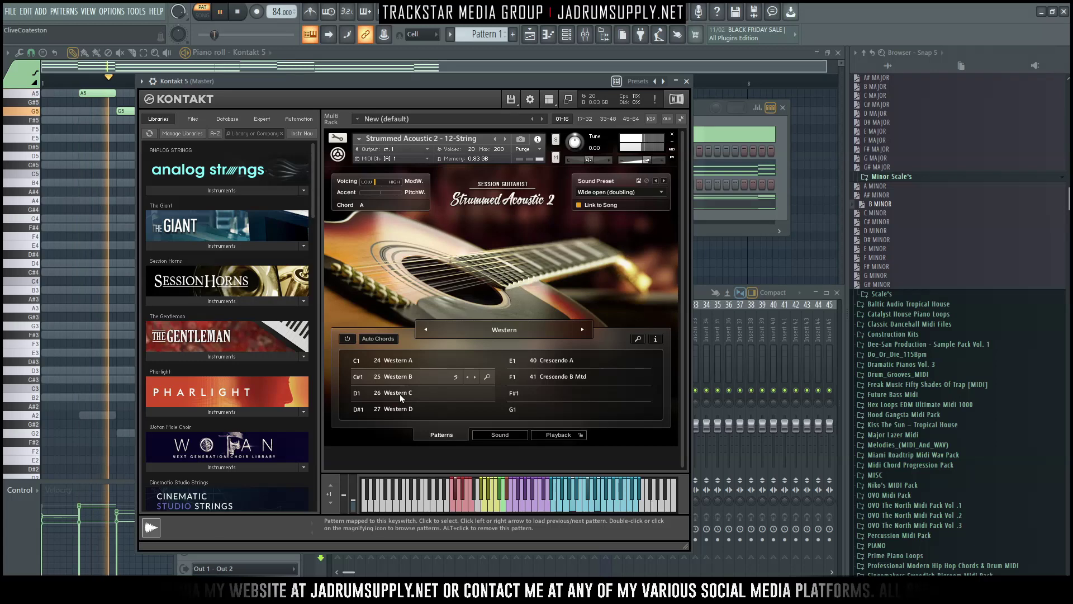
click(400, 394)
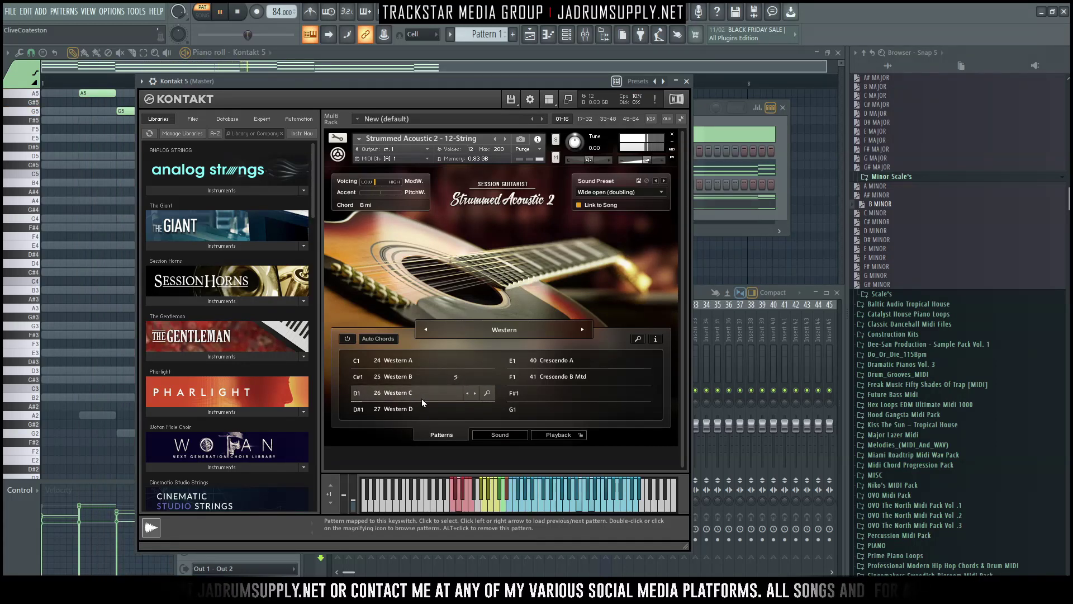
Load the Cross Country song preset on the guitar and set its sound preset to Wide open (doubling)
click(502, 330)
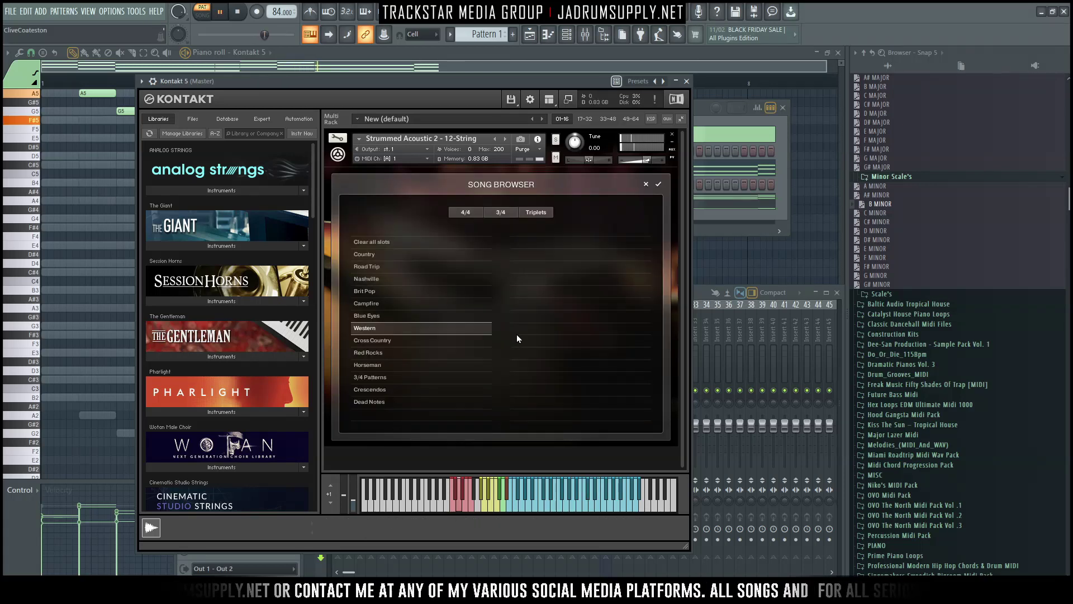
double_click(381, 341)
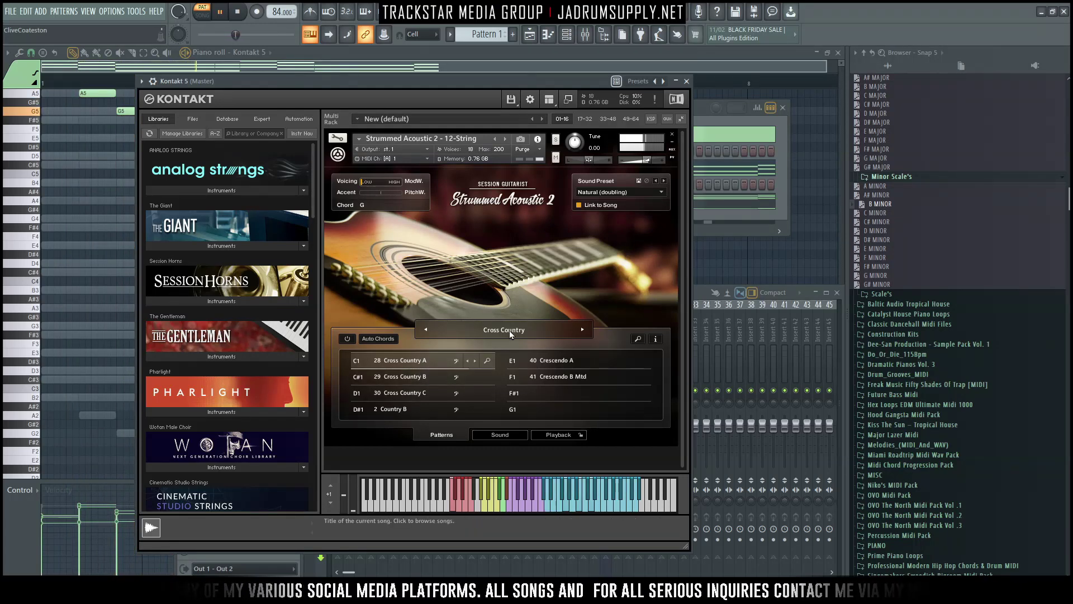
click(661, 193)
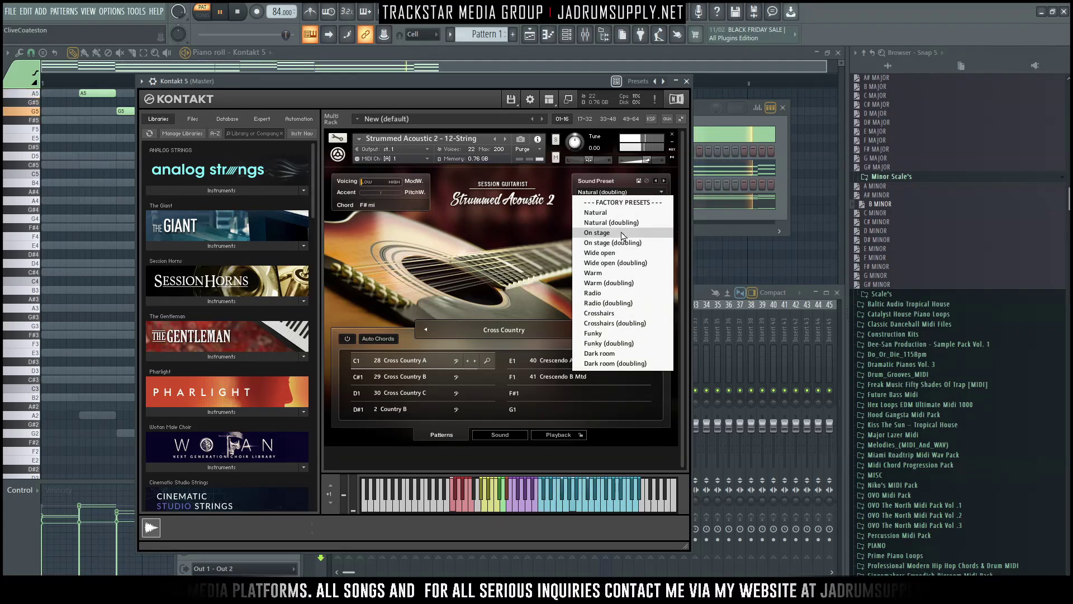
click(619, 263)
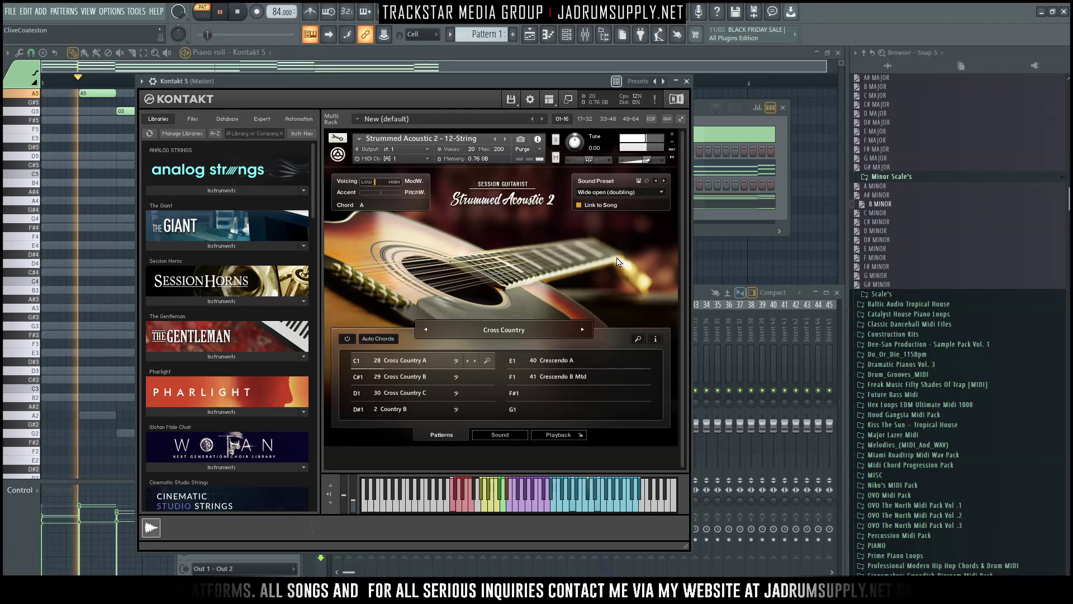
Close Kontakt, lower the Kontakt 5 guitar channel's volume to about 68%, and stop playback
click(686, 81)
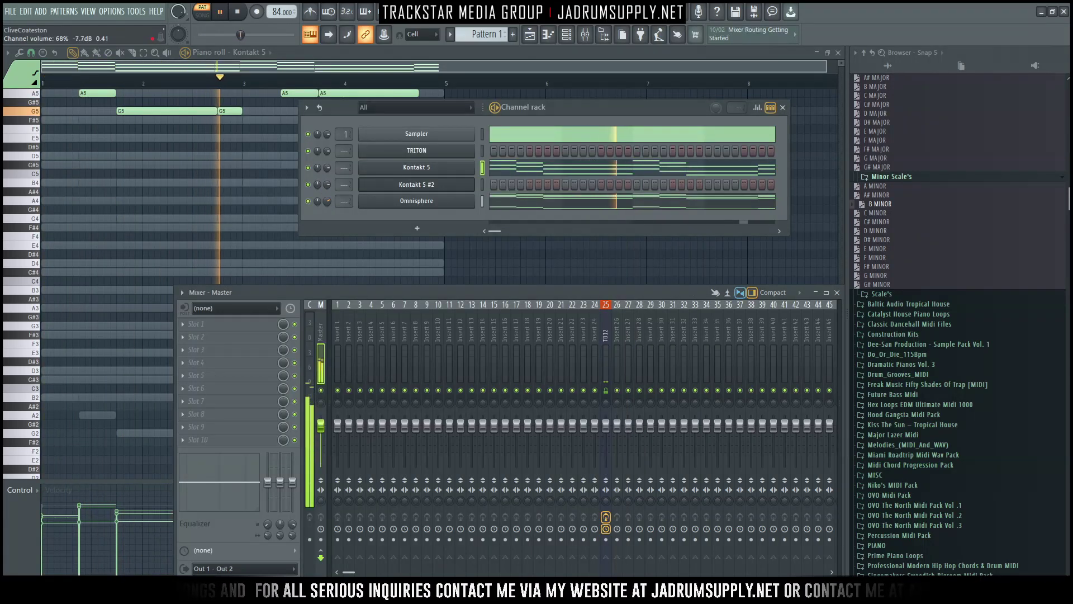
drag(328, 167, 327, 175)
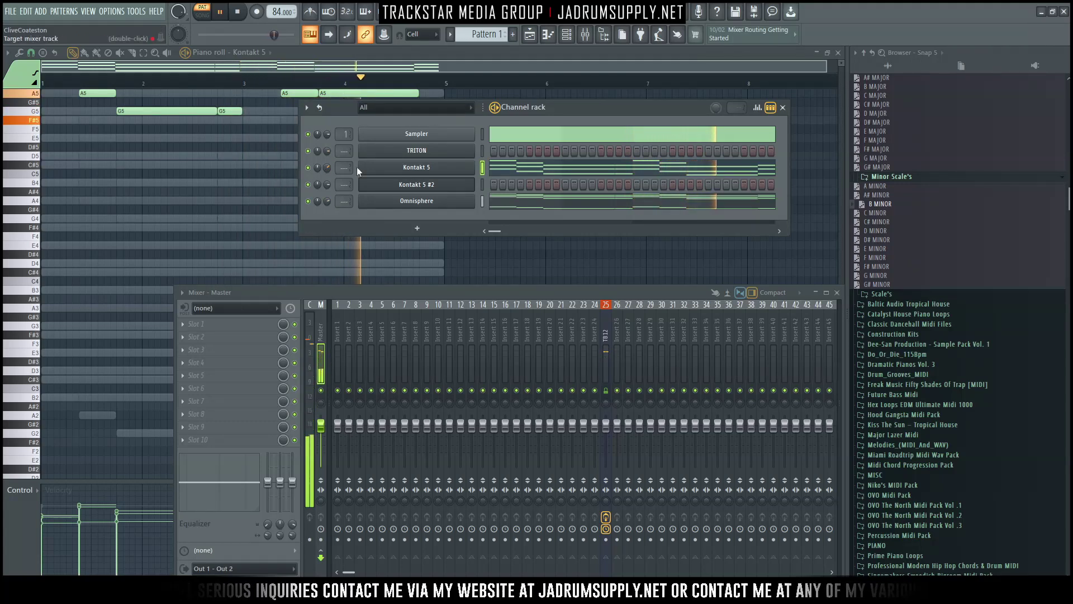
scroll(817, 176, up, 5)
scroll(867, 176, up, 5)
key(space)
Expand the Yaad Vibez Stimulus Pack under 1. DANCEHALL in the sample browser and open its Snare's folder
click(889, 174)
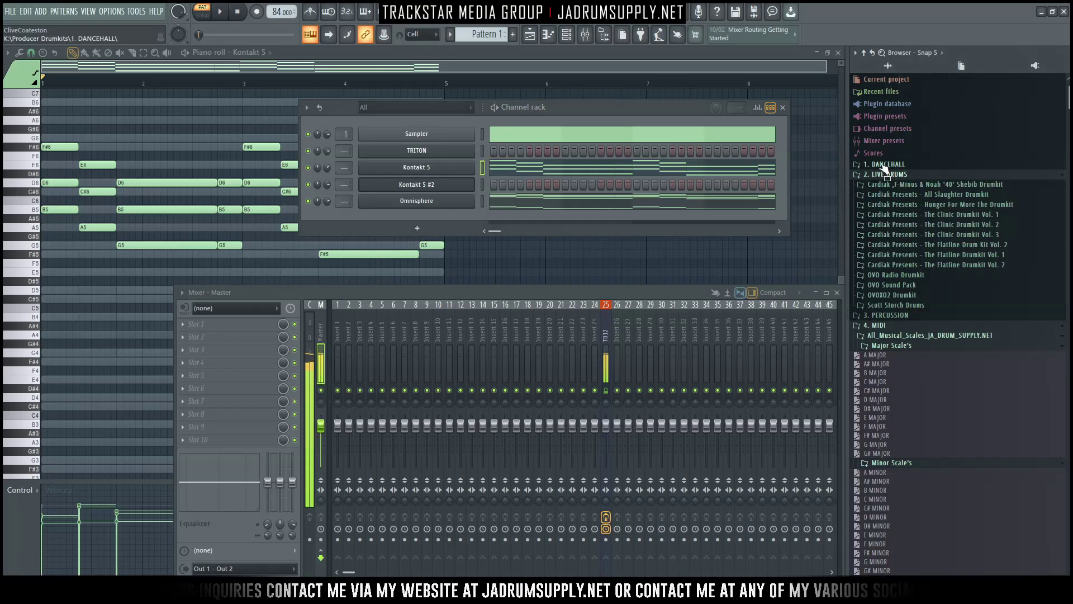
click(894, 156)
click(875, 153)
click(889, 163)
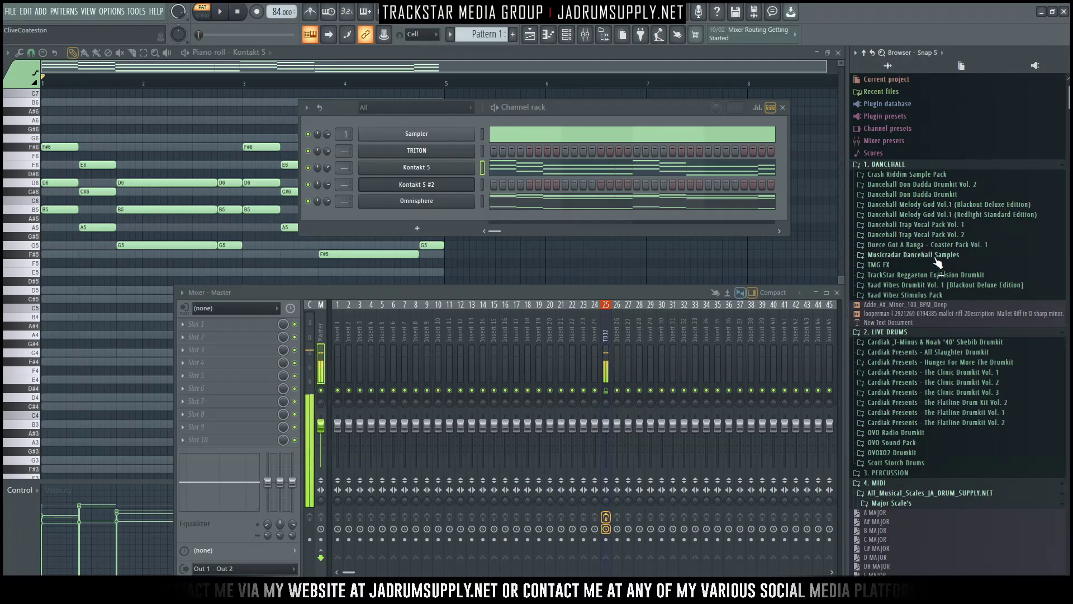
scroll(935, 264, down, 3)
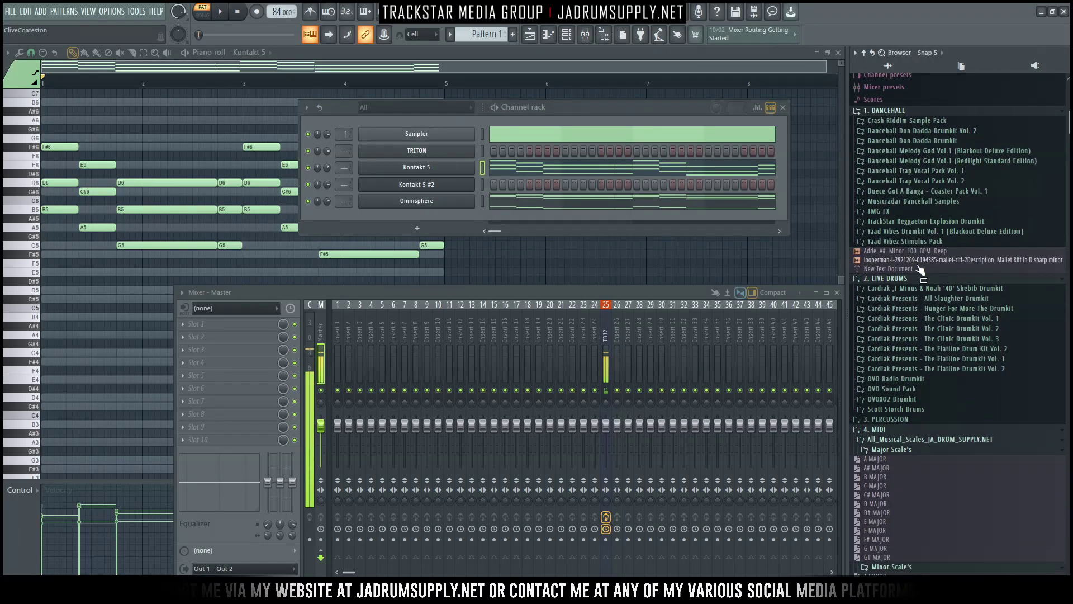
click(923, 242)
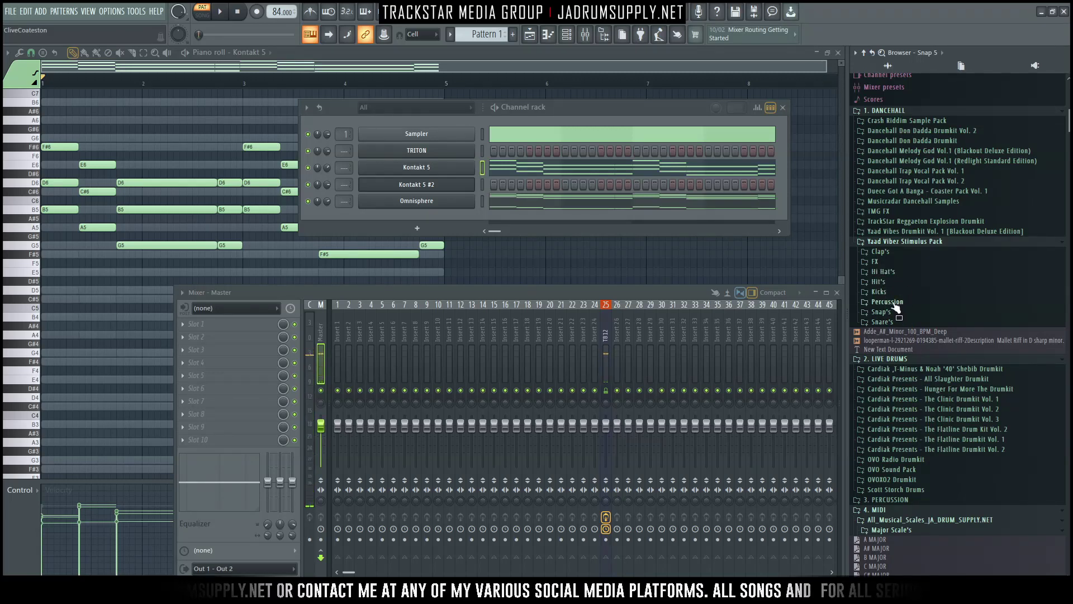
click(888, 322)
Check Yaad Vibez_Snare_21_[Real_Fat] against the music and load it into a new channel
scroll(917, 313, down, 2)
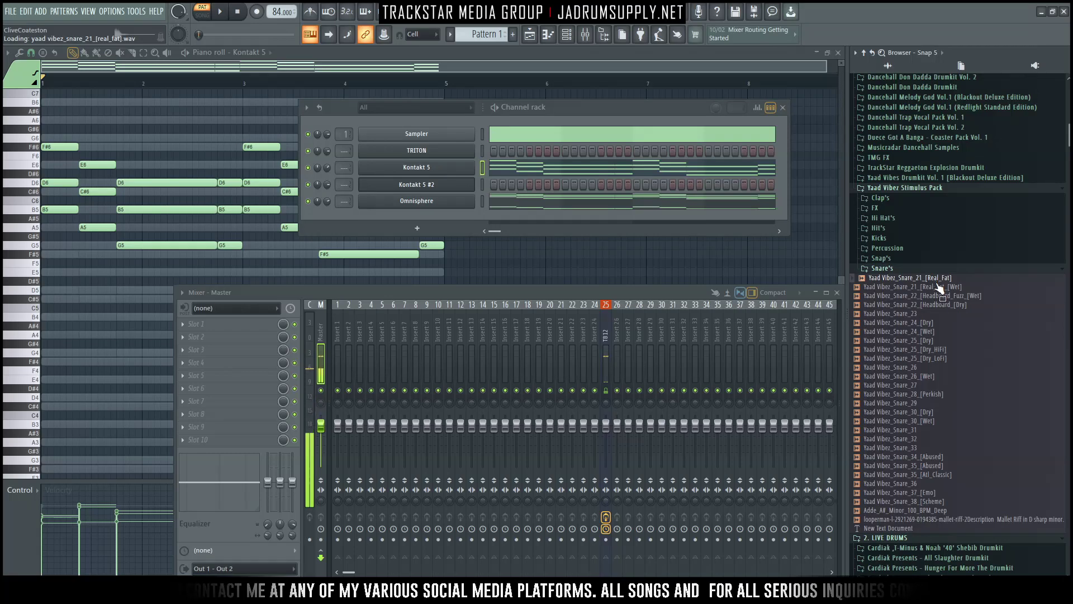
key(space)
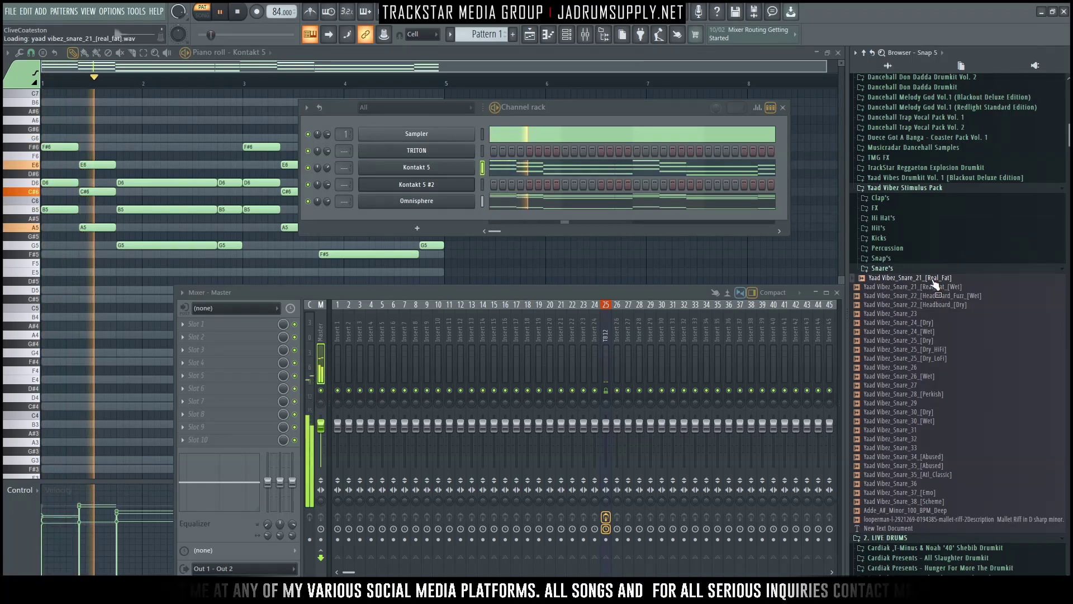
key(space)
right_click(937, 276)
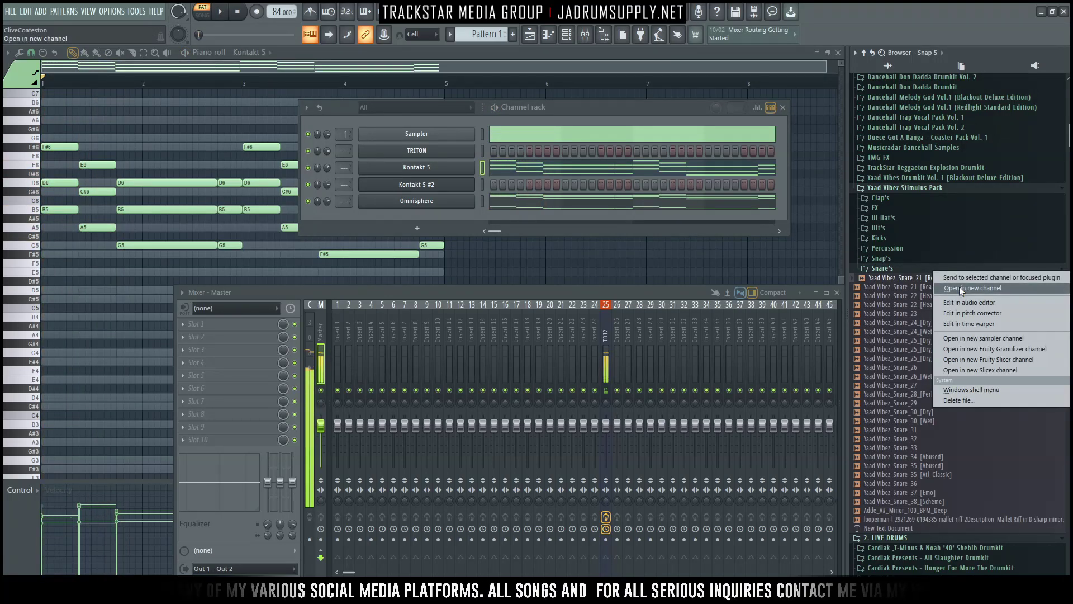
click(959, 288)
Program Real_Fat snare hits on steps 5, 13, 21, 29 and 32 during playback and enable channel rack step looping
key(space)
click(529, 218)
click(601, 219)
click(674, 219)
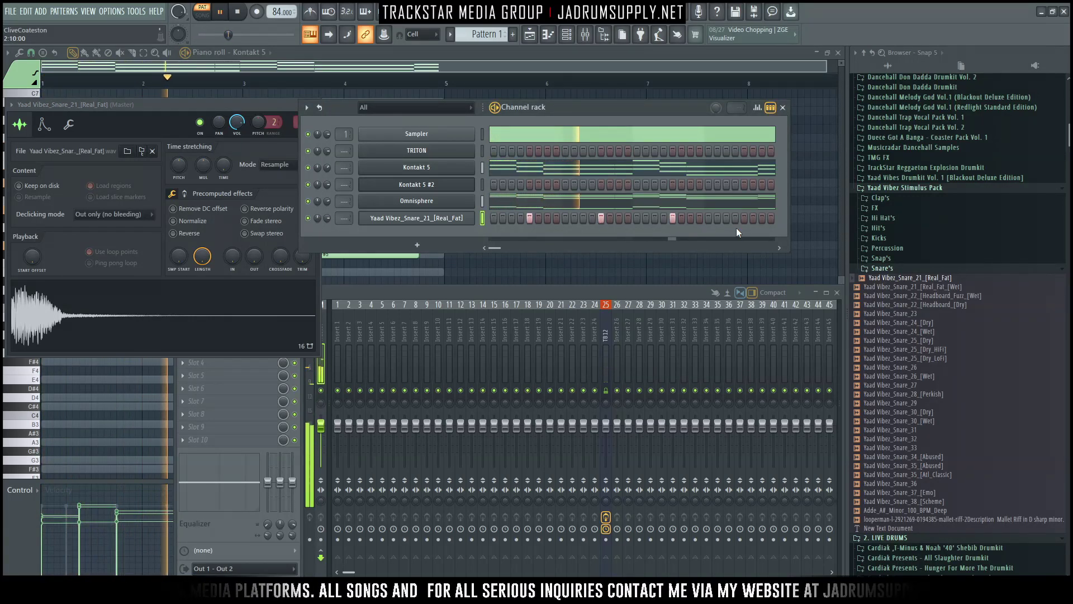
click(744, 218)
click(771, 218)
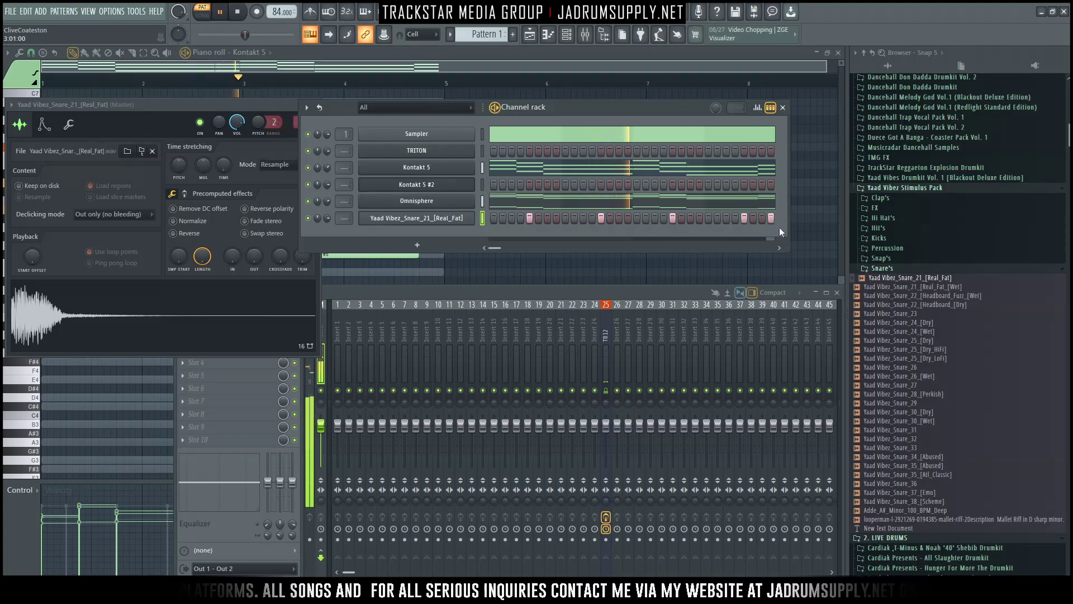
click(320, 108)
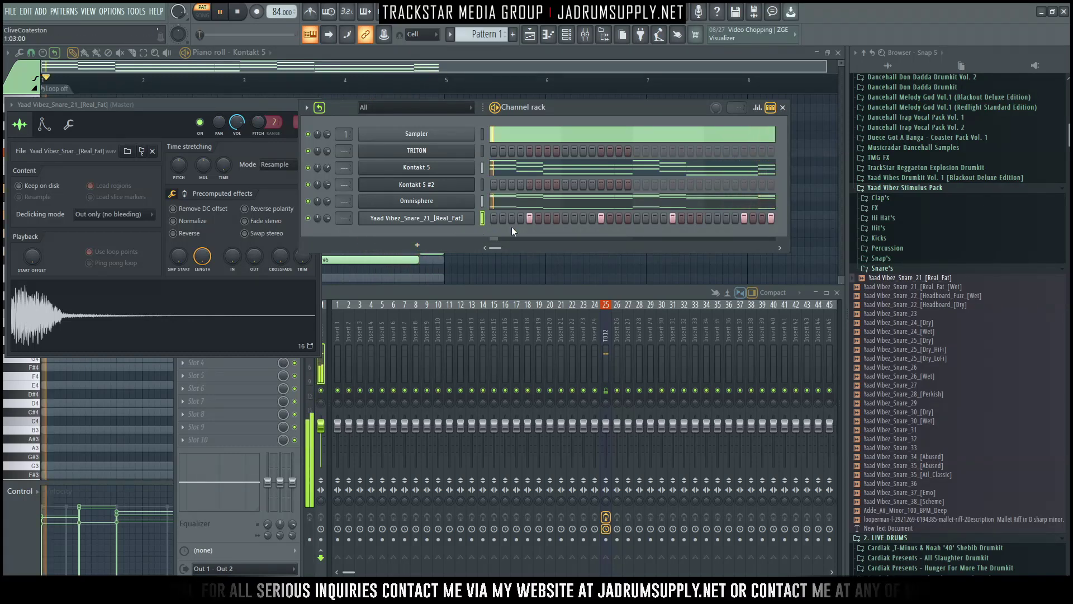
Load Yaad Vibez_Snare_21_[Real_Fat]_[Wet] into a new channel and give it the dry snare's hits on steps 13 and 29
right_click(895, 288)
click(921, 297)
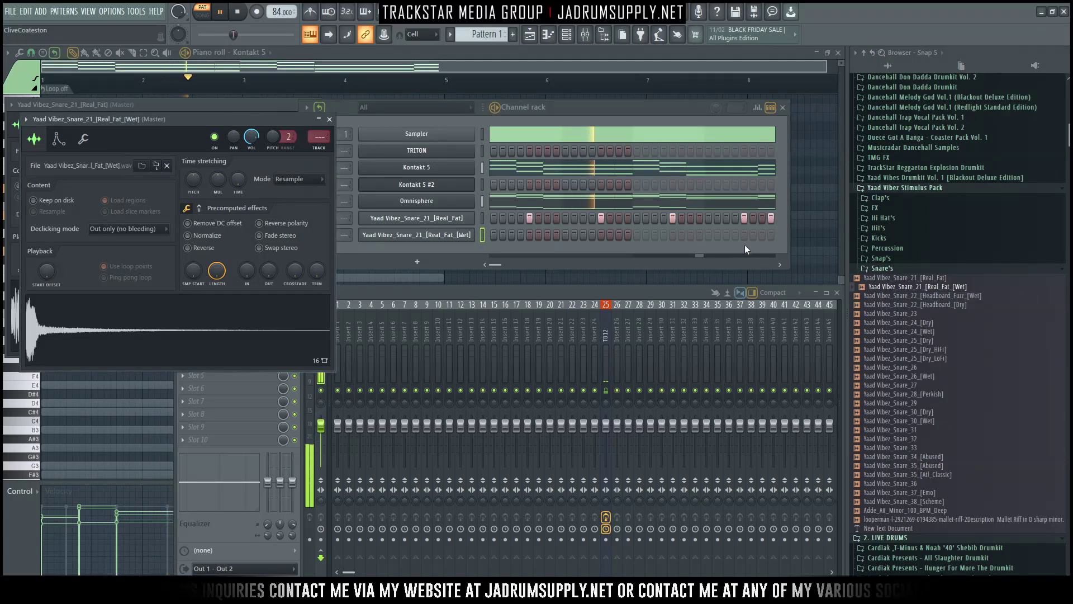
click(601, 235)
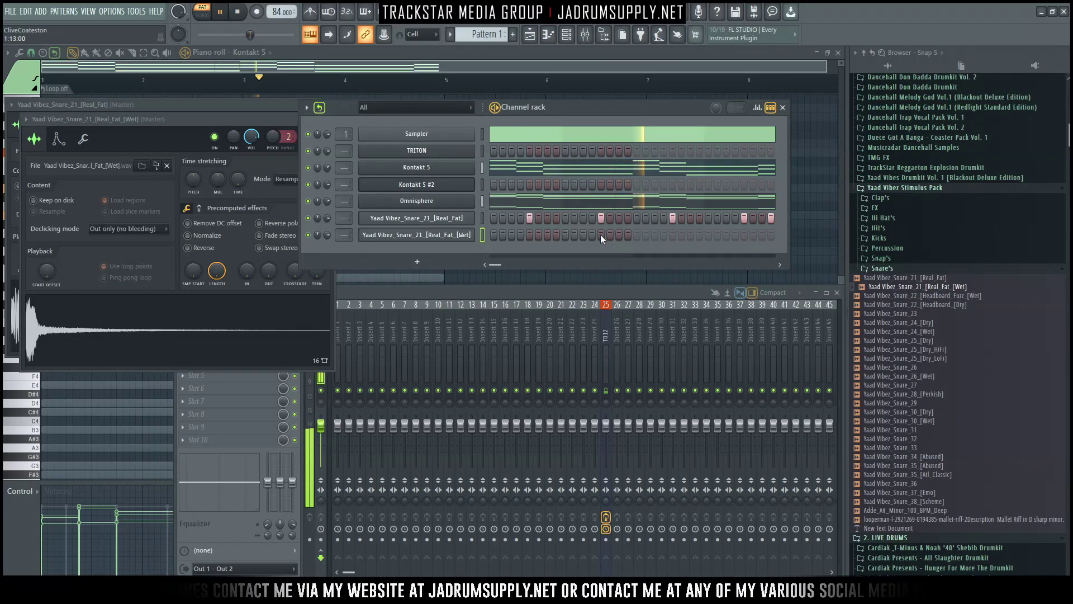
click(745, 235)
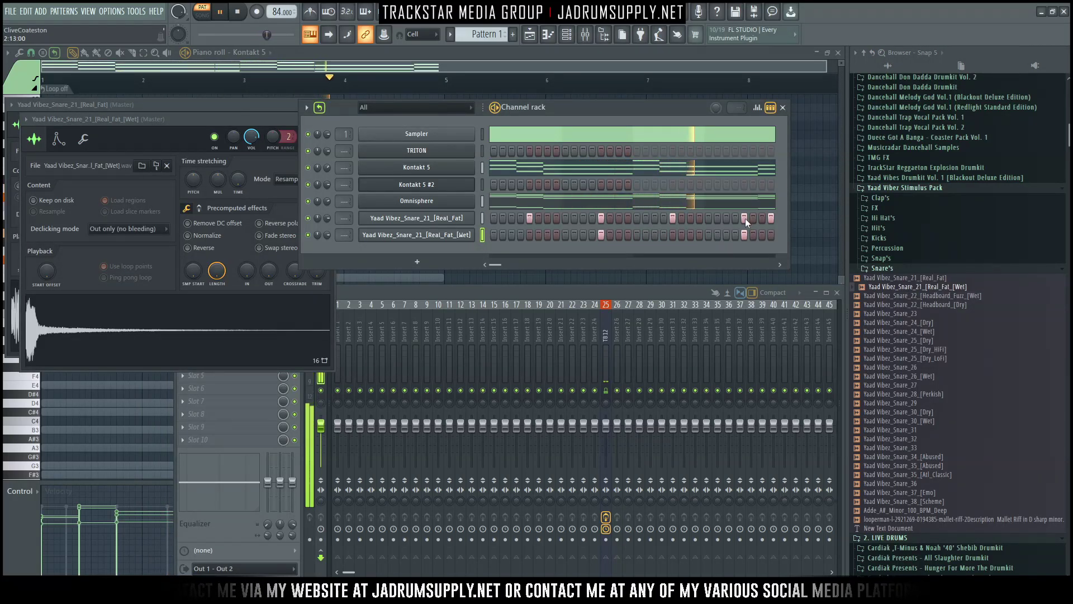
right_click(601, 218)
right_click(745, 219)
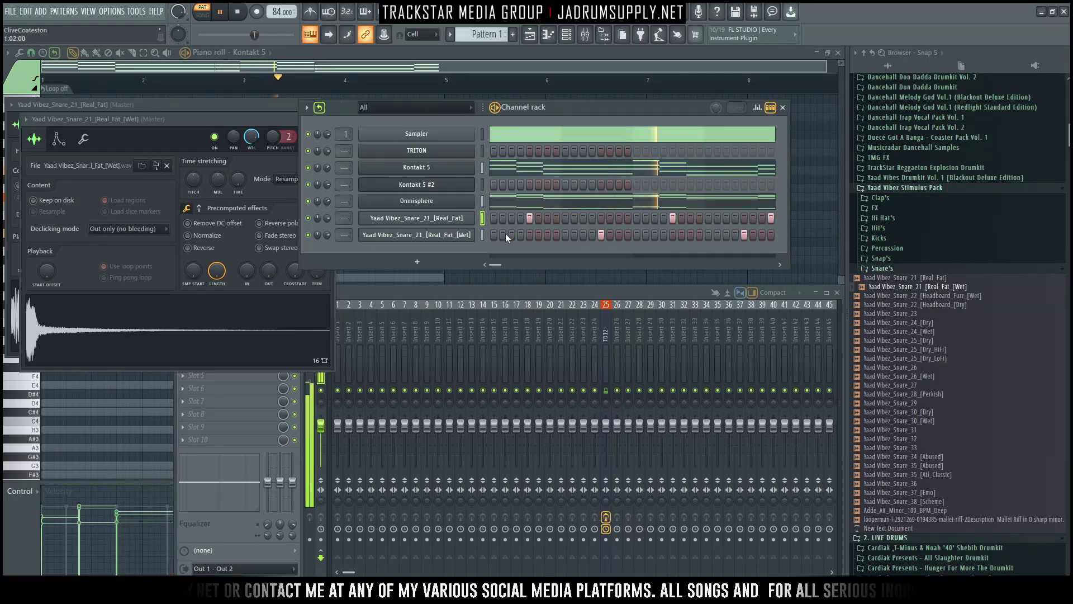
Stop playback and audition kicks 14, 16 and 18 from the Yaad Vibez Stimulus Pack
click(881, 239)
key(space)
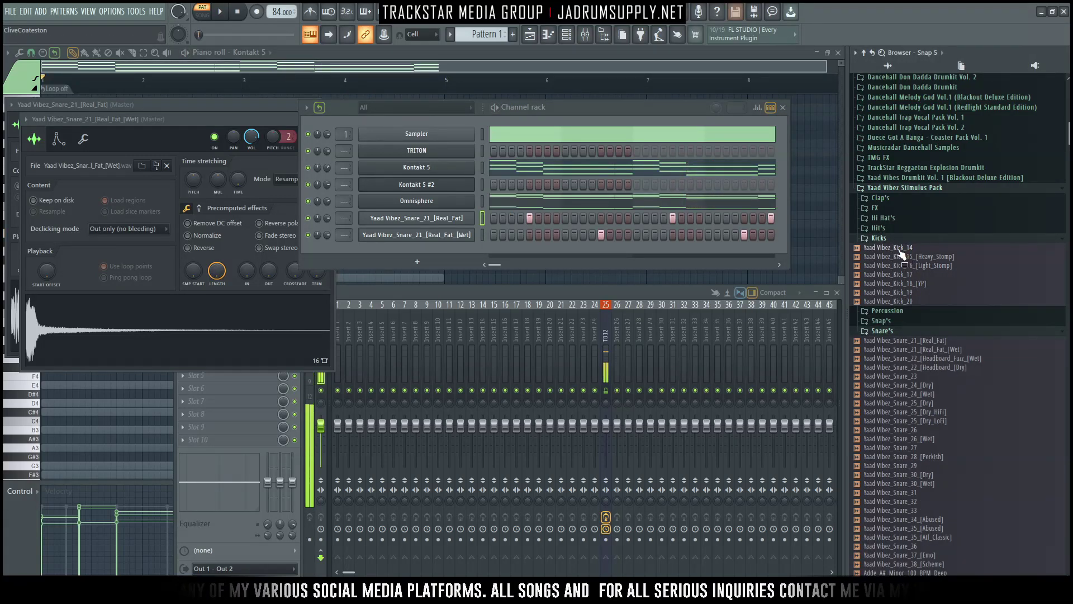
click(900, 248)
click(903, 266)
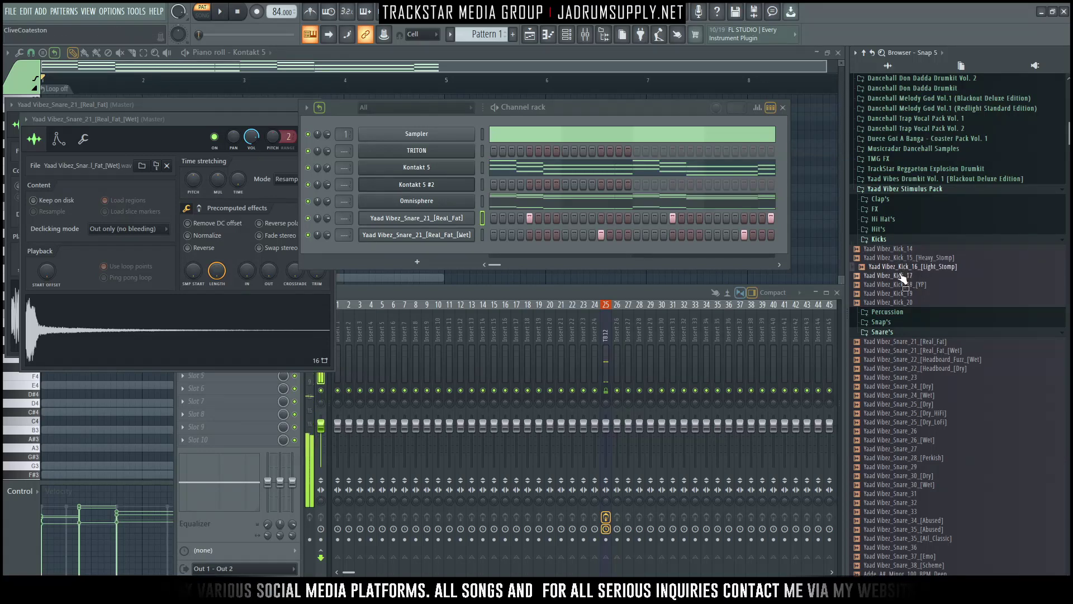
click(910, 285)
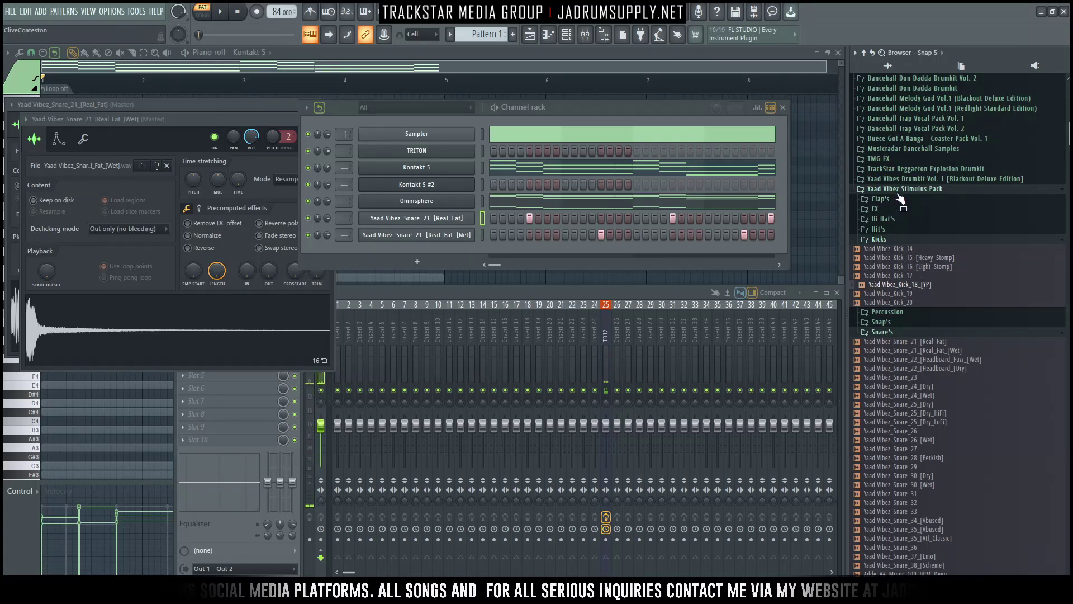
Audition kicks from the Yaad Vibez Drumkit Vol. 1 and load Yaad Vibez_Kick_7_[Dirty] into a new channel
click(917, 179)
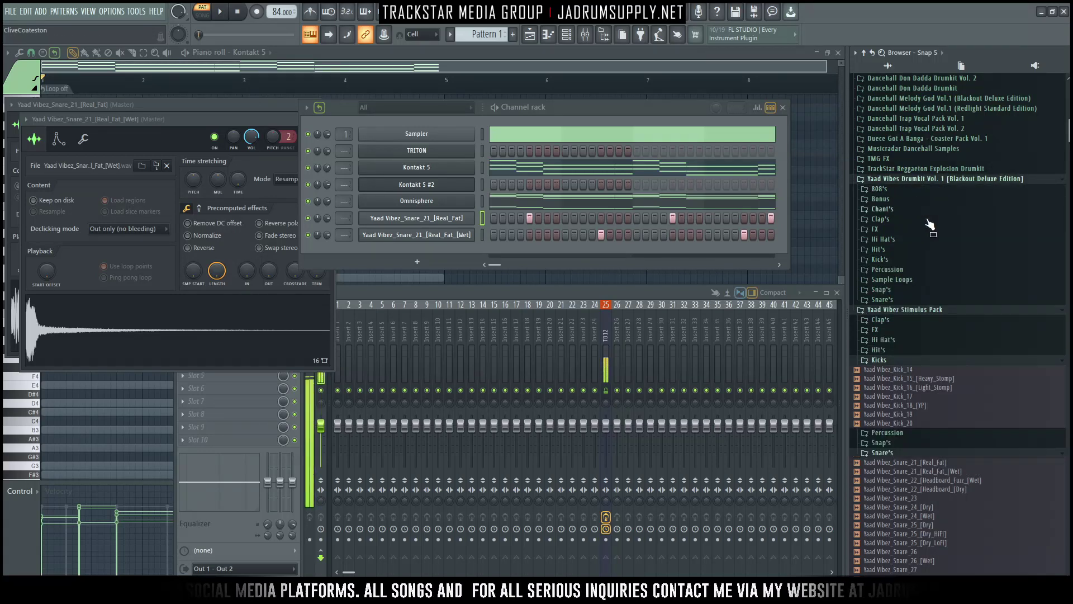
click(880, 260)
click(918, 350)
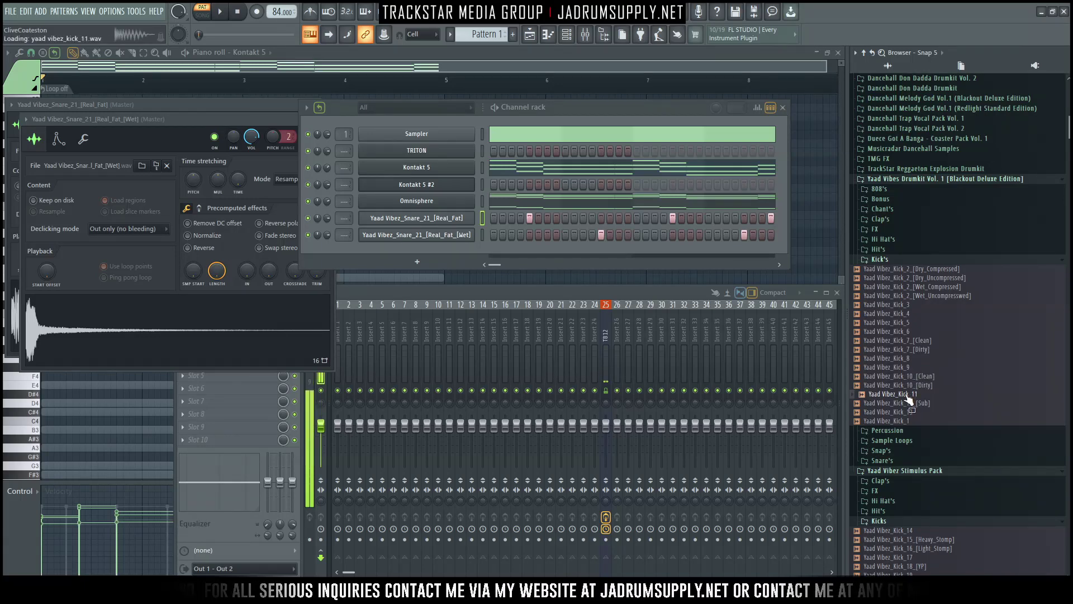
click(909, 396)
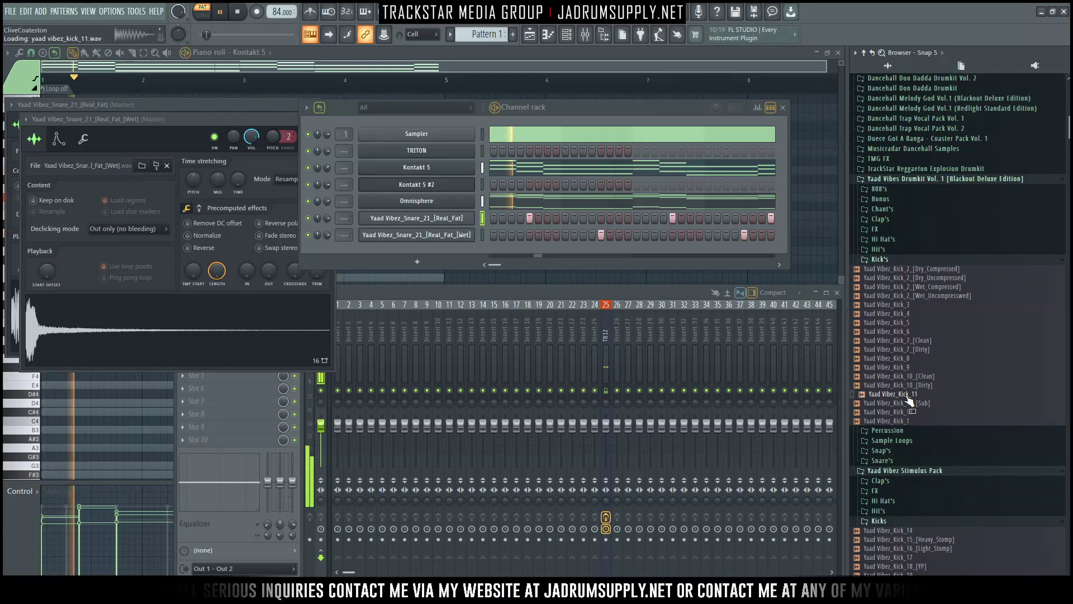
key(space)
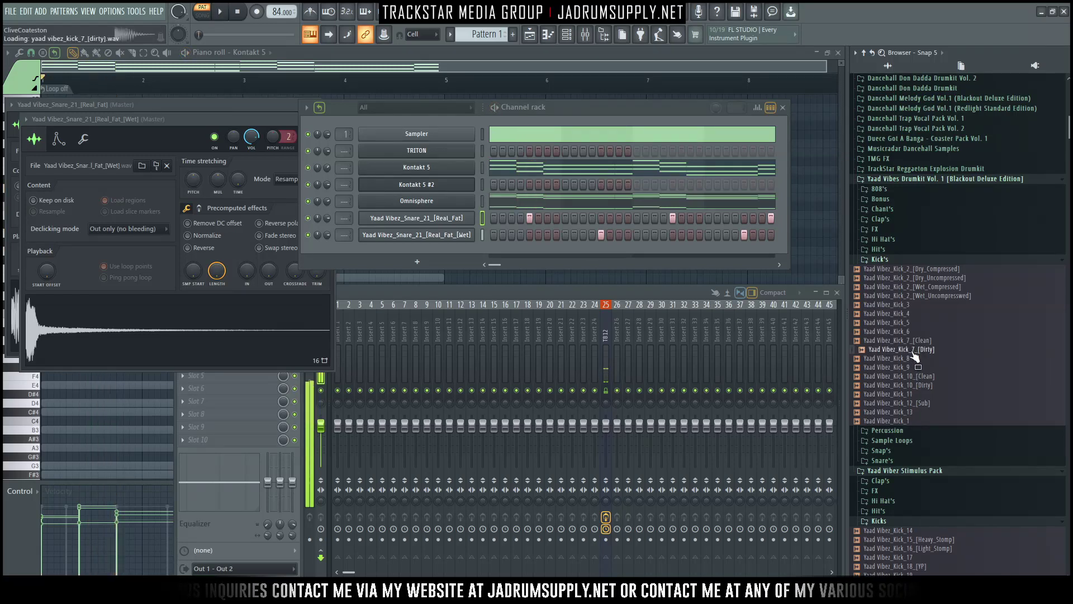
right_click(915, 352)
click(950, 359)
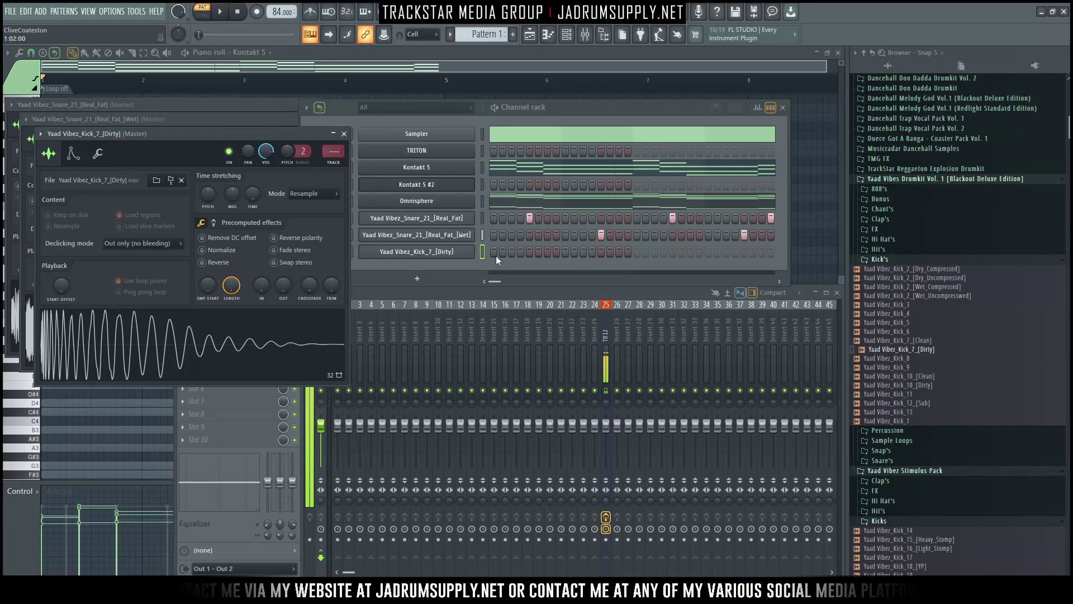
Program looping Kick_7_[Dirty] hits on steps 1, 8 and 10 during playback, removing the trial hits on steps 7 and 11
click(494, 252)
key(space)
click(547, 251)
right_click(548, 253)
click(556, 253)
click(583, 252)
right_click(584, 251)
click(574, 251)
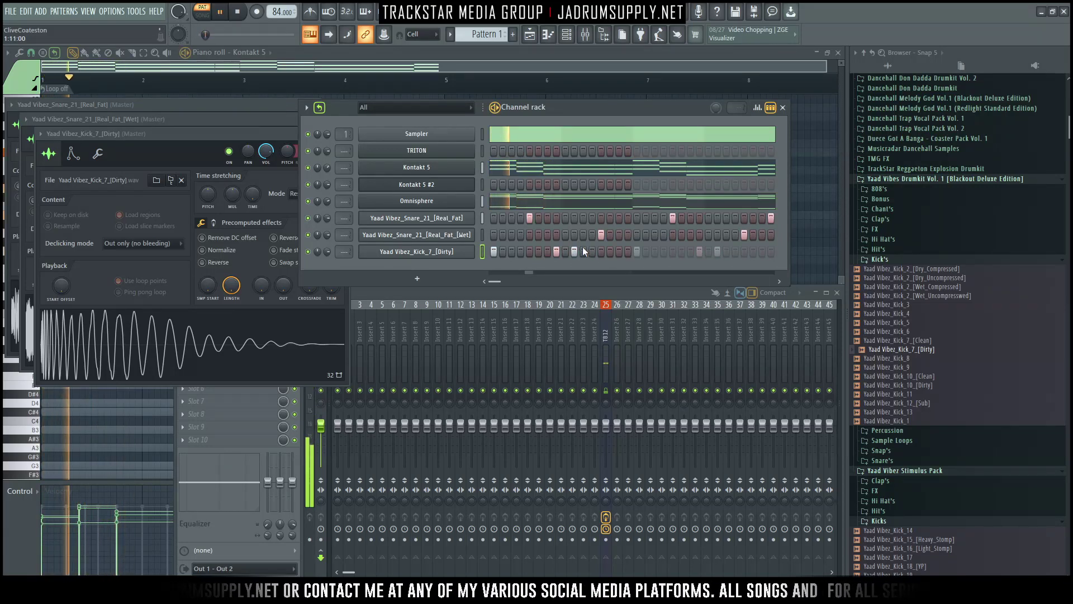
Extend the Kick_7_[Dirty] pattern with hits on steps 12, 17, 24, 27 and 31, removing the trial hits on steps 11 and 23
click(583, 252)
right_click(583, 251)
click(592, 252)
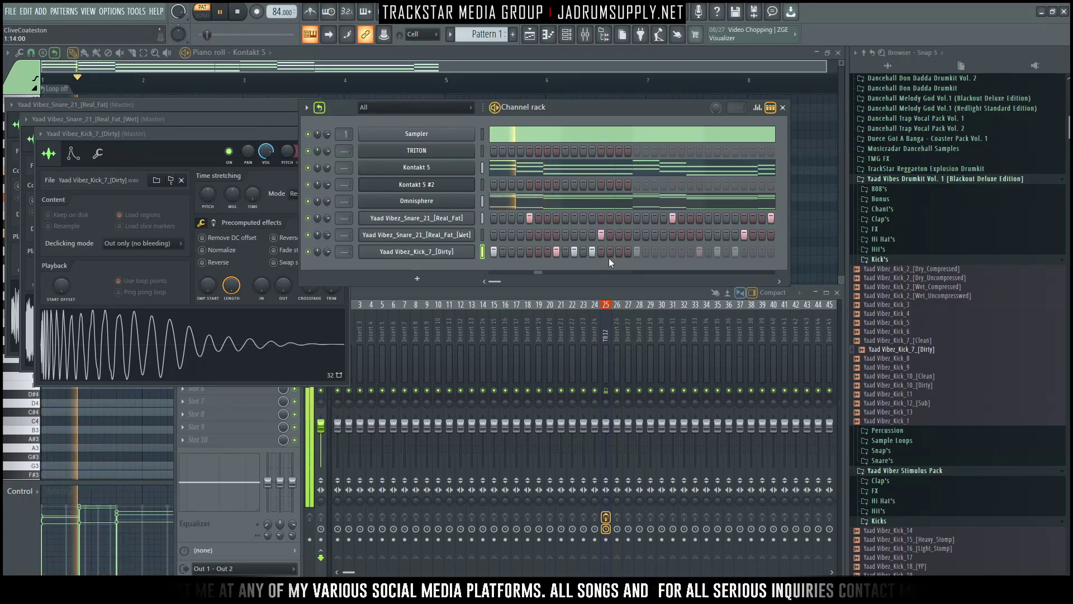
click(635, 251)
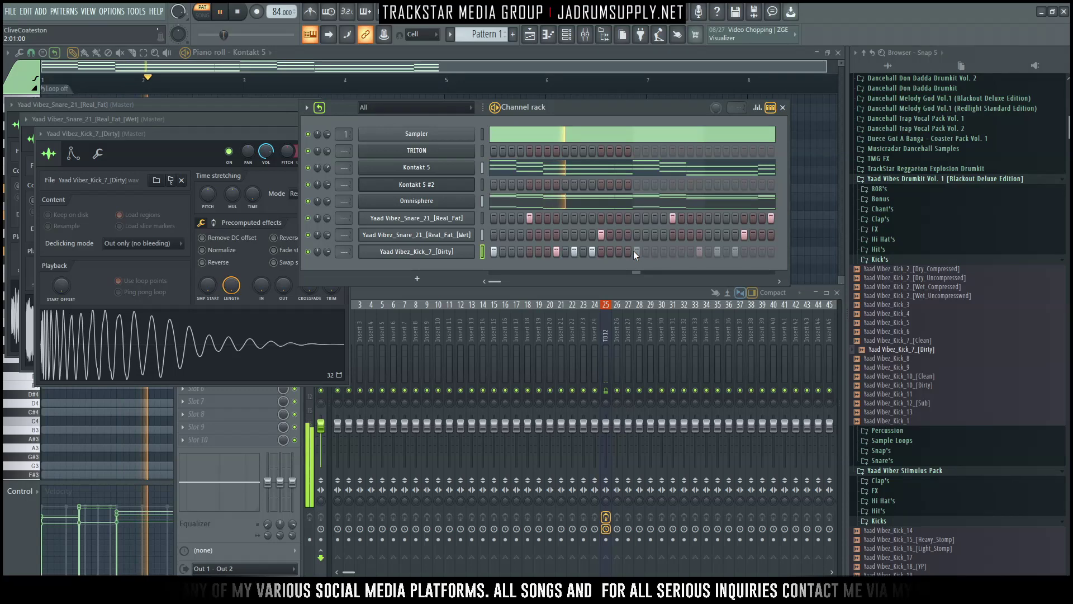
click(762, 251)
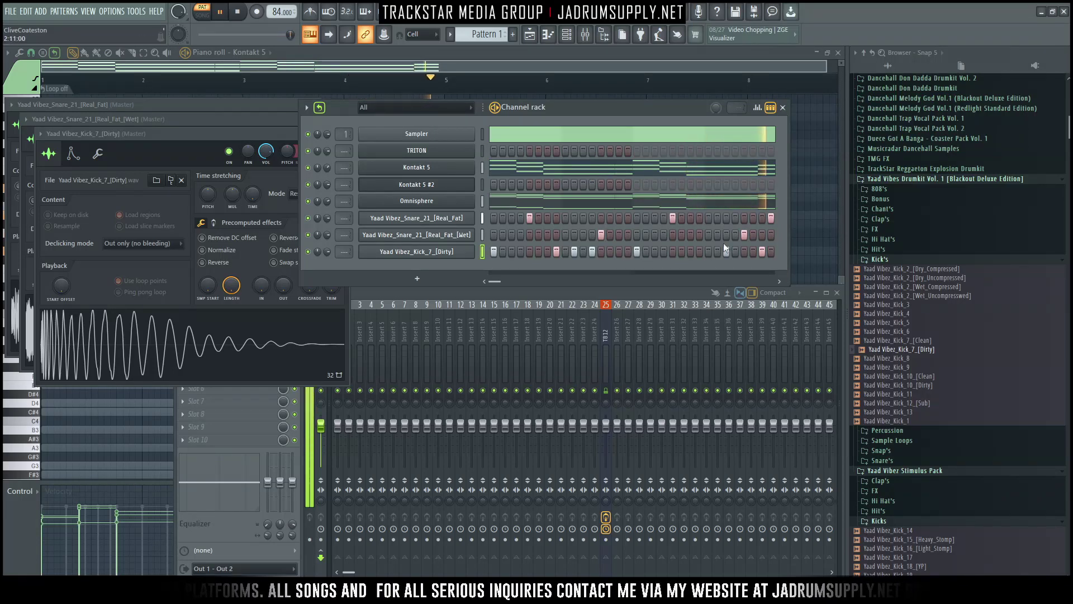
click(690, 251)
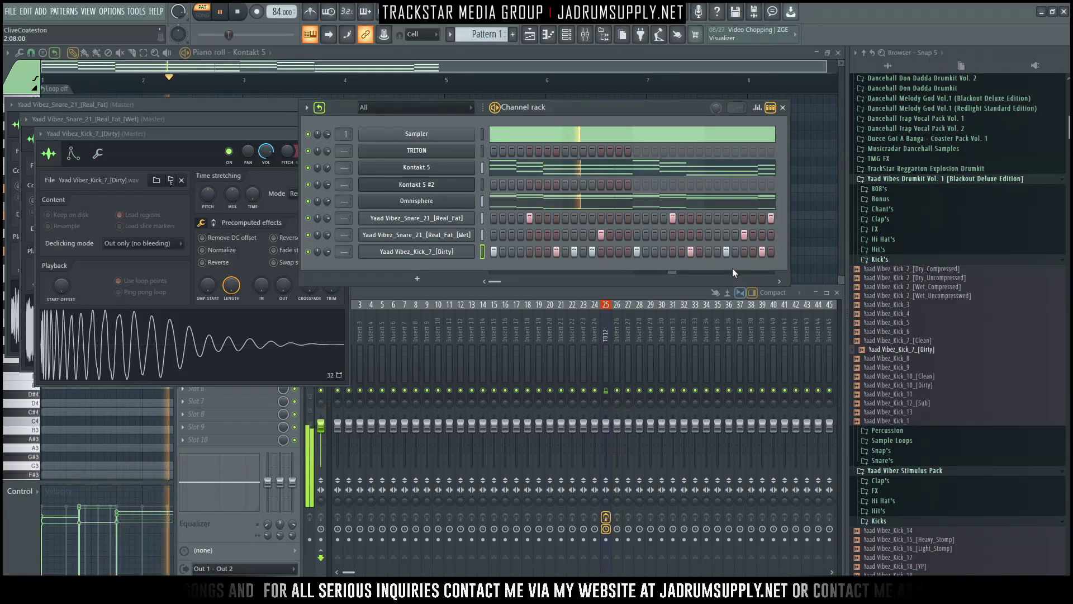
click(690, 251)
click(700, 252)
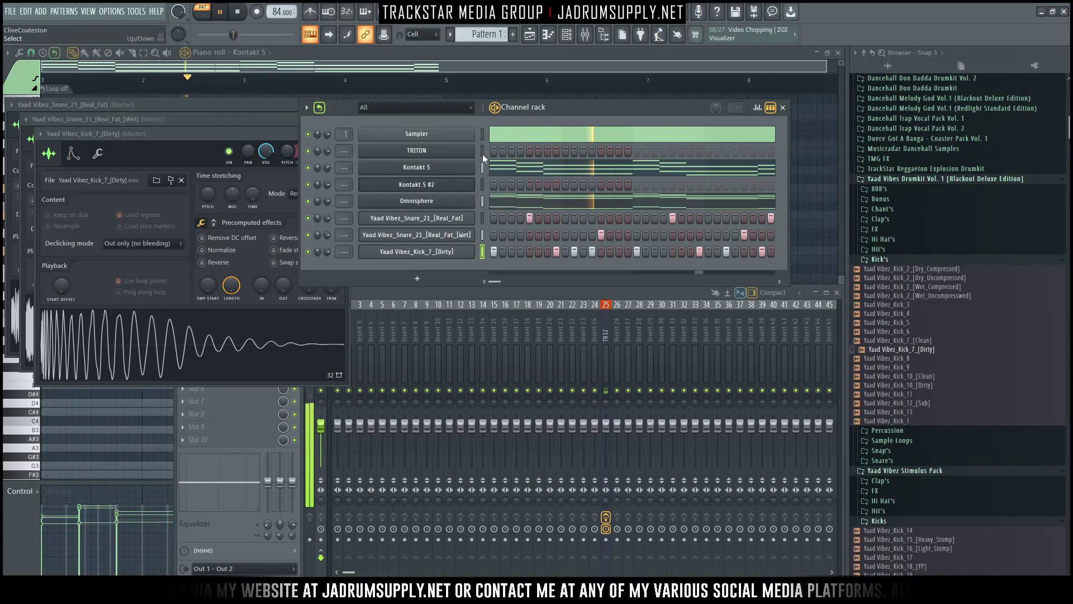
Load the Brit Pop song into the Kontakt 5 12-string guitar and select its Brit Pop B pattern
click(467, 167)
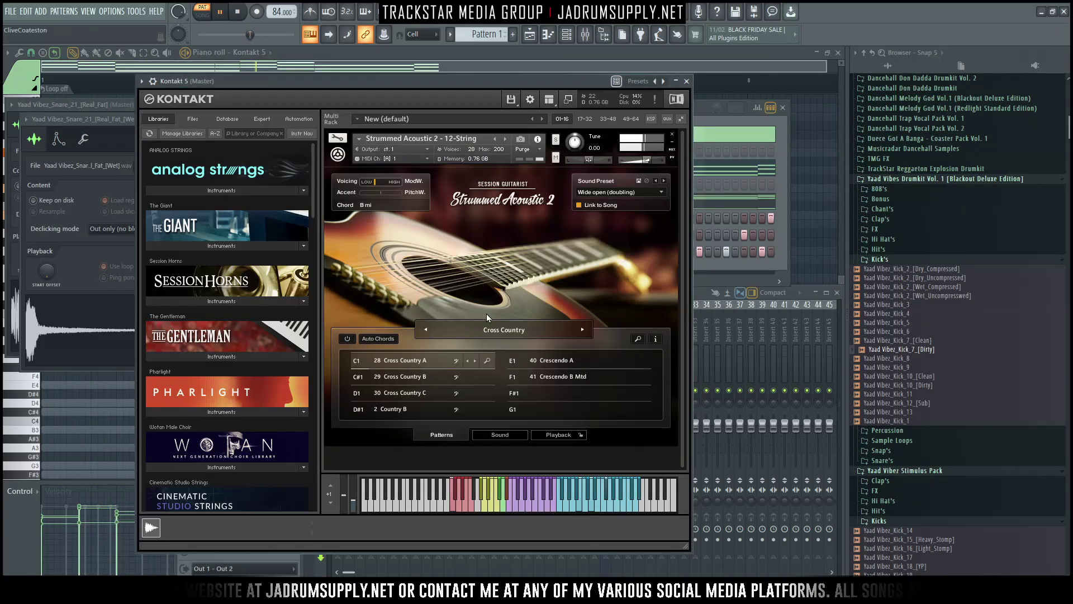
click(507, 330)
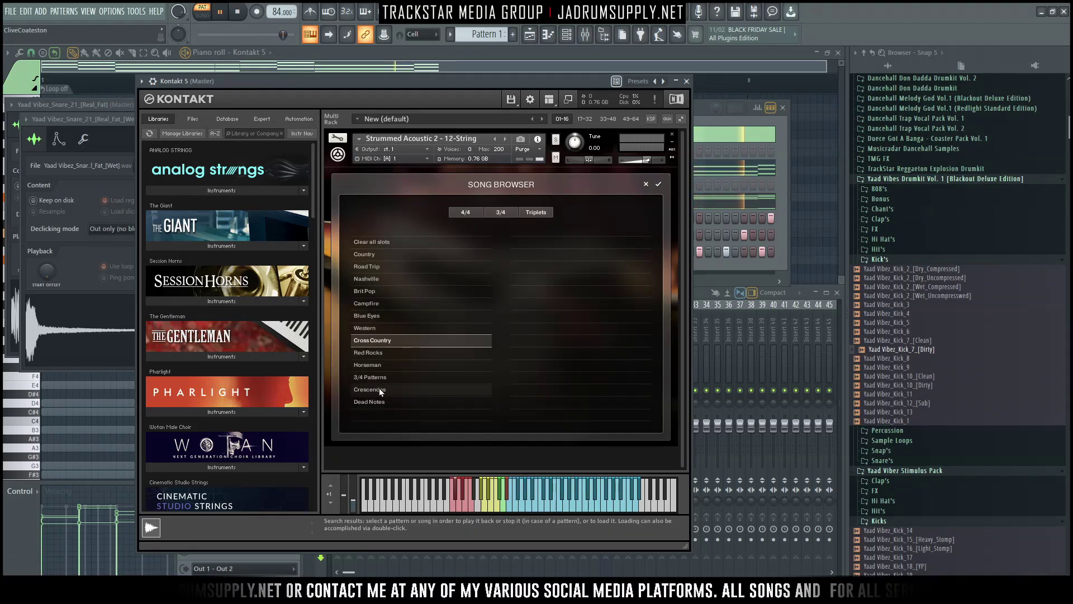
double_click(366, 291)
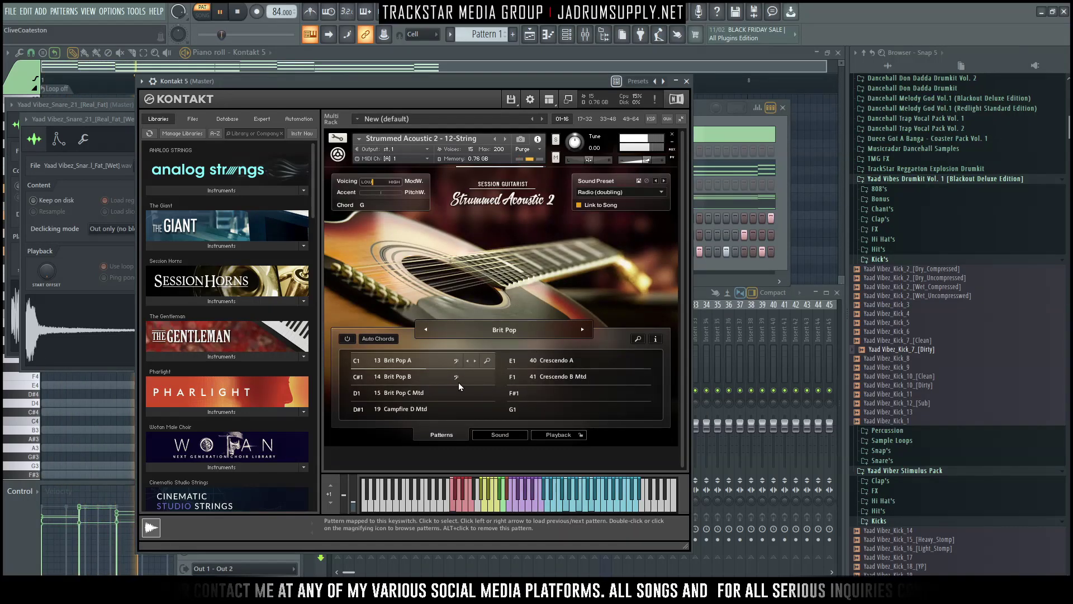
click(404, 384)
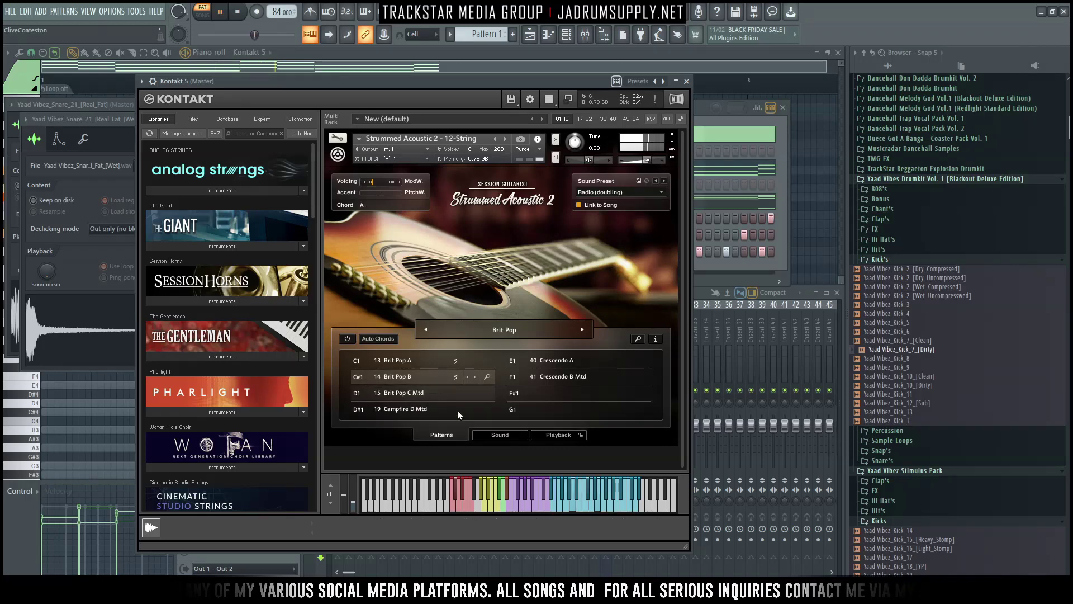
Set the 12-string guitar's latch mode to Stop within 1/8 and its humanize amount to 62%
click(552, 435)
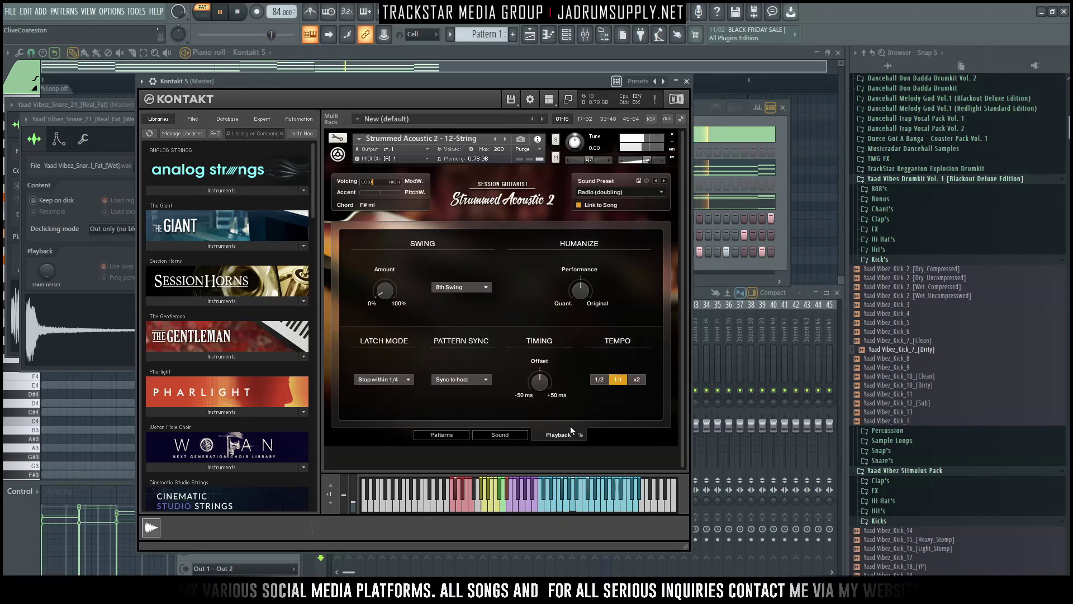
click(408, 379)
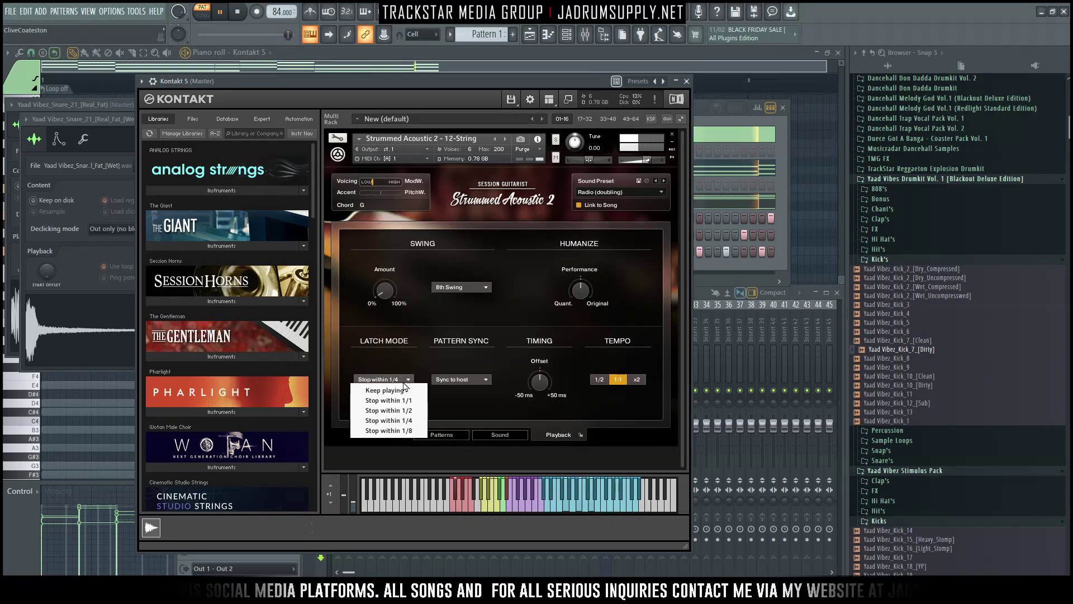
click(408, 431)
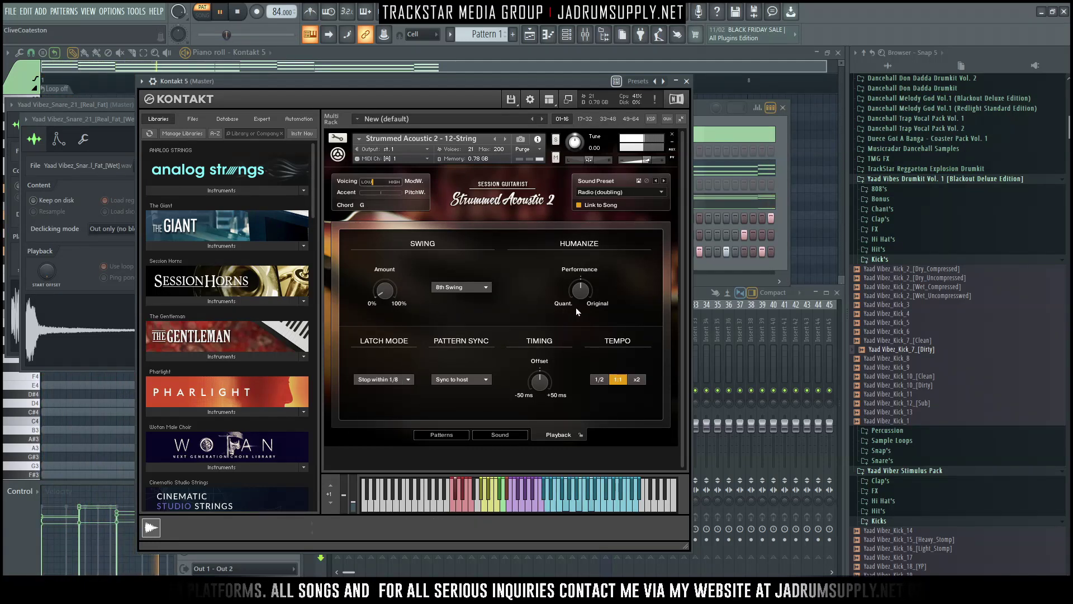
drag(582, 294, 580, 285)
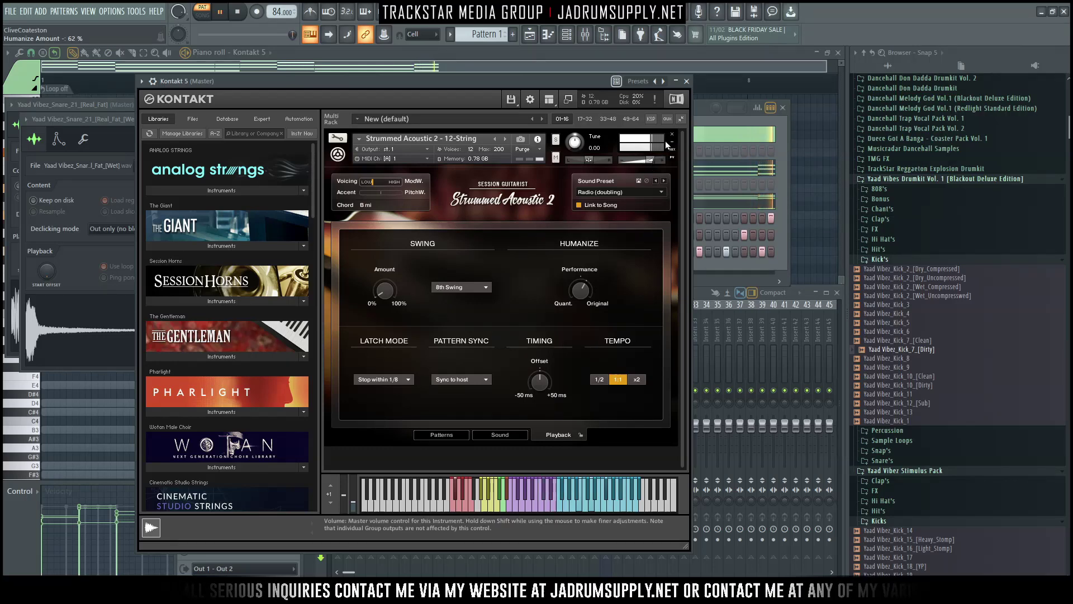
click(686, 81)
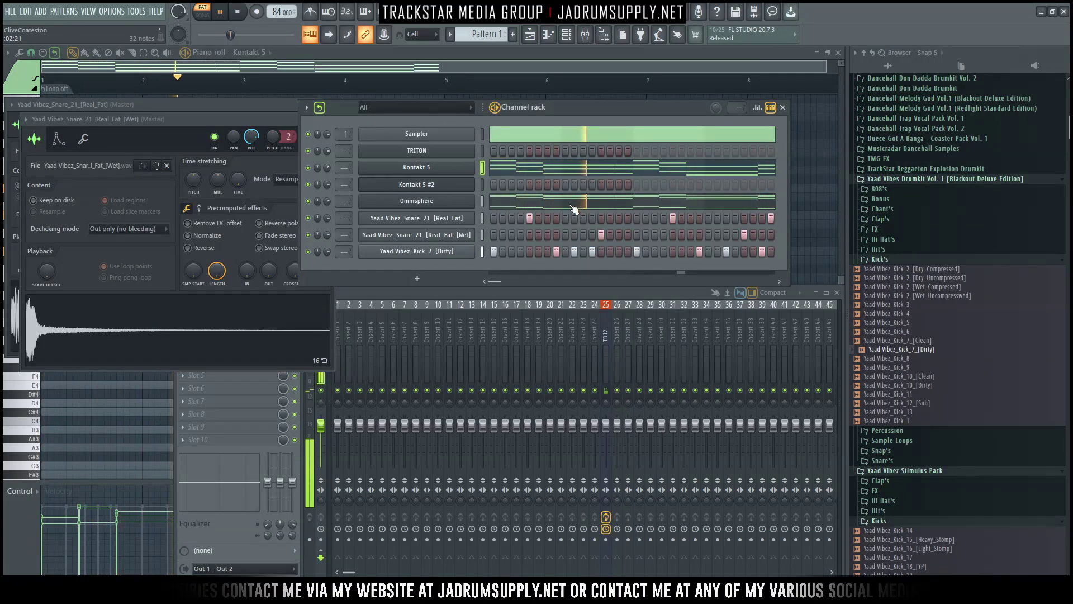
Try the guitar's Brit Pop C Mtd pattern, replace the song with Country, and close Kontakt
click(435, 172)
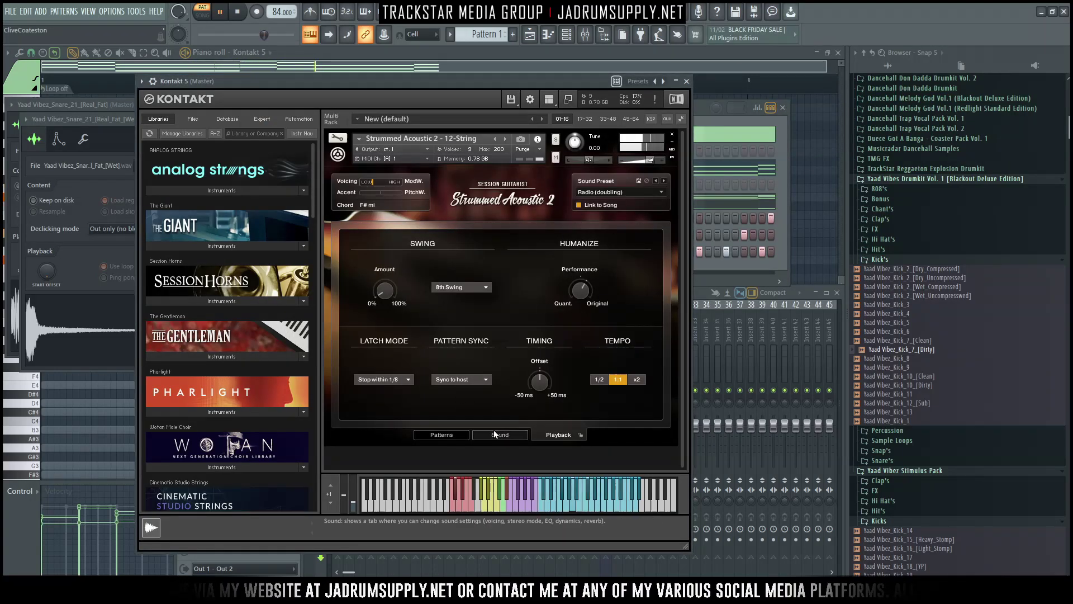
click(442, 435)
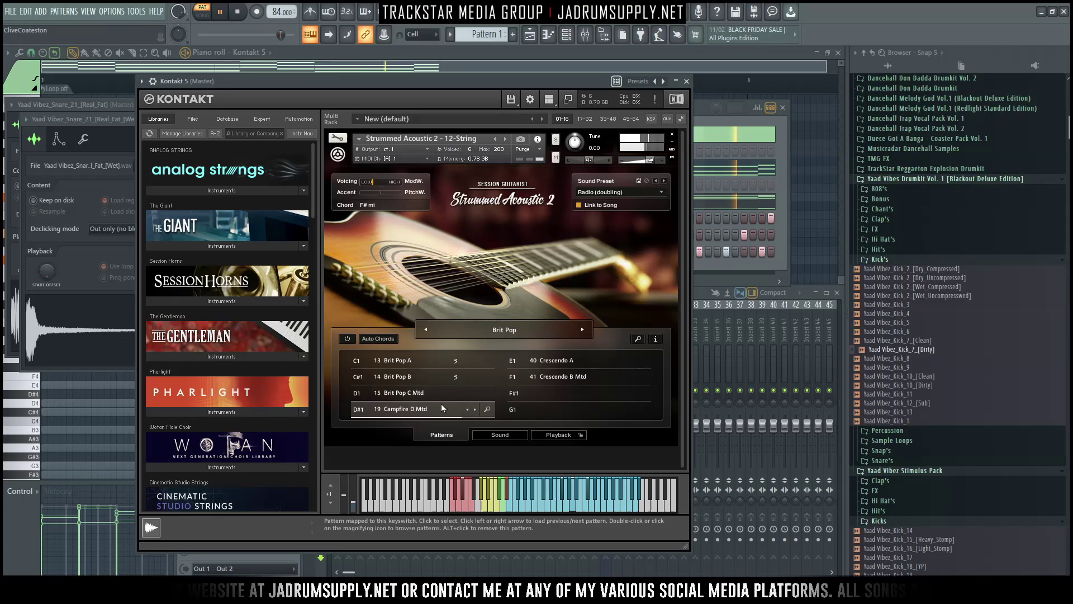
click(415, 394)
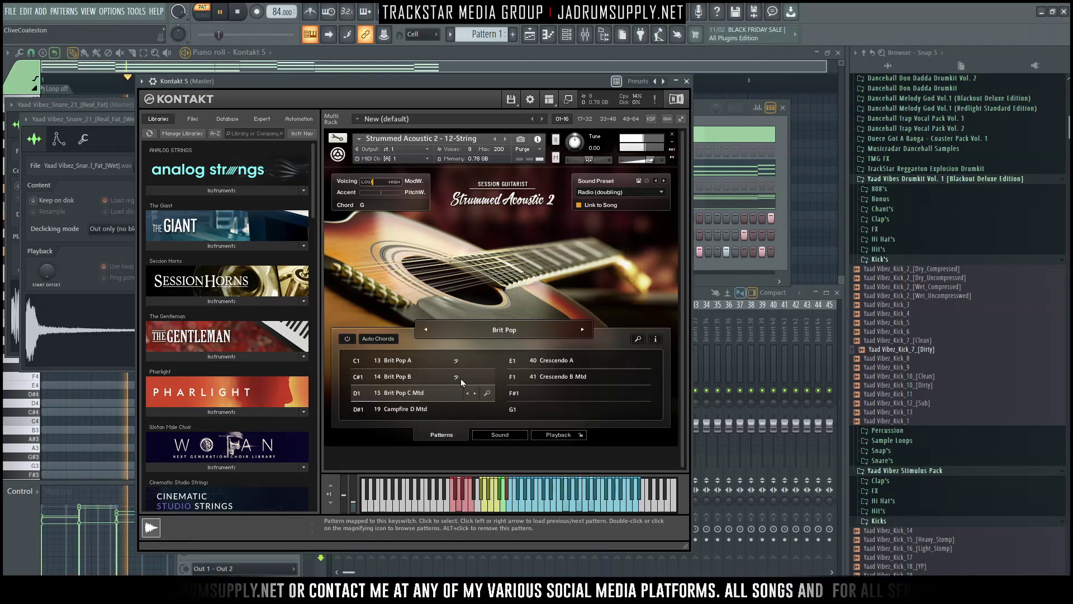
click(514, 329)
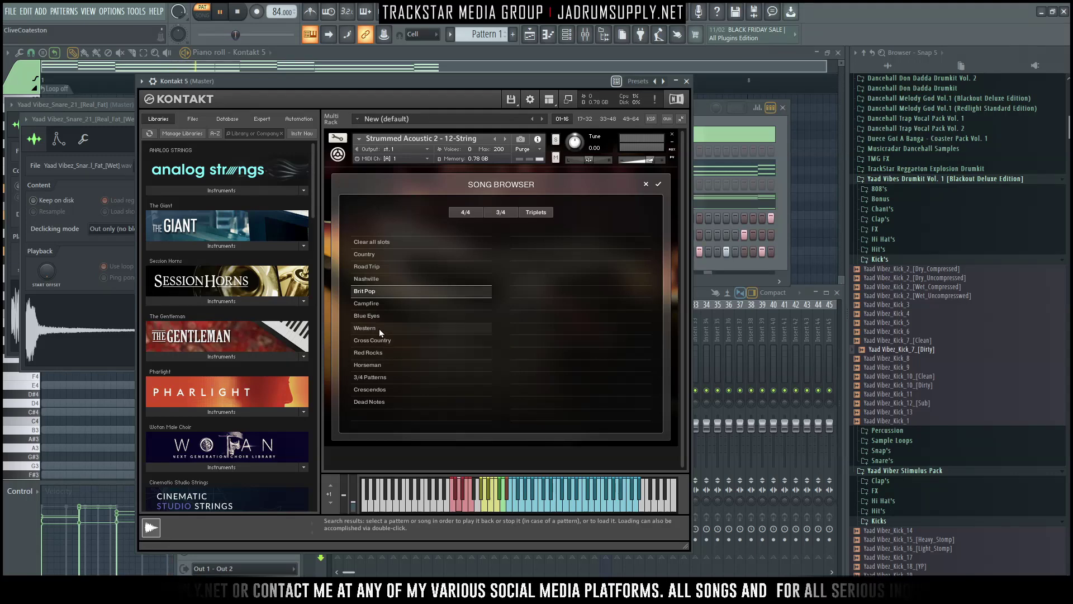
click(378, 255)
double_click(378, 255)
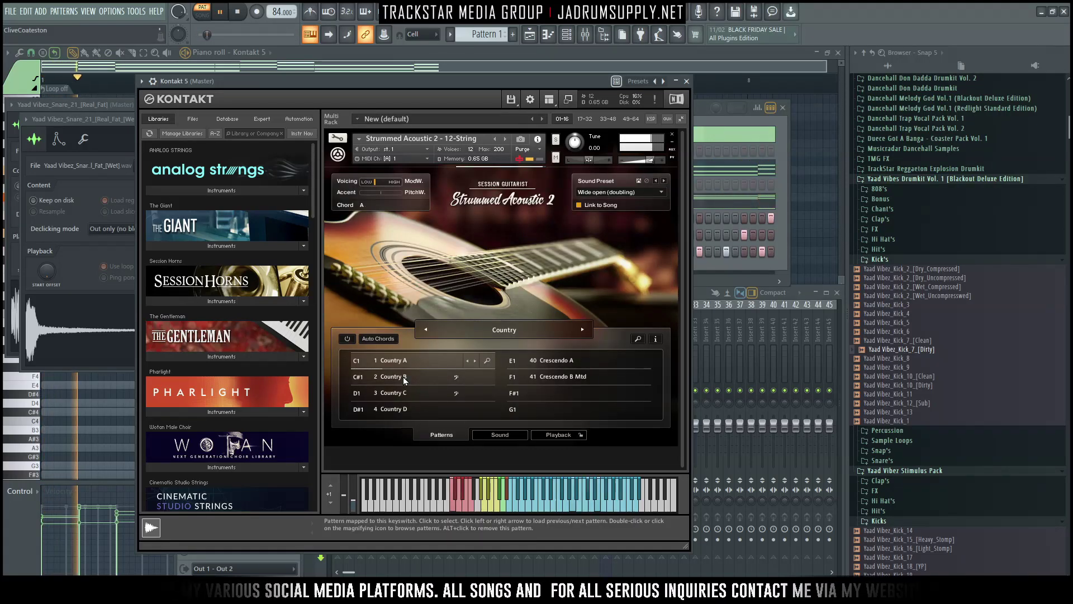
click(688, 81)
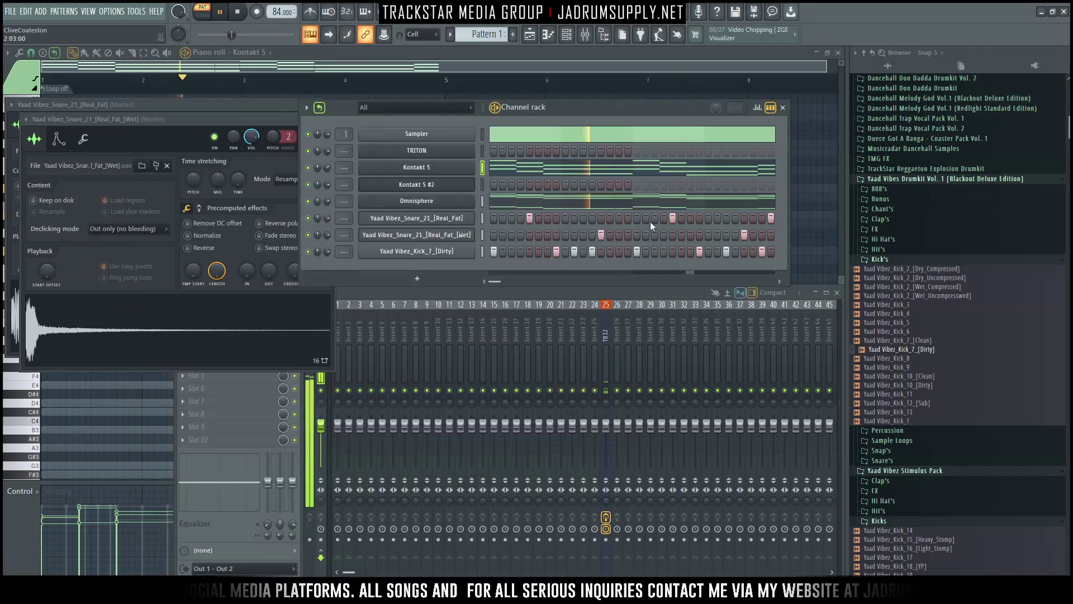
Filter TRITON's programs to favorites, try Symphony Strings and Stereo Strings 2, and load Legato Strings
click(466, 156)
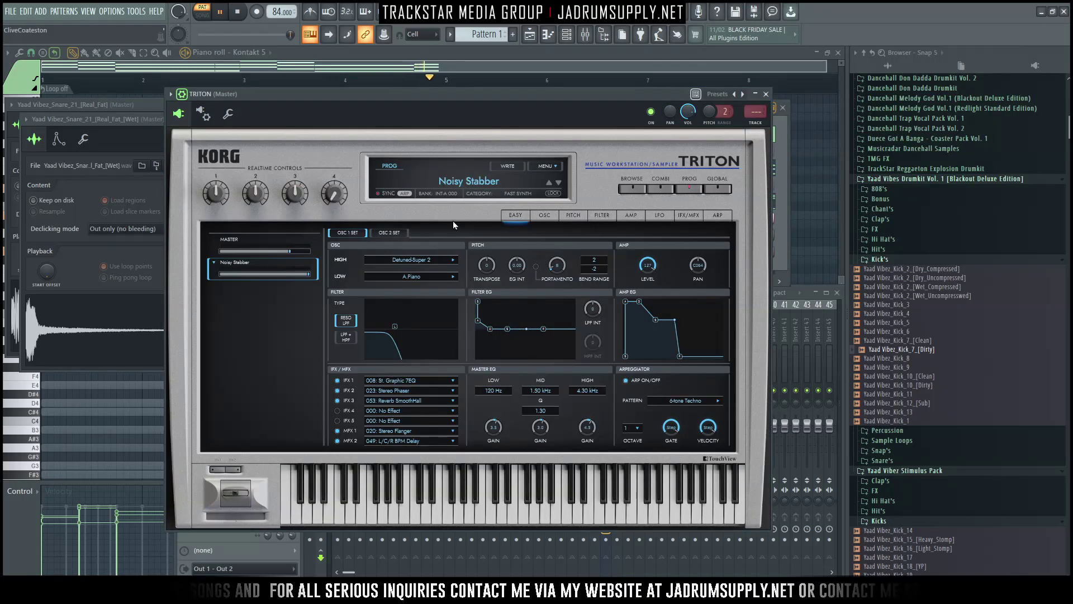
click(574, 216)
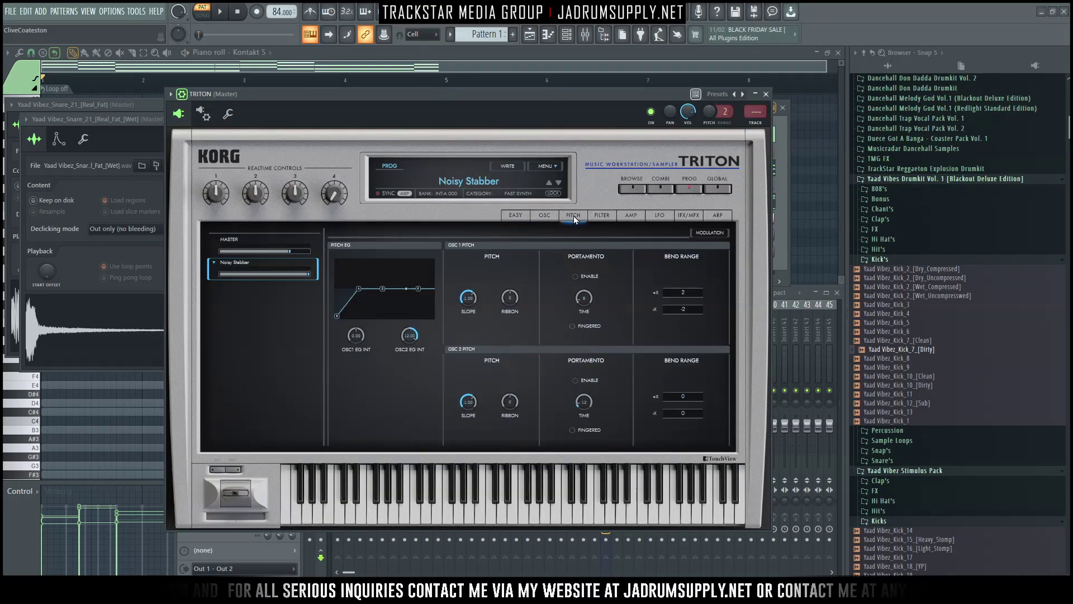
click(526, 215)
click(634, 192)
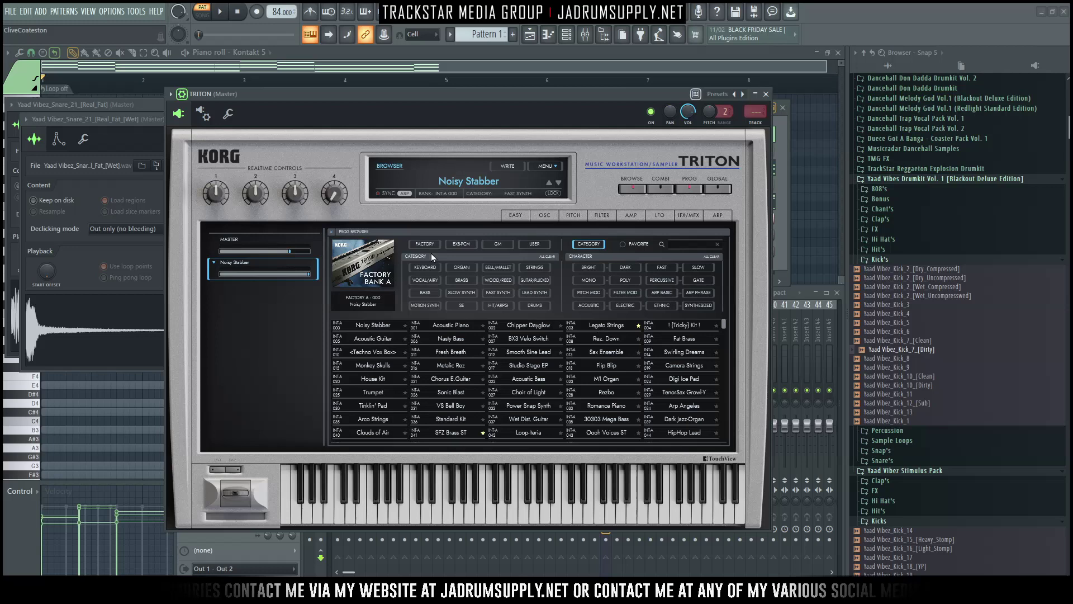
click(630, 244)
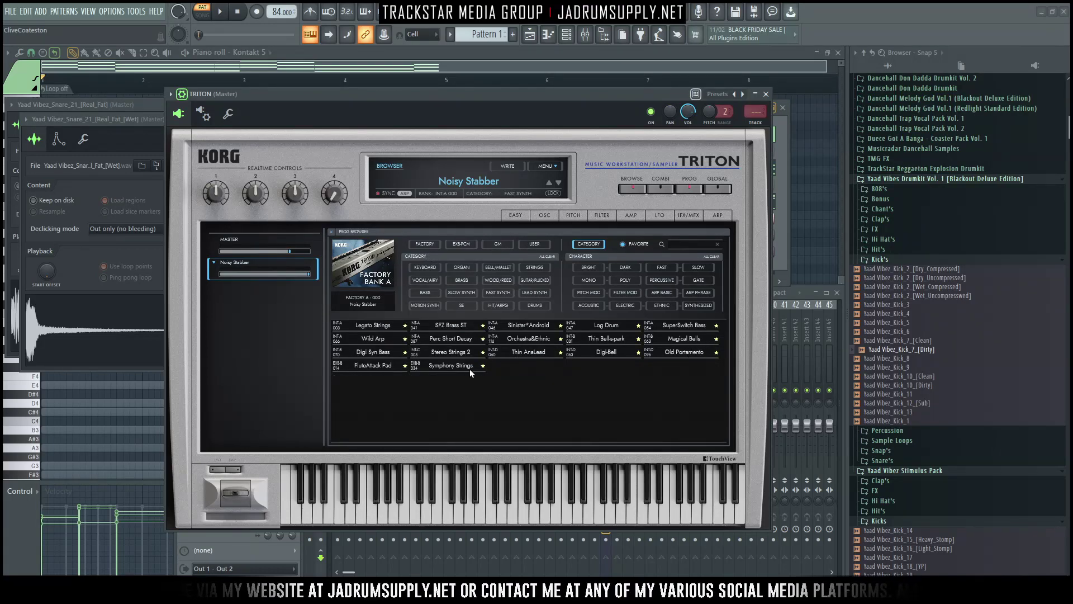
click(453, 367)
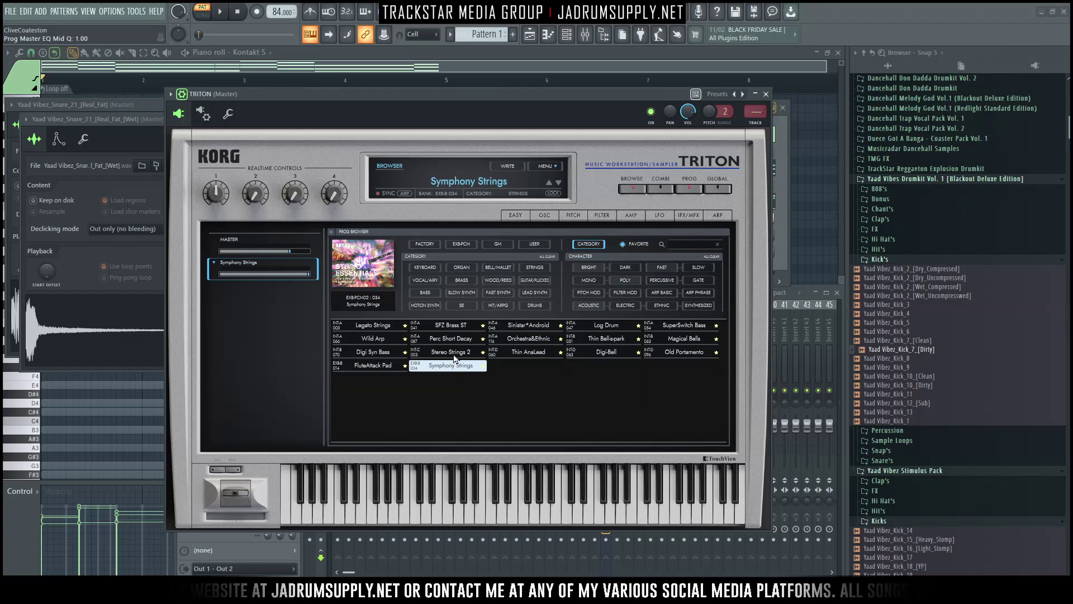
click(457, 353)
click(375, 327)
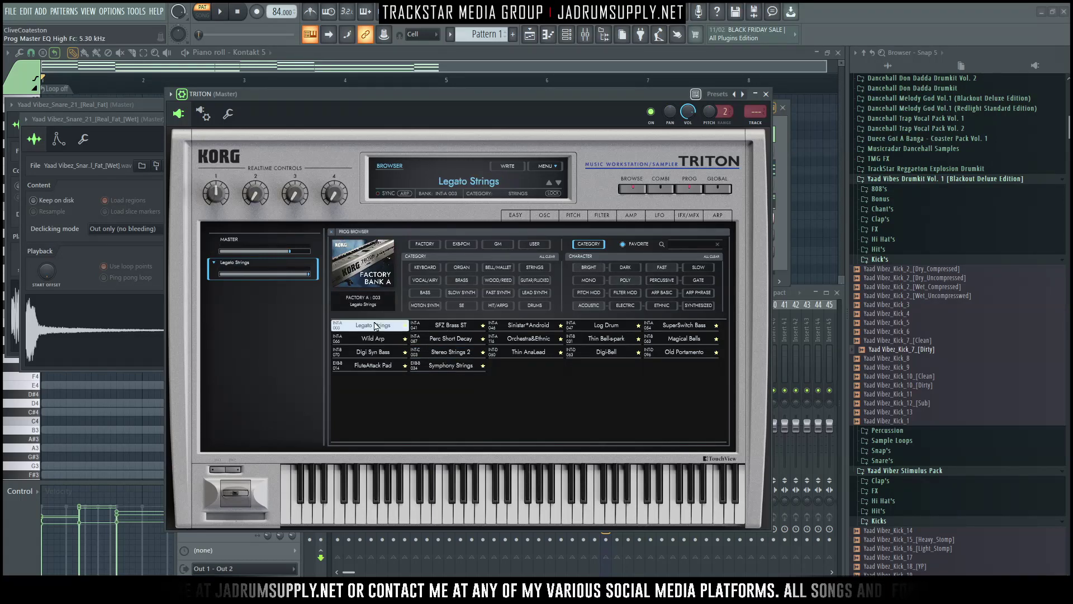
Paste the Kontakt 5 channel's four-bar chord progression into the TRITON channel's piano roll
click(786, 183)
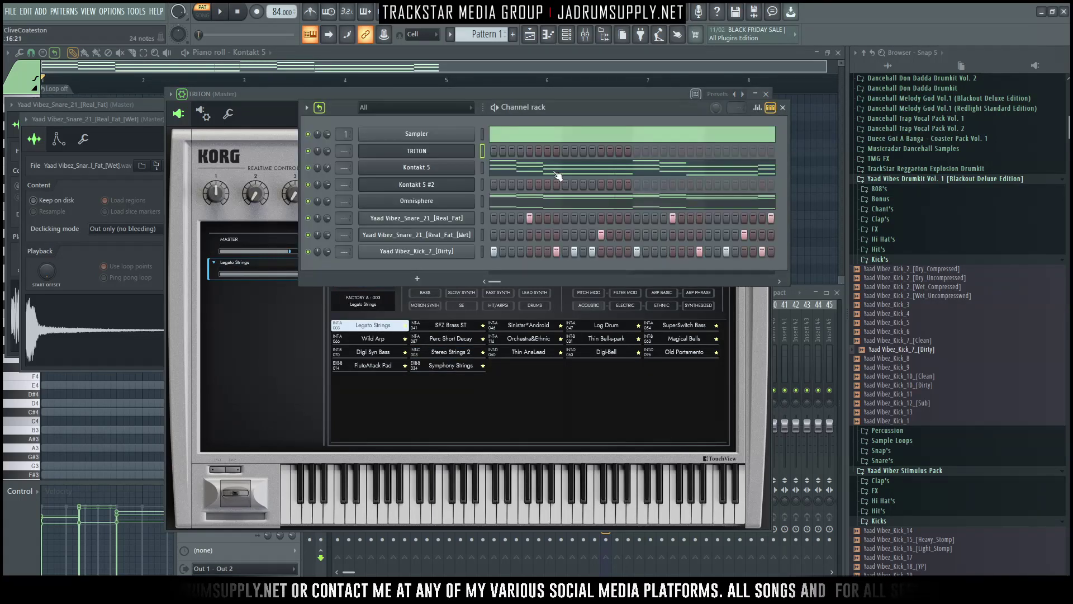
right_click(469, 151)
click(488, 155)
click(569, 37)
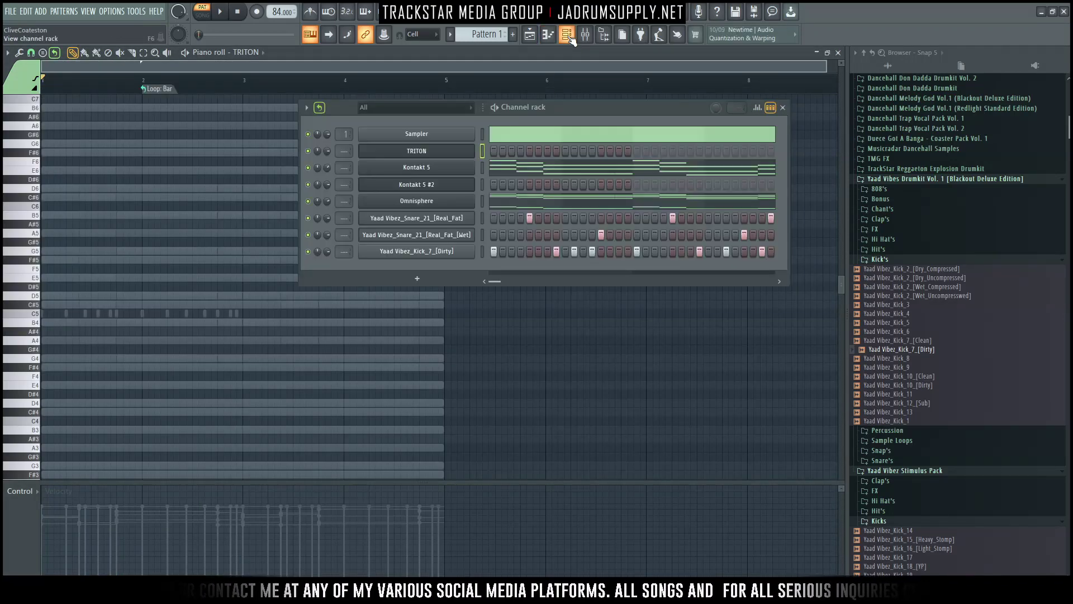
key(ctrl+v)
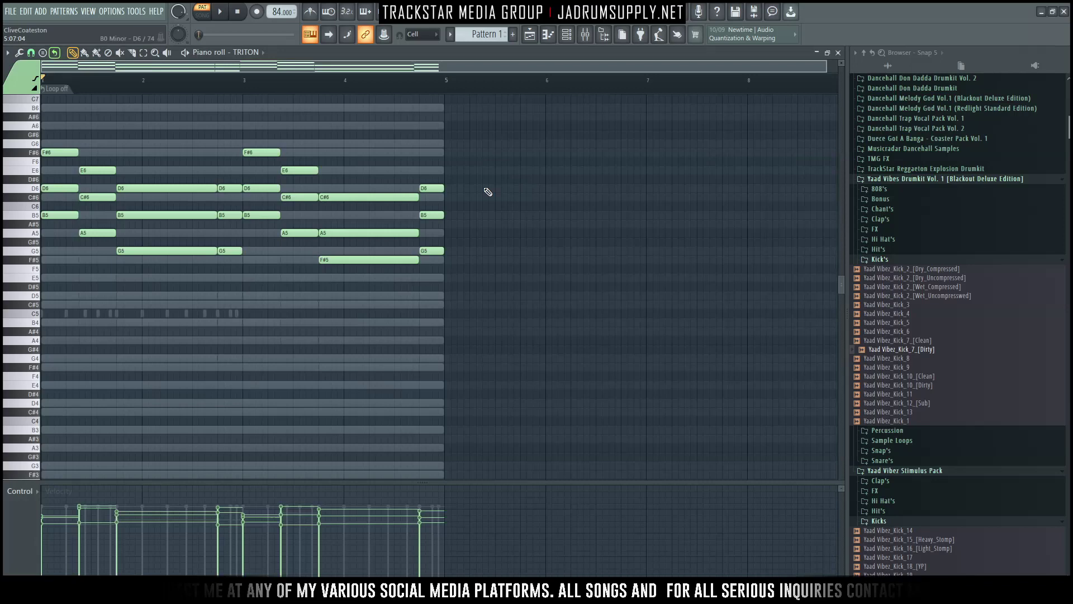
Shorten all the chords in the TRITON piano roll to brief staccato stabs, keeping their start positions
drag(65, 123, 439, 327)
drag(442, 251, 302, 257)
ctrl+click(193, 277)
drag(51, 138, 180, 250)
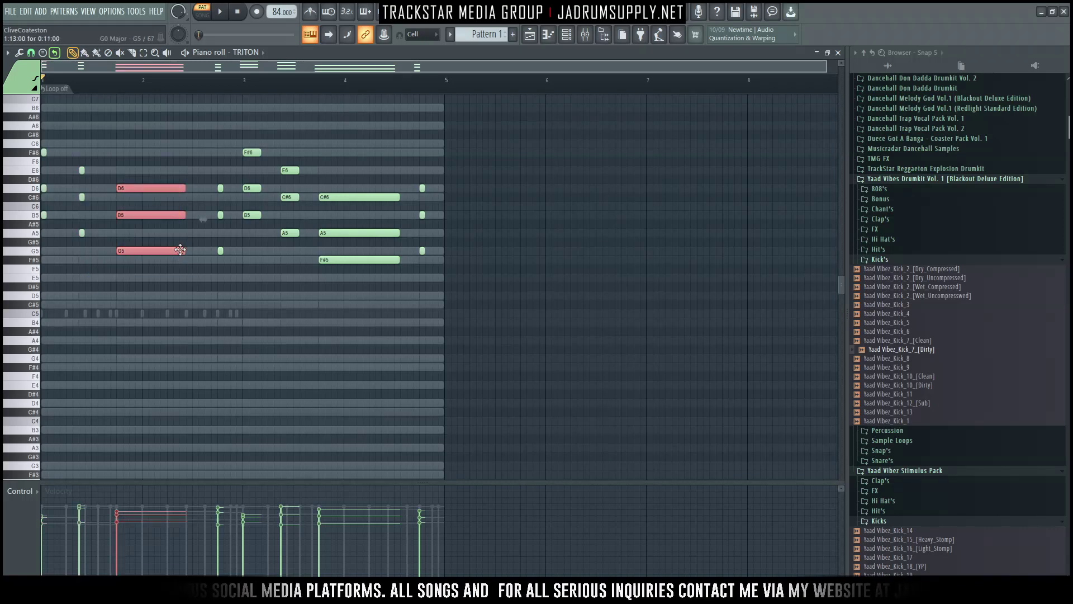
drag(244, 132, 398, 263)
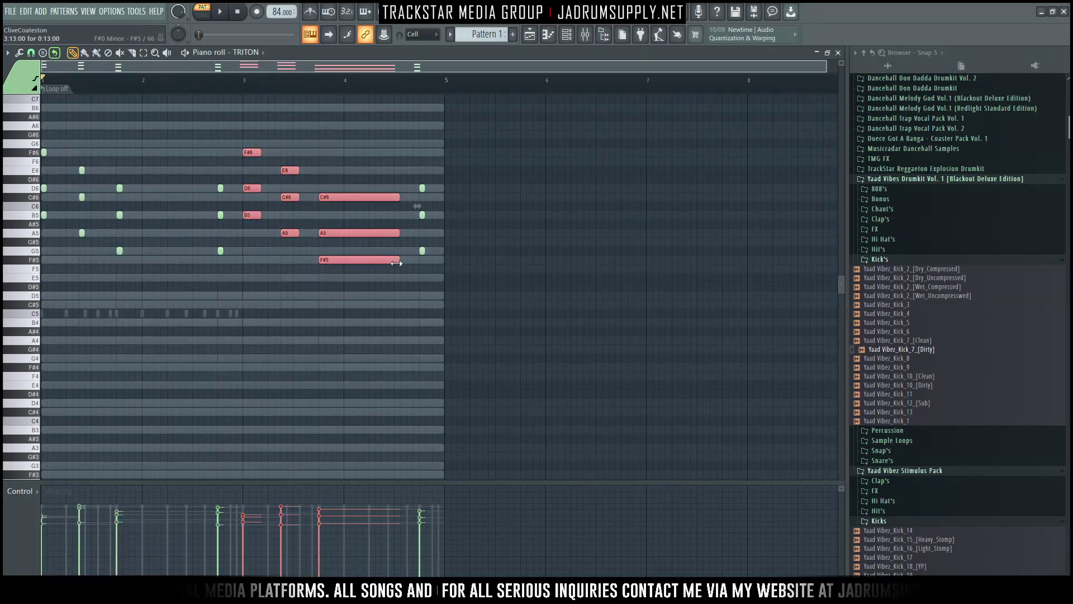
drag(317, 187, 371, 316)
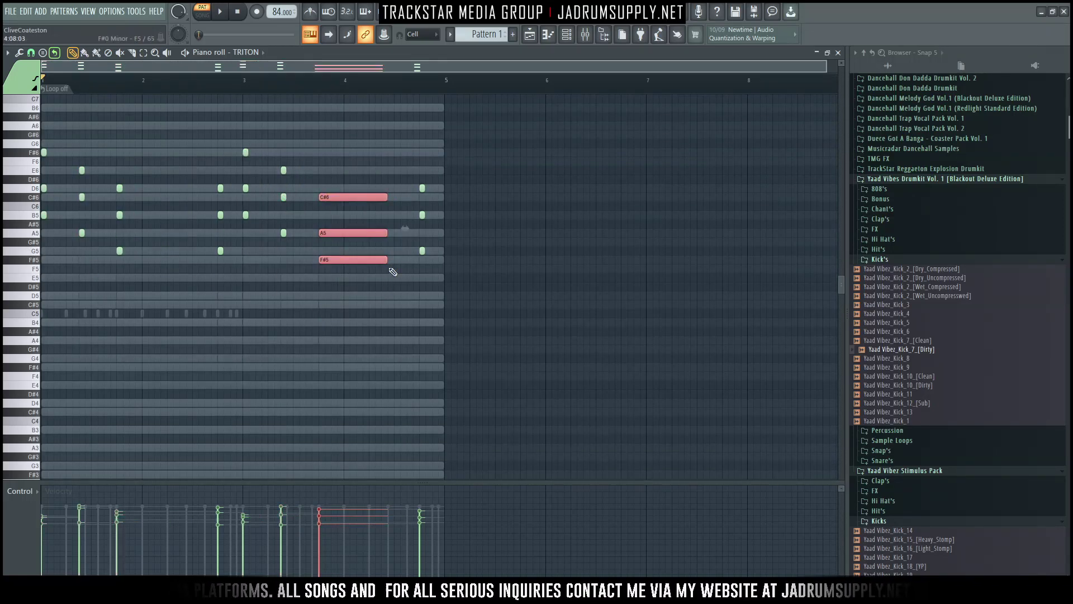
drag(385, 260, 232, 261)
ctrl+right_click(253, 275)
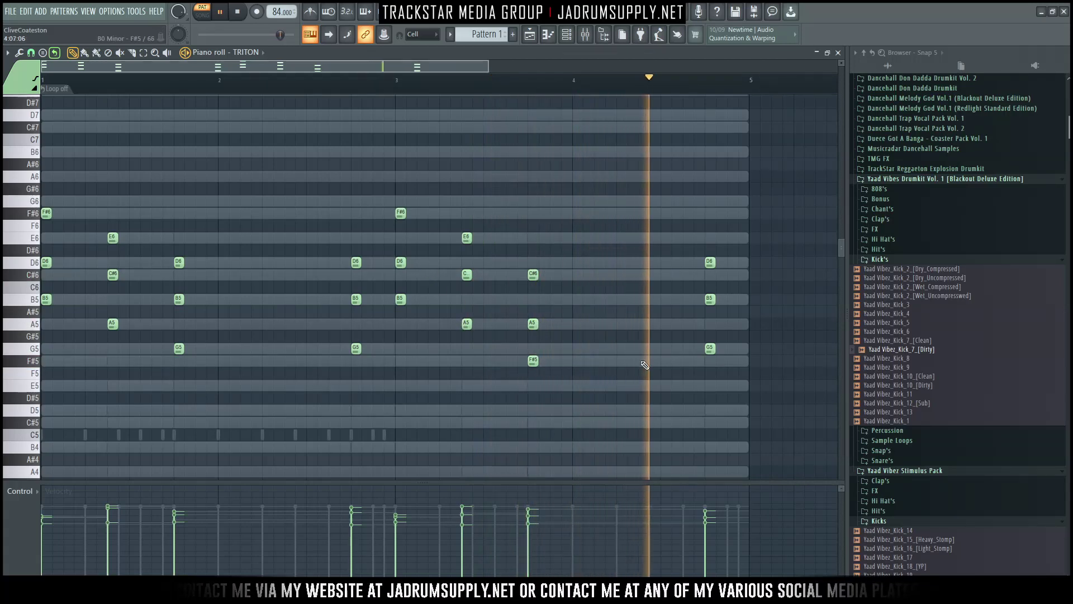
Add a one-beat G5 on beat 2 and a one-beat A5 on beat 3 of bar 2 in the TRITON part
click(269, 348)
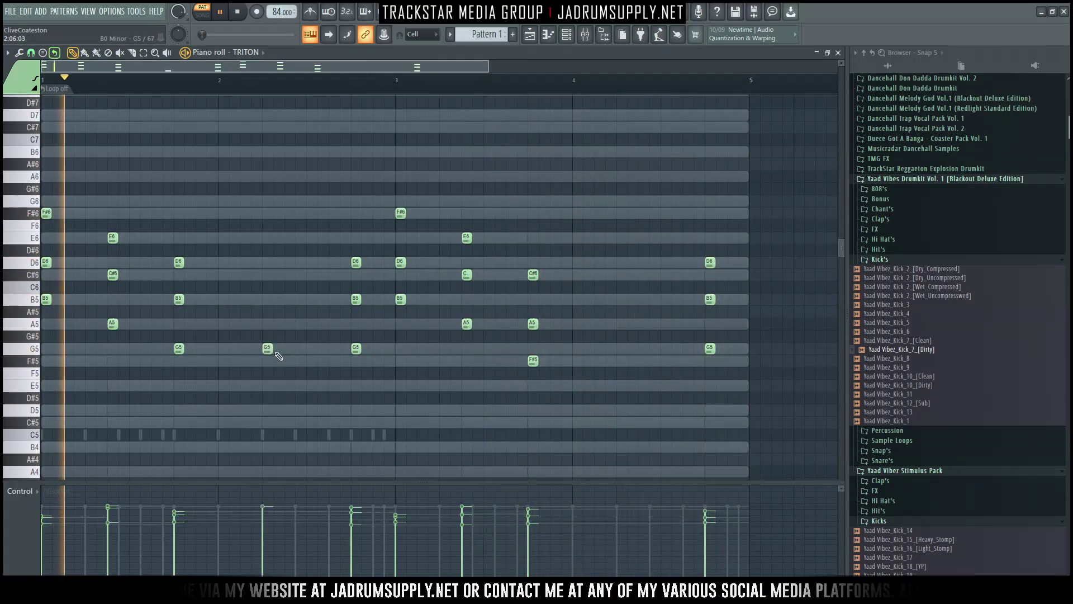
drag(271, 349, 306, 348)
click(312, 323)
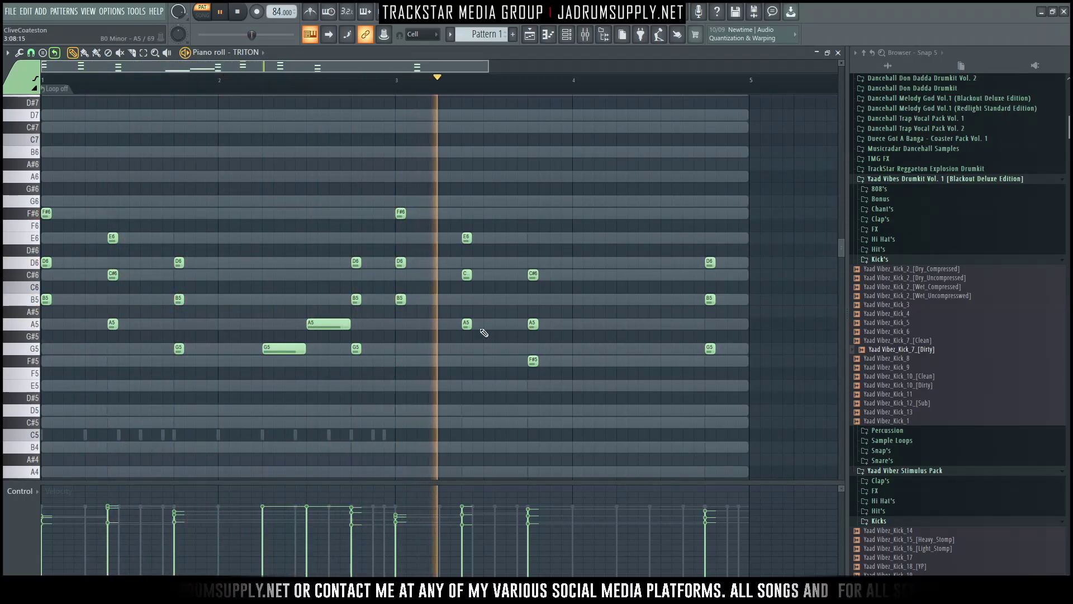
Add a one-beat B5, C#6 and E6 on beats 1, 2 and 3 of bar 4 in the TRITON part
click(580, 299)
click(623, 274)
click(668, 238)
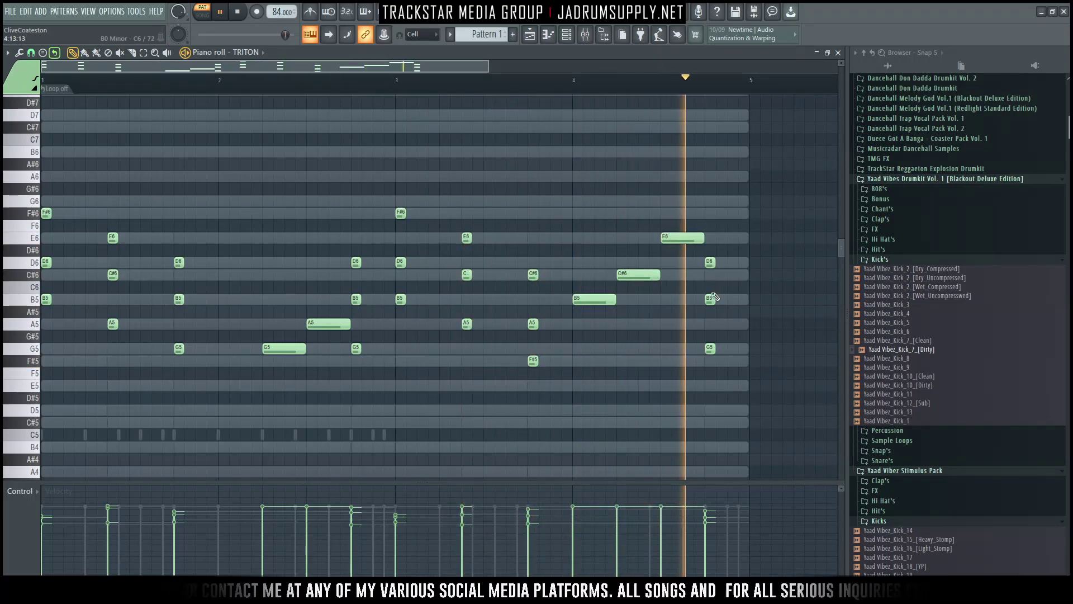
Lower the velocities of the added single notes in bars 2 and 4: G5, A5, B5, C#6 and E6
drag(285, 365, 319, 306)
ctrl+click(313, 425)
click(297, 530)
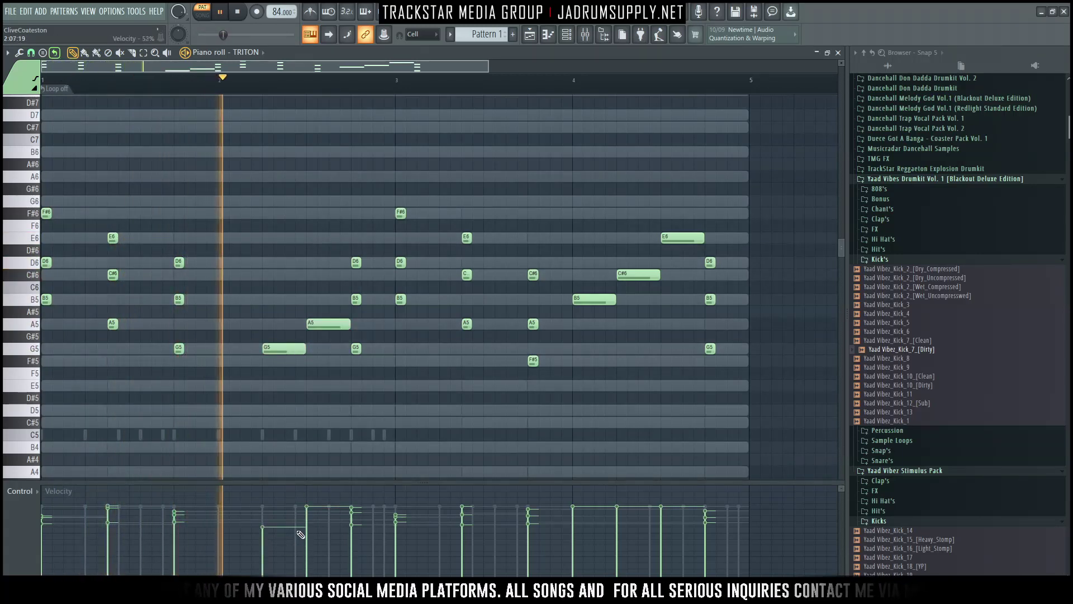
click(307, 519)
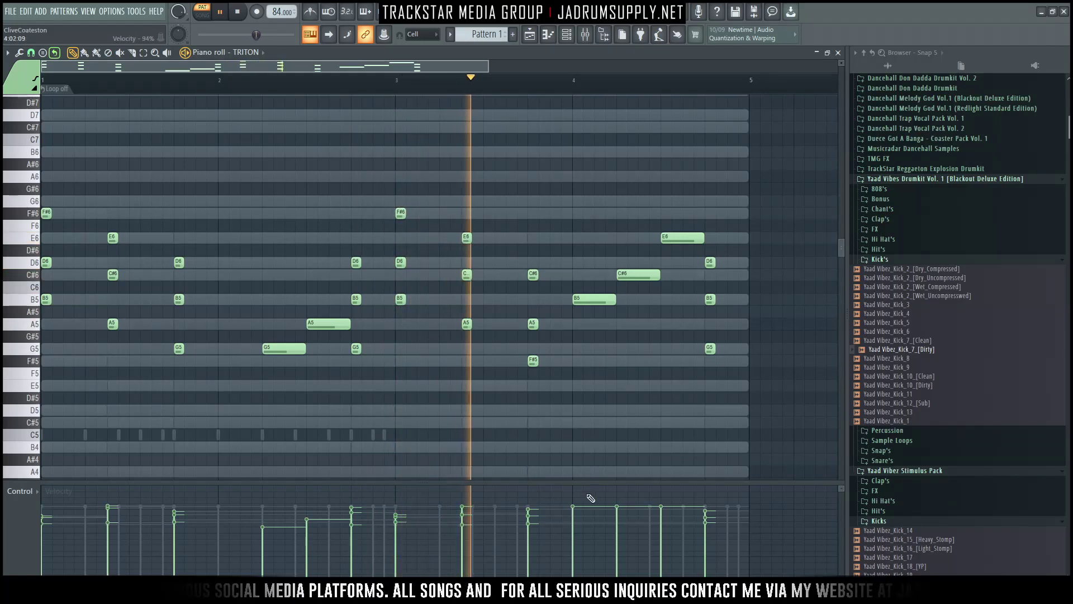
click(573, 538)
click(618, 522)
click(663, 531)
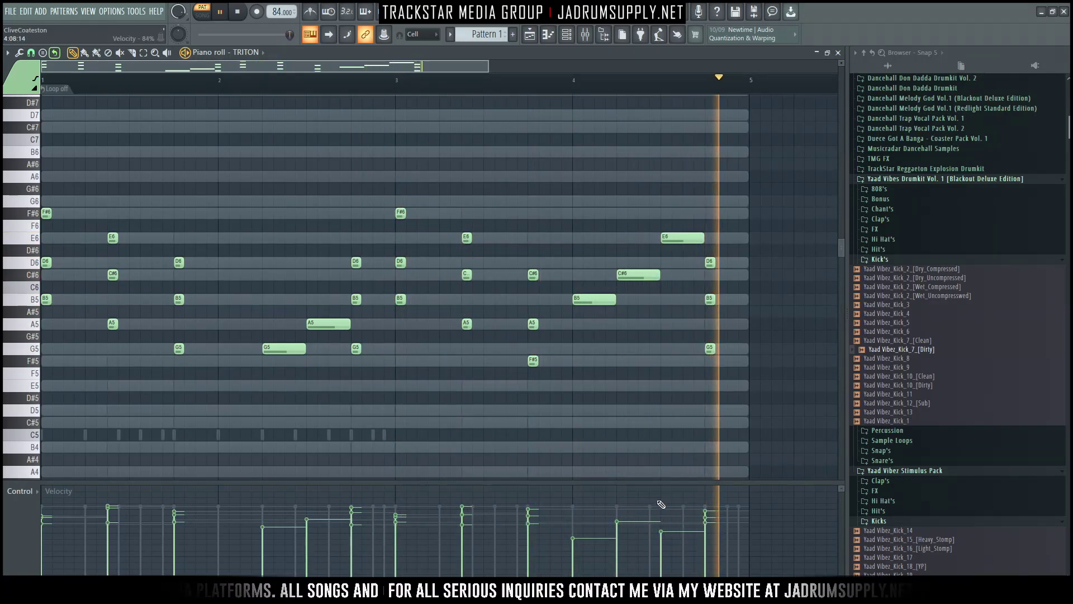
Lengthen the D6 of the last chord stab in bar 4 to one full beat, reaching the end of the bar
drag(714, 261, 747, 261)
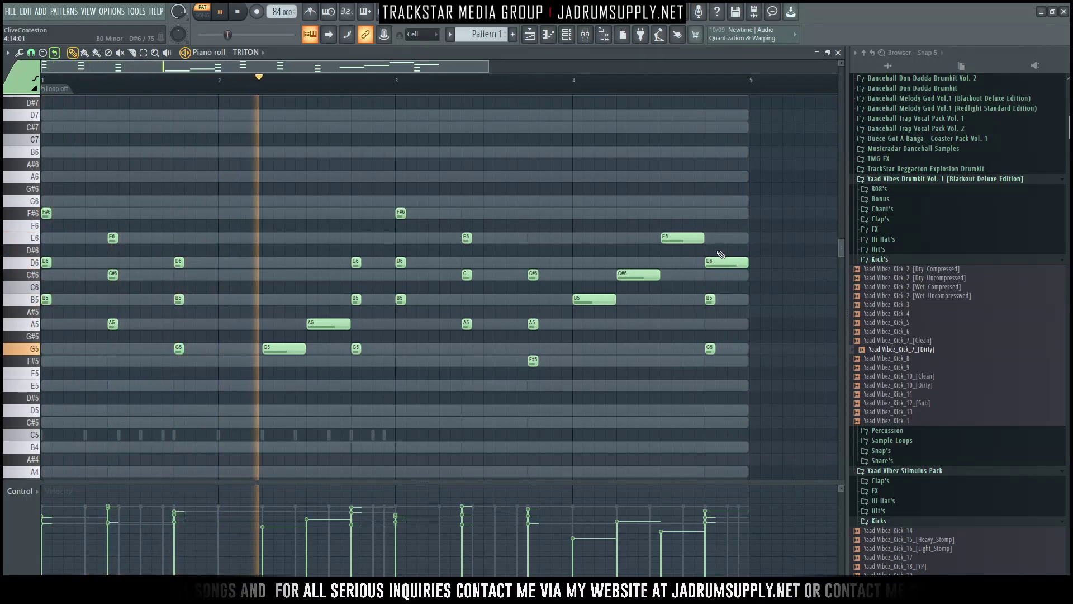
scroll(528, 72, down, 2)
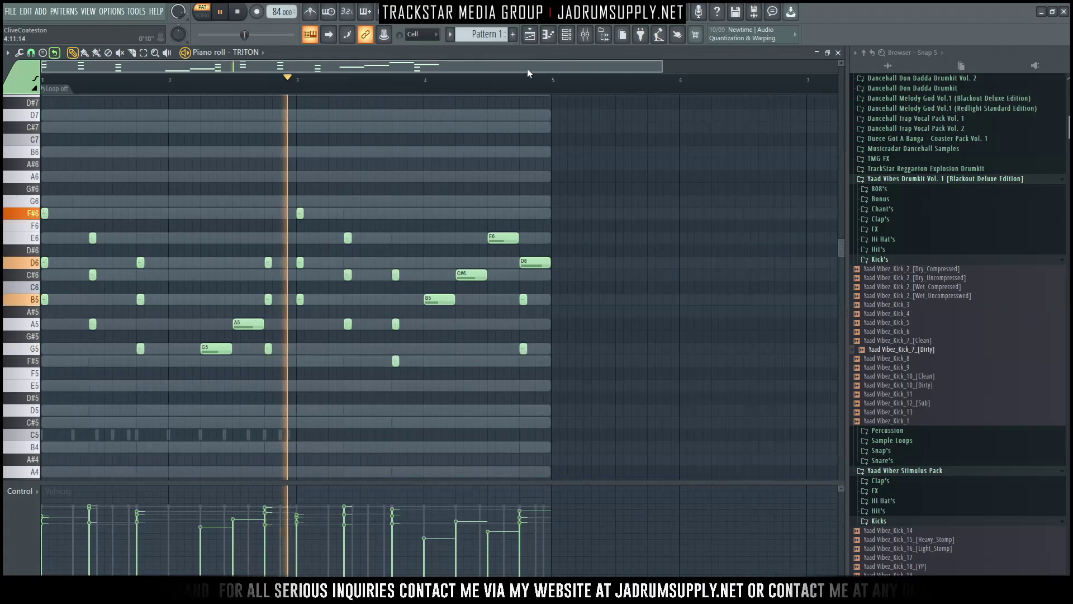
key(F6)
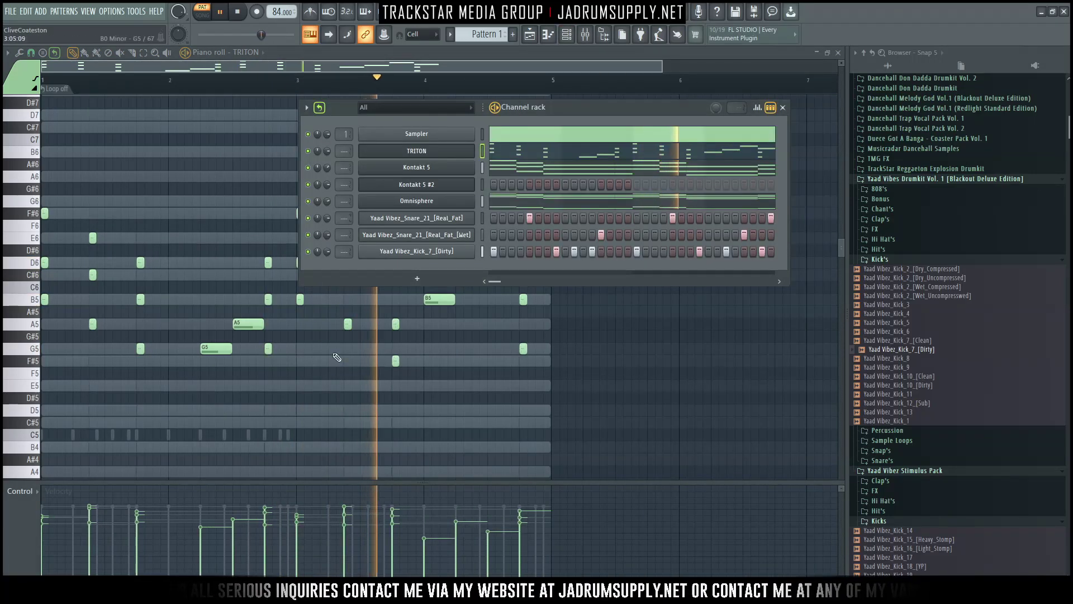
key(F6)
Duplicate the lowest note of every TRITON chord stab one octave down, aligned with the original start positions
scroll(314, 360, down, 4)
drag(72, 217, 44, 172)
drag(104, 199, 133, 253)
drag(252, 234, 284, 255)
drag(291, 184, 363, 222)
drag(392, 247, 423, 266)
mouse_move(512, 236)
mouse_down()
mouse_move(541, 250)
mouse_move(529, 388)
mouse_up()
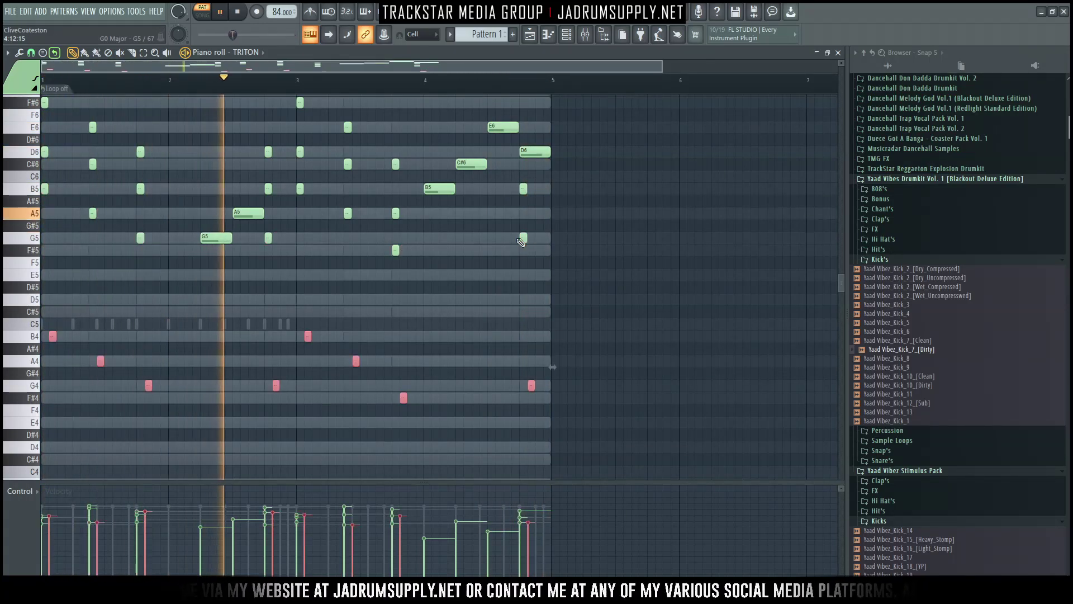
key(shift+Left)
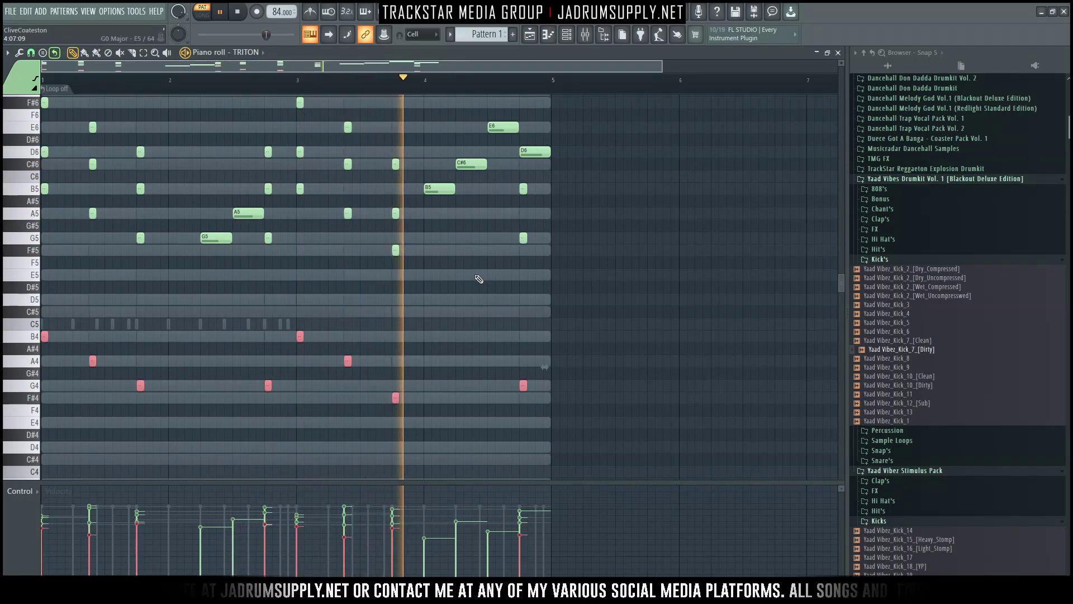
ctrl+click(608, 235)
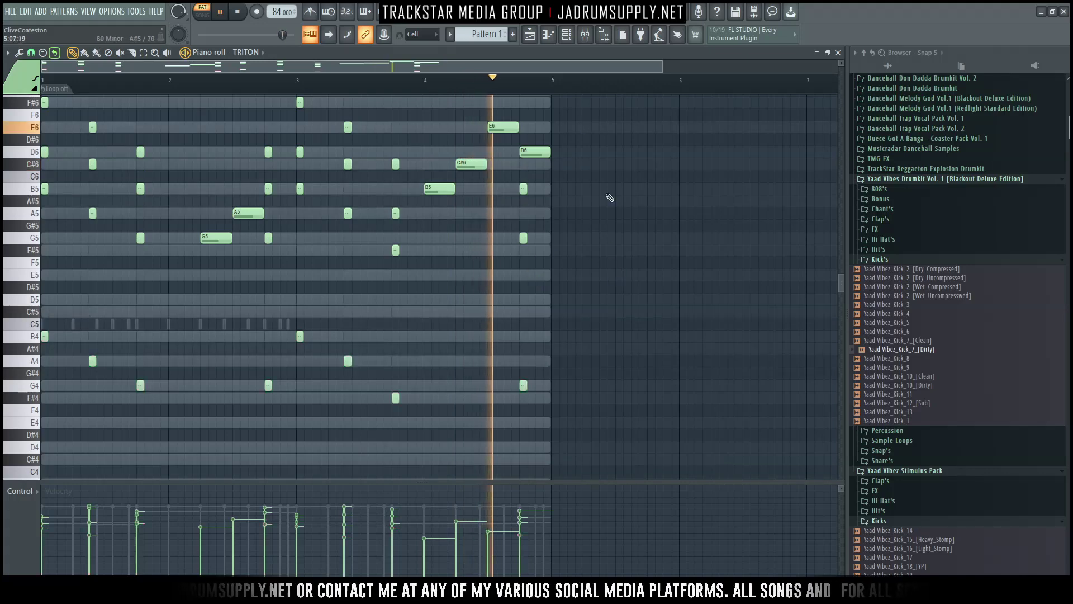
Rebalance the melodic channels' volumes and switch the Omnisphere channel's patch to LA Custom C7 Grand Piano
key(F6)
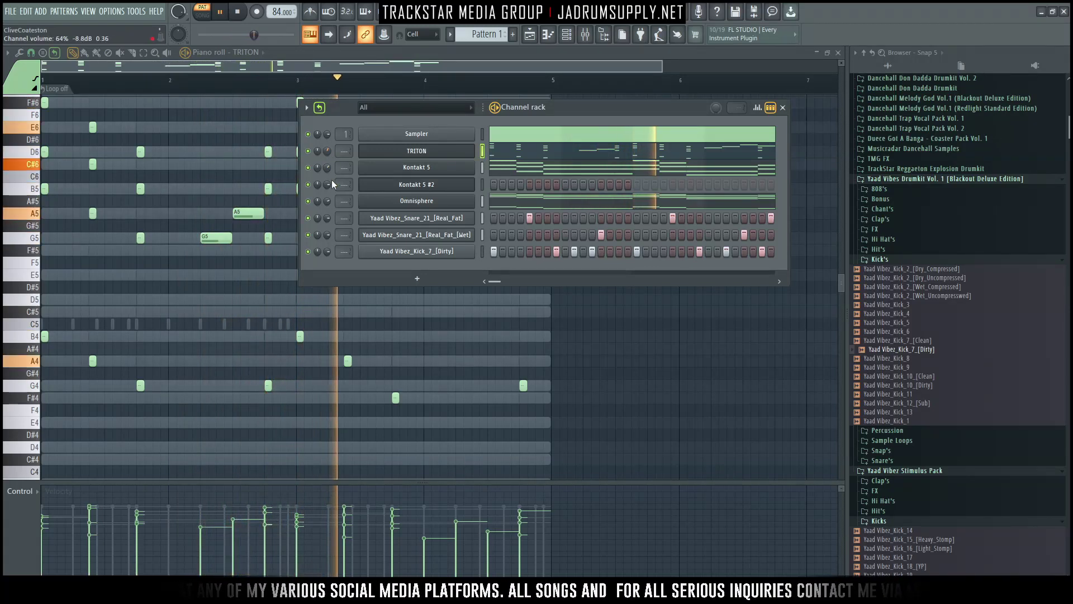
drag(328, 168, 328, 206)
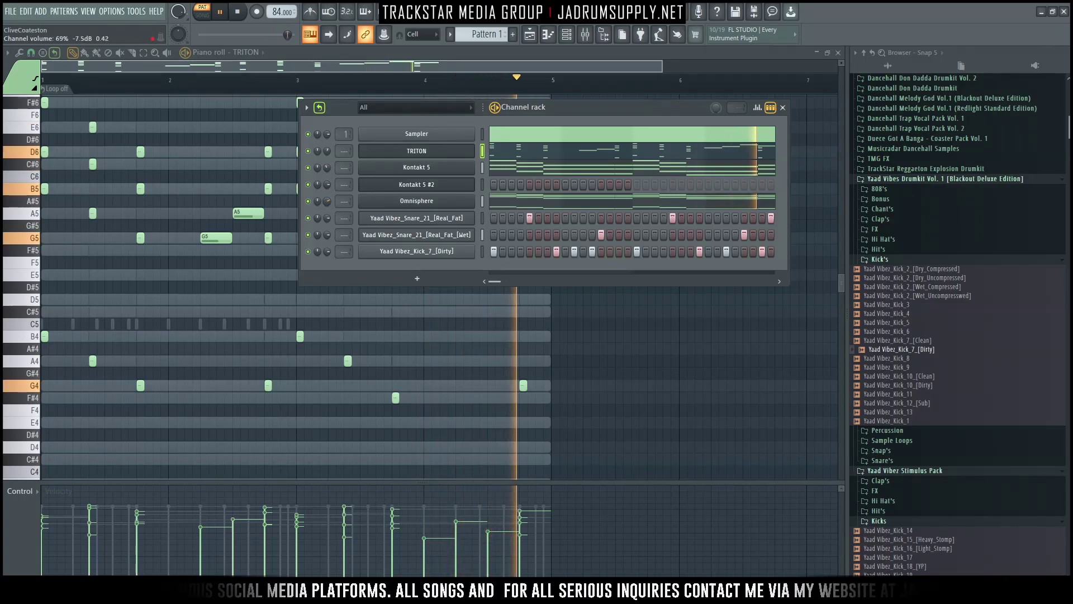
click(417, 201)
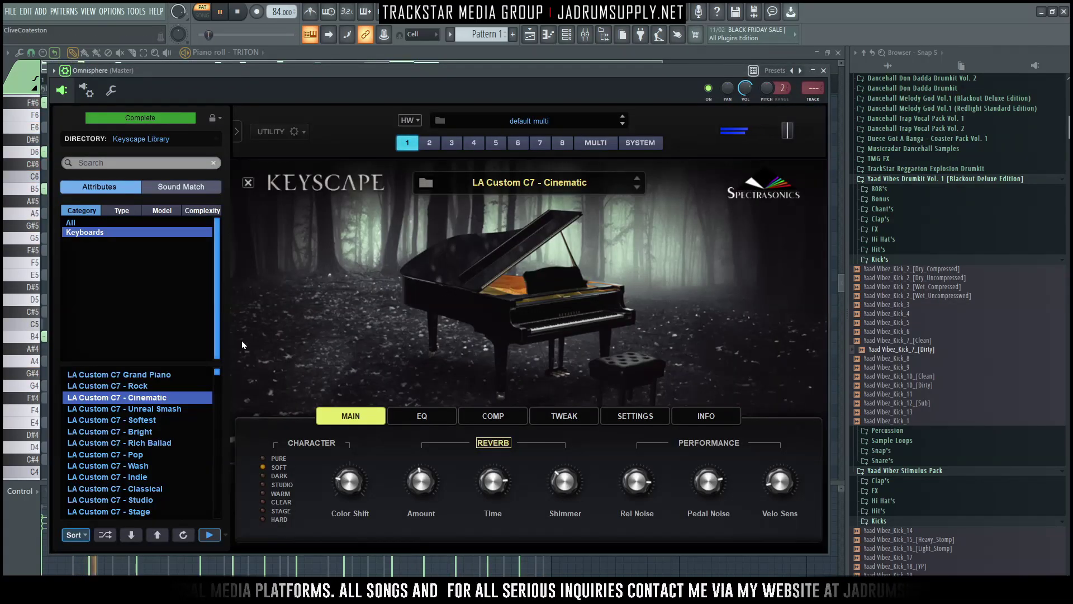
click(156, 375)
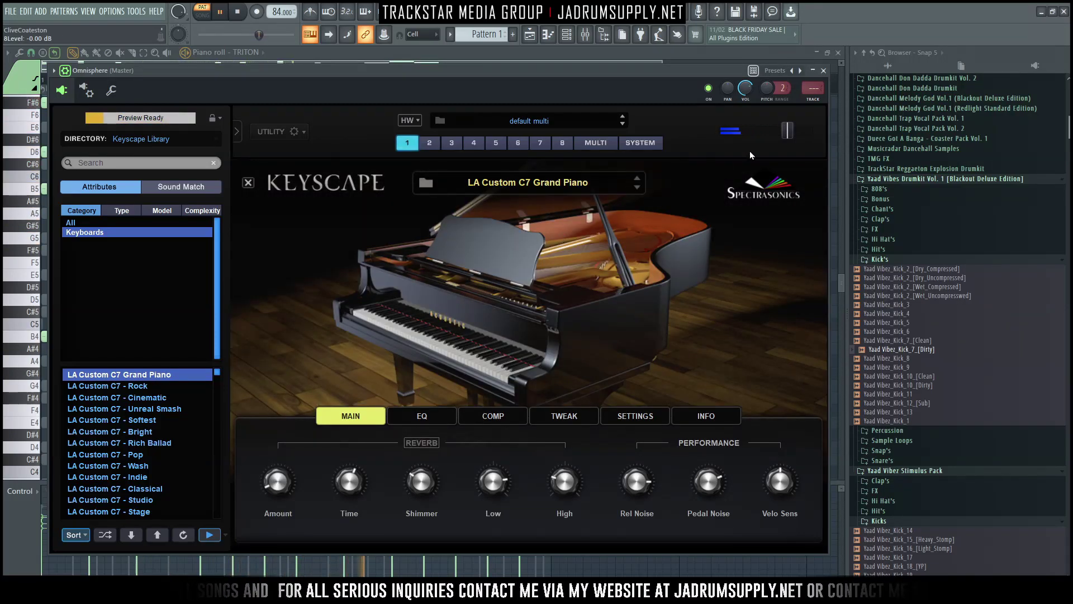
click(824, 70)
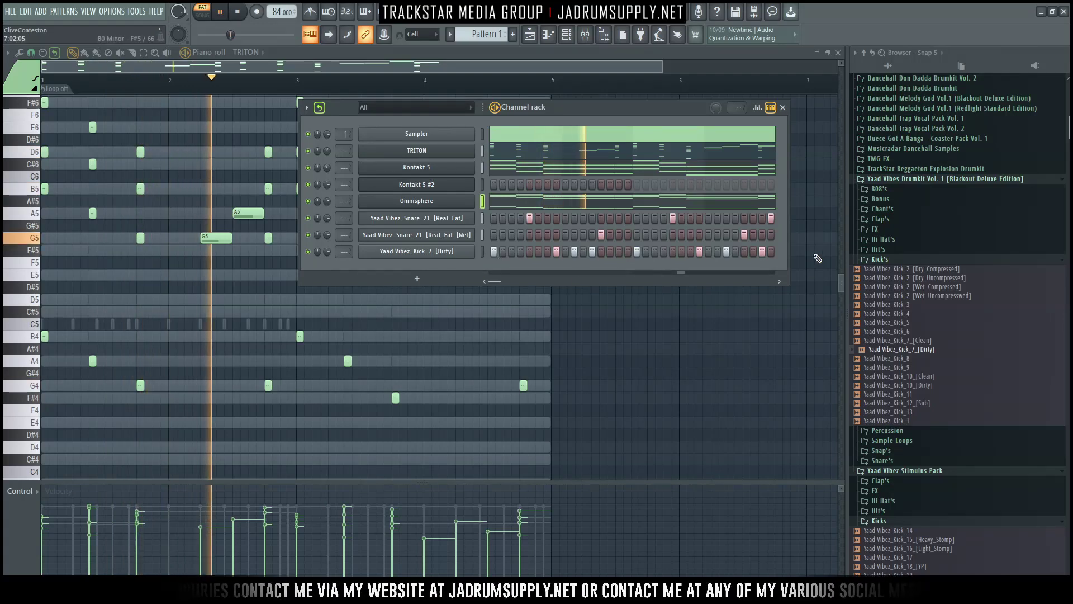
Audition the Yaad Vibes drumkit's closed hi-hats and load Yaad Vibez_Closed_Hi_Hat_12 into a new channel
scroll(889, 280, up, 2)
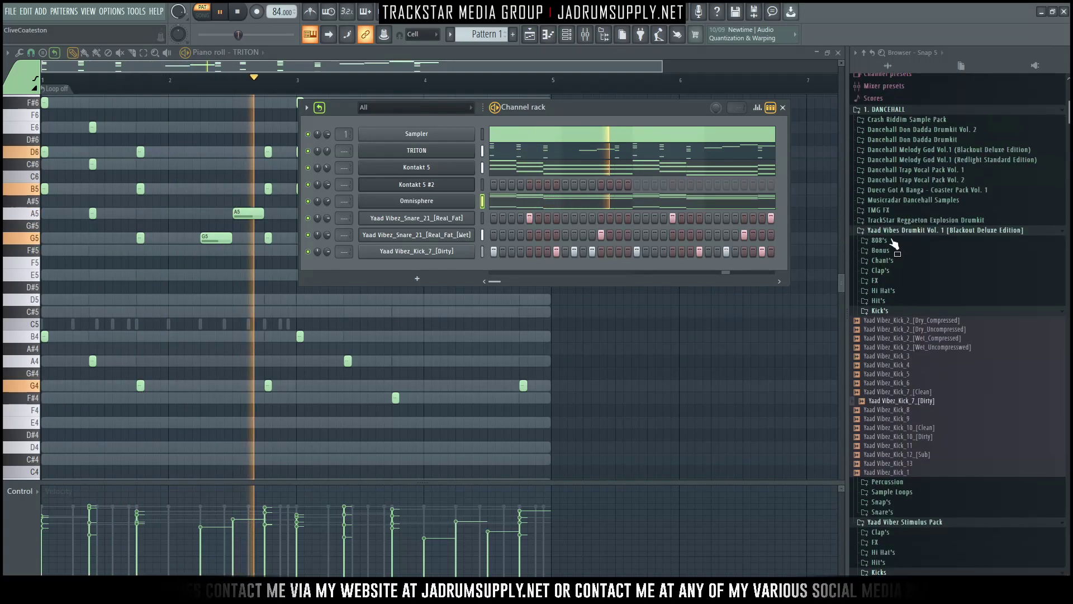
click(888, 295)
key(space)
click(886, 304)
click(907, 322)
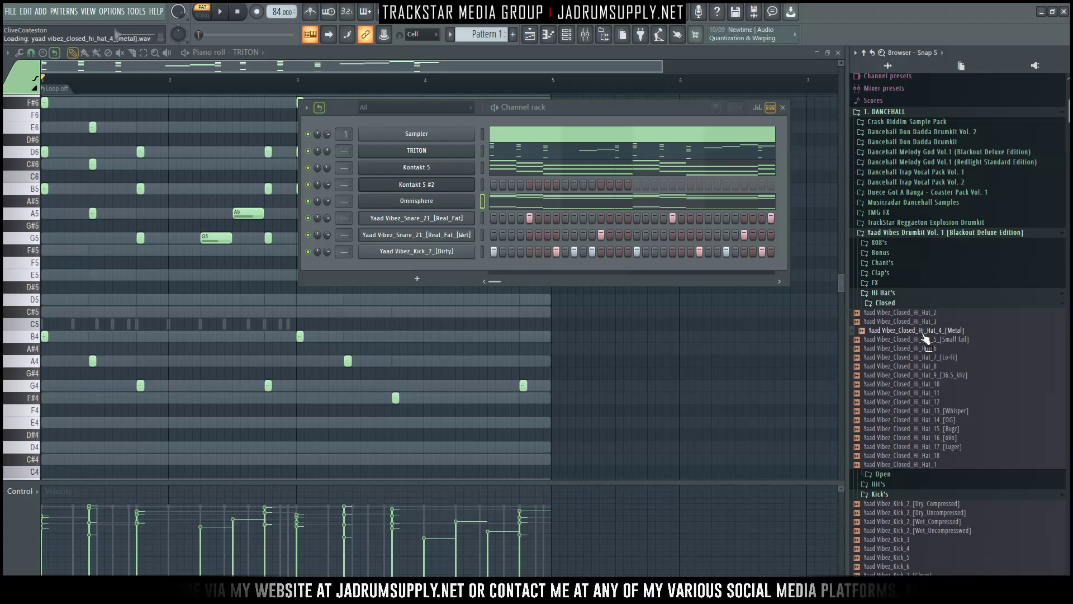
right_click(933, 402)
click(961, 405)
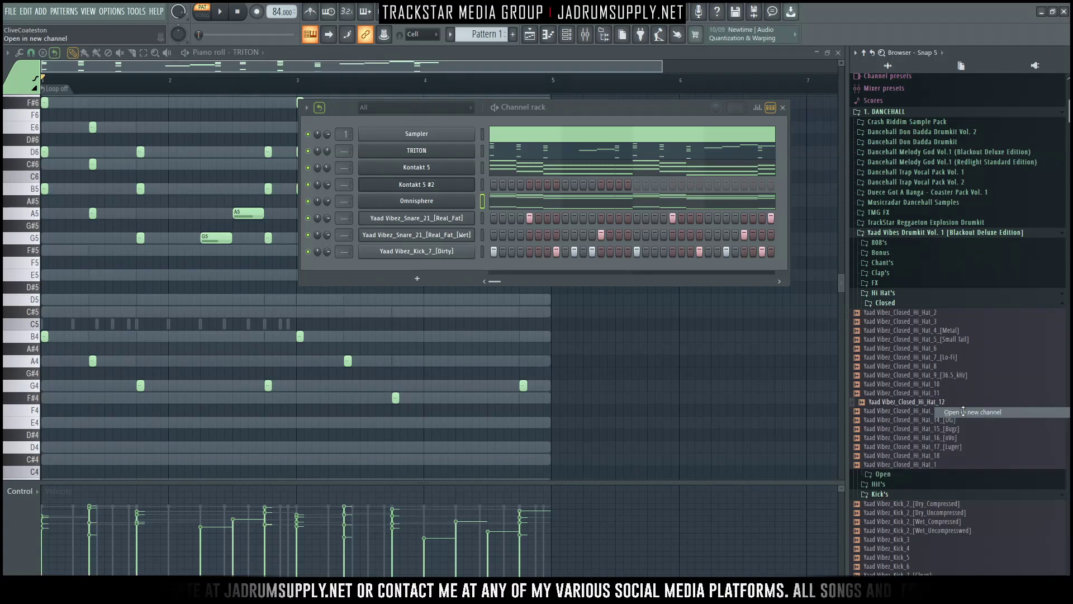
Fill all visible steps of the Closed_Hi_Hat_12 channel with hits and set its channel volume to 46%
right_click(452, 270)
click(605, 304)
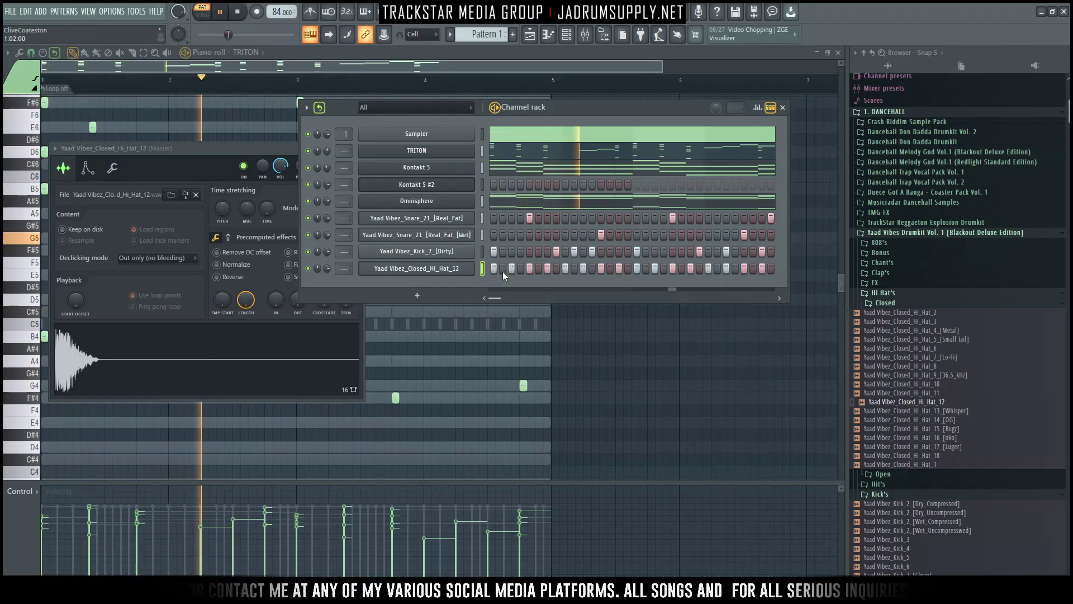
drag(327, 268, 327, 279)
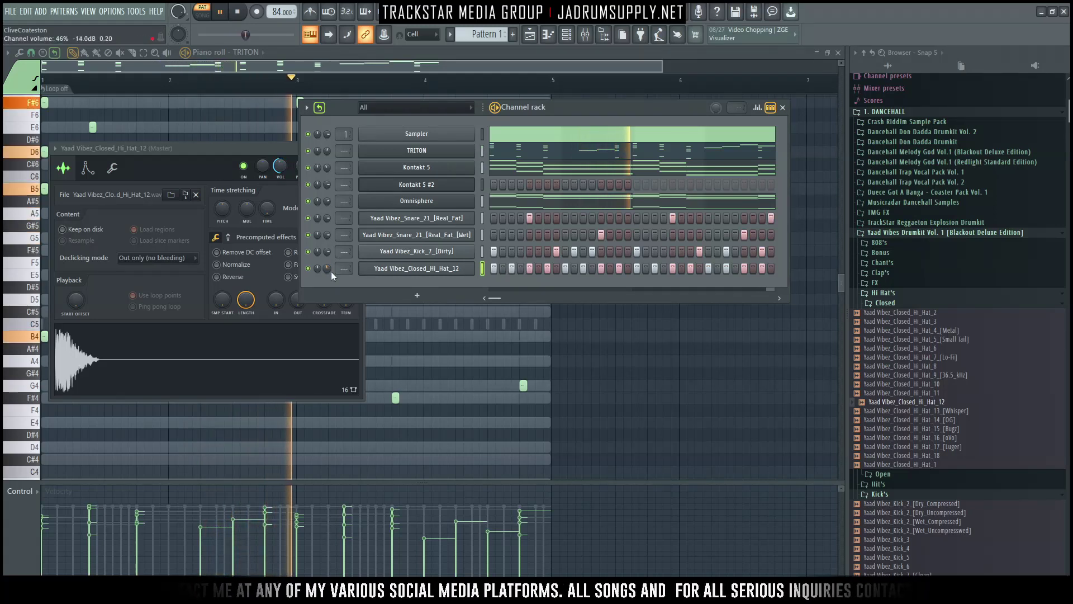
drag(503, 272, 808, 297)
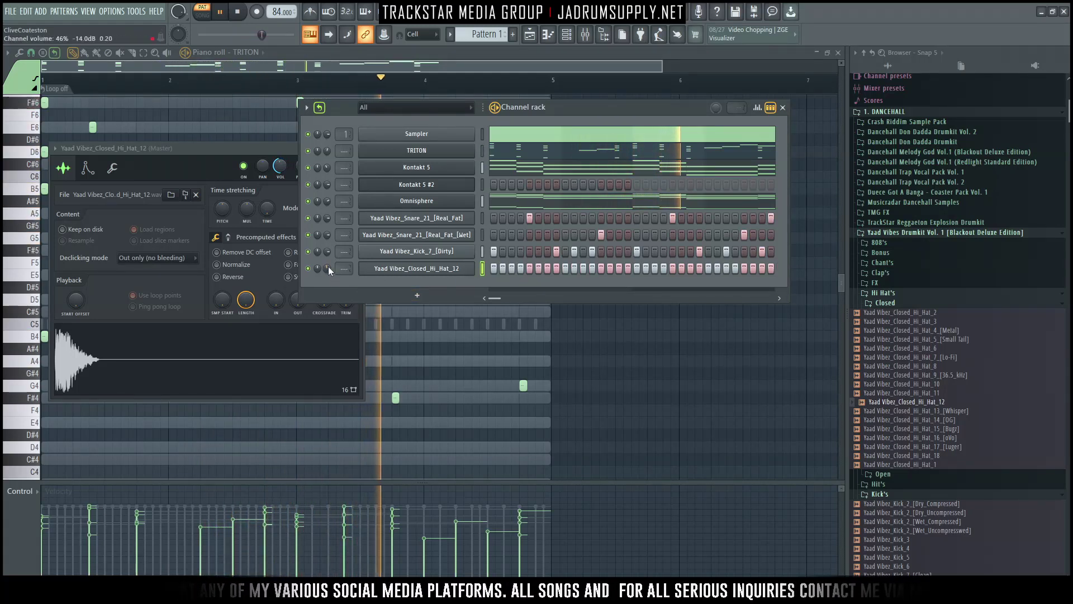
Delete the hi-hat notes in bars 3 and 4 so the two-bar pattern loops, and set the Omnisphere channel's volume to 68%
right_click(445, 268)
click(492, 266)
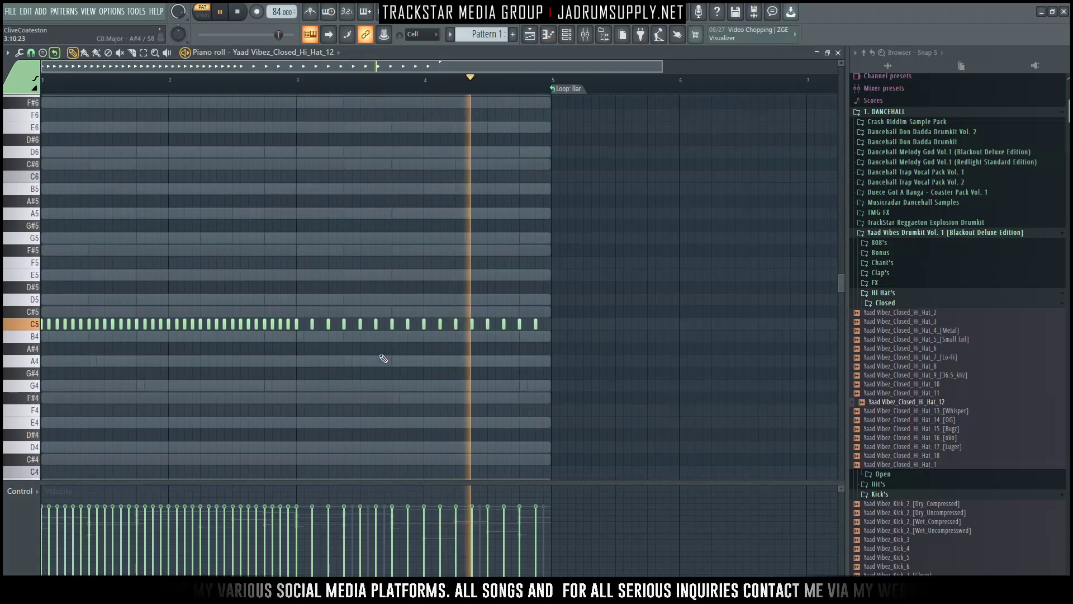
mouse_move(551, 330)
mouse_down()
mouse_move(307, 330)
mouse_move(386, 329)
mouse_up()
key(F6)
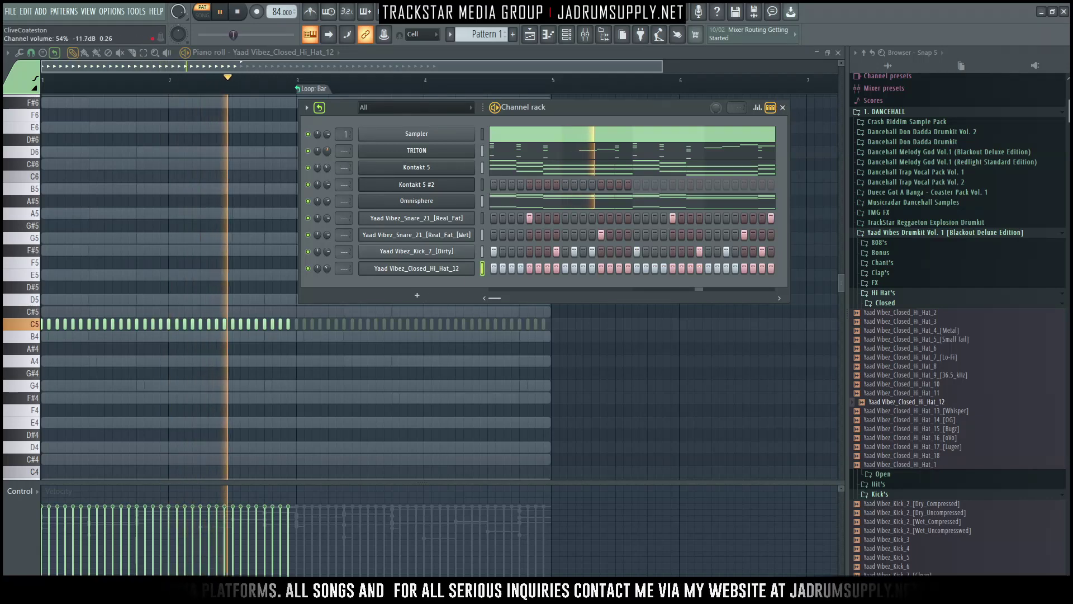
drag(330, 176, 330, 207)
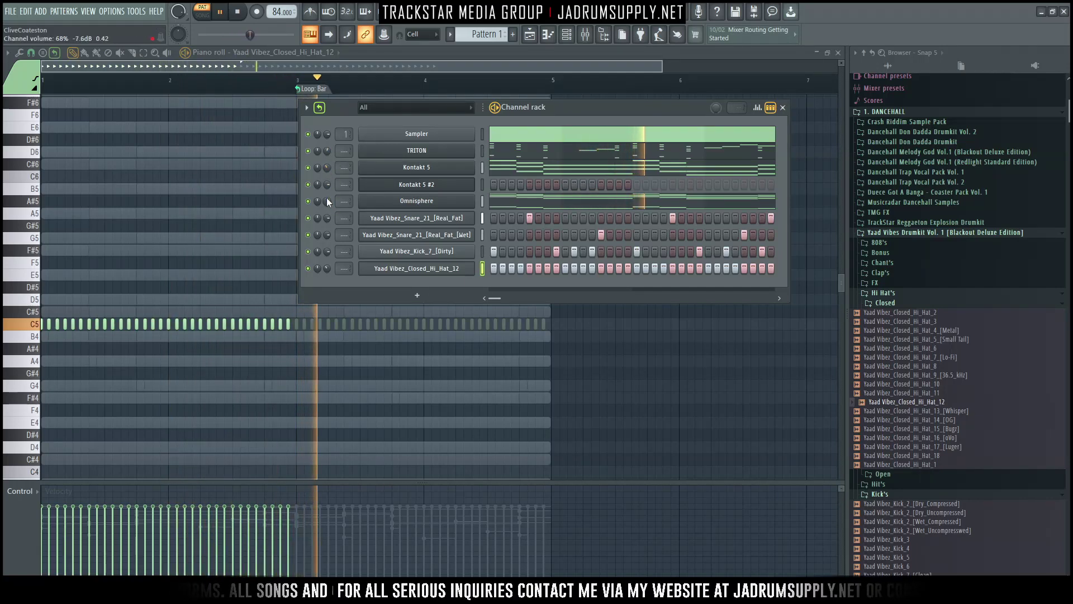
Add an Xpand!2 channel and load Big Legato-Pizzicato MW+ from 014 Strings into part A
click(420, 296)
mouse_move(429, 305)
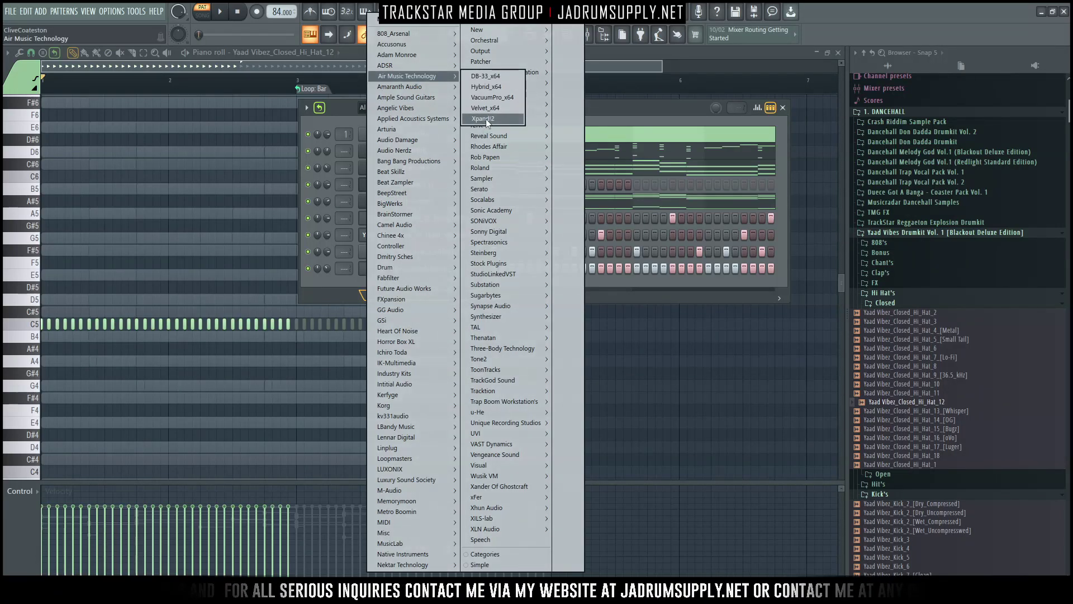
click(484, 118)
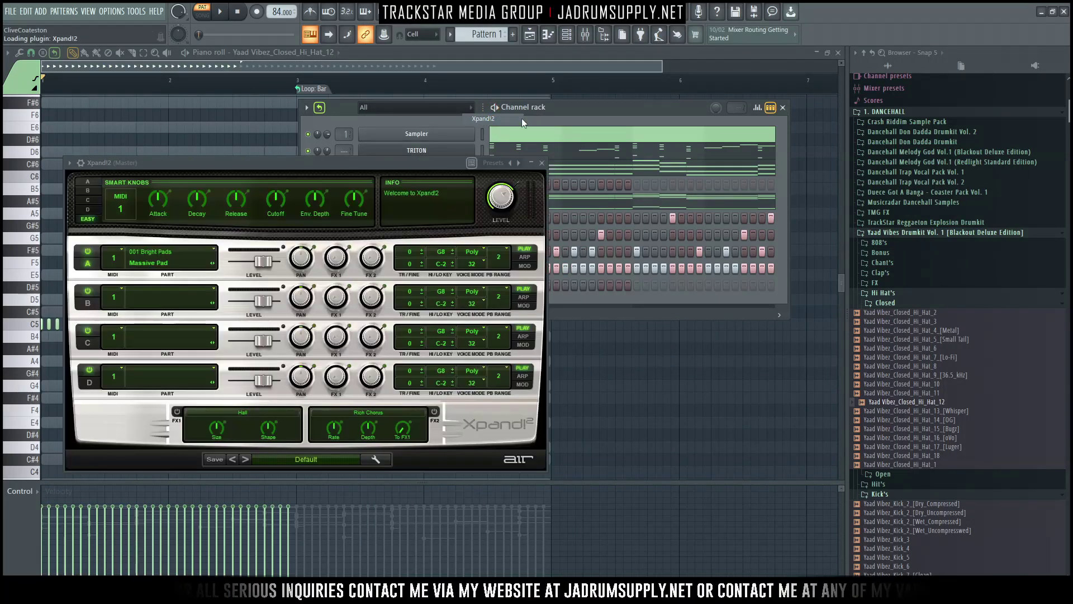
click(156, 255)
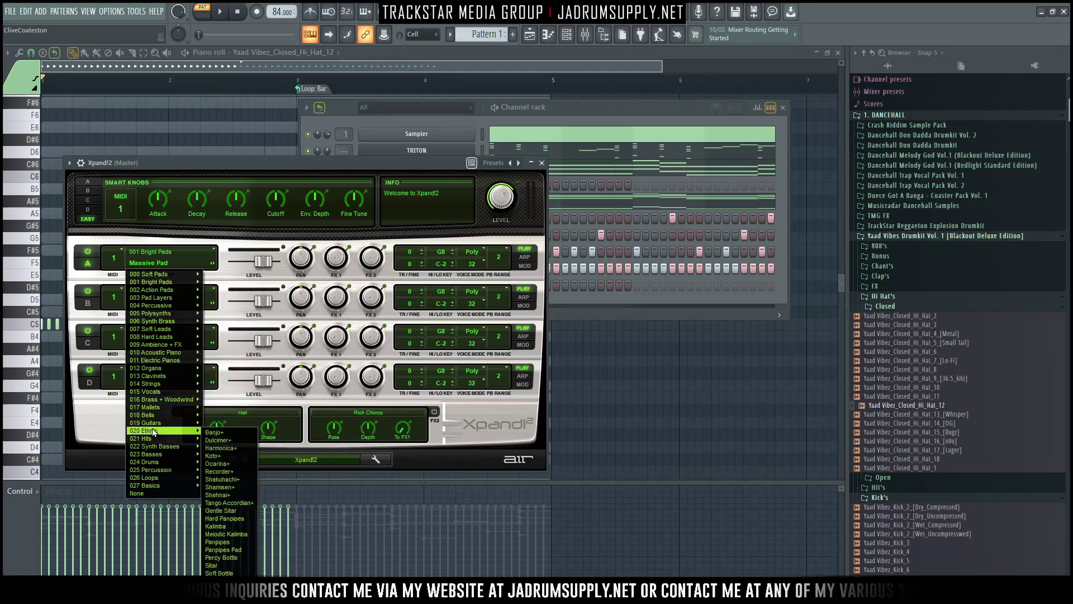
mouse_move(170, 383)
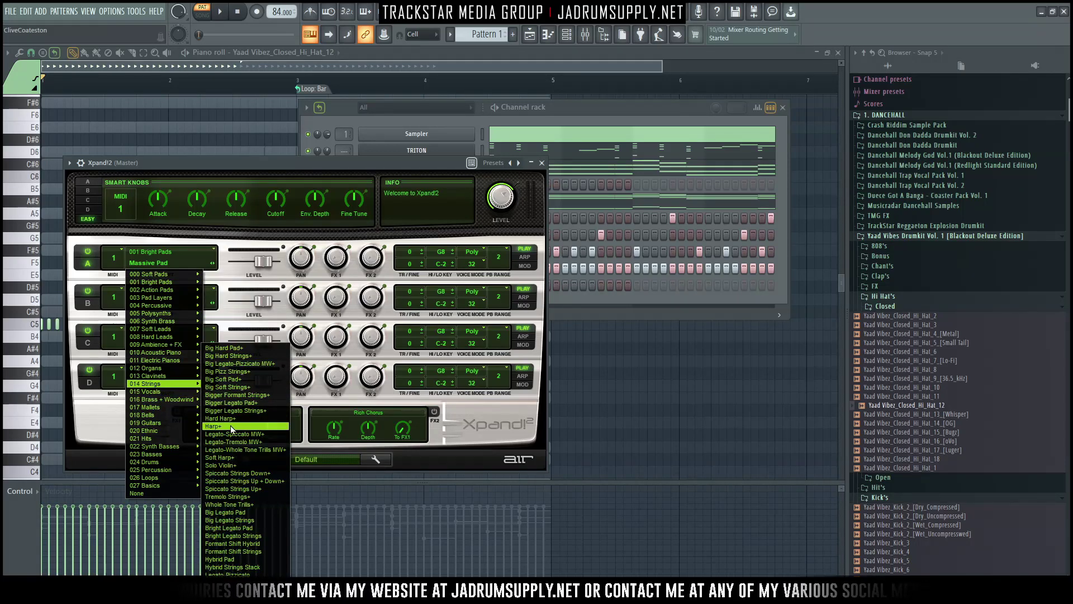
click(249, 366)
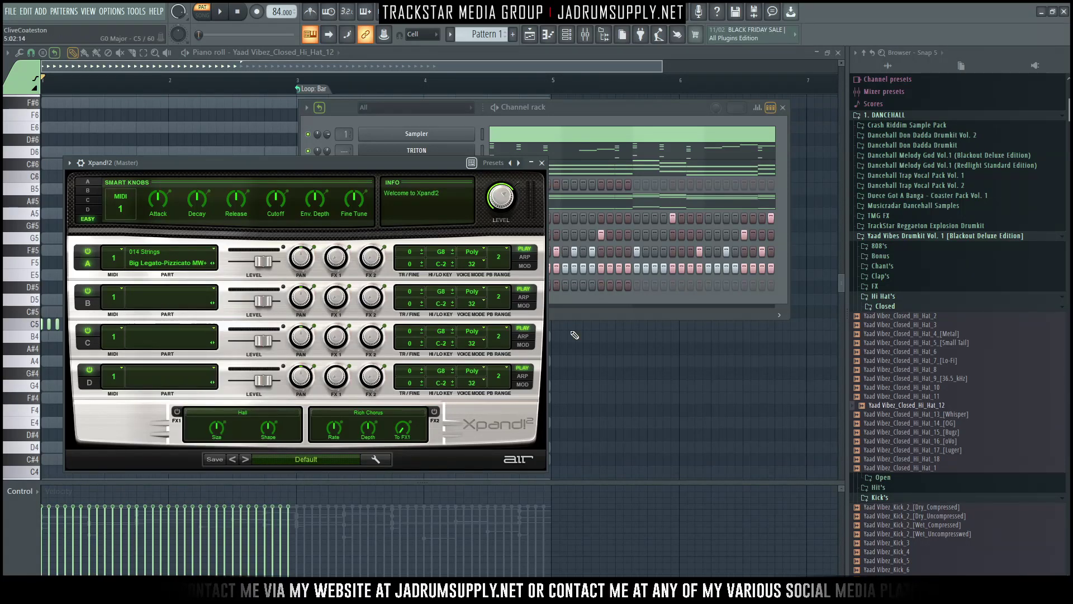
Shorten all the scale guide notes in the Sampler channel's piano roll to brief notes at the start of bar 1
click(565, 309)
right_click(471, 282)
click(500, 295)
right_click(453, 285)
click(491, 287)
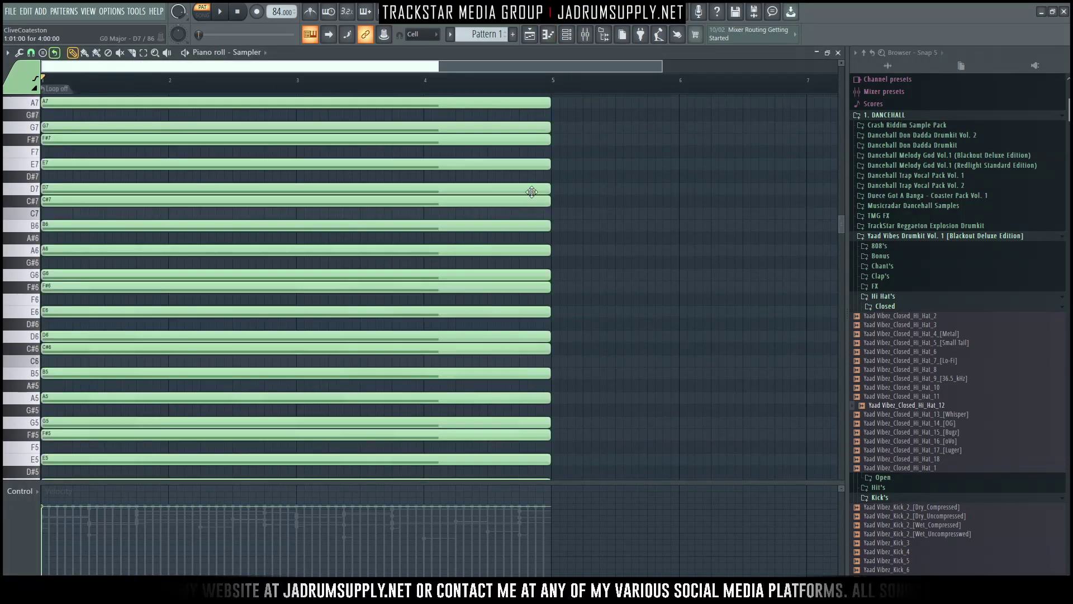
scroll(356, 357, down, 5)
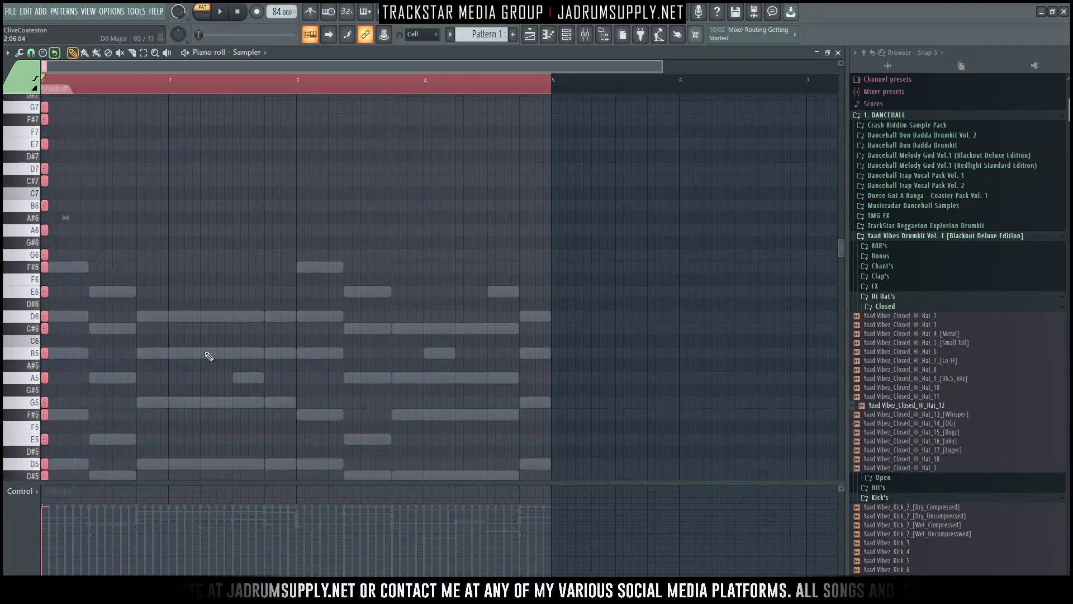
Check the Xpand!2 channel's empty piano roll against the other channels' ghost notes, and reopen the Xpand!2 plugin window
click(570, 36)
right_click(479, 284)
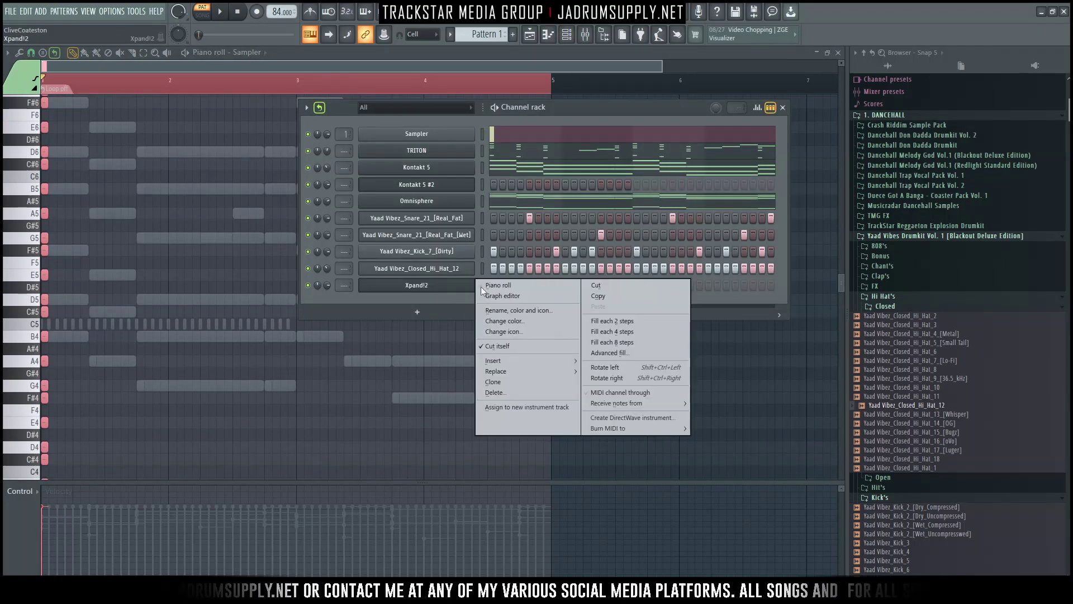
click(487, 285)
scroll(136, 377, up, 3)
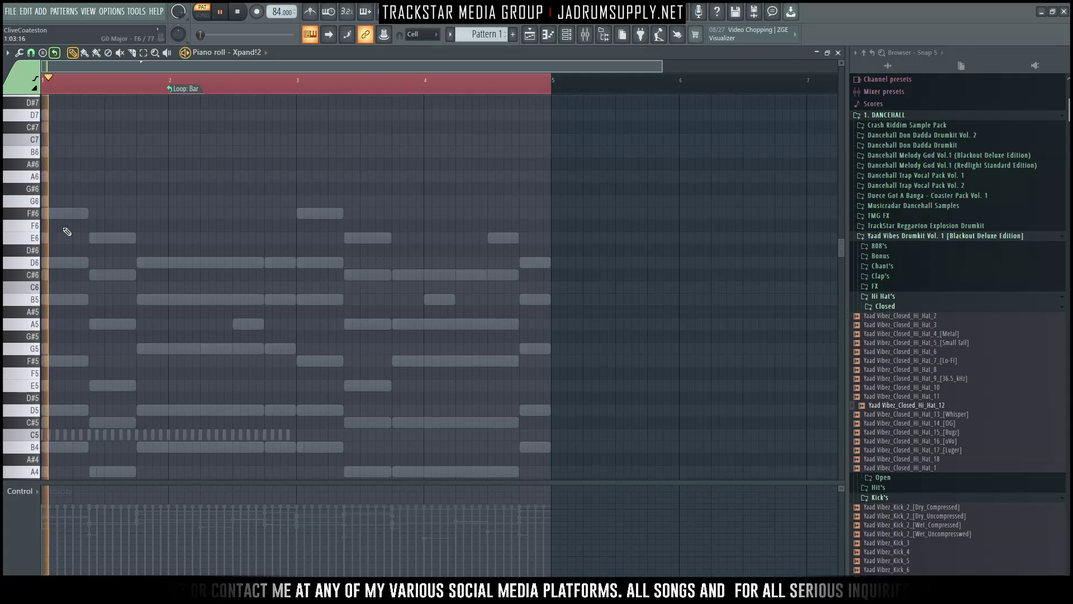
key(space)
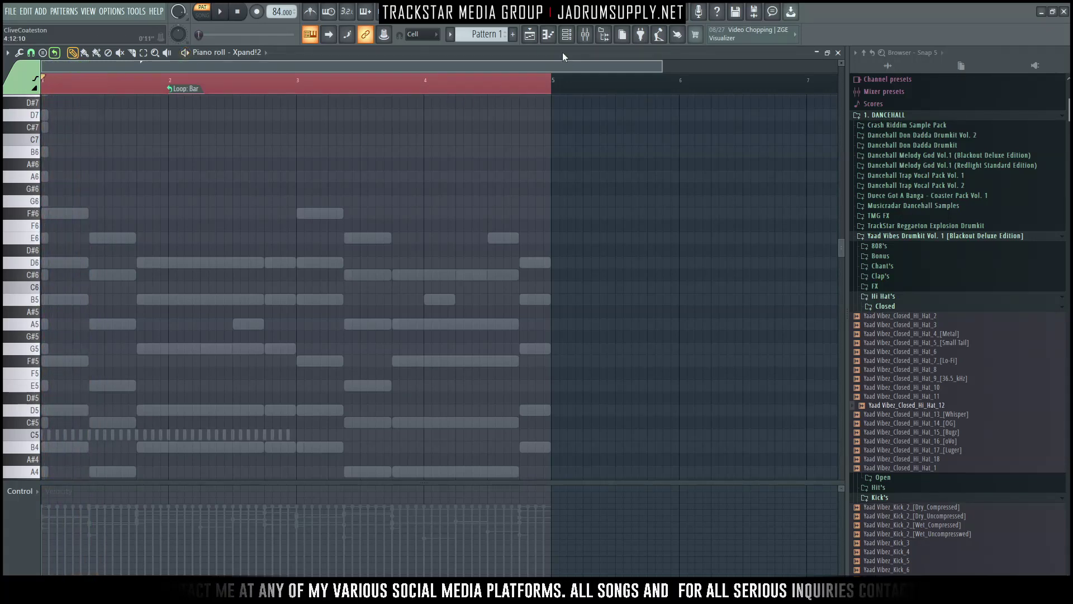
click(566, 34)
click(467, 284)
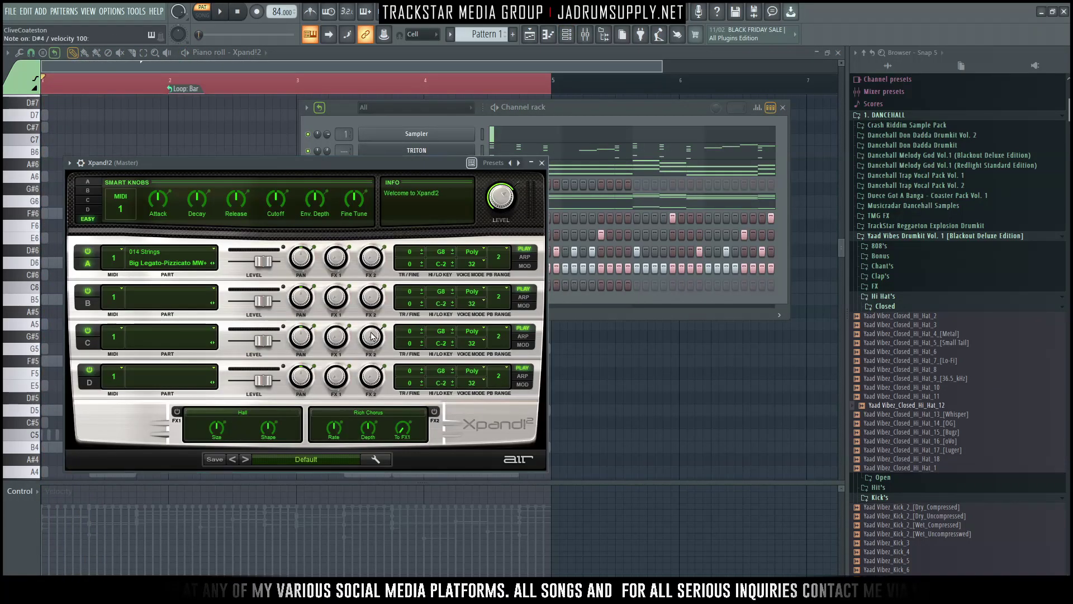
Load Big Pizz Strings+ from 014 Strings into part A of Xpand!2
click(213, 268)
mouse_move(172, 378)
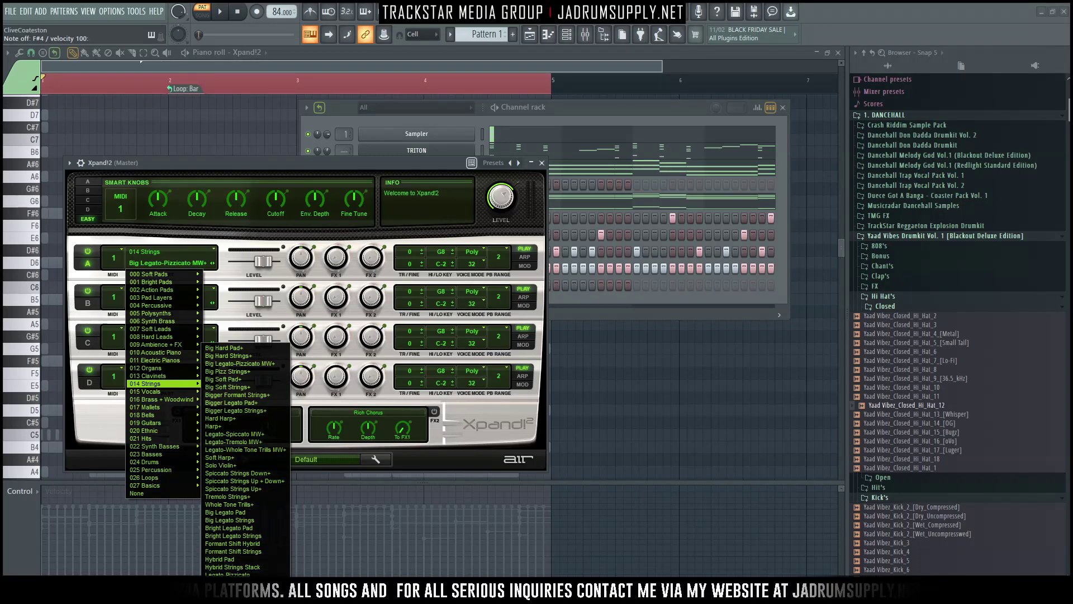
click(249, 372)
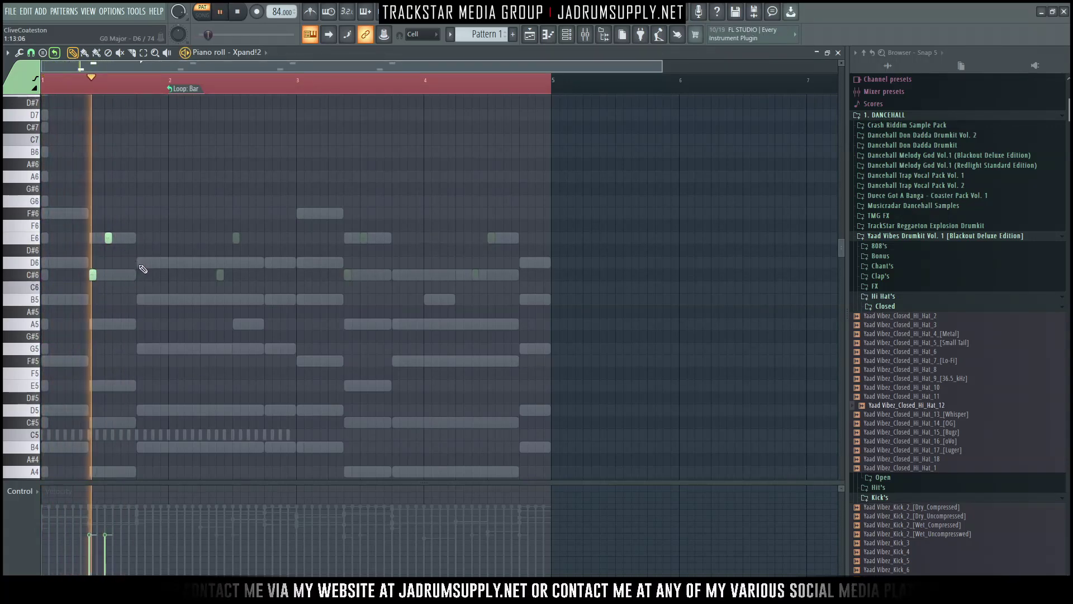
Draw short Xpand!2 notes on D6 and B5 late in bar 1, and on D6, B5, A5, G5 and B5 across bar 2
click(155, 300)
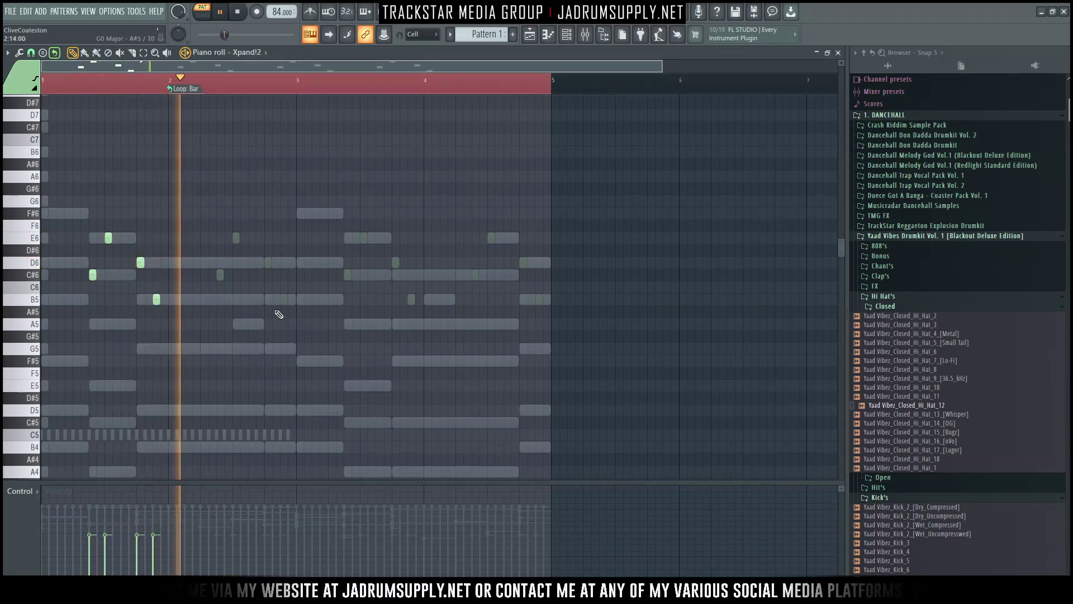
click(222, 262)
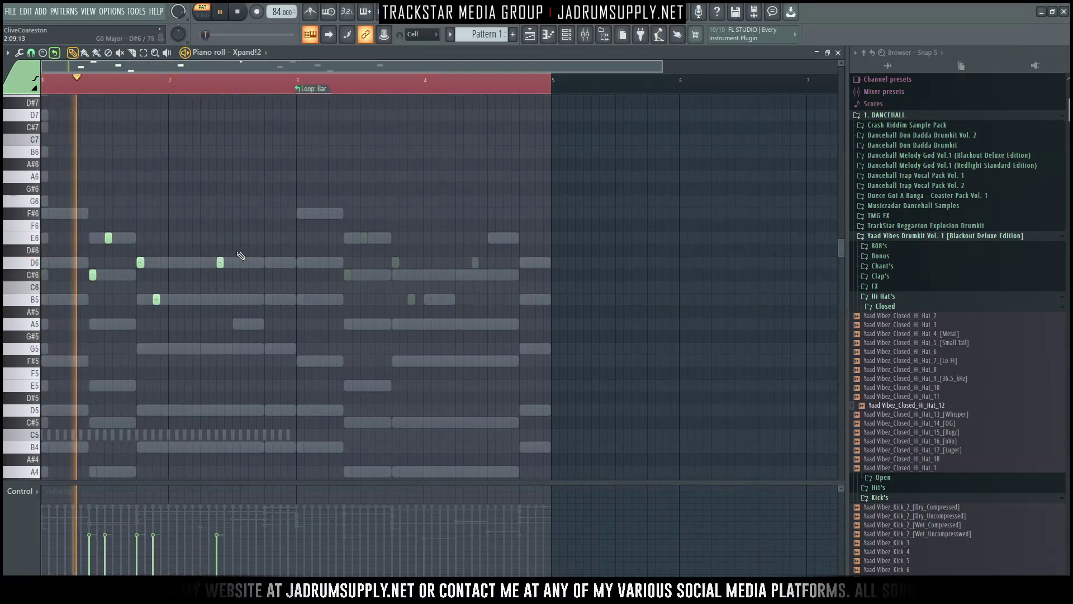
click(237, 300)
click(254, 325)
click(274, 349)
key(space)
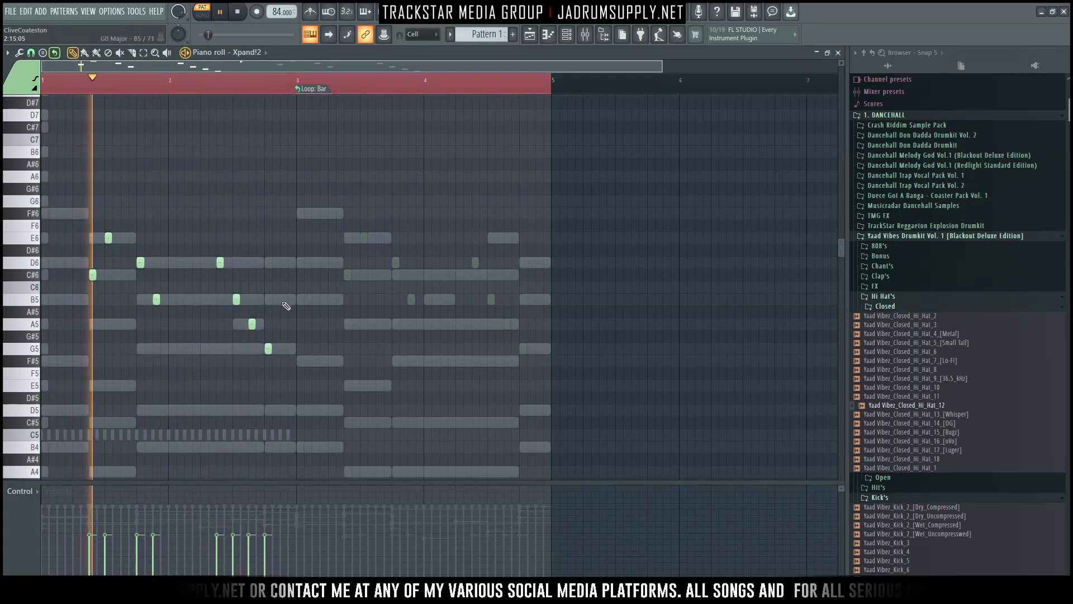
click(284, 299)
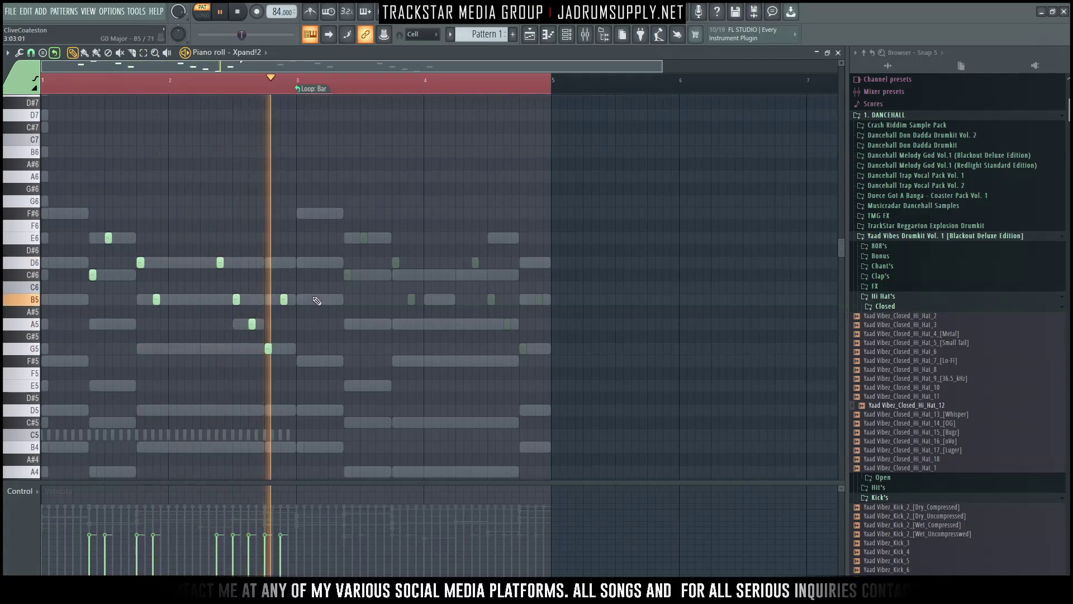
key(space)
Add short D6 and F#6 notes at the start of bar 3 in the Xpand!2 piano roll
click(299, 262)
click(315, 214)
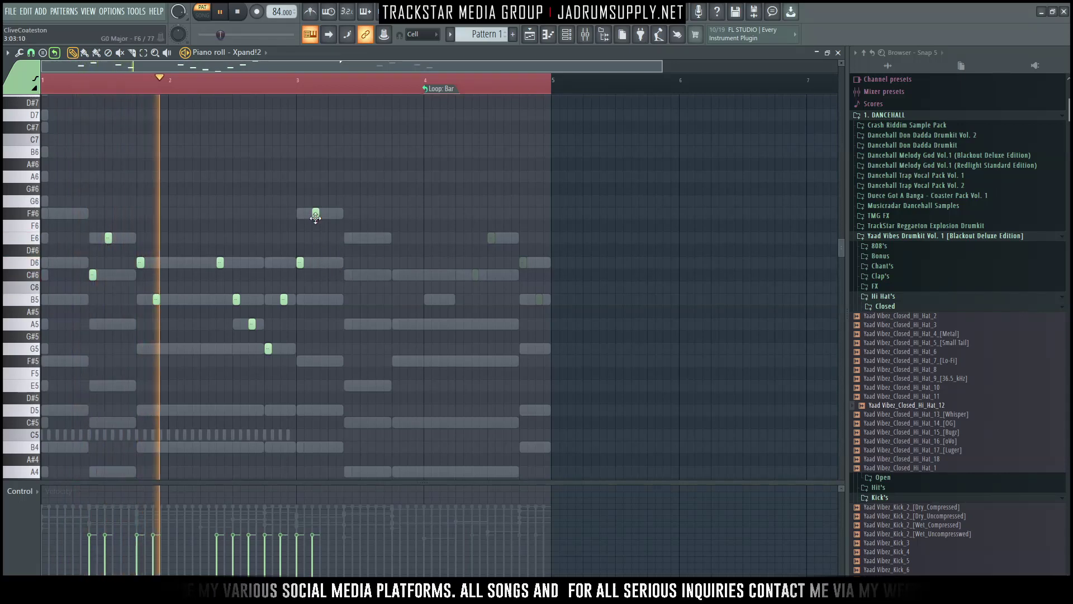
mouse_move(315, 213)
mouse_down()
mouse_move(316, 238)
mouse_move(315, 213)
mouse_up()
click(332, 227)
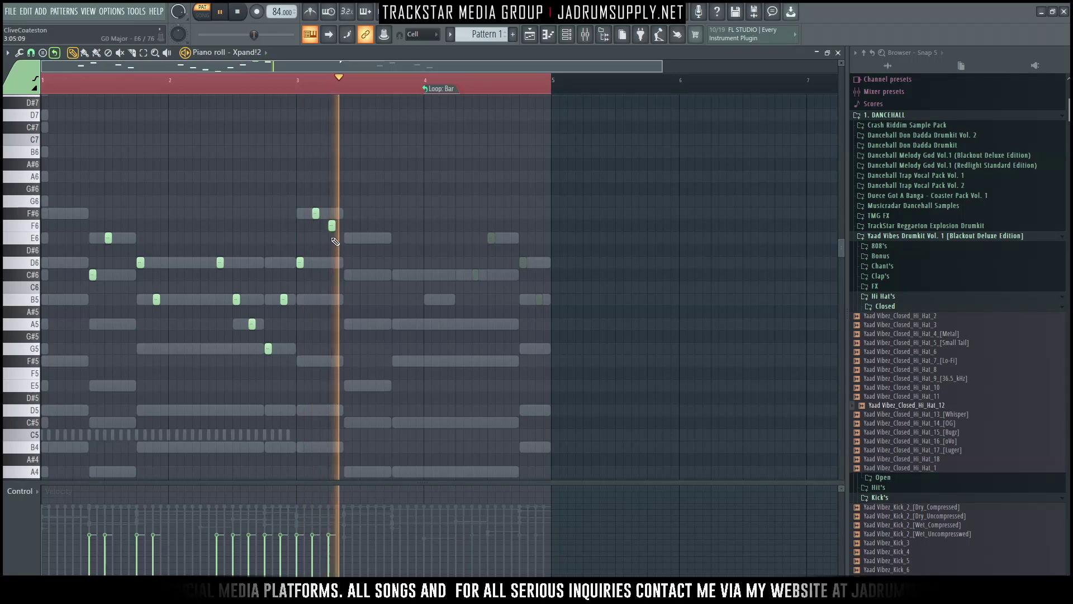
Duplicate the Xpand!2 phrase into bars 3 and 4 and delete the copied notes beyond bar 4
drag(392, 402, 45, 162)
key(ctrl+b)
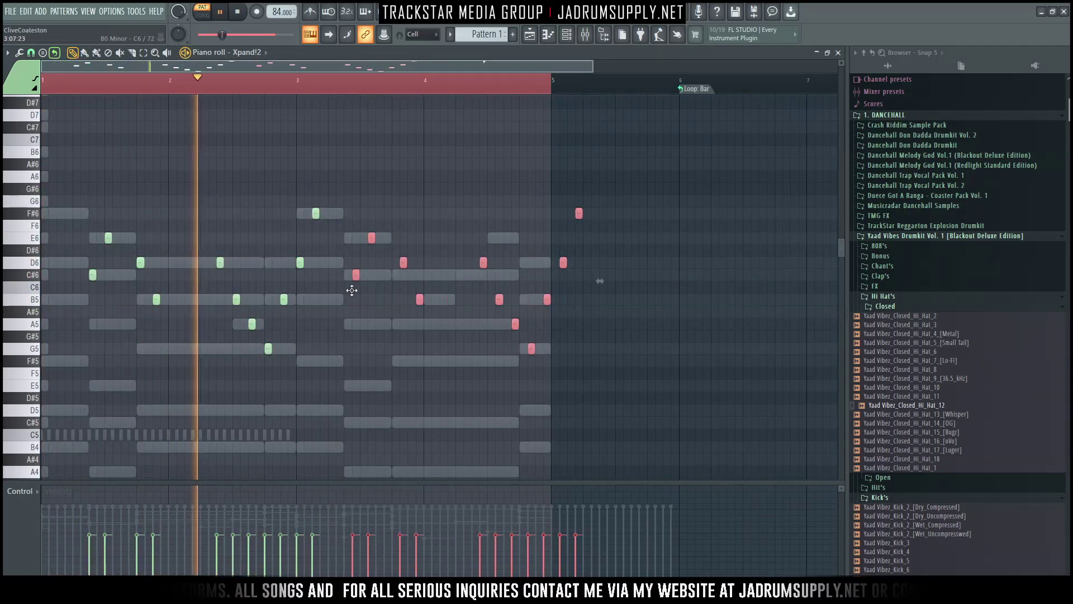
drag(649, 317, 559, 197)
key(Delete)
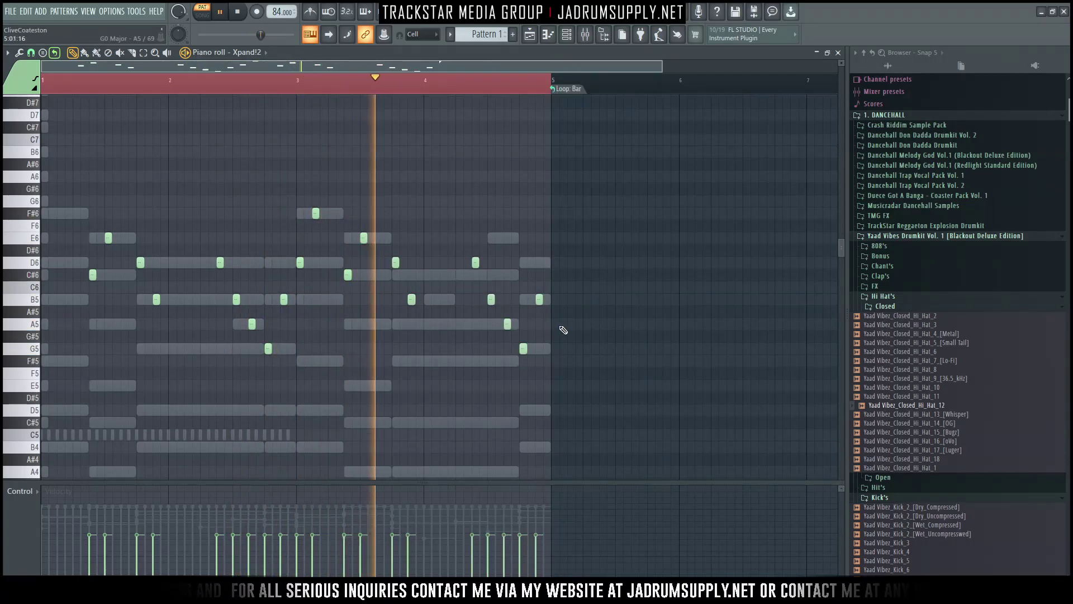
Randomize the velocities of the Xpand!2 notes
click(566, 34)
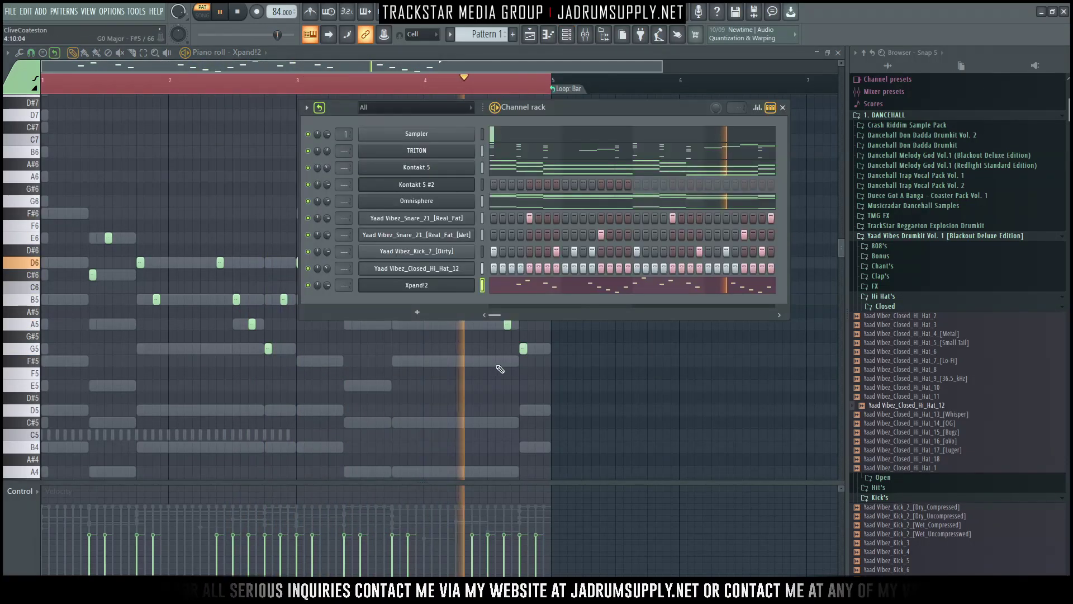
key(F6)
key(alt+r)
click(595, 401)
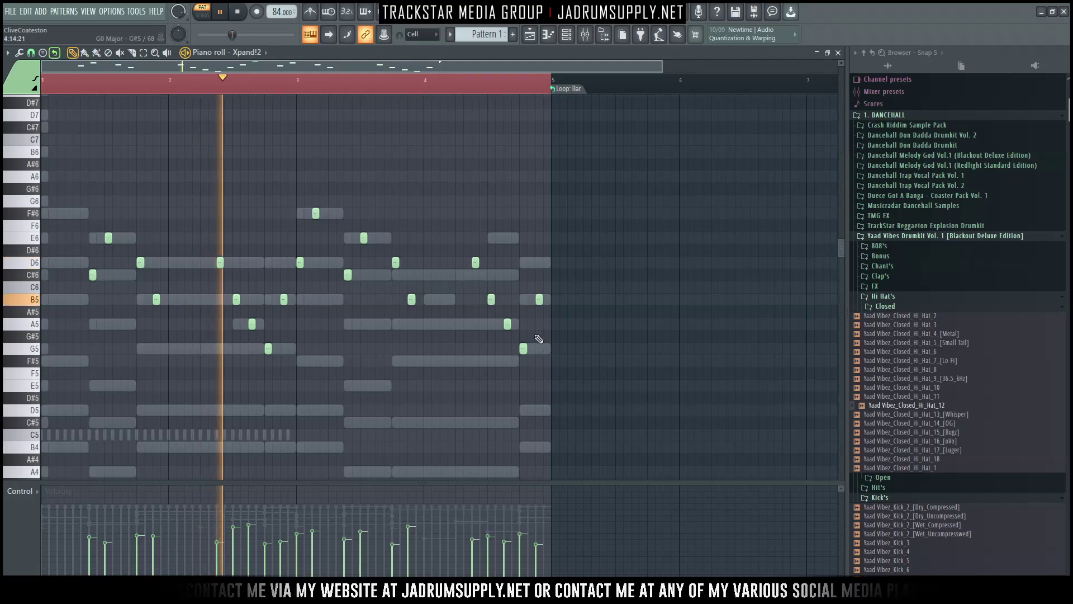
Change the last two Xpand!2 notes to B5 and D6, and move the D6 notes late in bar 3 and mid bar 4 to C#6
click(523, 299)
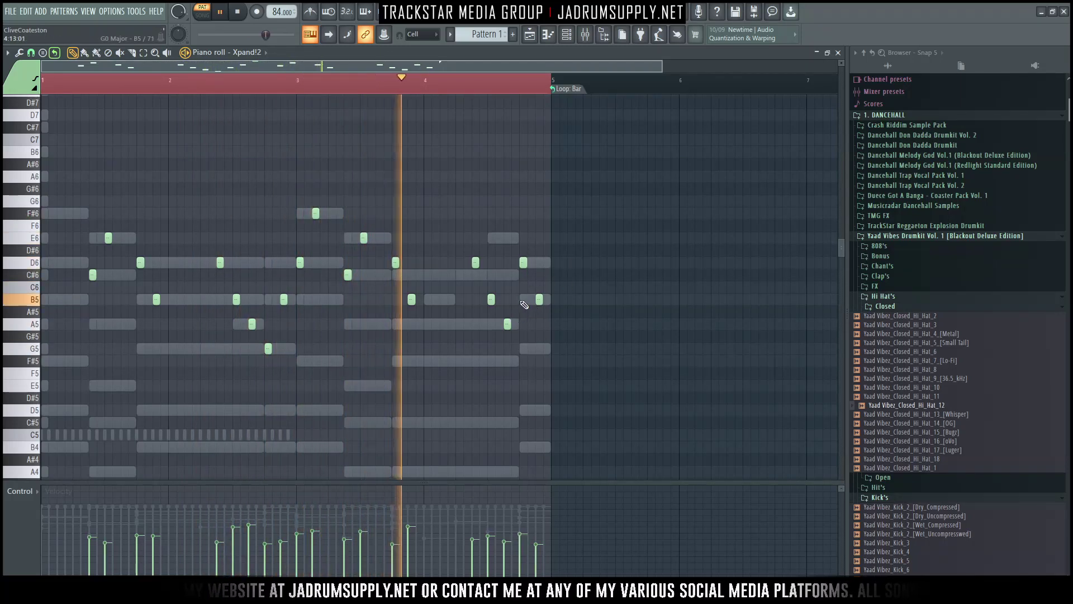
drag(534, 264, 542, 264)
right_click(540, 299)
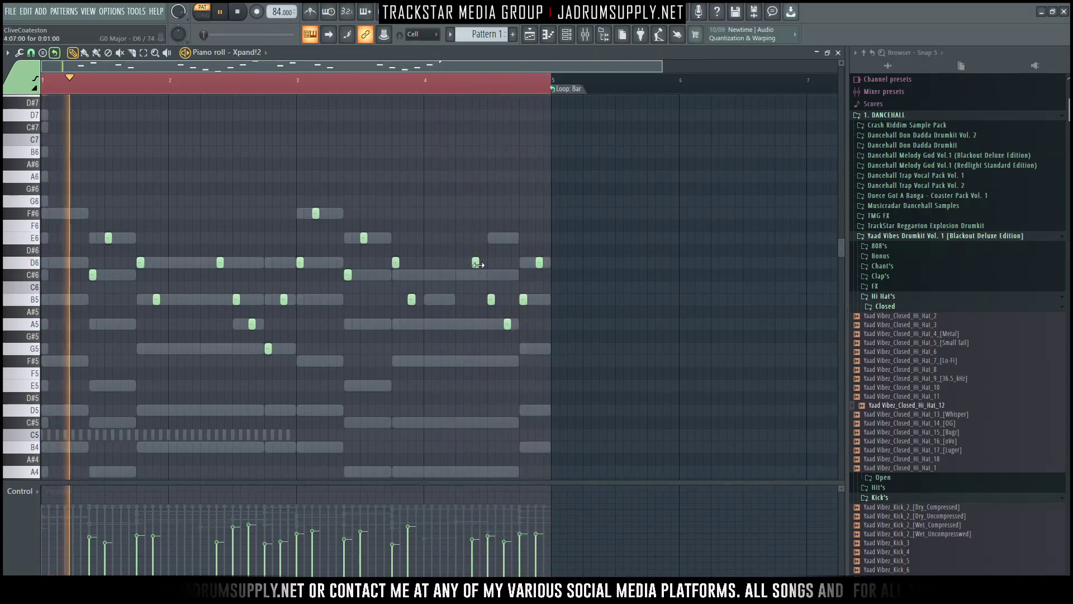
drag(395, 261, 396, 274)
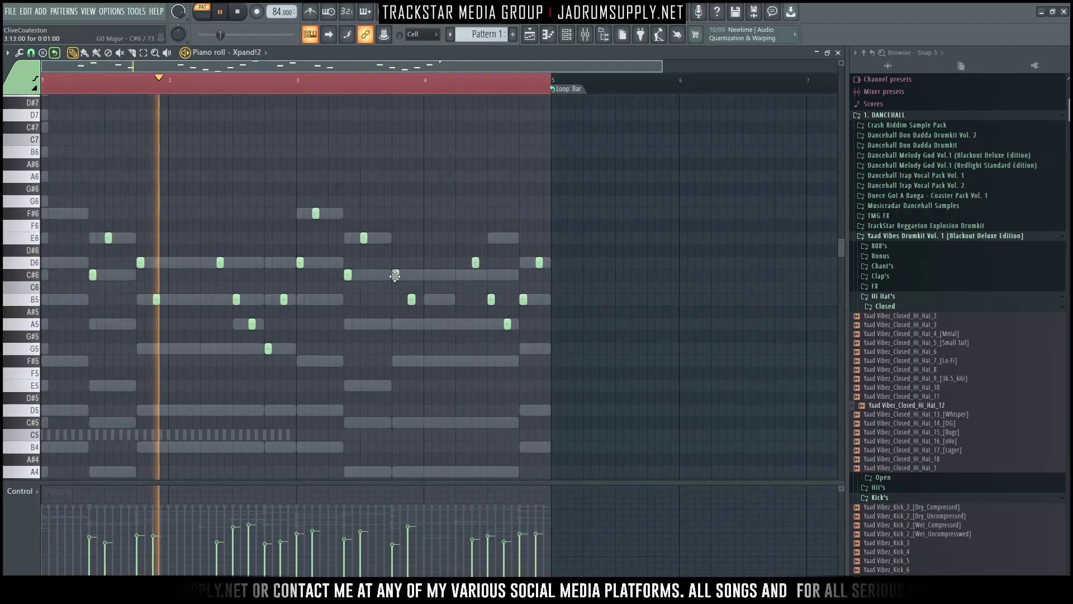
drag(475, 263, 475, 280)
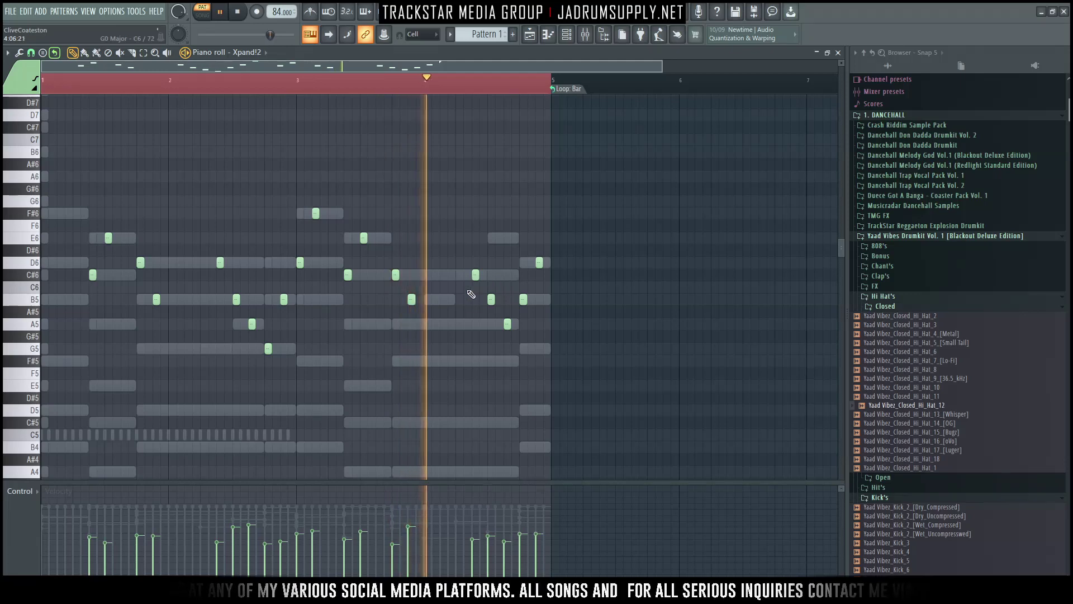
Raise the velocities of all Xpand!2 notes slightly and pan the Xpand!2 channel 35% right
key(ctrl+a)
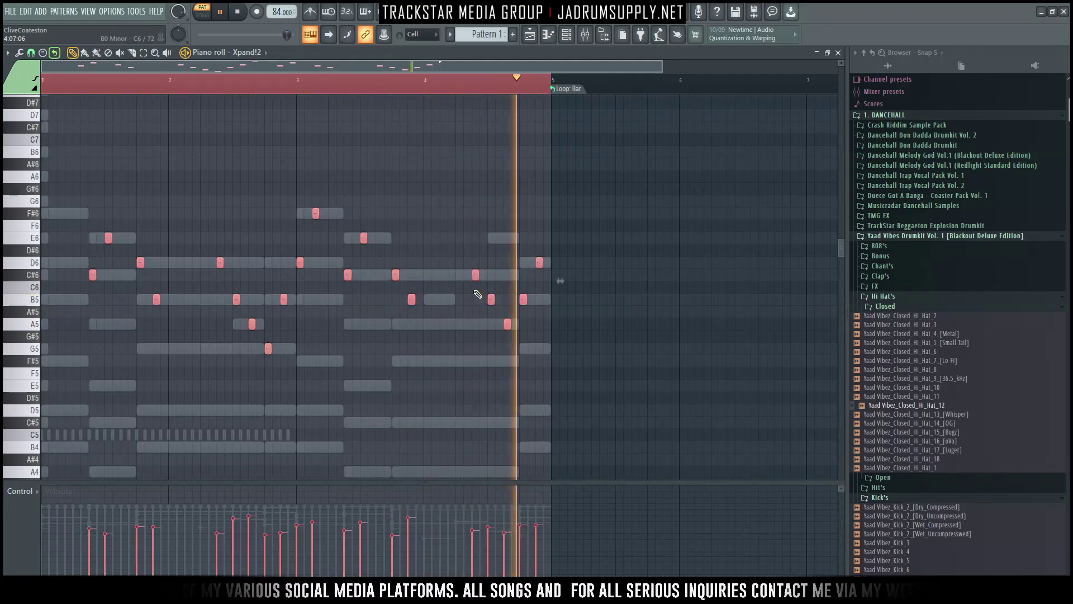
key(ctrl+d)
click(568, 35)
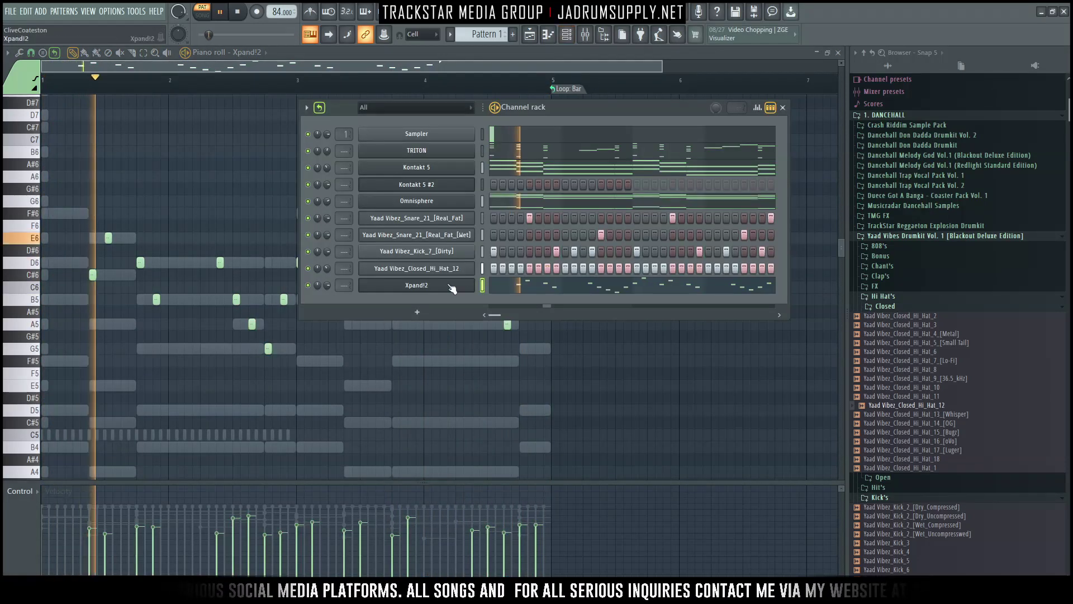
key(space)
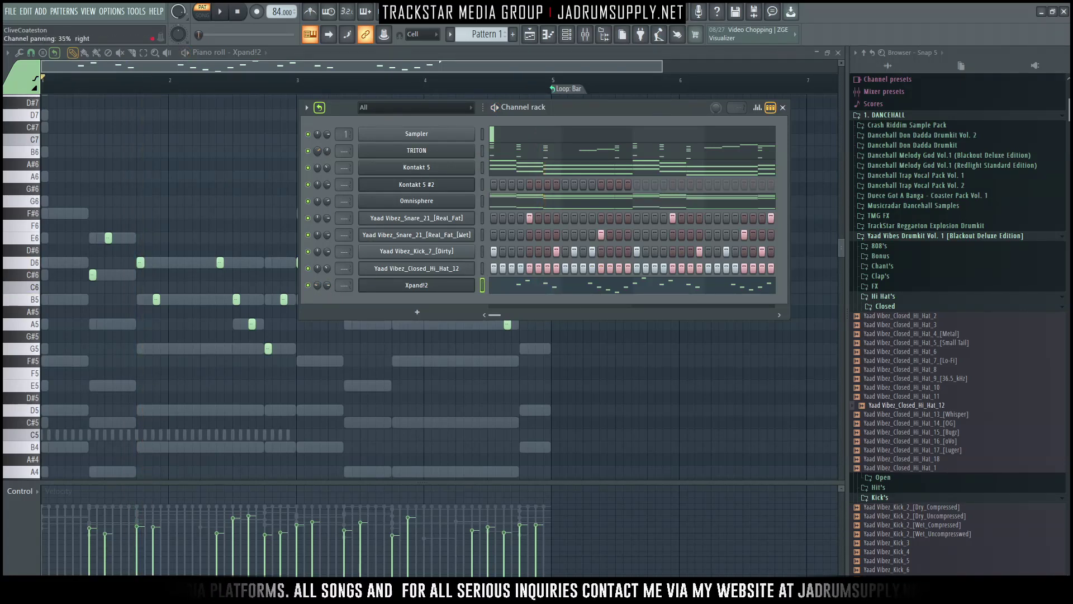
key(space)
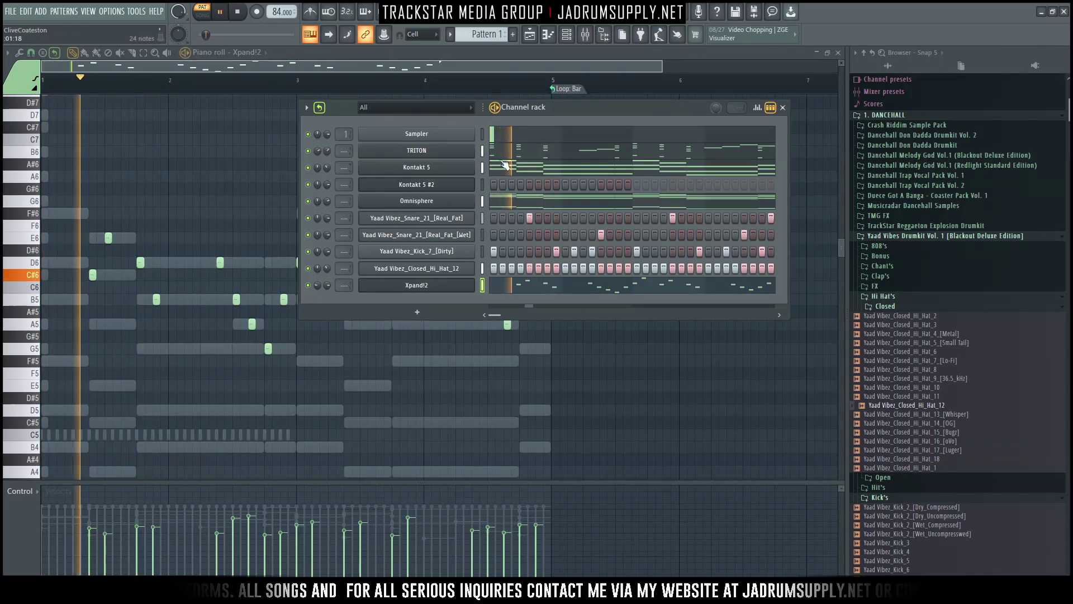
Transpose all TRITON notes down one octave and move the longer melody notes in bars 2 and 4 back up an octave
click(484, 151)
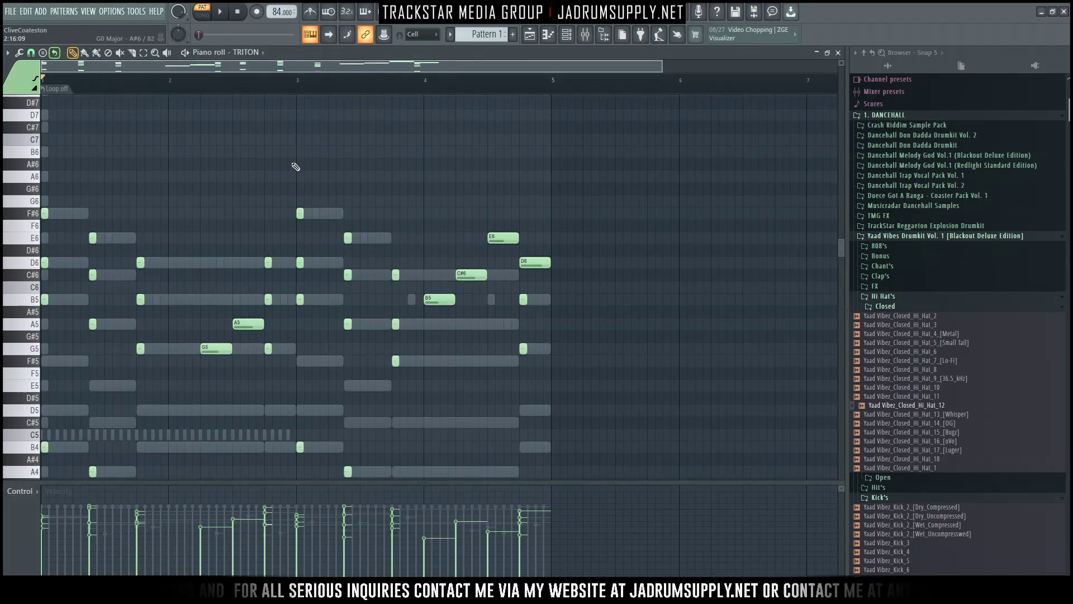
key(ctrl+Down)
scroll(227, 296, down, 3)
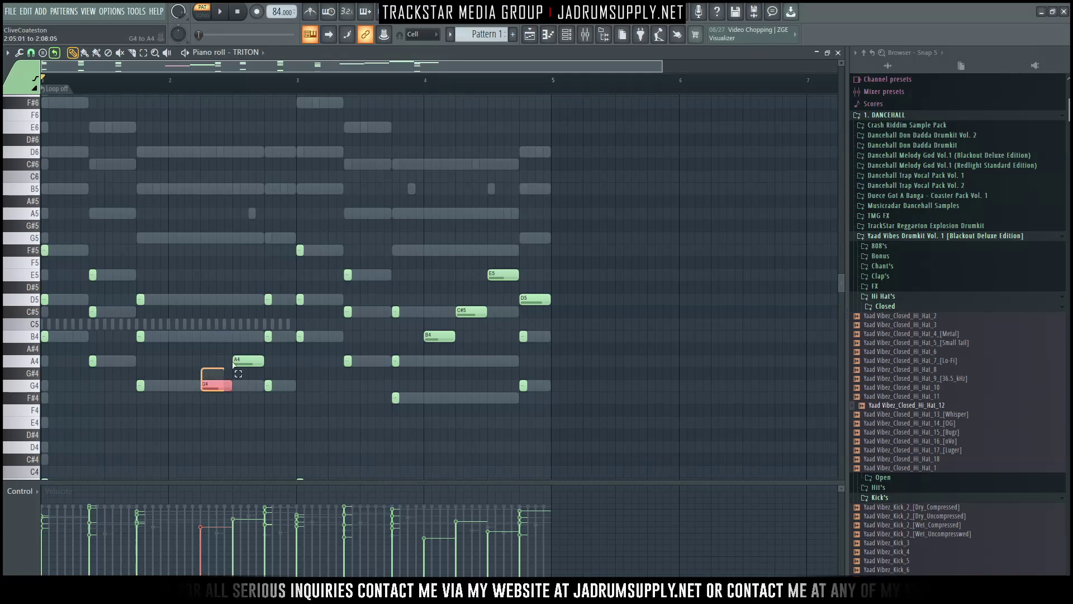
drag(444, 351, 504, 246)
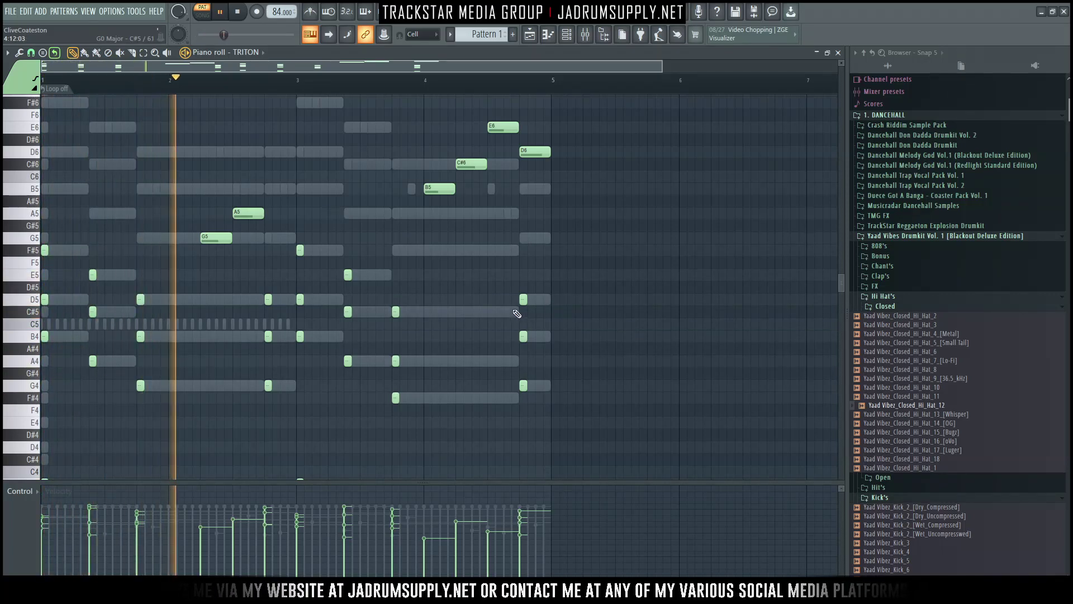
Add Yaad Vibez_Percussion_51_[Rachet_Snap] from the Yaad Vibez Stimulus Pack's Percussion folder as a new channel
key(F6)
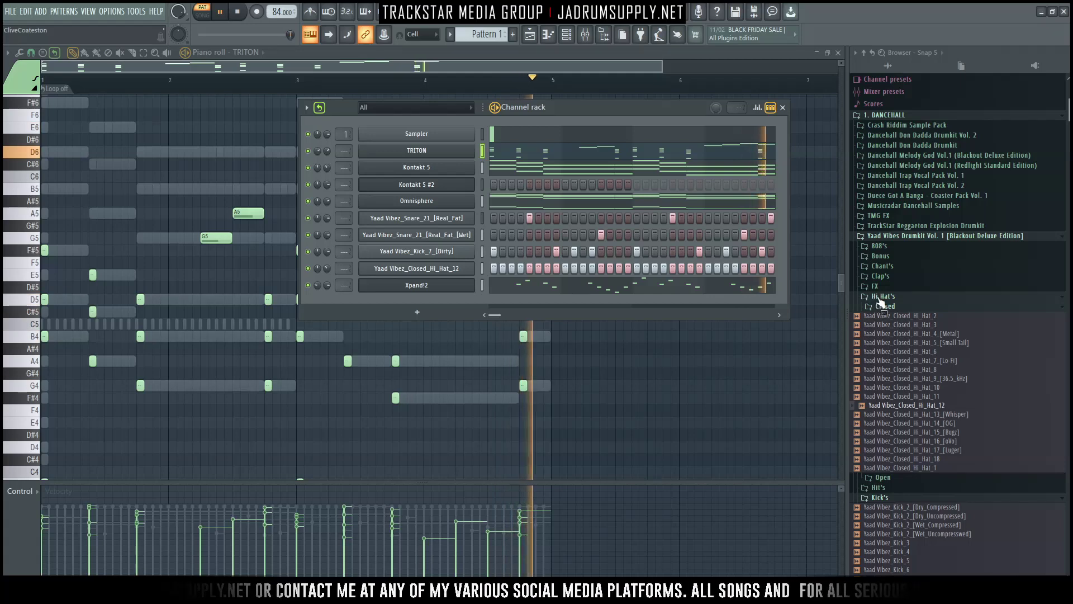
click(937, 236)
key(space)
click(876, 297)
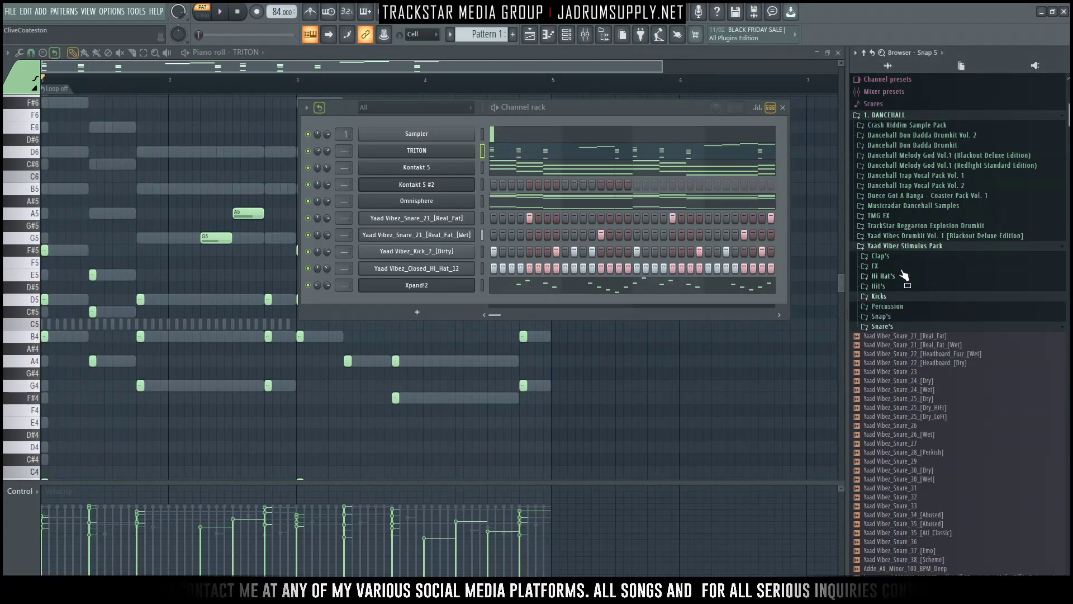
click(888, 307)
click(923, 309)
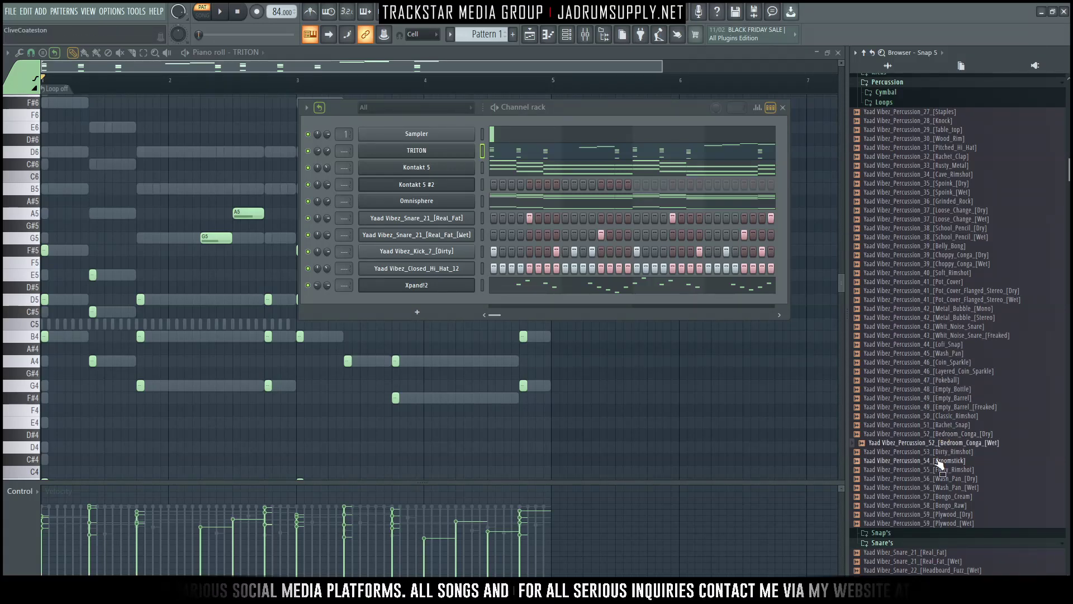
right_click(933, 425)
click(978, 436)
Add the Percussion_56_[Wash_Pan_[Dry] and Percussion_59_[Plywood_[Wet] samples as two new channels
scroll(1006, 470, down, 4)
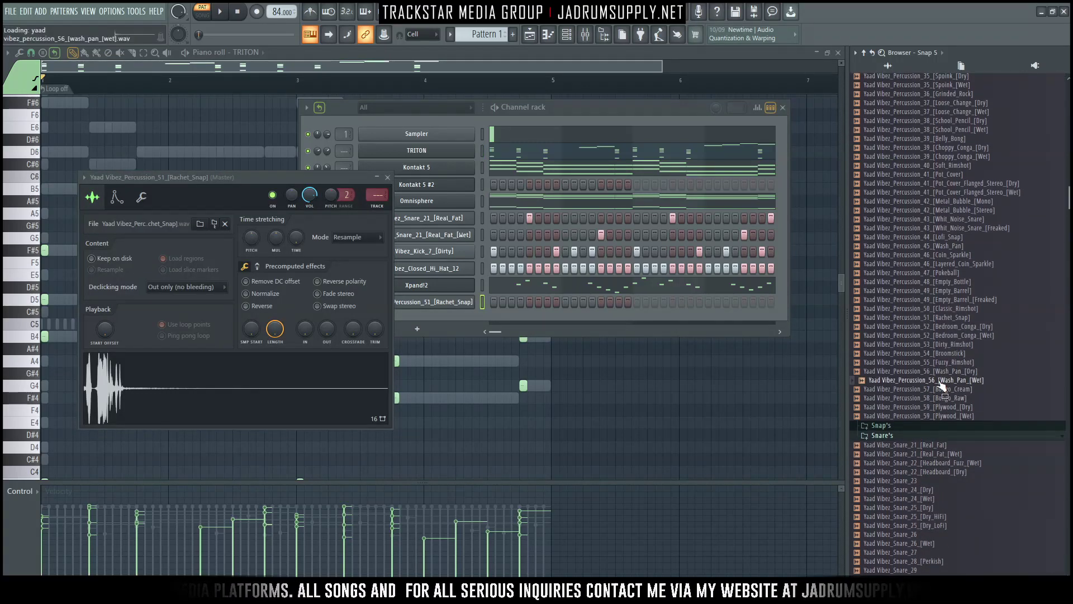
right_click(929, 373)
click(949, 382)
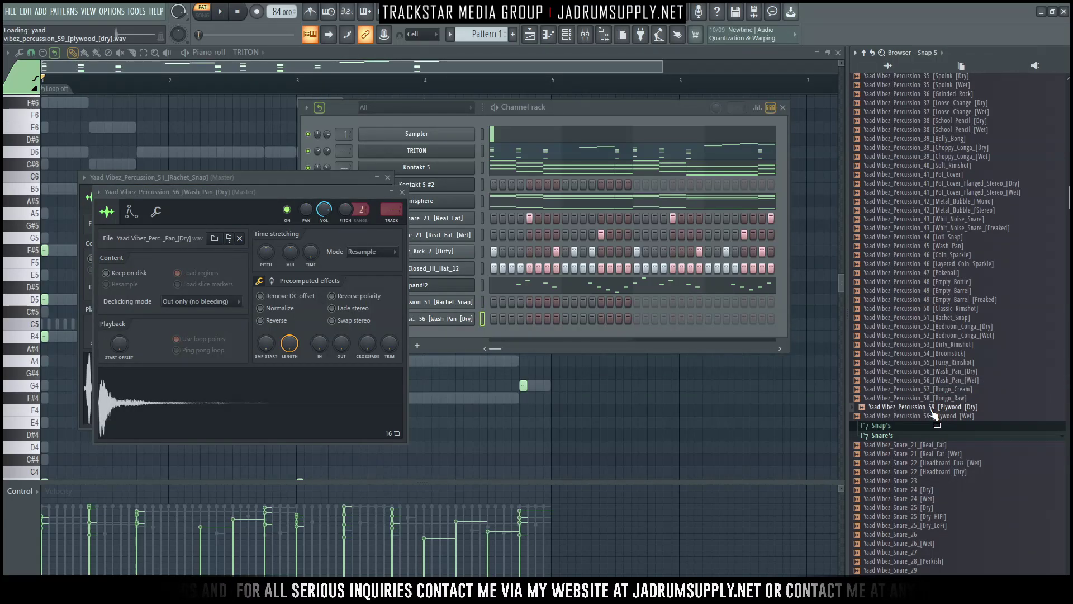
right_click(929, 416)
click(961, 426)
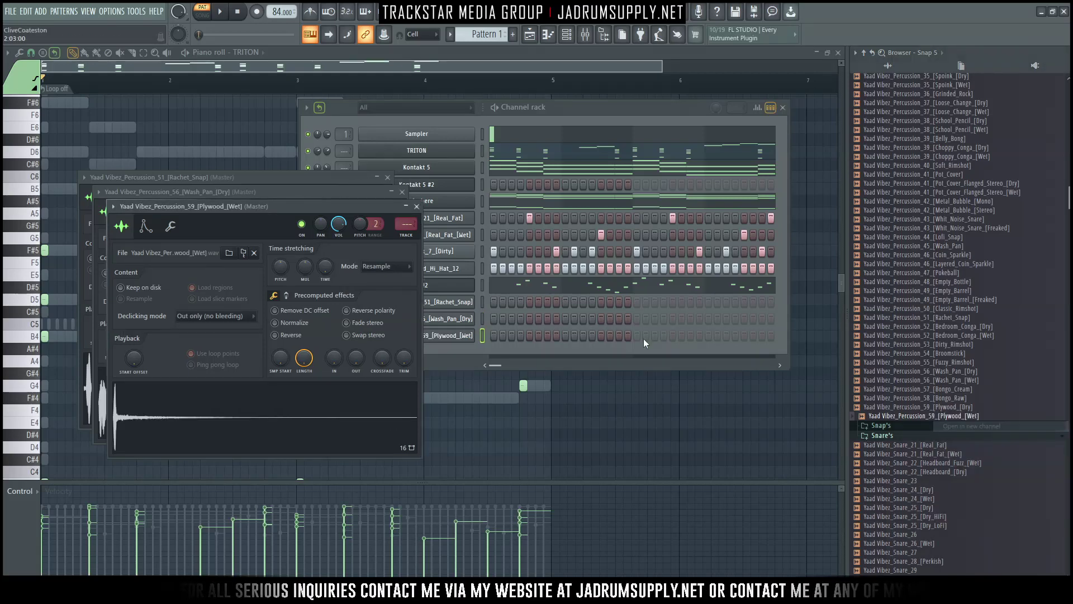
Place Percussion_59_[Plywood_[Wet] hits on steps 13 and 29 and play the pattern
click(496, 353)
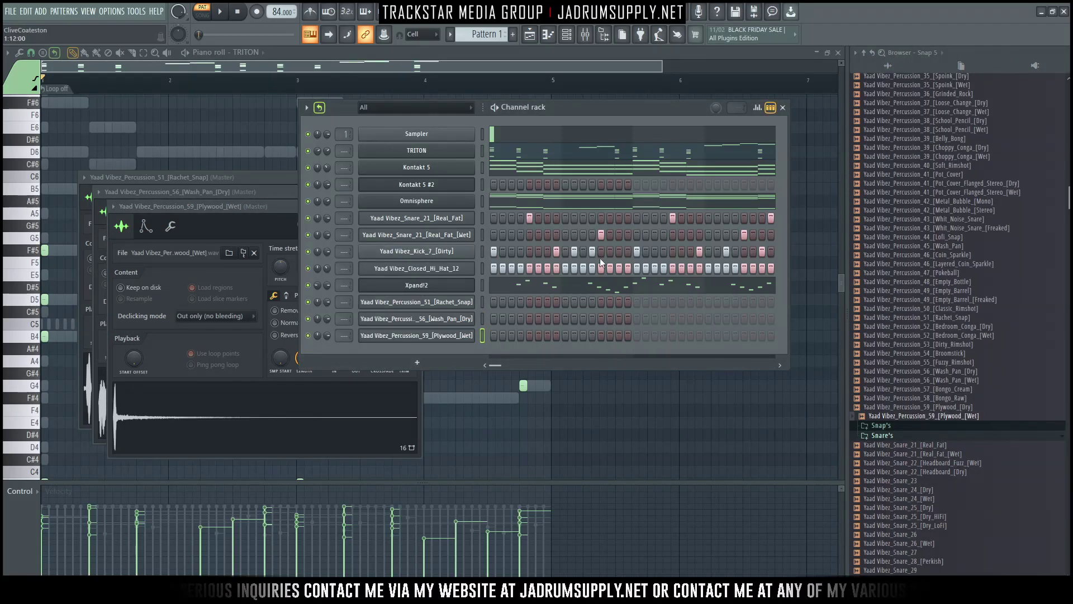
key(space)
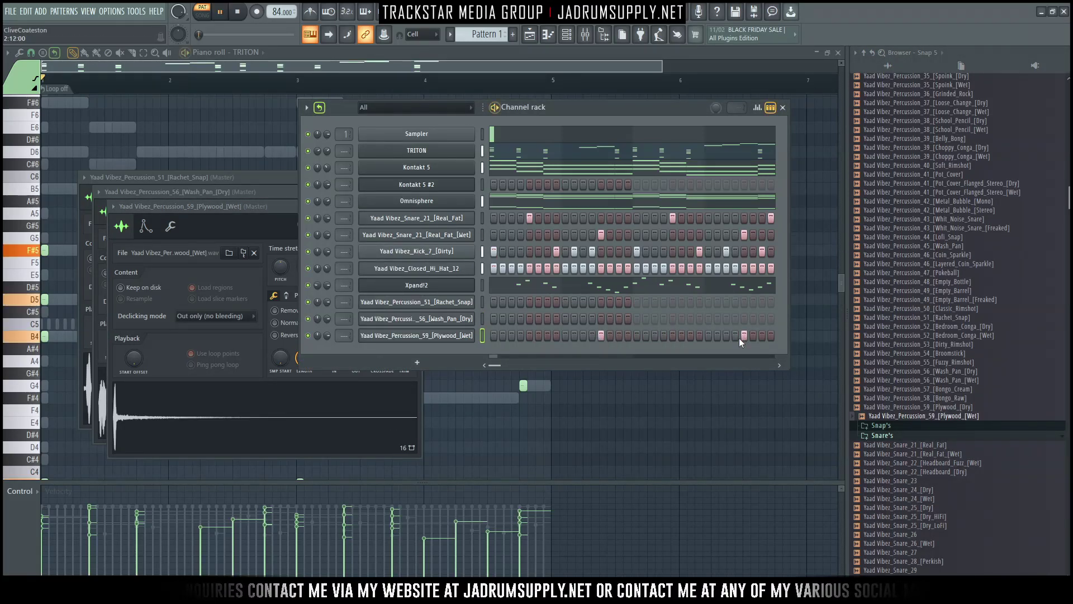
key(space)
Program Percussion_56_[Wash_Pan_[Dry] hits on steps 1, 7, 17, 23 and 31, and a Percussion_51_[Rachet_Snap] hit on step 29
click(493, 320)
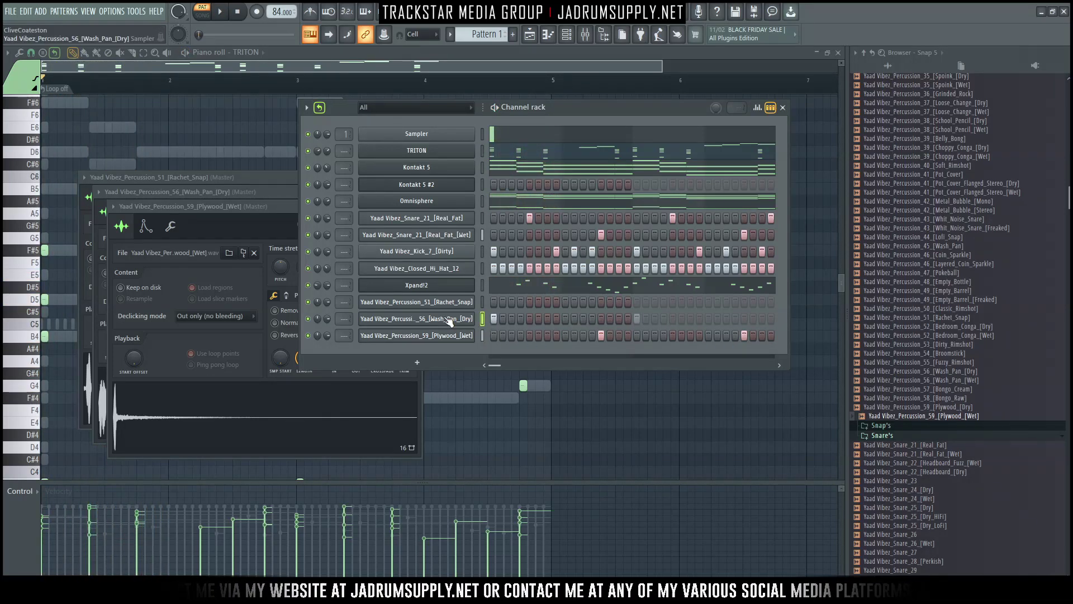
key(space)
click(547, 319)
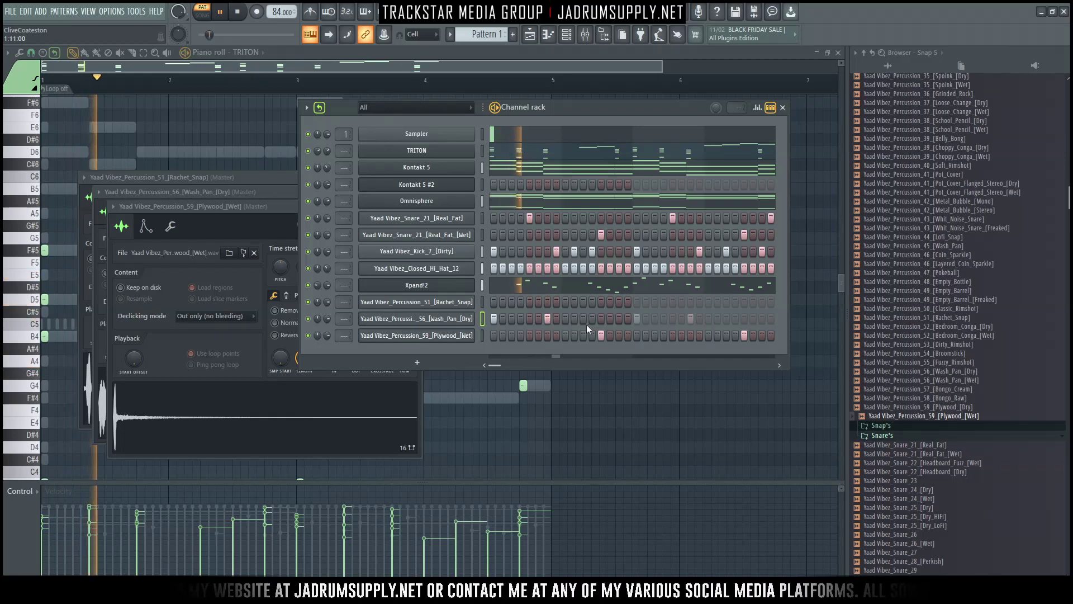
click(638, 319)
click(691, 320)
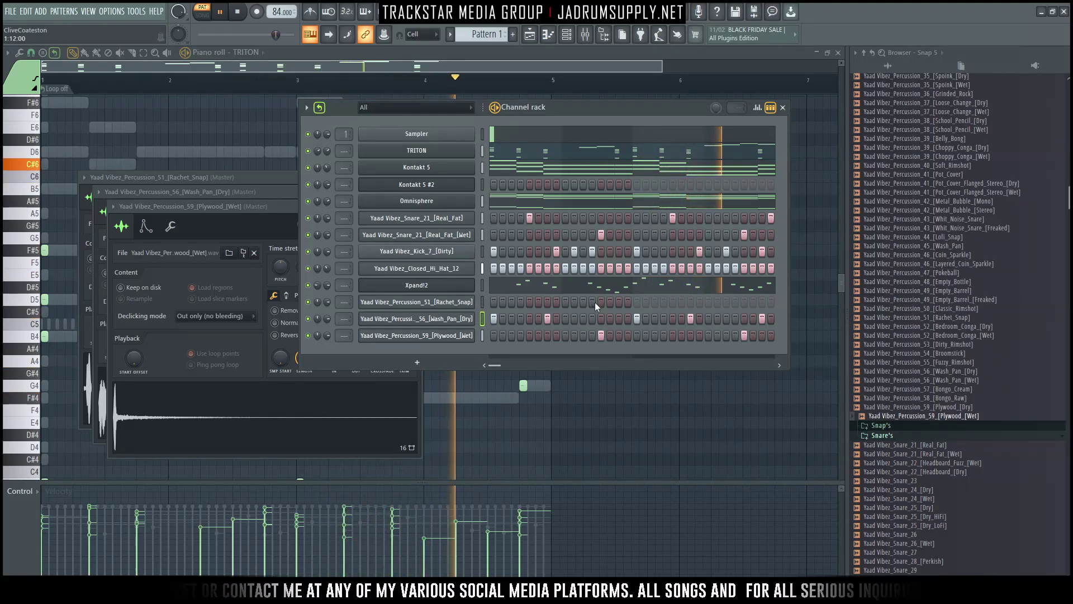
click(744, 302)
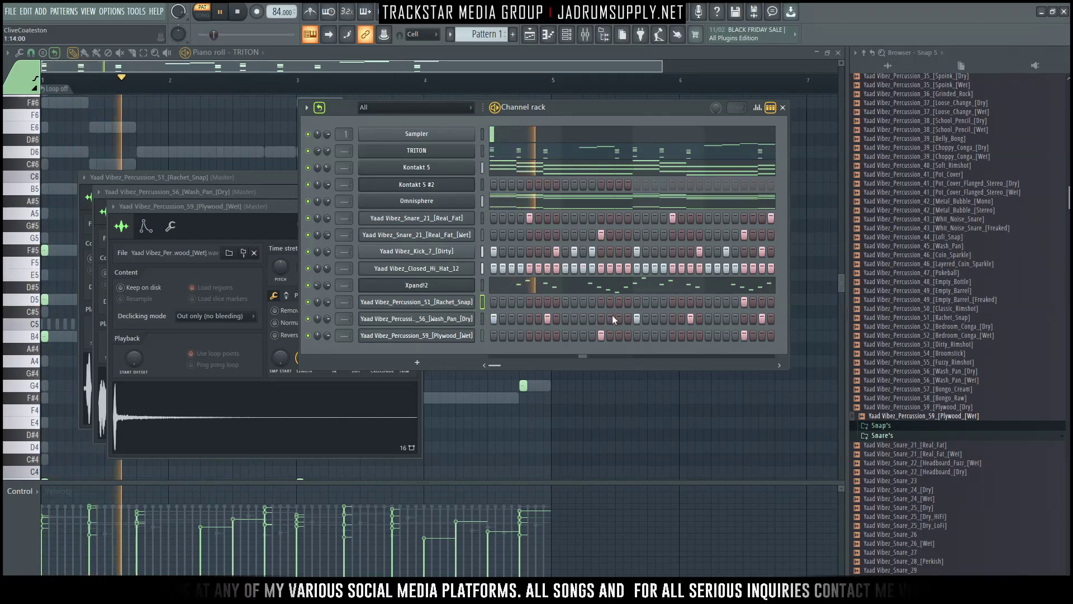
Lower the volume of the Percussion_56_[Wash_Pan_[Dry] channel
drag(327, 318, 327, 335)
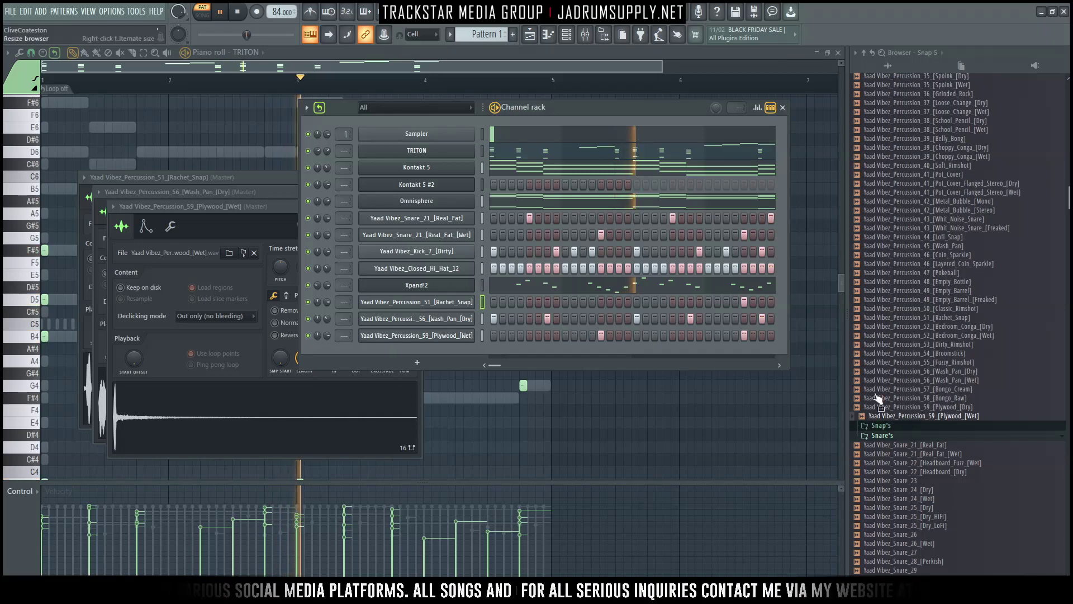
Audition the Crash_07 and Crash_06 samples in the Yaad Vibez Stimulus Pack's Percussion Cymbal folder
scroll(900, 224, up, 8)
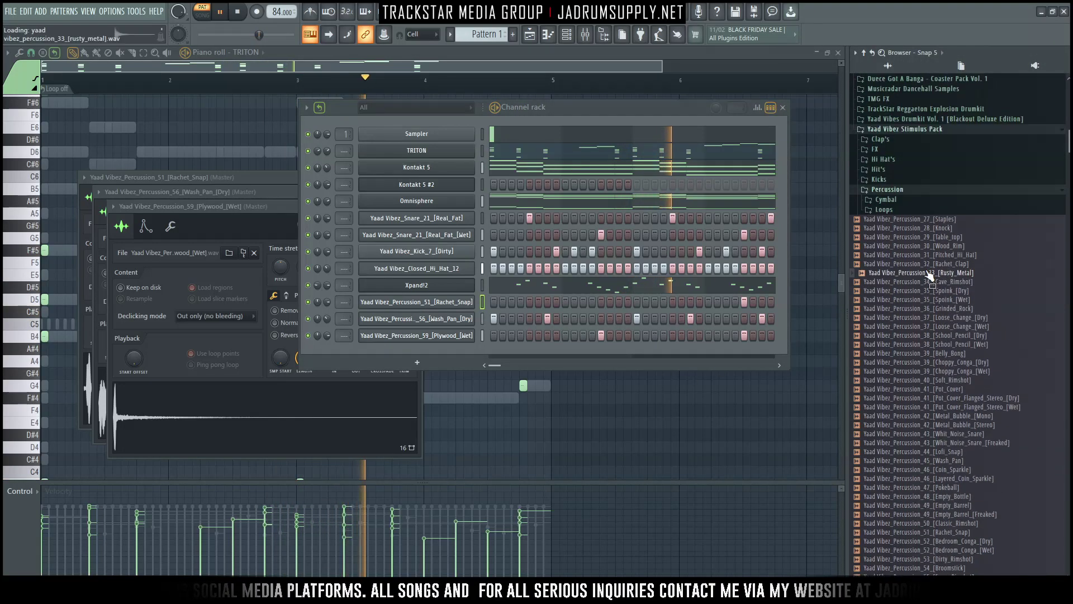
click(893, 201)
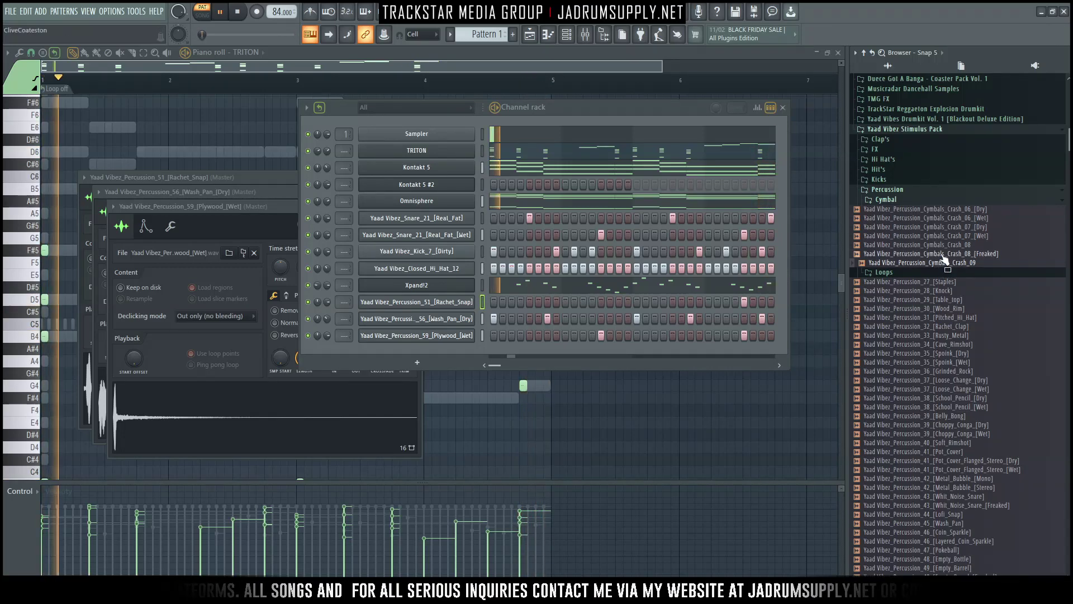
click(963, 227)
click(972, 218)
click(970, 209)
Add Yaad Vibez_Percussion_Cymbals_Crash_04_[Dry] from the Crash's folder of Yaad Vibes Drumkit Vol. 1 [Blackout Deluxe Edition] as a new channel
scroll(902, 177, up, 4)
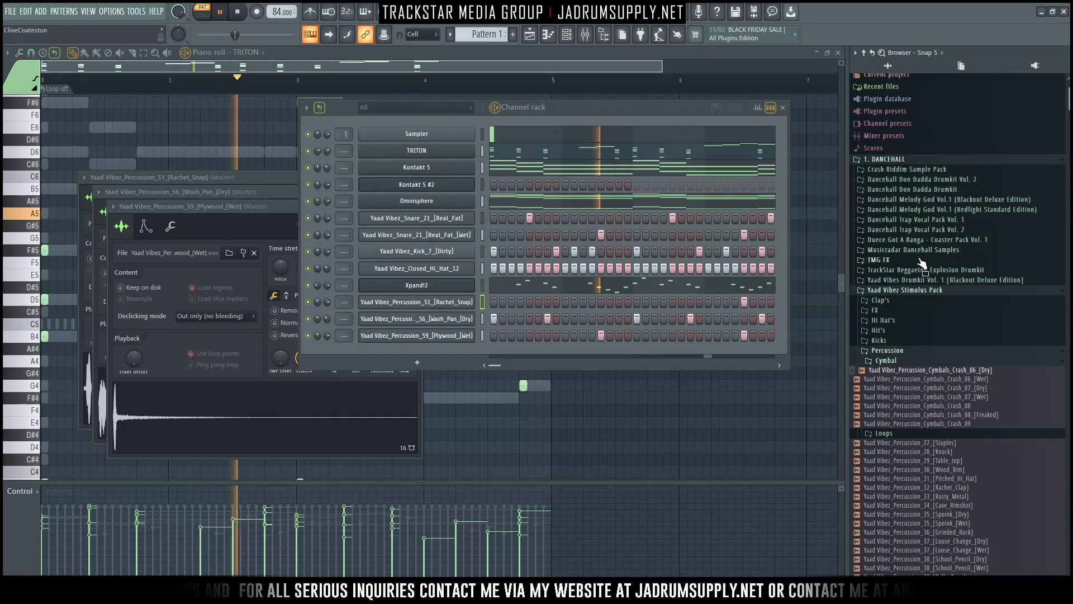
click(923, 282)
scroll(897, 199, down, 1)
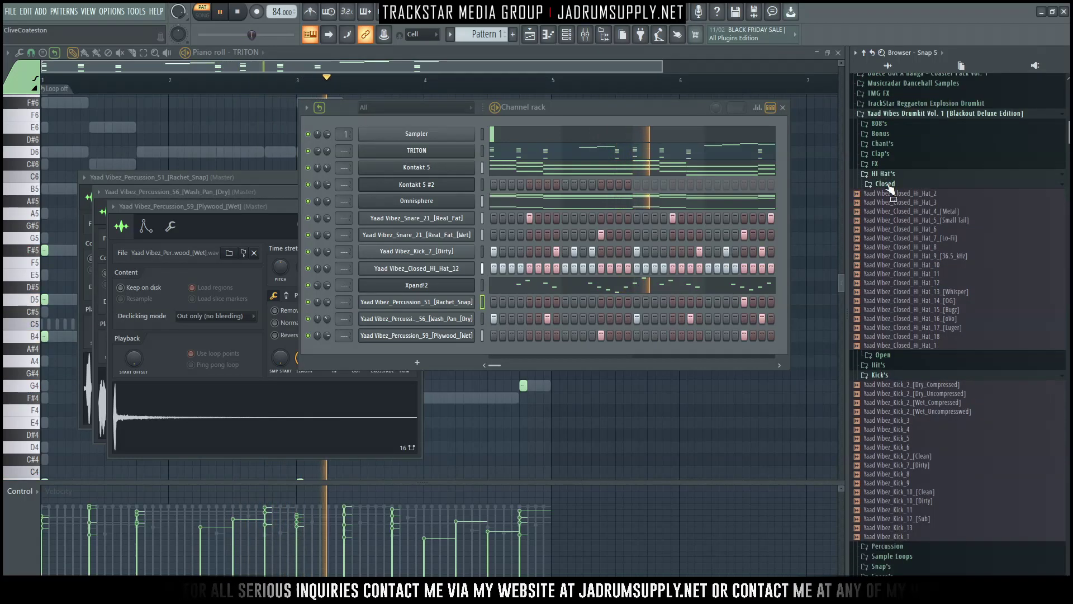
click(891, 187)
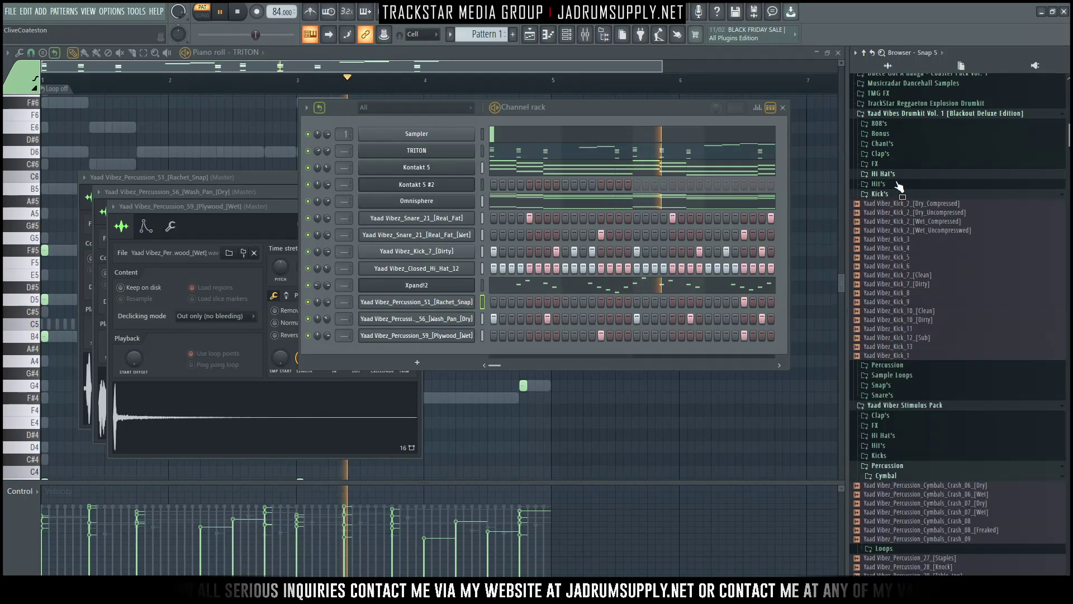
click(905, 364)
click(890, 259)
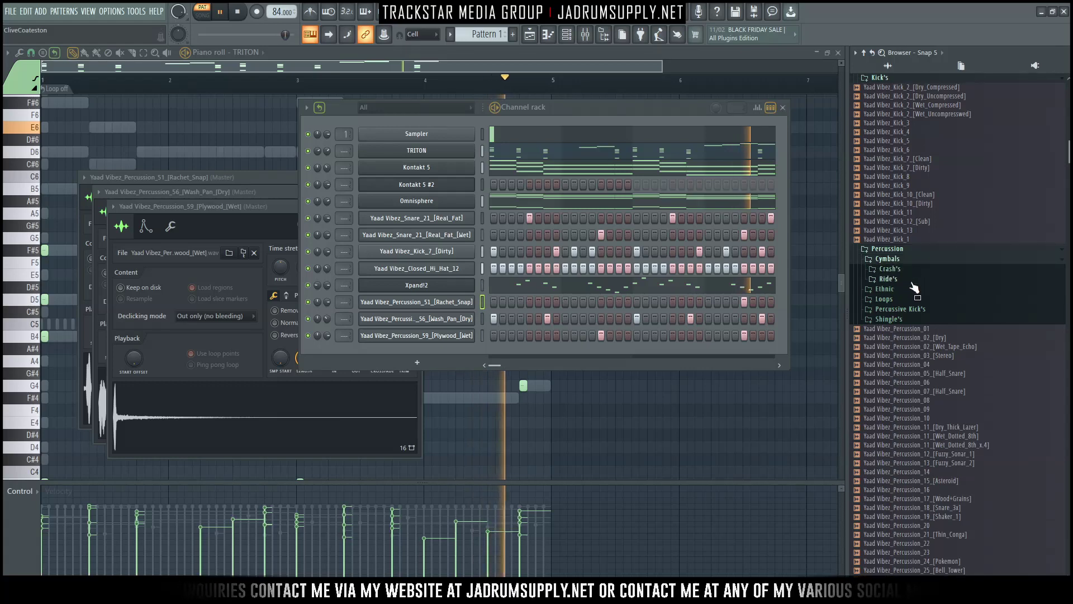
click(911, 269)
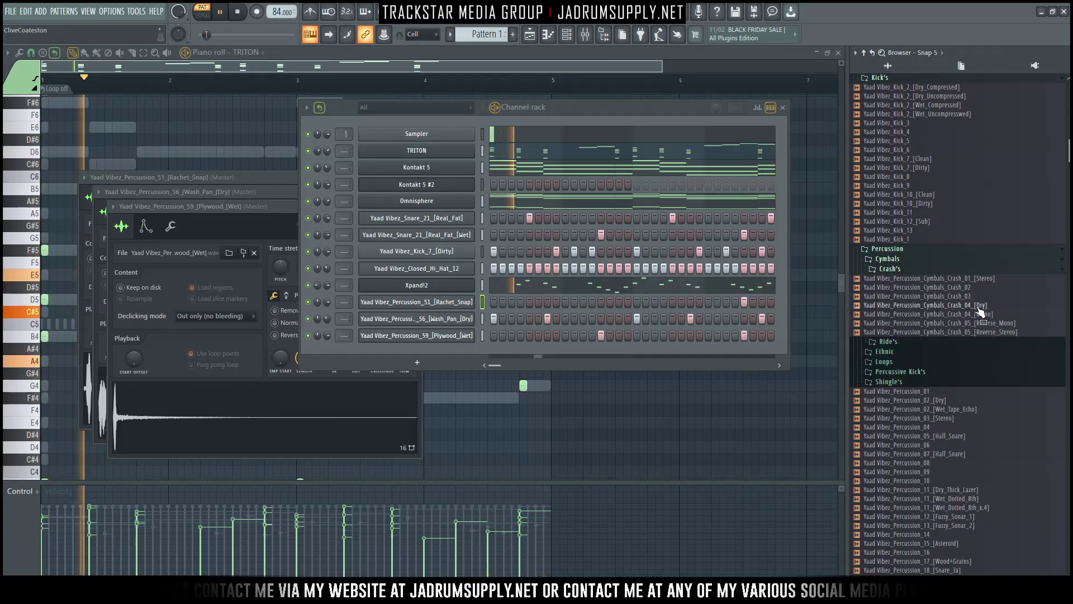
click(980, 307)
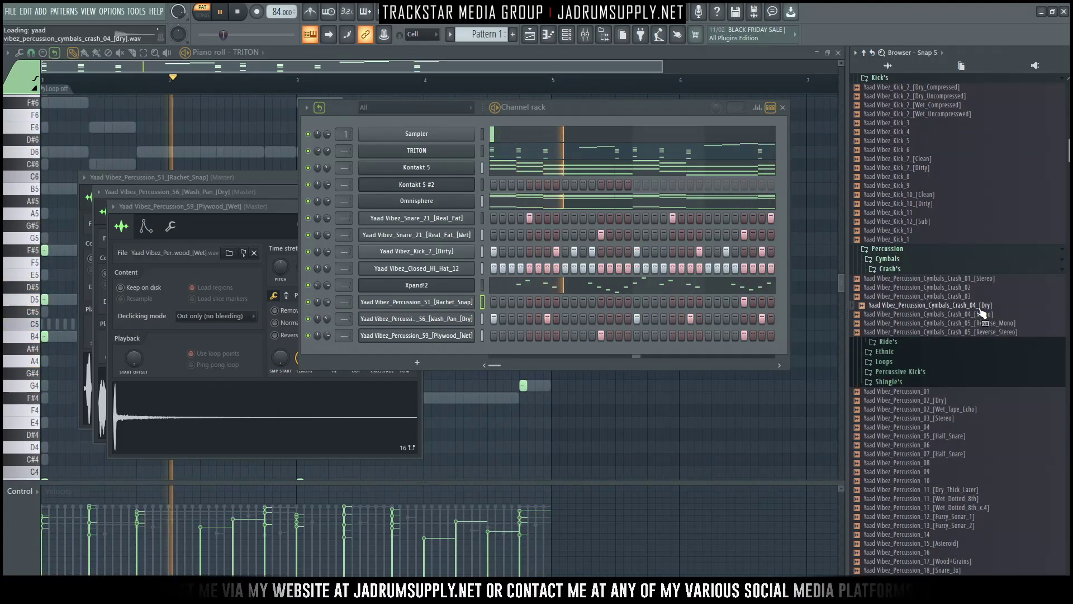
right_click(982, 308)
click(997, 317)
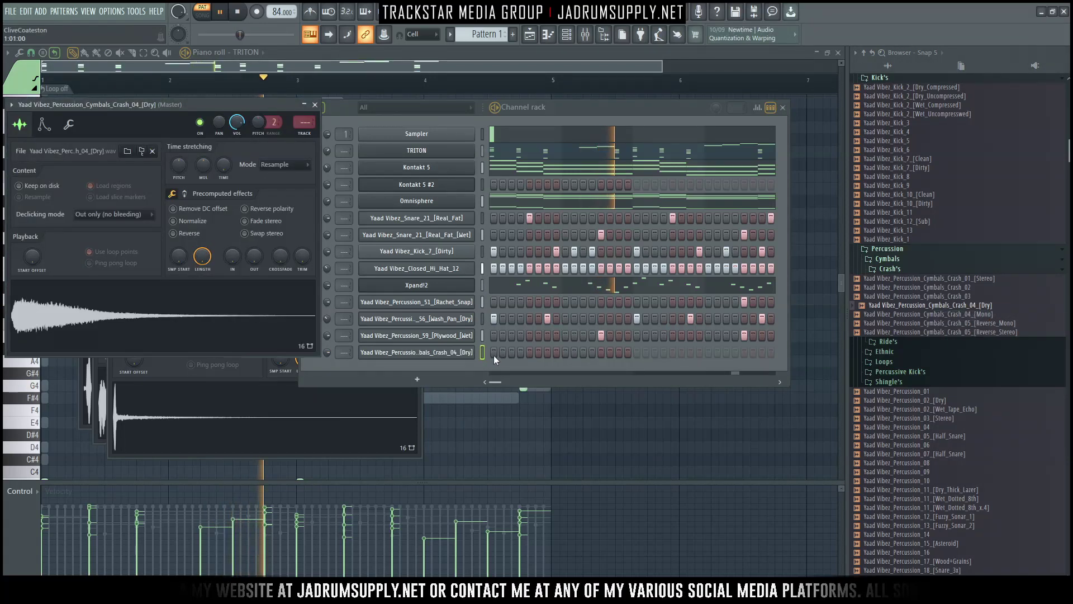
Place a Percussion_Cymbals_Crash_04_[Dry] hit on step 1 and bring up that channel's options
click(494, 353)
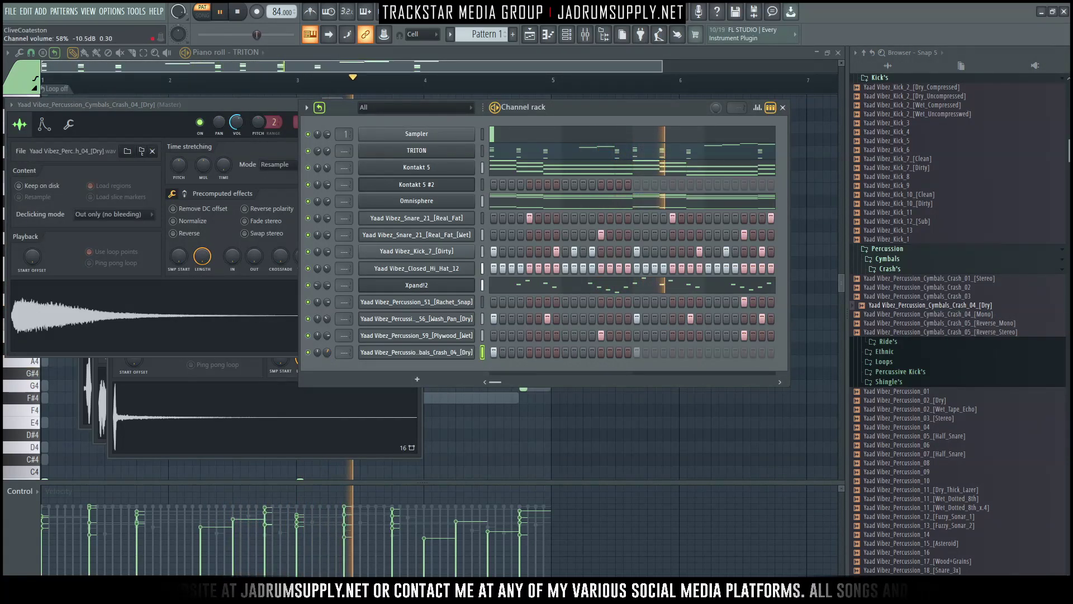
right_click(473, 352)
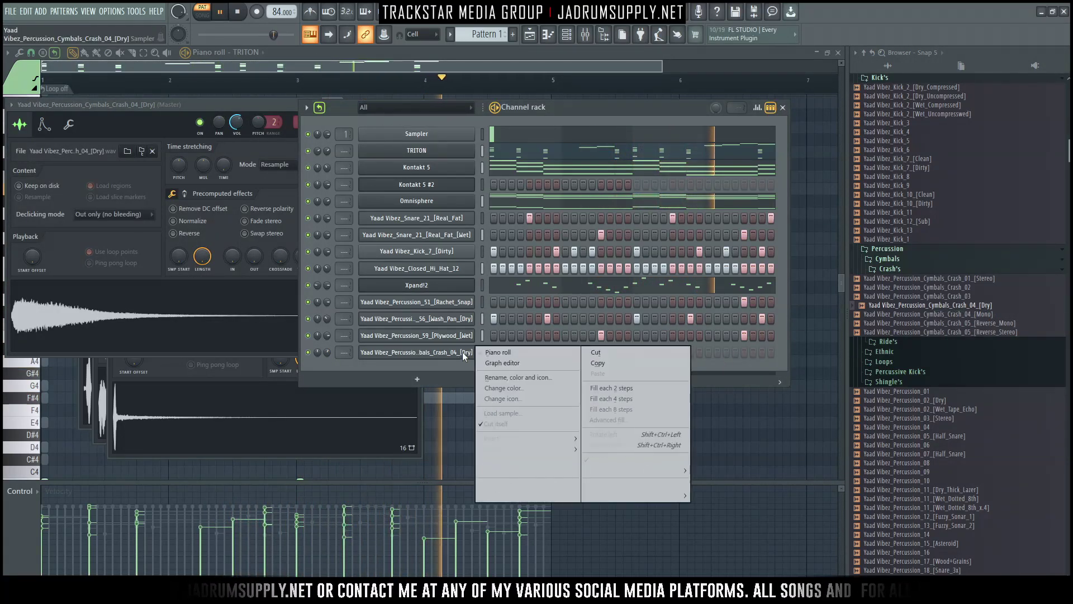
Place a single C5 note at the start of the Crash_04 channel's piano roll and turn its looping off
click(492, 353)
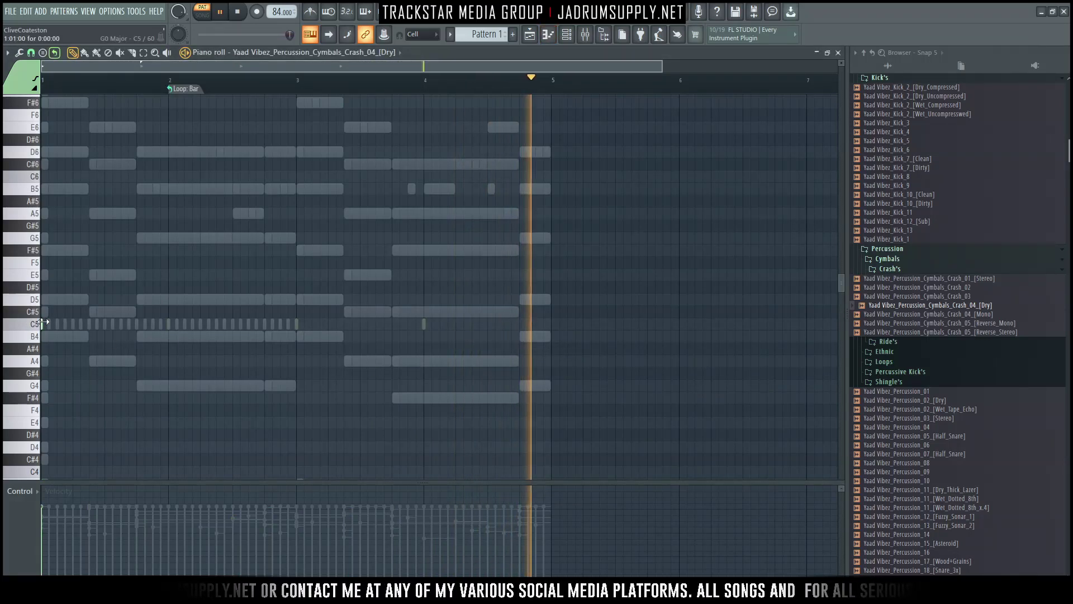
right_click(177, 91)
click(200, 106)
click(567, 35)
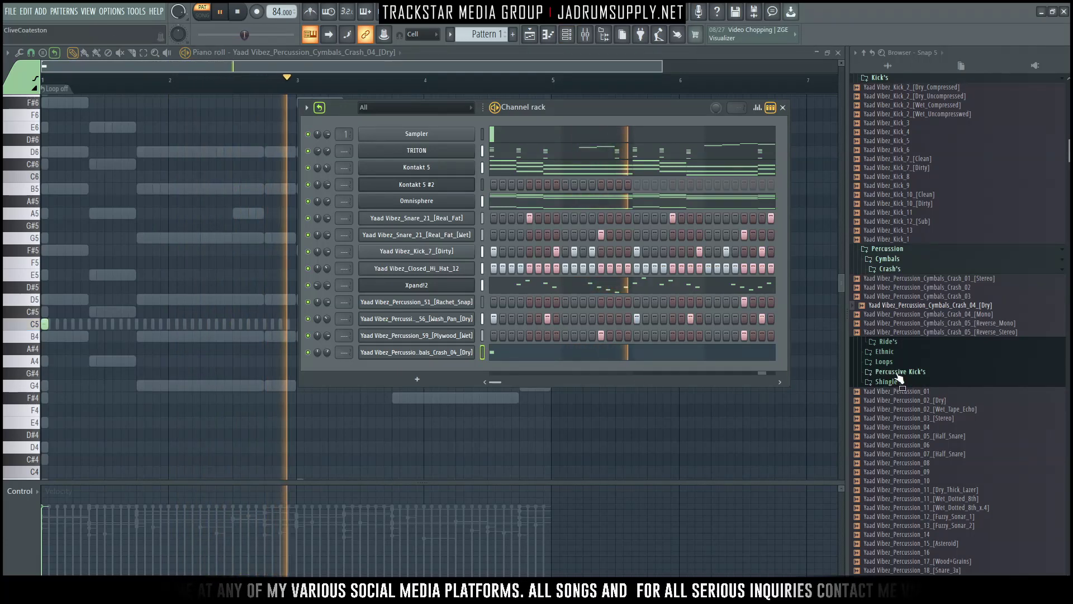
Add the Percussion_Ethnic_[Roll_1] sample as a new channel with one hit on step 17 at a reduced volume
click(885, 351)
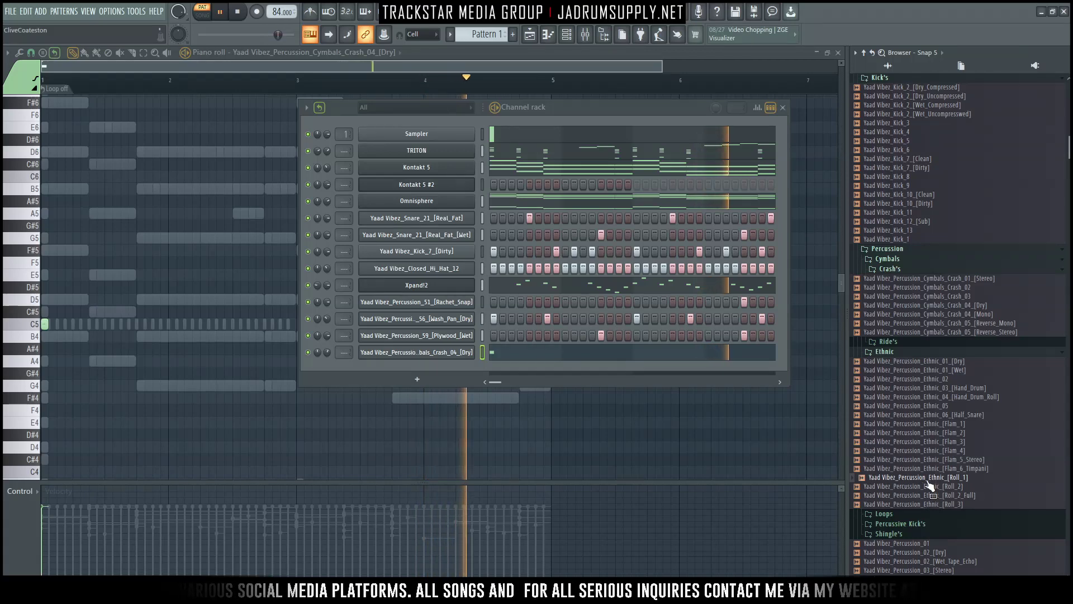
right_click(923, 477)
click(956, 452)
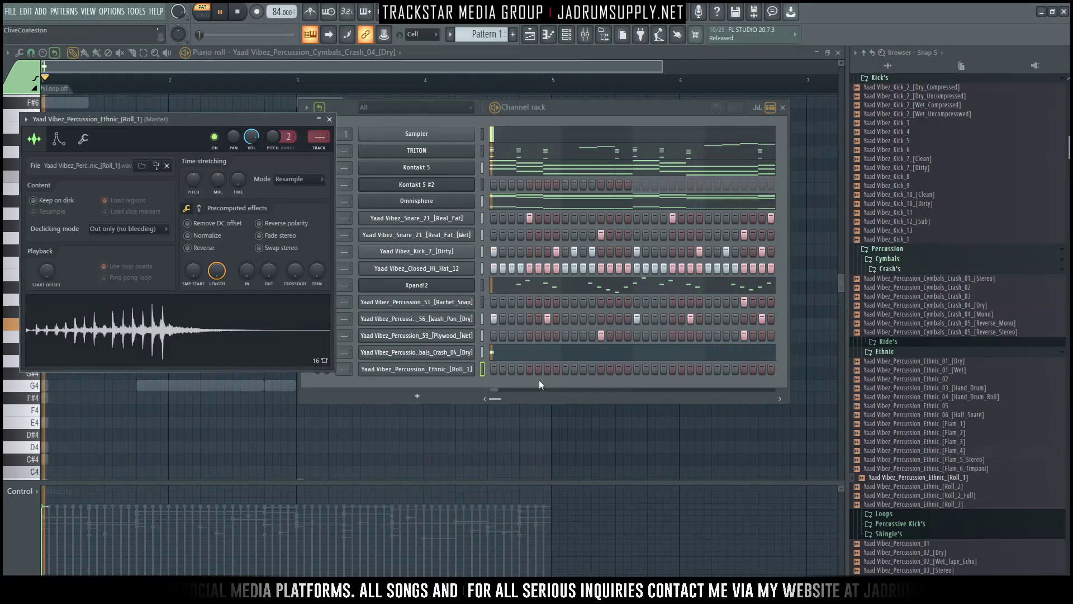
click(636, 369)
drag(327, 369, 327, 414)
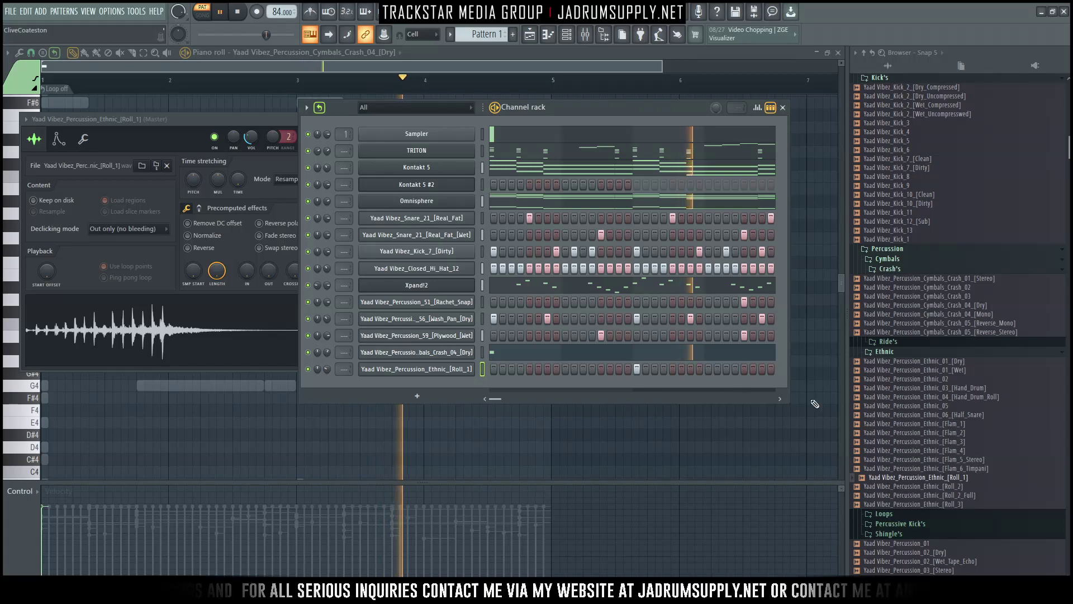
Audition other Ethnic percussion samples, including Roll_3 and Ethnic_02, and collapse the Ethnic folder
click(931, 505)
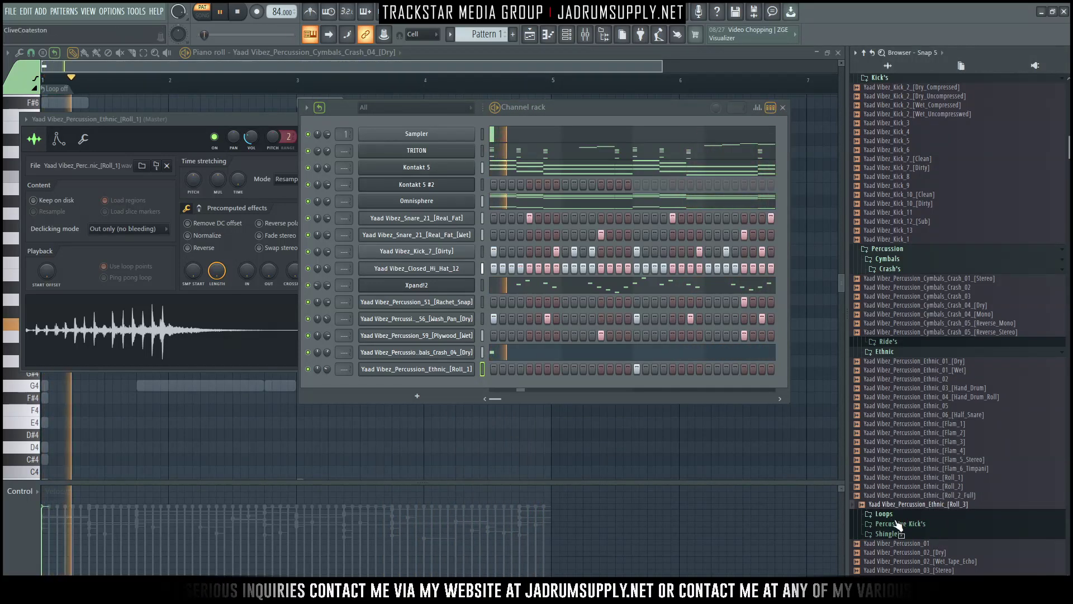
click(931, 423)
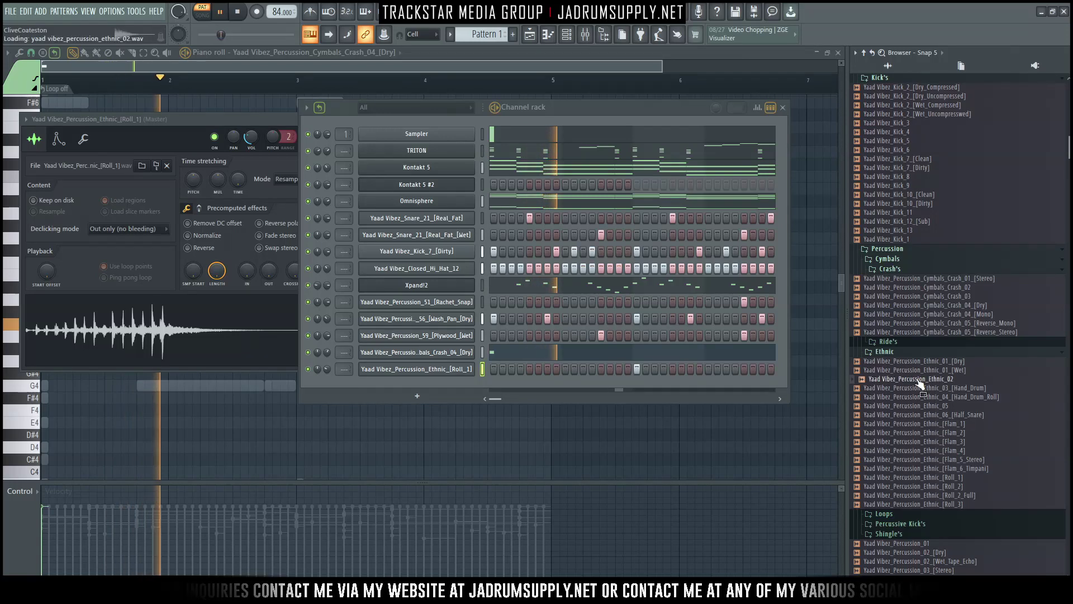
click(884, 351)
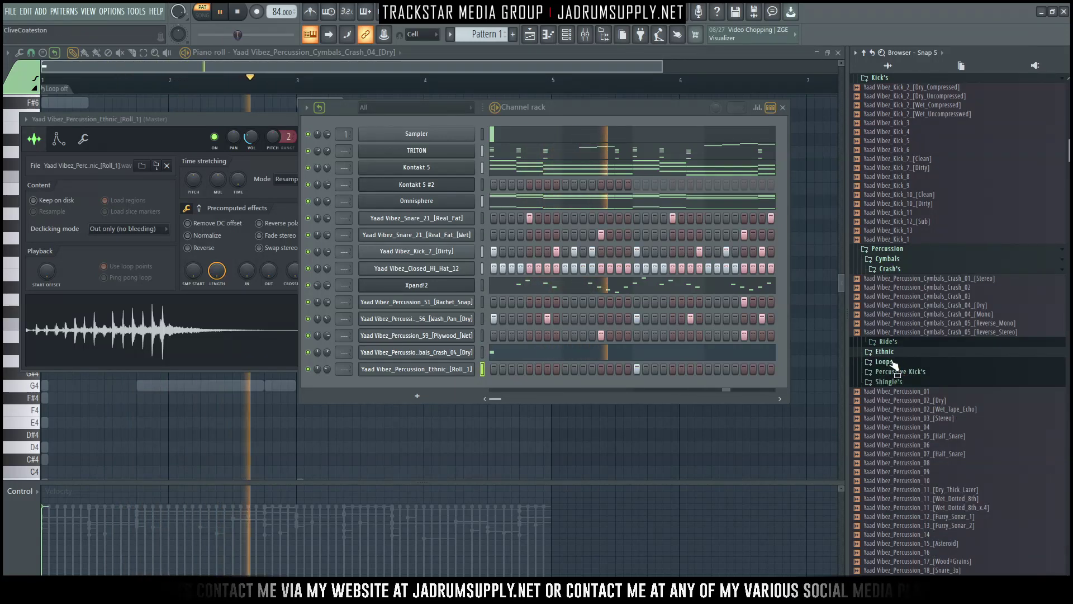
Load the Percussion_Cymbal_Ride_04 sample from the Ride's folder into a new channel
click(886, 342)
click(925, 378)
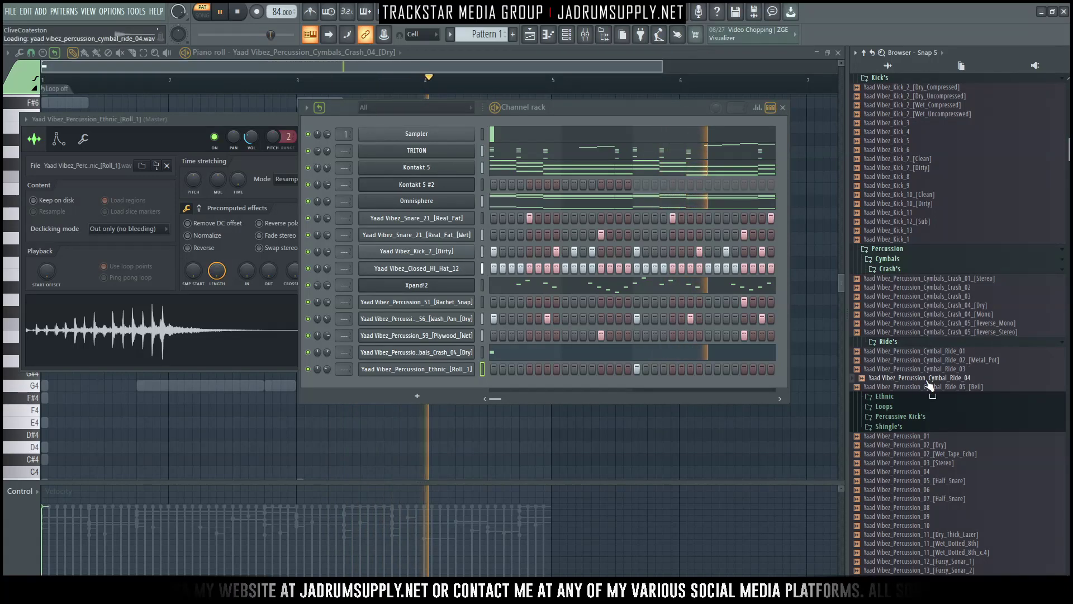
right_click(928, 386)
click(944, 388)
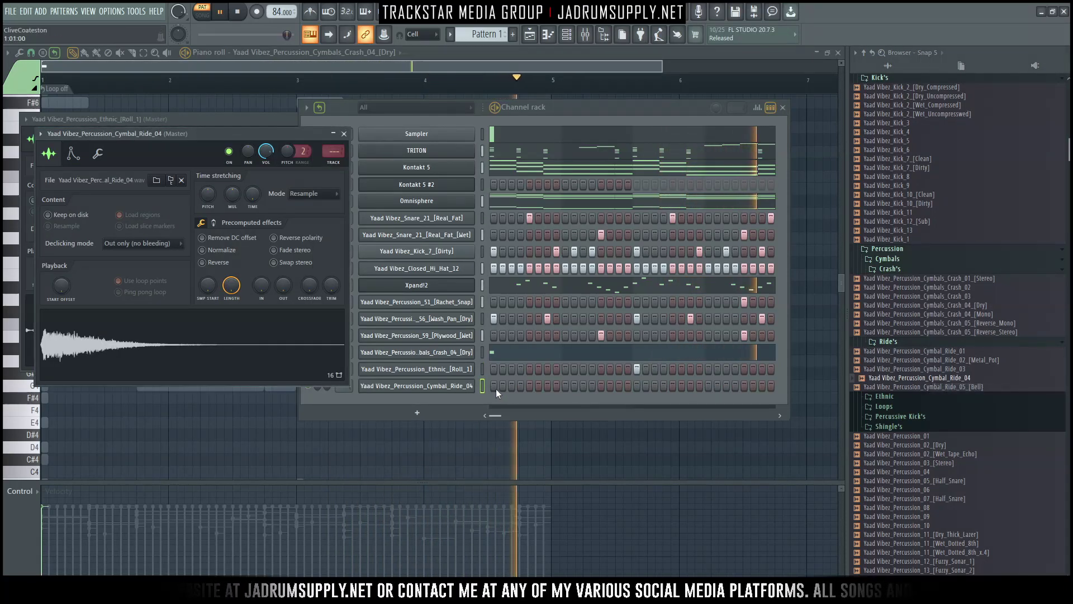
Place ride hits on every fourth step of the Cymbal_Ride_04 channel, starting at step 1, and lower the channel's volume
click(493, 386)
click(529, 386)
click(566, 386)
click(601, 386)
click(636, 385)
click(673, 386)
click(708, 386)
drag(327, 386, 327, 393)
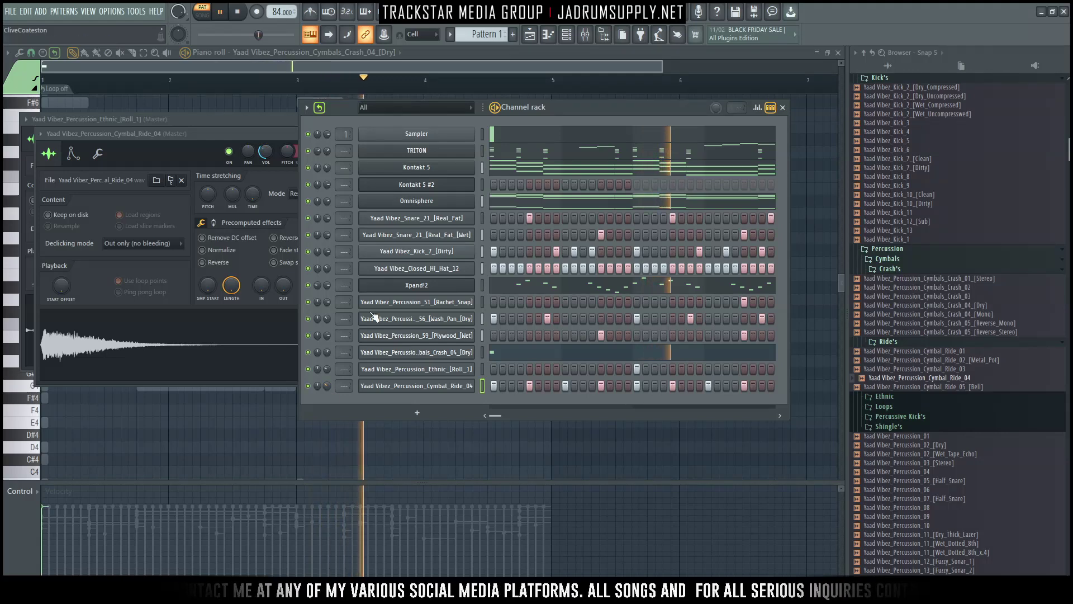
Turn on bar looping for the ride notes in the Cymbal_Ride_04 piano roll, with the loop point at bar 3
right_click(444, 385)
click(484, 389)
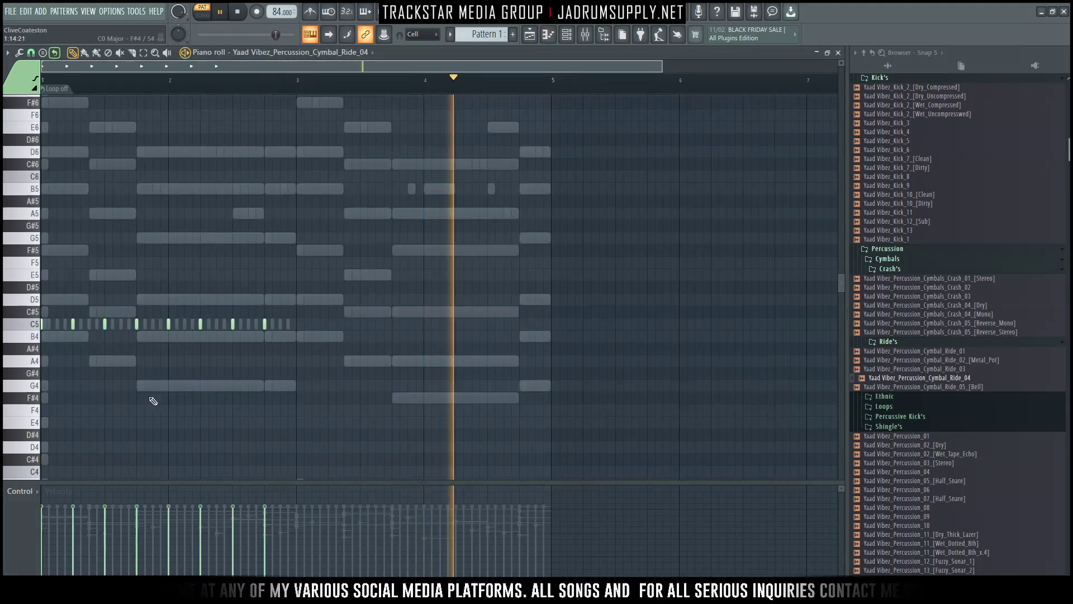
click(56, 90)
click(74, 138)
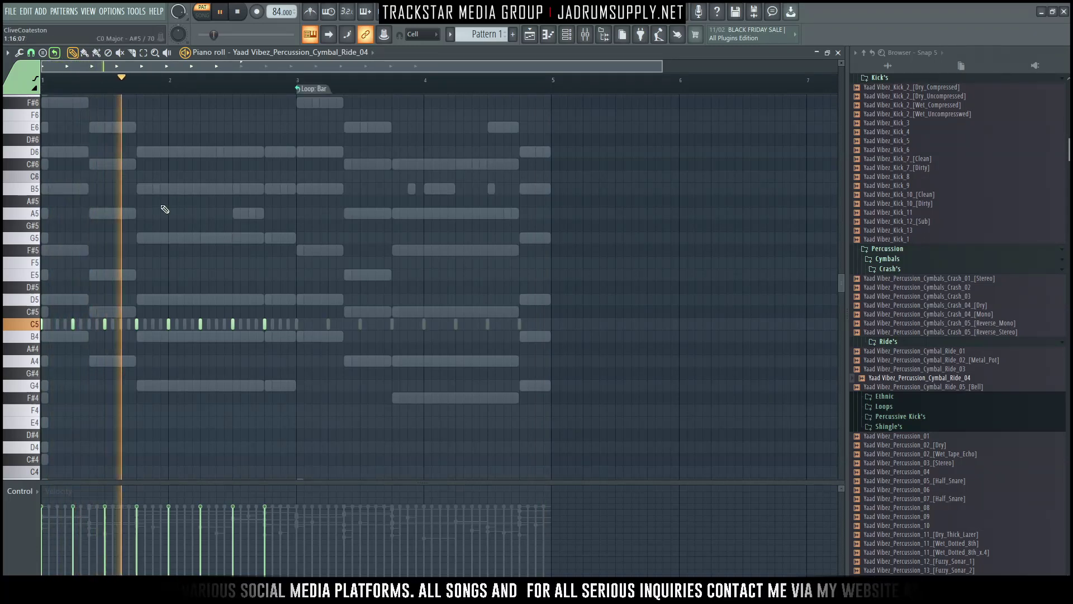
Stop playback and use the note pan control to pan the ride hits alternately to opposite sides
key(space)
click(38, 492)
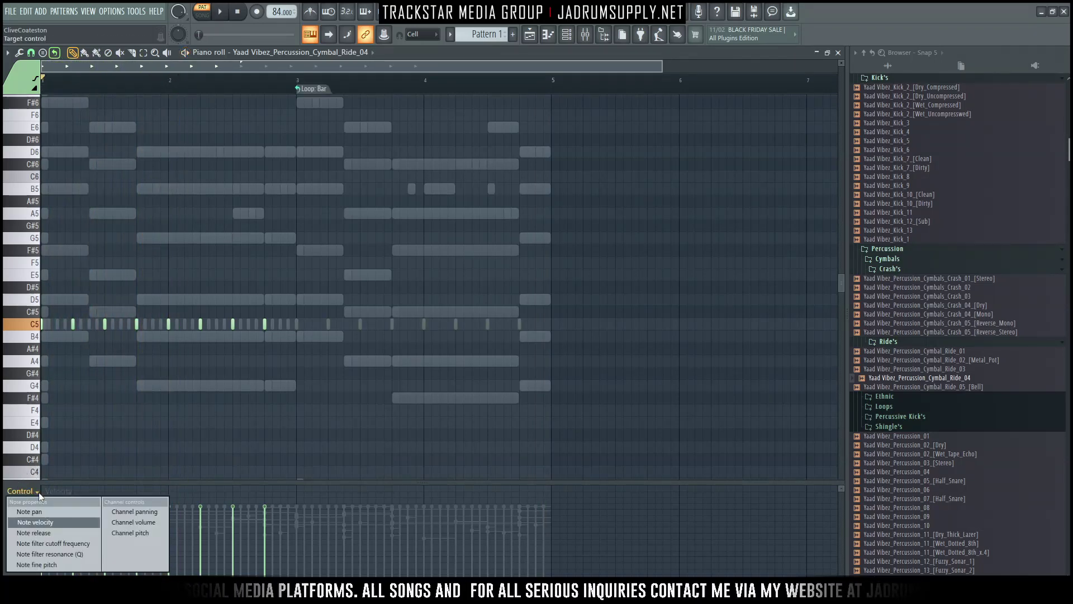
click(45, 512)
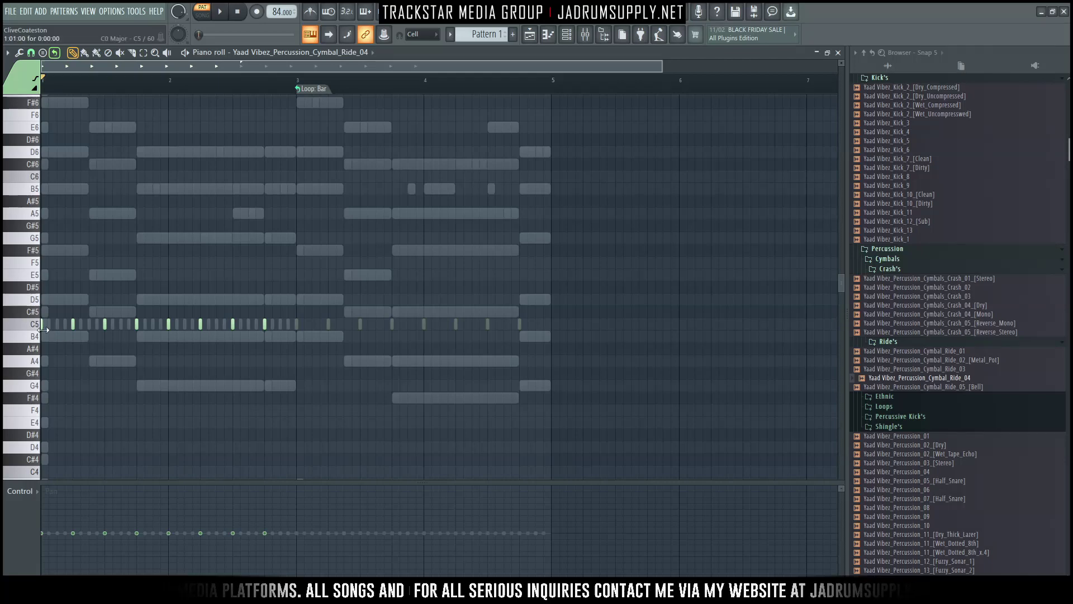
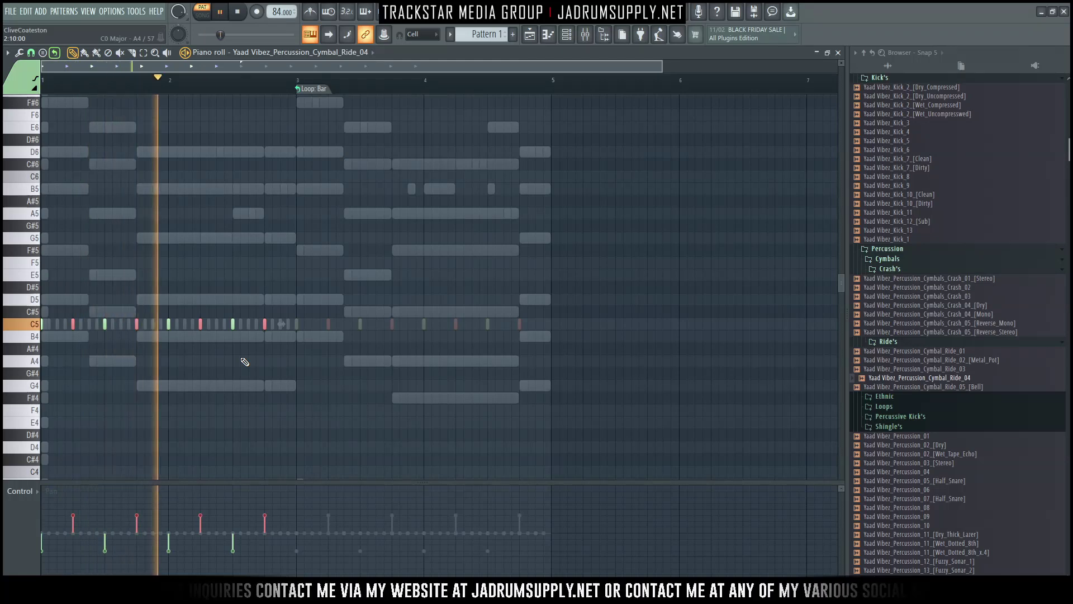
Adjust the Xpand!2 channel's volume in the channel rack, select the Kontakt 5 channel and stop playback
click(566, 35)
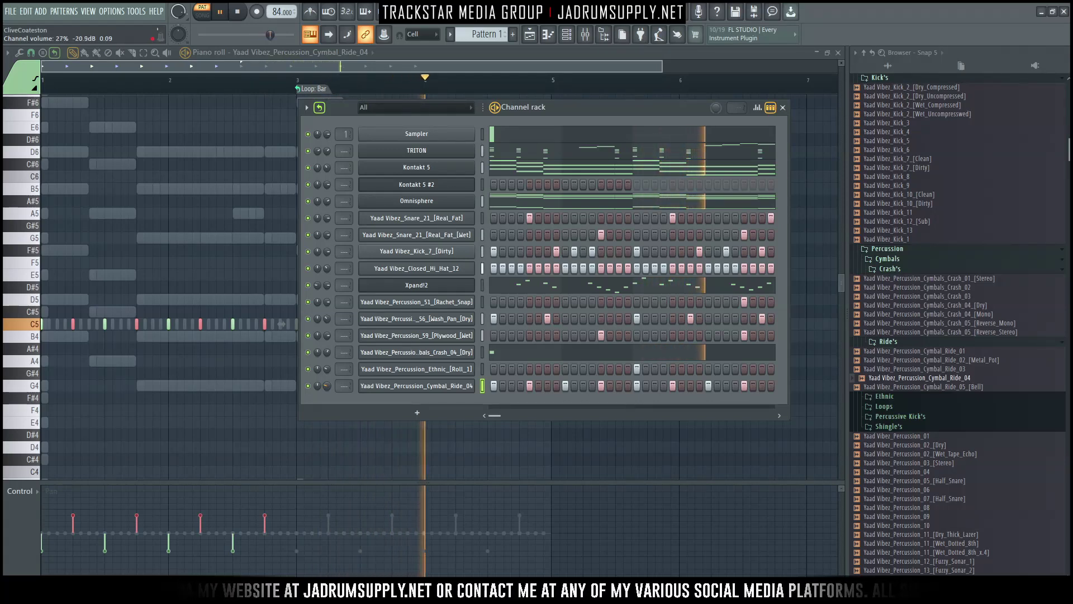
drag(331, 285, 331, 288)
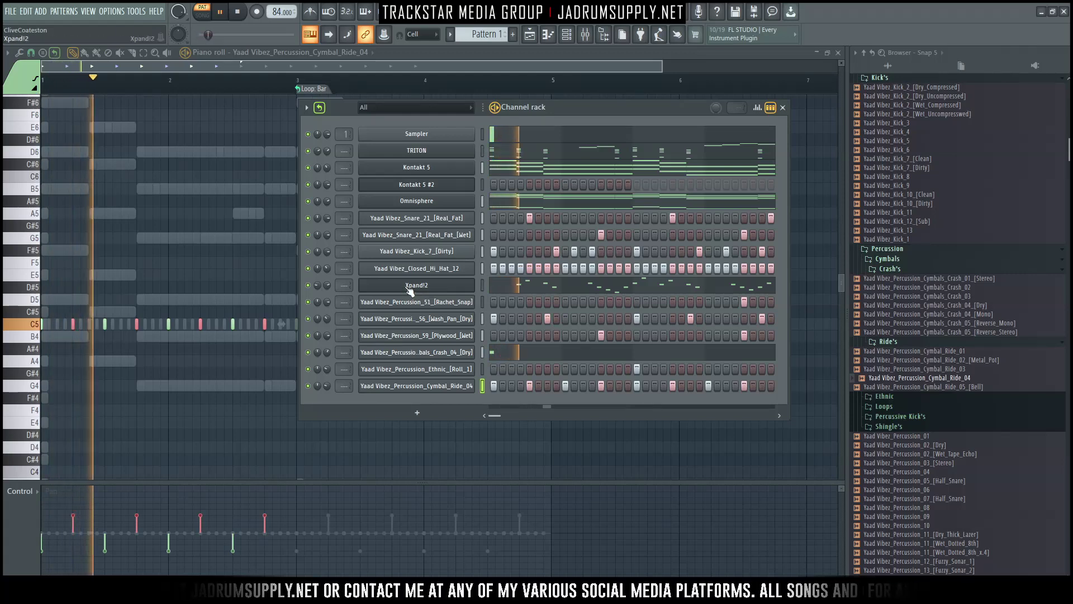
click(483, 169)
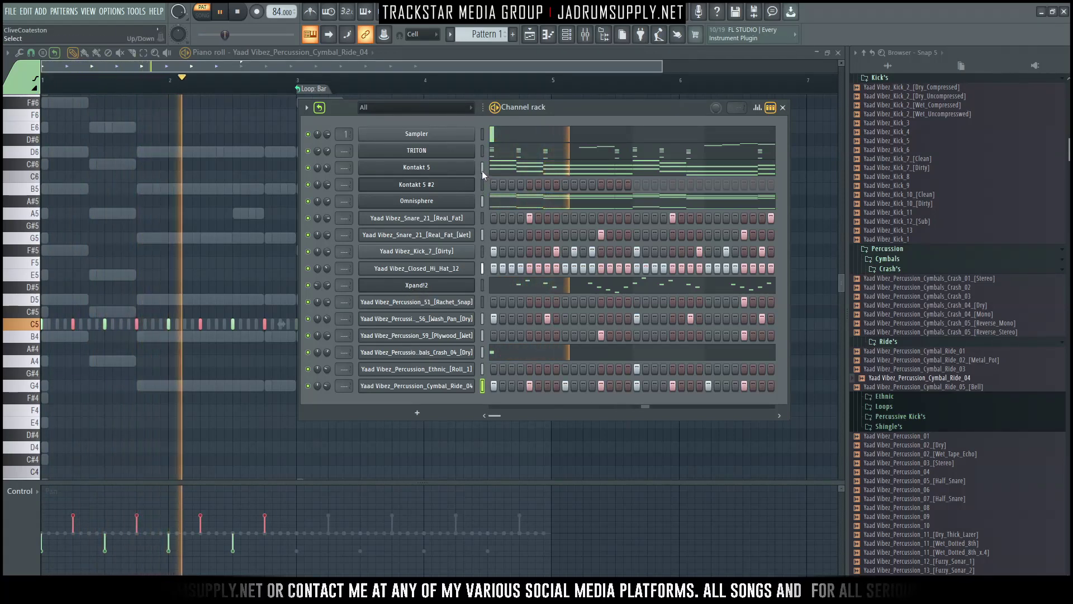
key(space)
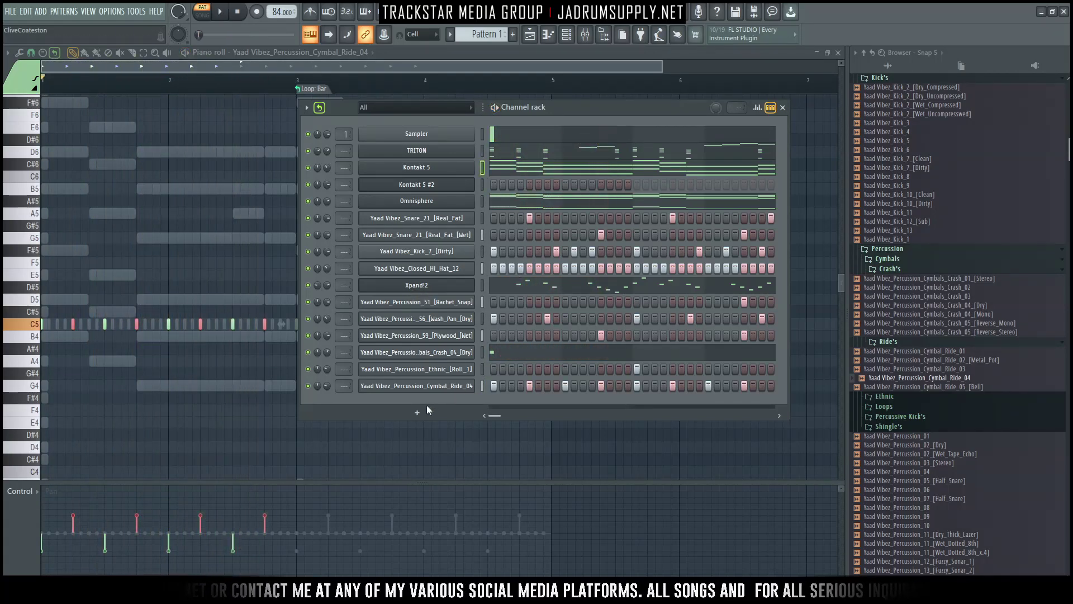
Add the IK Multimedia Hammond B-3X as a new channel and reposition its plugin window
click(424, 414)
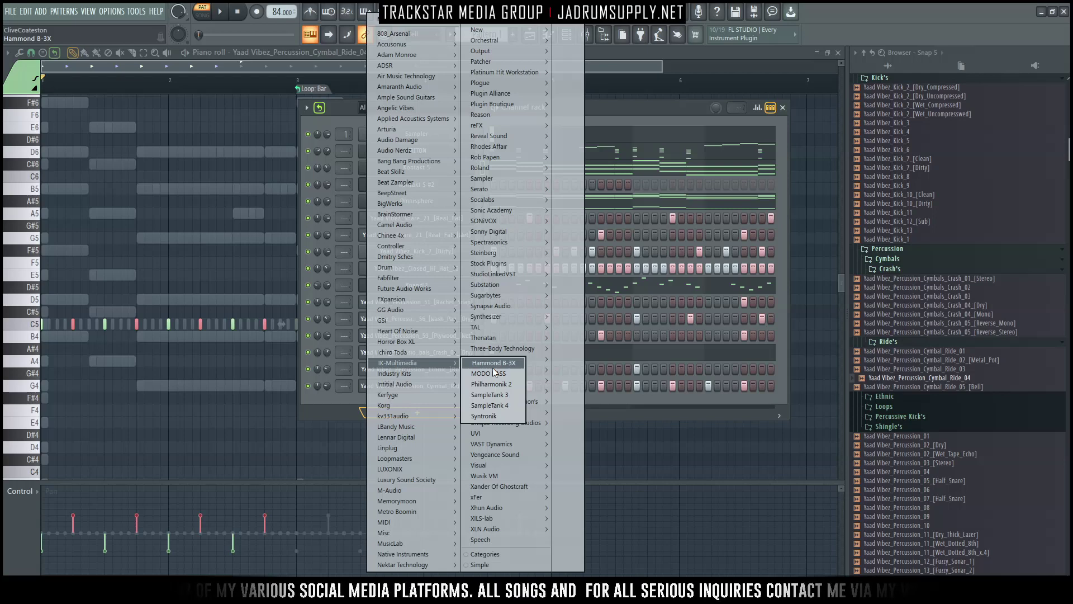
click(492, 366)
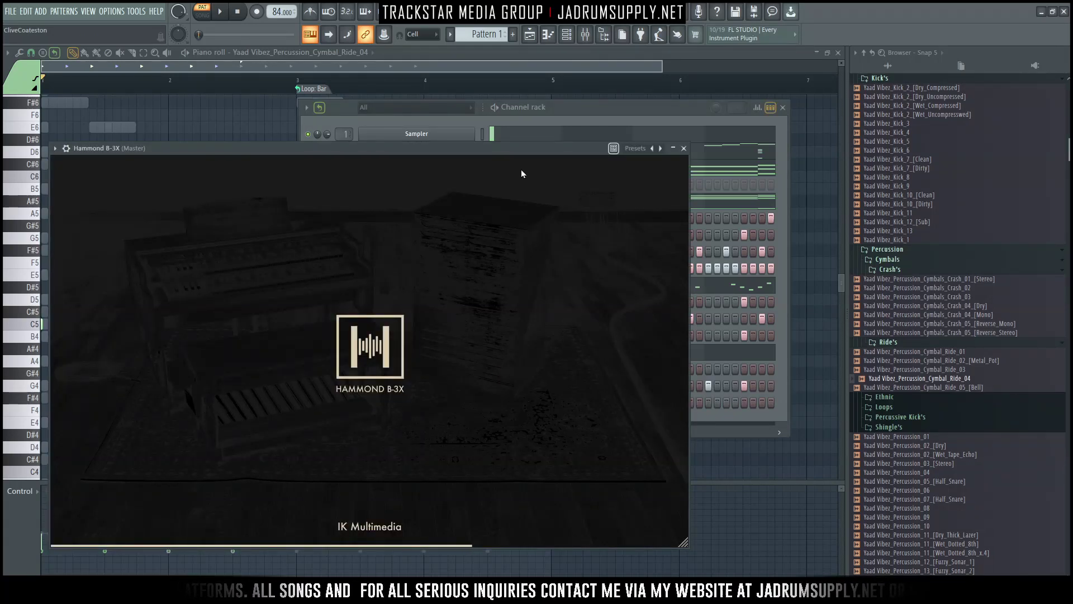
drag(494, 150, 570, 104)
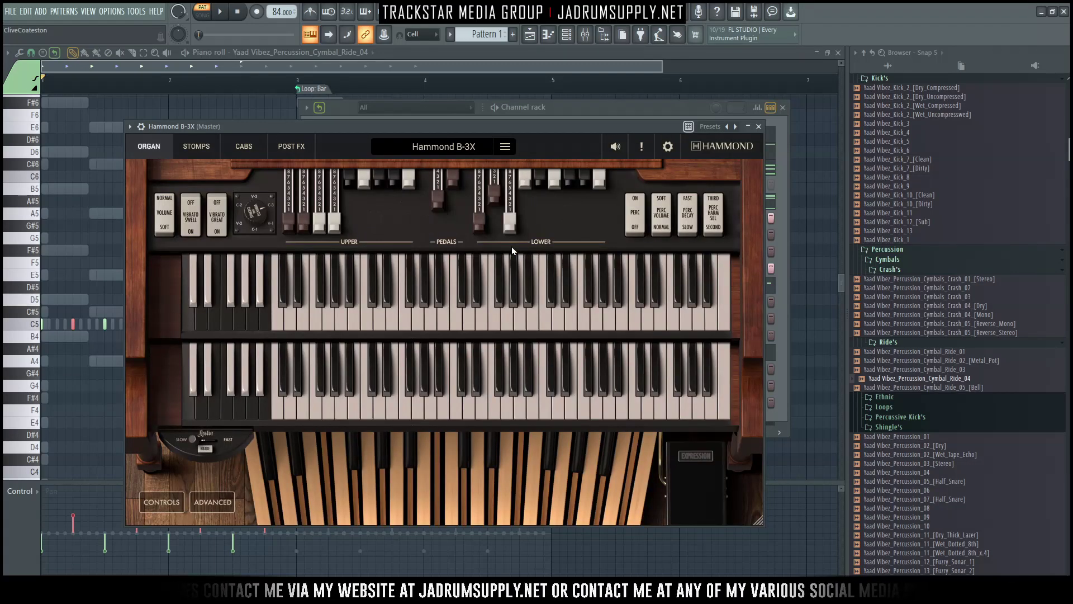
Browse the Hammond B-3X presets and load Church Organ
click(443, 146)
mouse_move(429, 584)
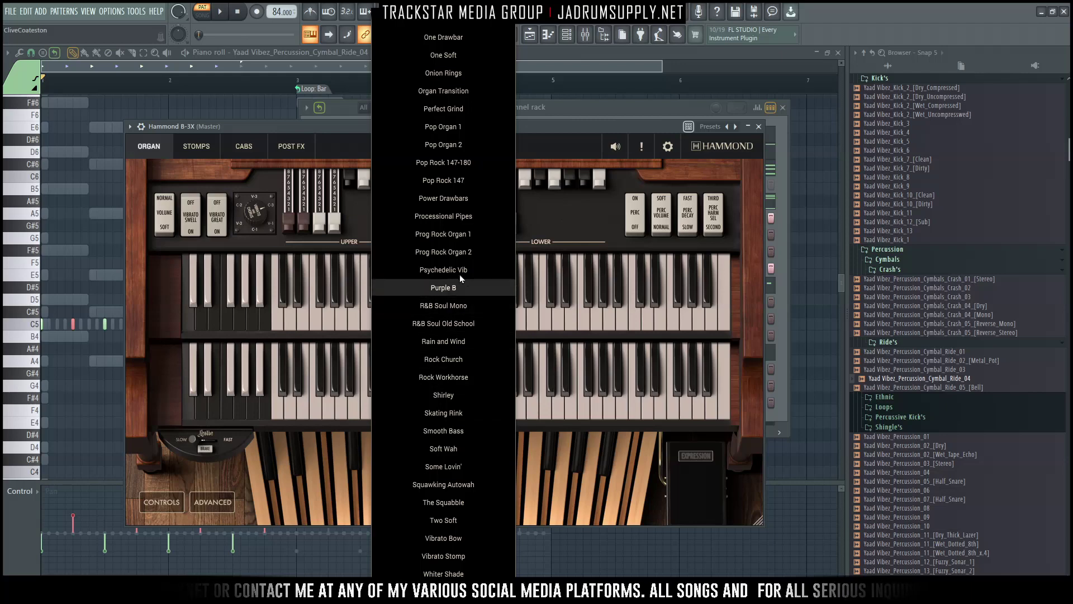
scroll(444, 168, up, 3)
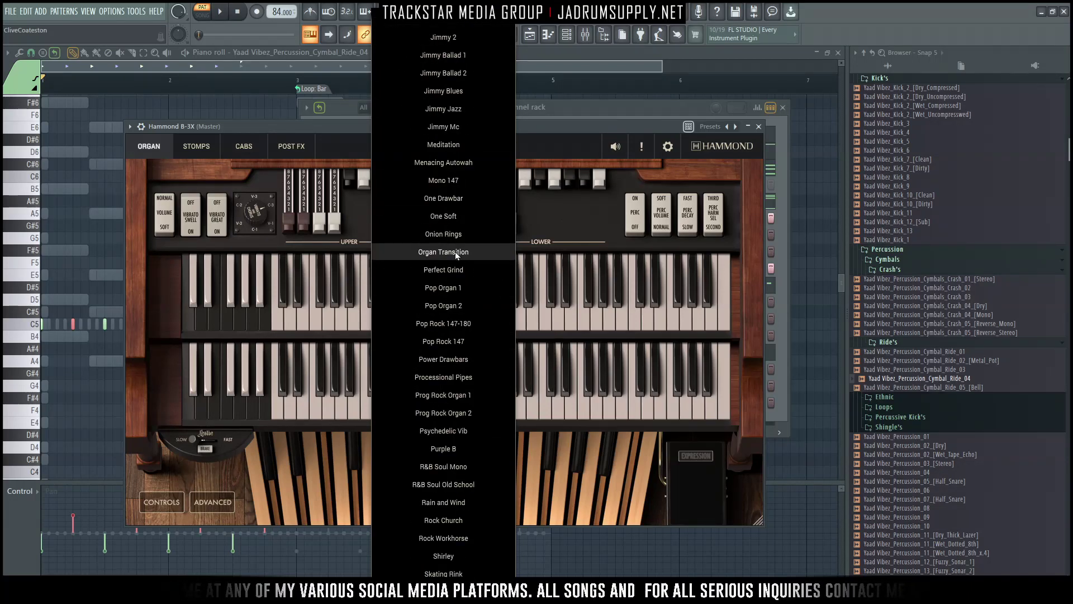
scroll(458, 246, up, 8)
scroll(448, 213, down, 9)
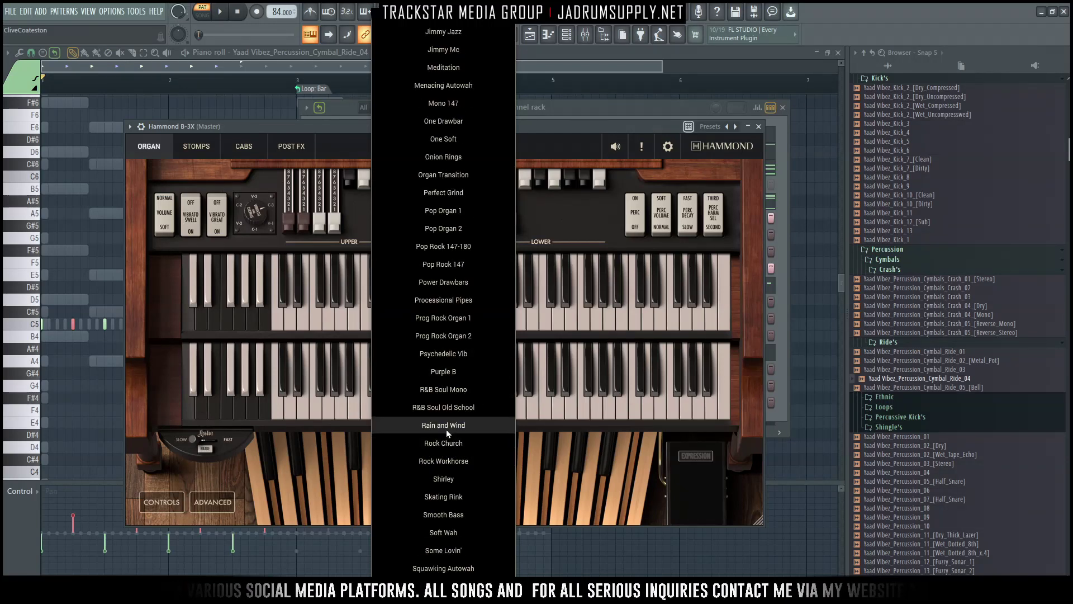
scroll(448, 436, up, 9)
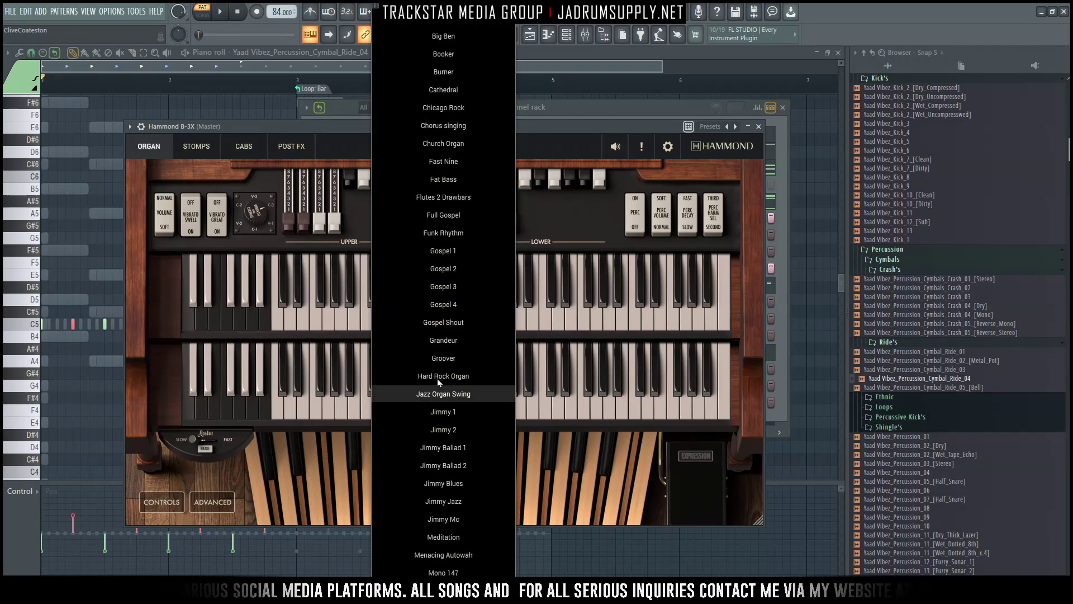
click(443, 144)
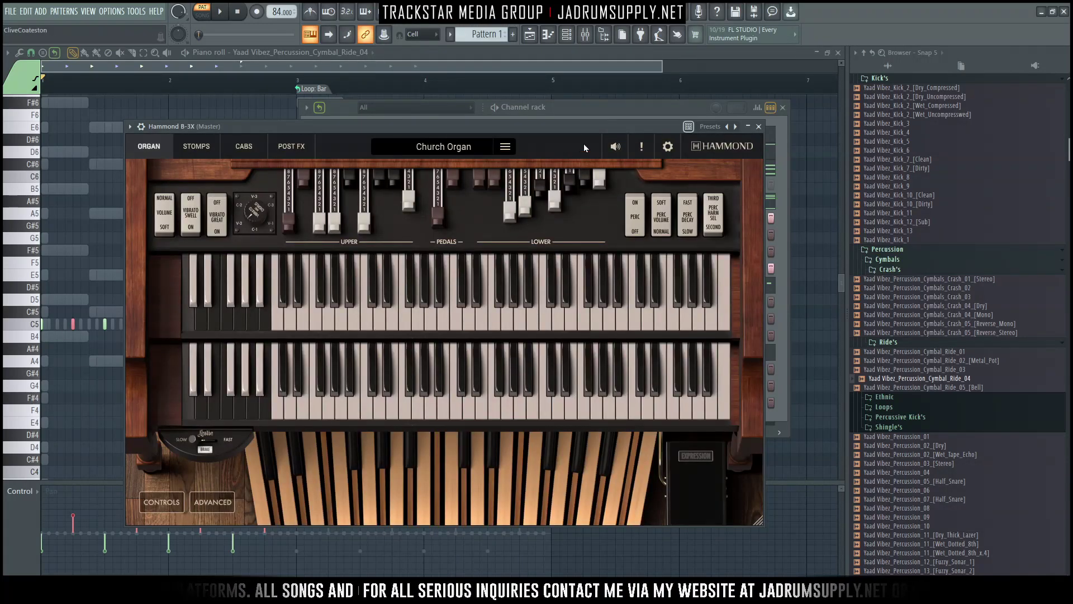
Copy the Omnisphere notes to the Hammond B-3X channel and play only those two channels together
click(618, 107)
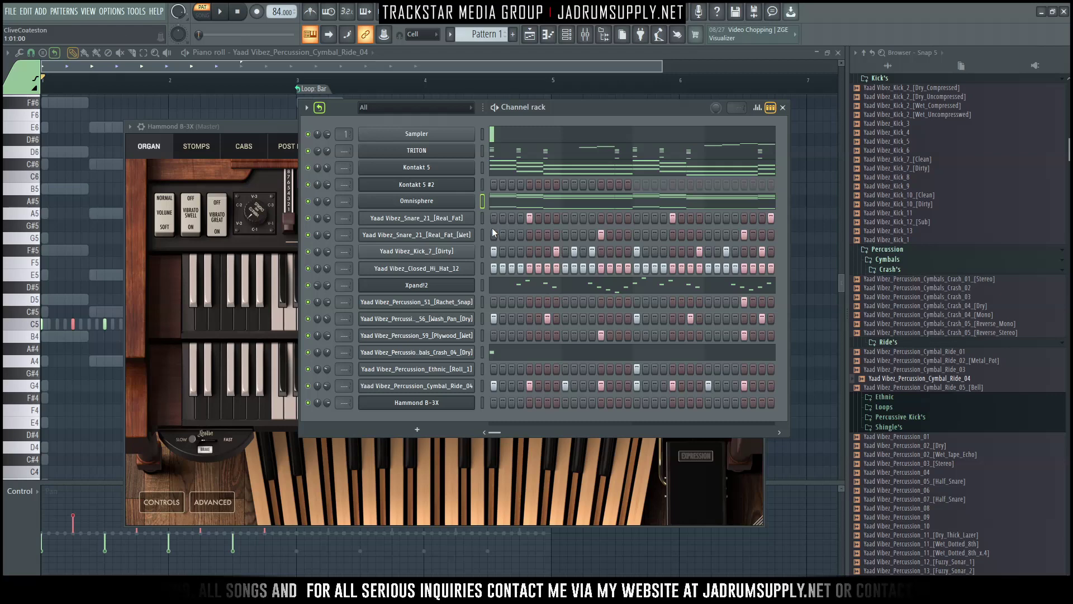
click(482, 404)
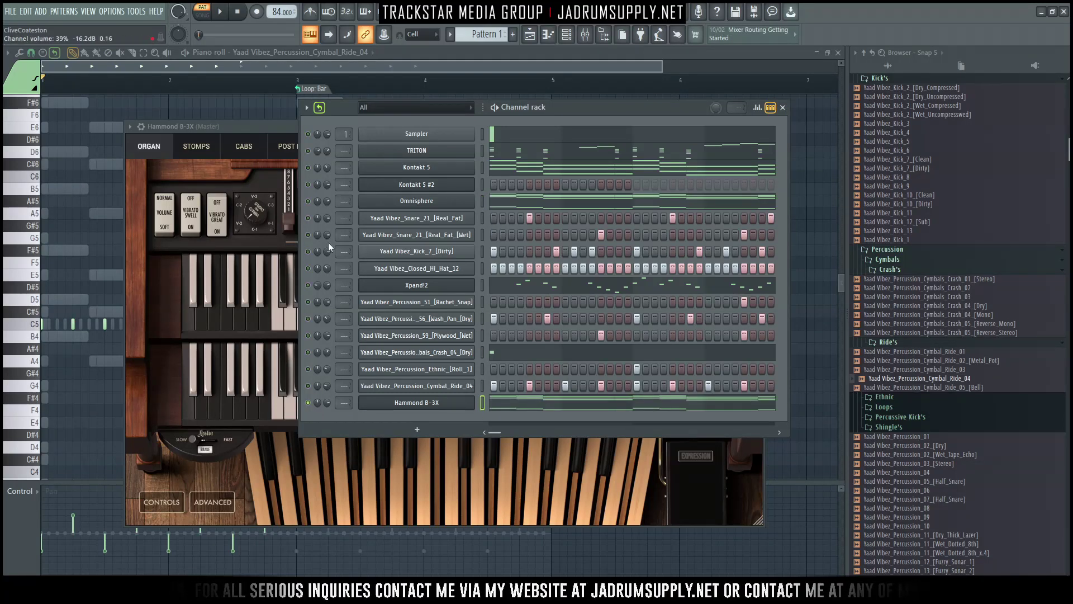
click(308, 201)
key(space)
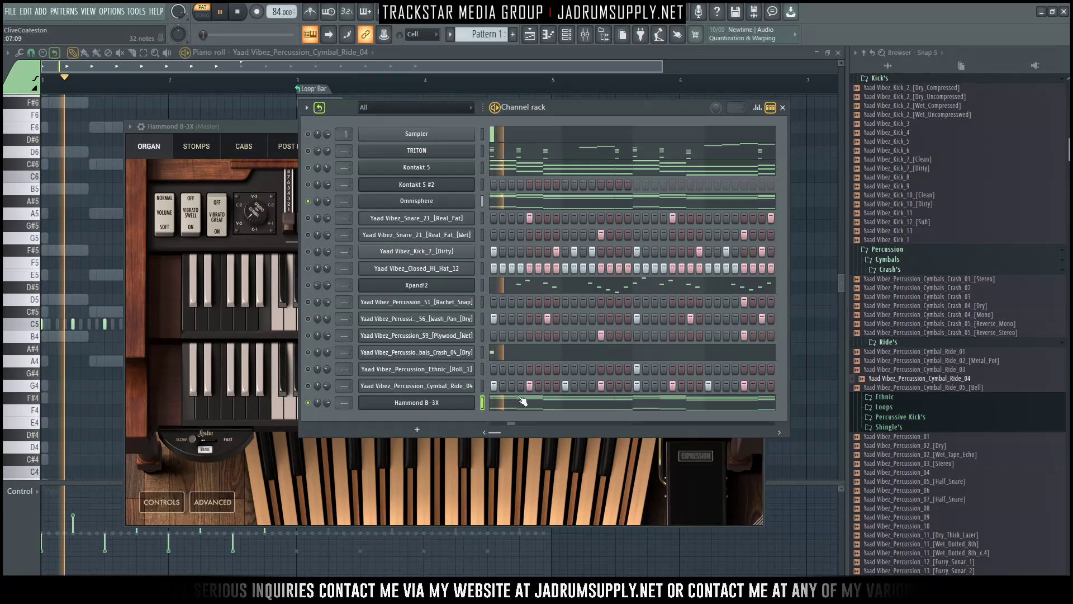
Show note velocity in the Hammond B-3X piano roll and transpose all its notes up one octave
click(506, 402)
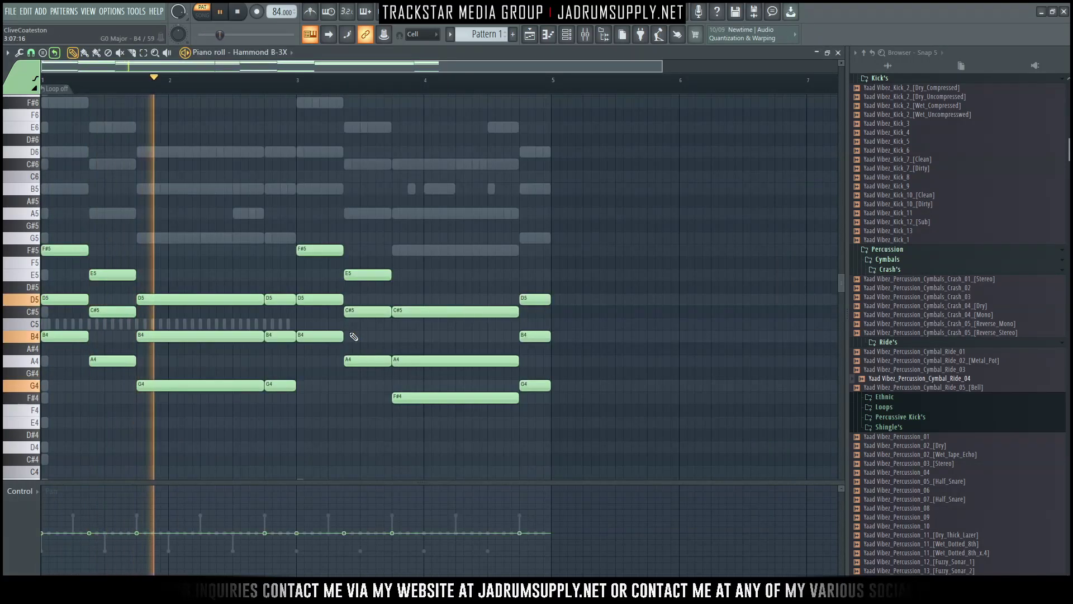
click(34, 492)
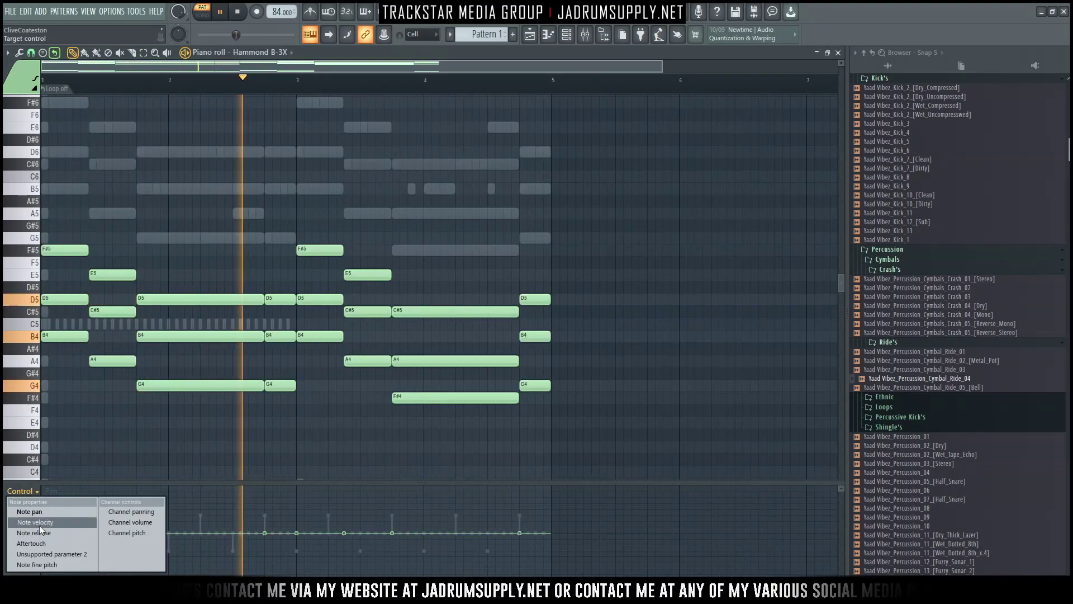
click(40, 525)
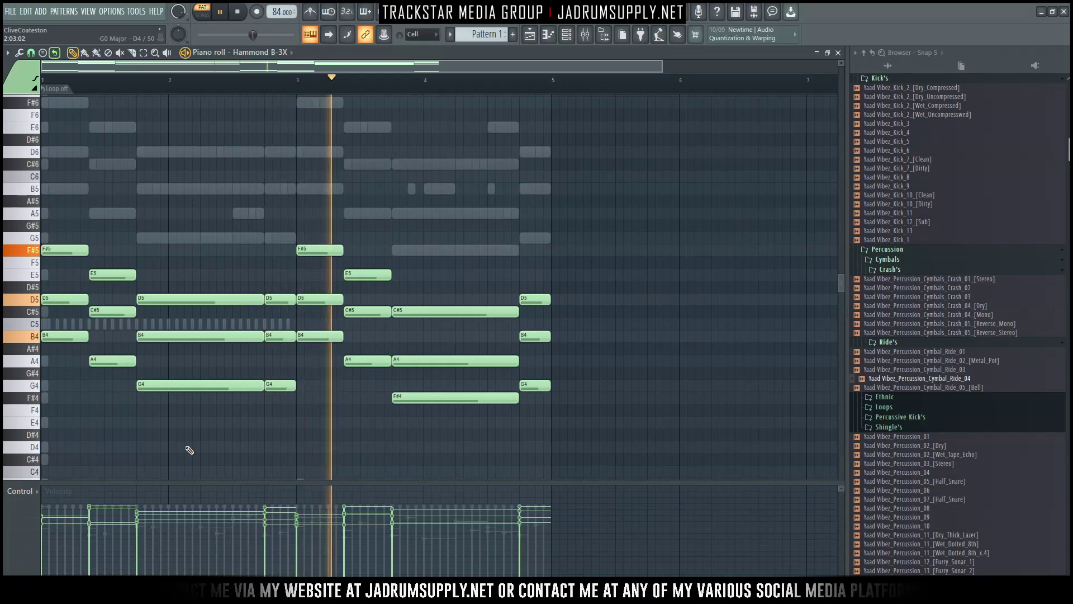
key(space)
key(ctrl+Up)
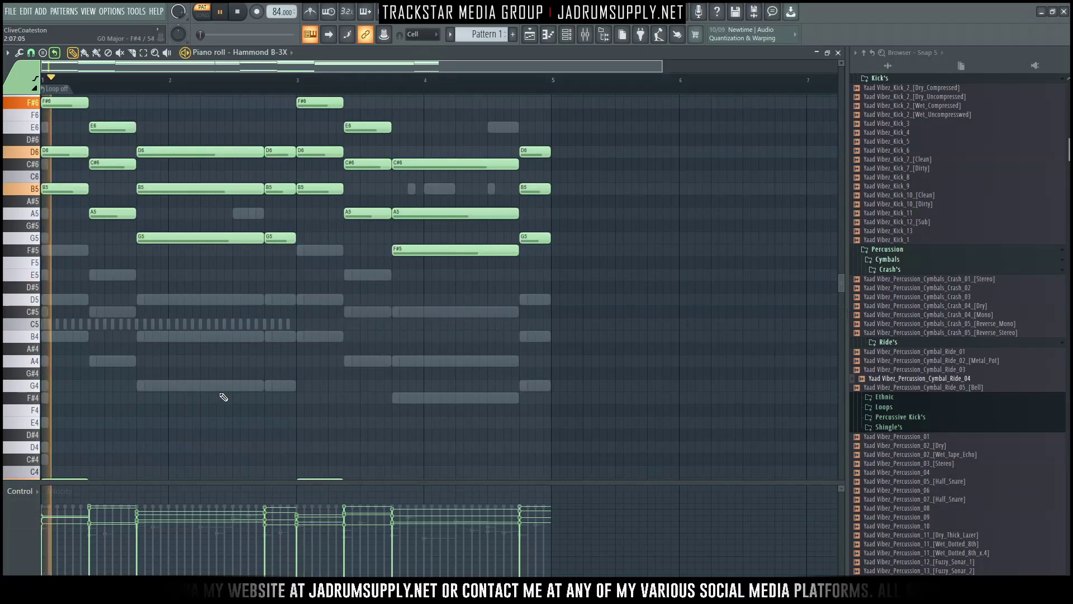
Load the Fast Nine preset in the Hammond B-3X and audition it with the pattern
key(F6)
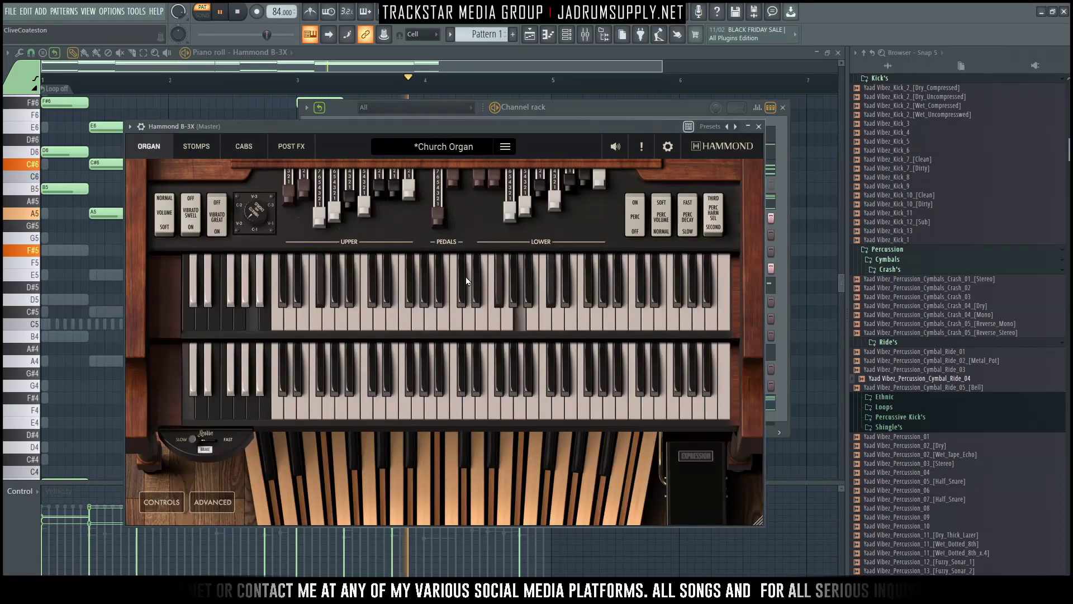
key(space)
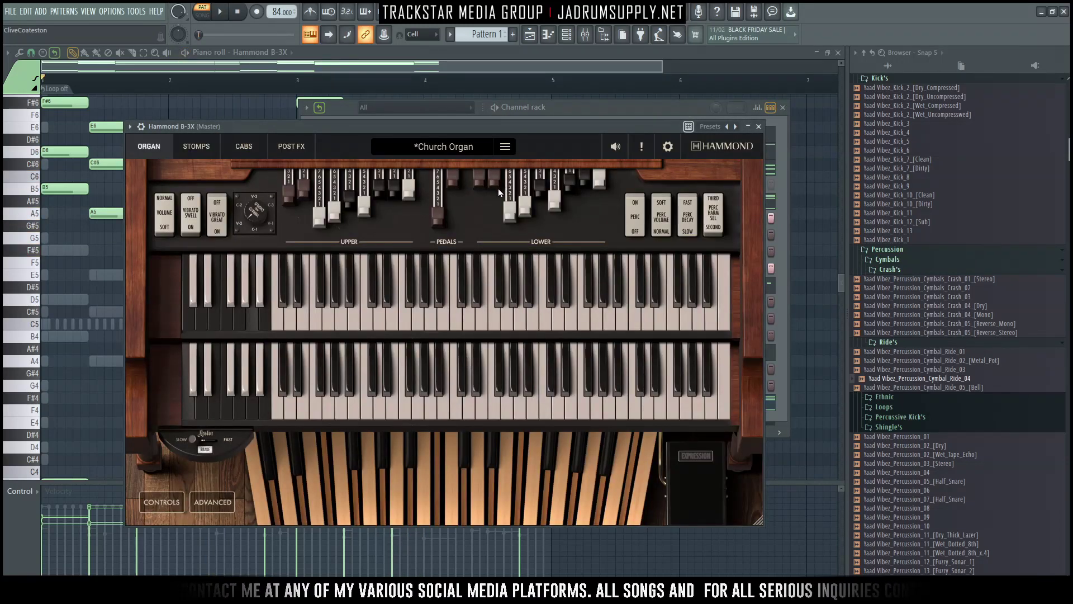
click(451, 149)
click(459, 161)
key(space)
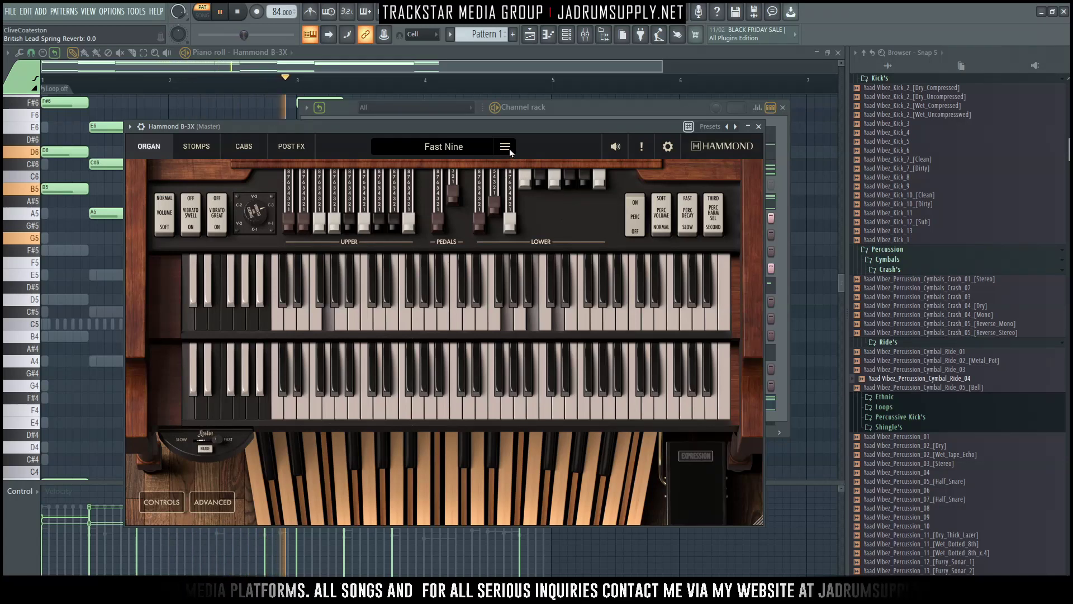
key(space)
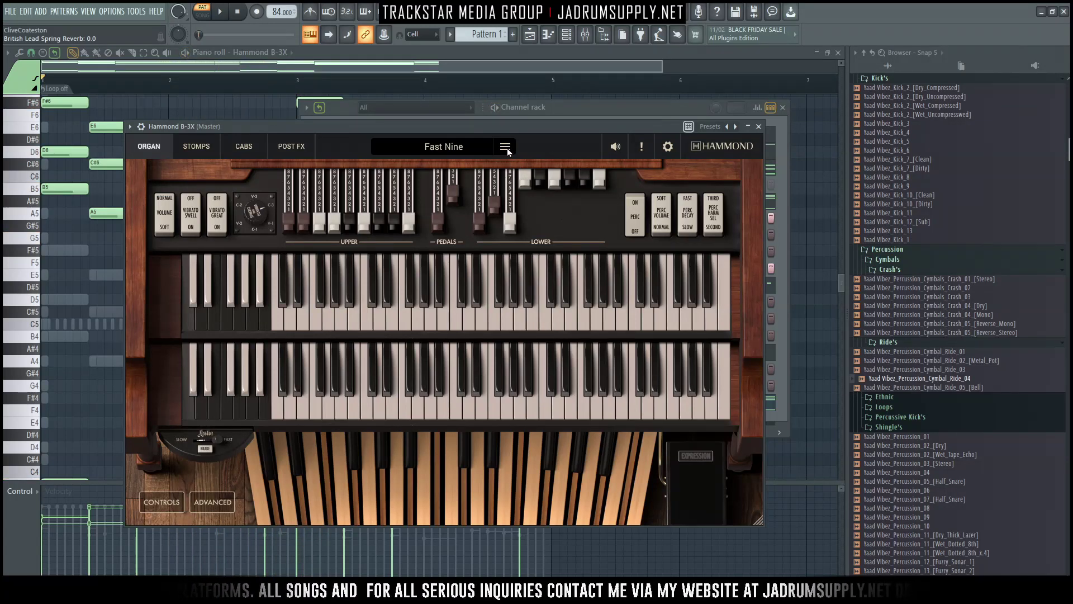
click(506, 147)
click(575, 146)
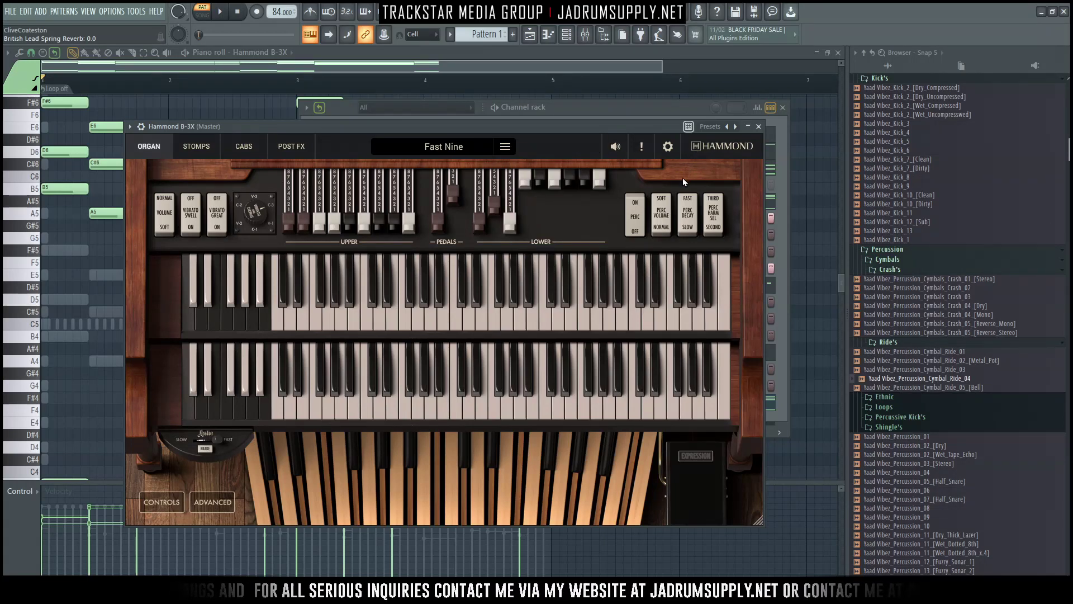
Compare the Hammond B-3X Leslie cabinet models during playback and choose the 147 cabinet
click(291, 146)
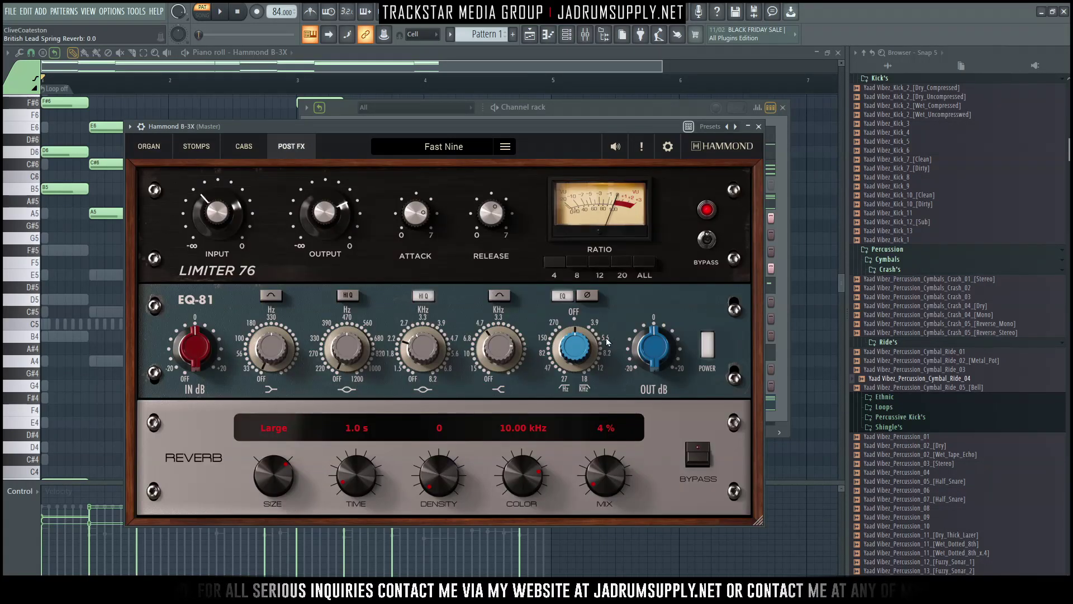
click(241, 147)
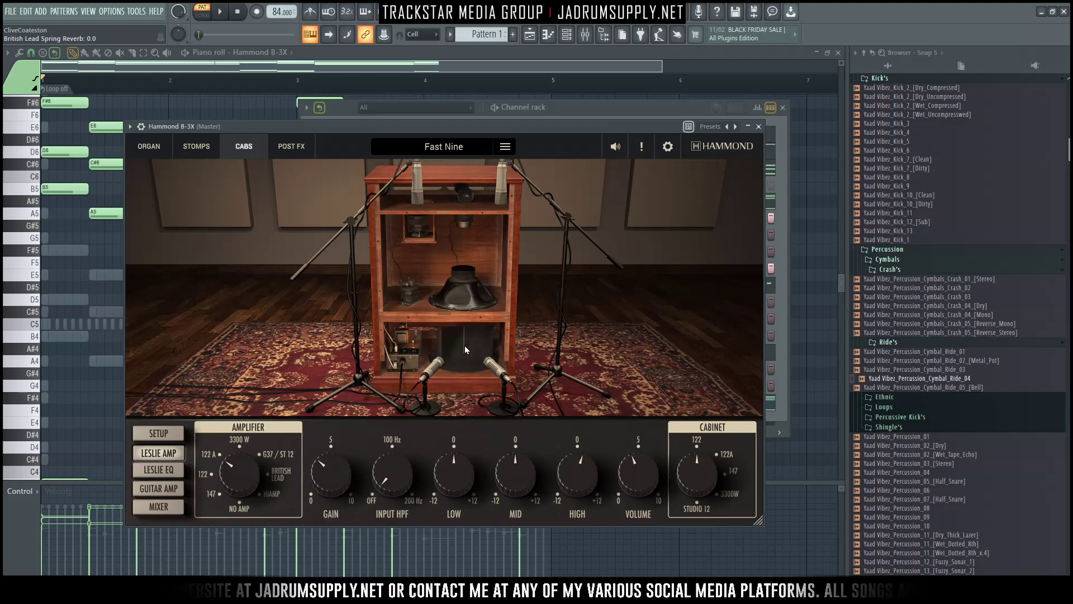
click(165, 509)
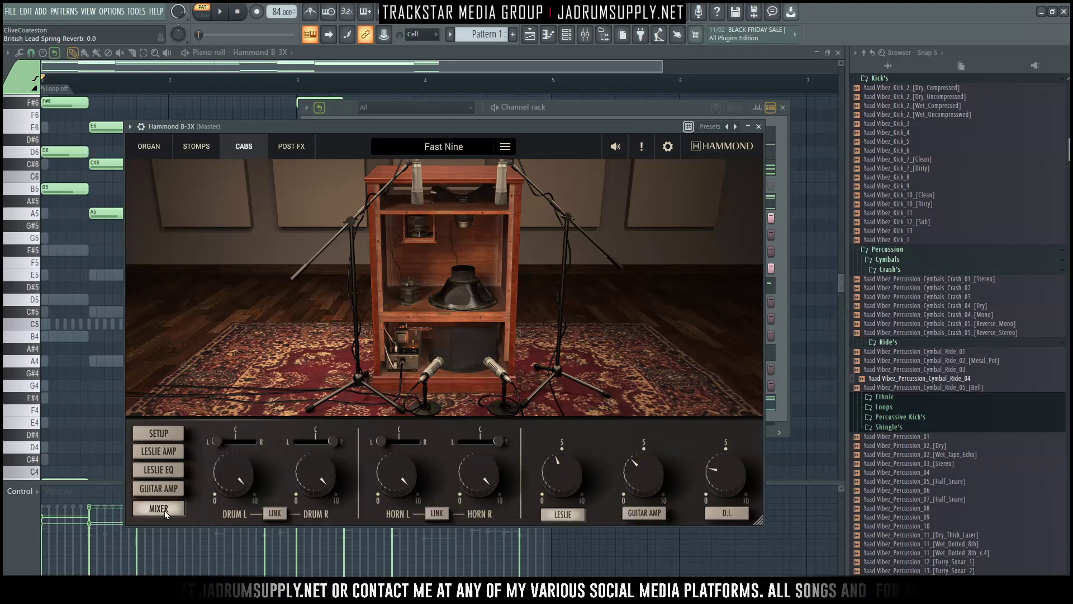
click(162, 452)
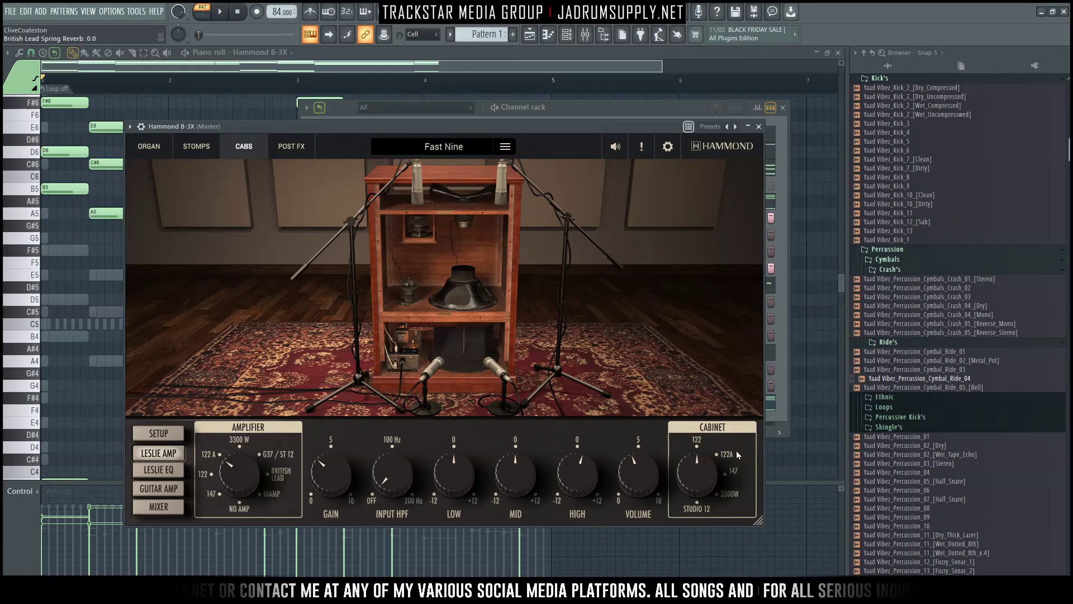
drag(700, 482, 703, 391)
drag(707, 428, 708, 496)
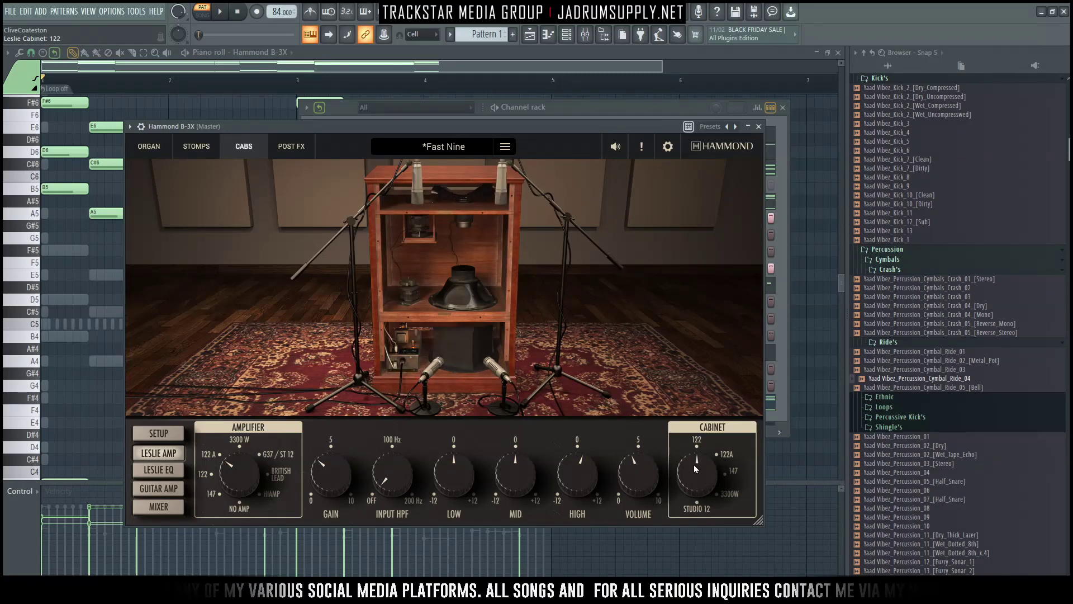
key(space)
scroll(696, 478, up, 1)
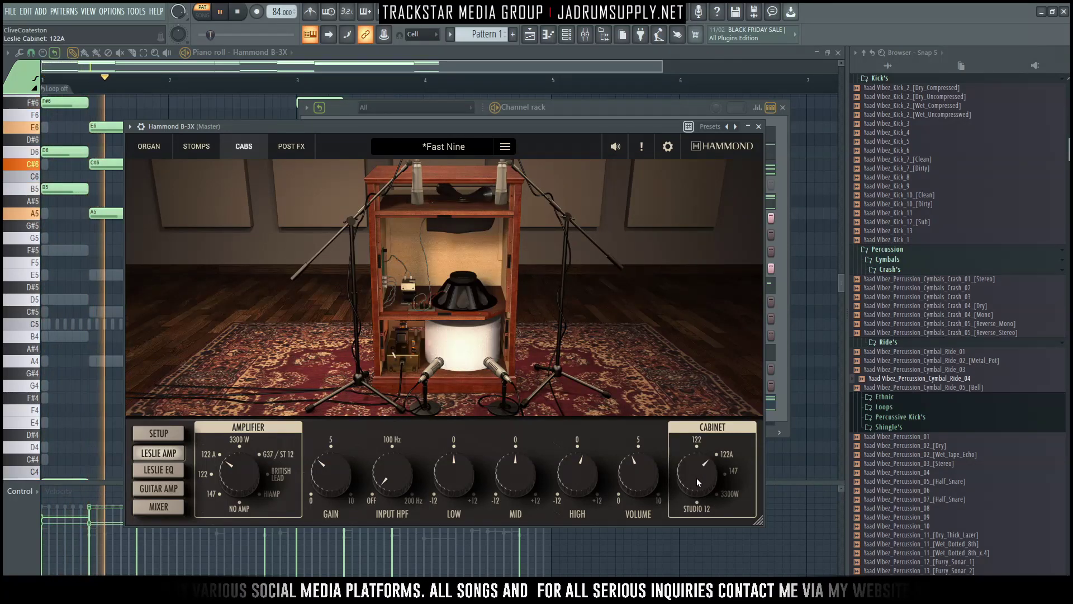
scroll(697, 478, up, 1)
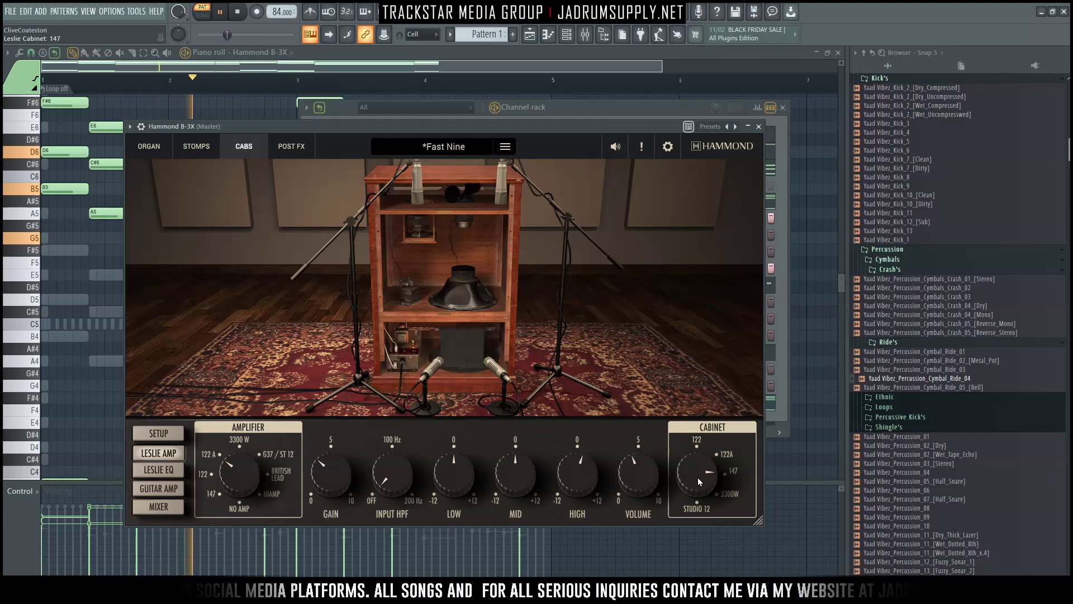
scroll(698, 478, up, 1)
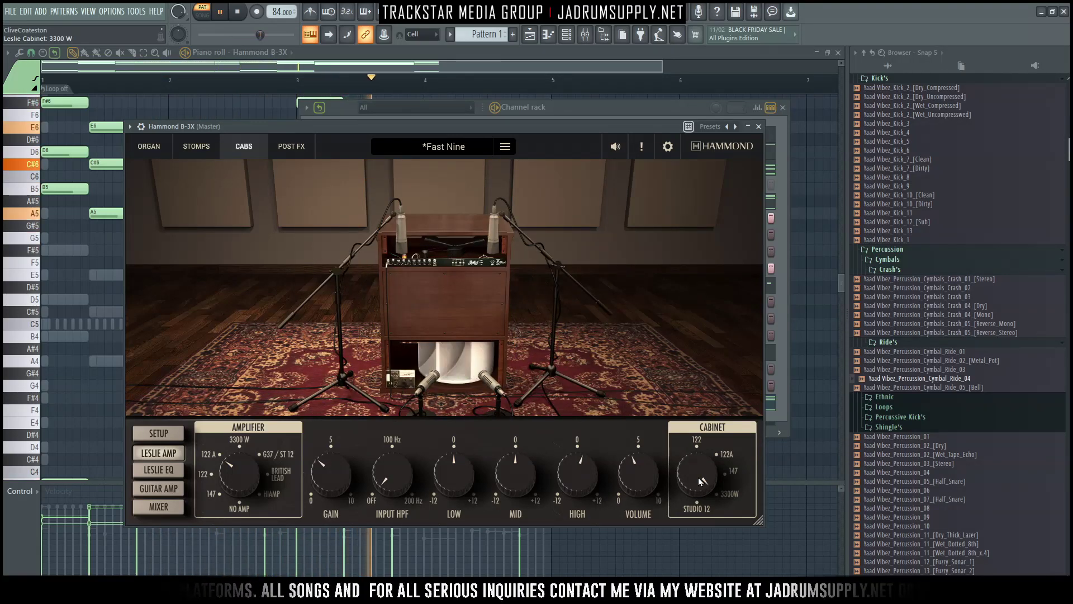
scroll(699, 477, up, 1)
scroll(699, 477, down, 2)
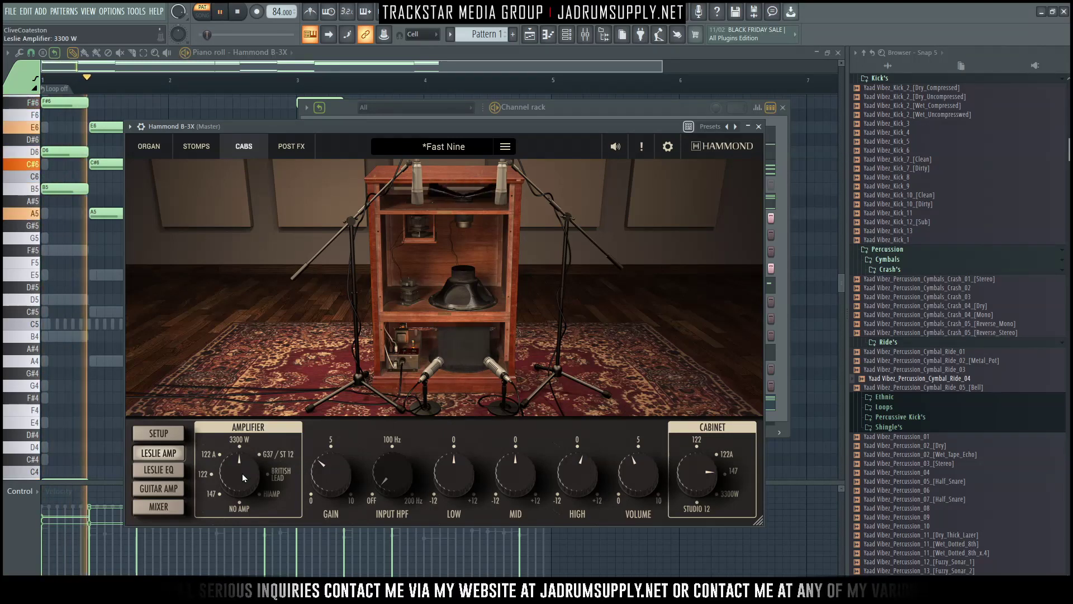
Compare the Leslie amplifier models during playback and set the amplifier to 147
drag(243, 474, 242, 479)
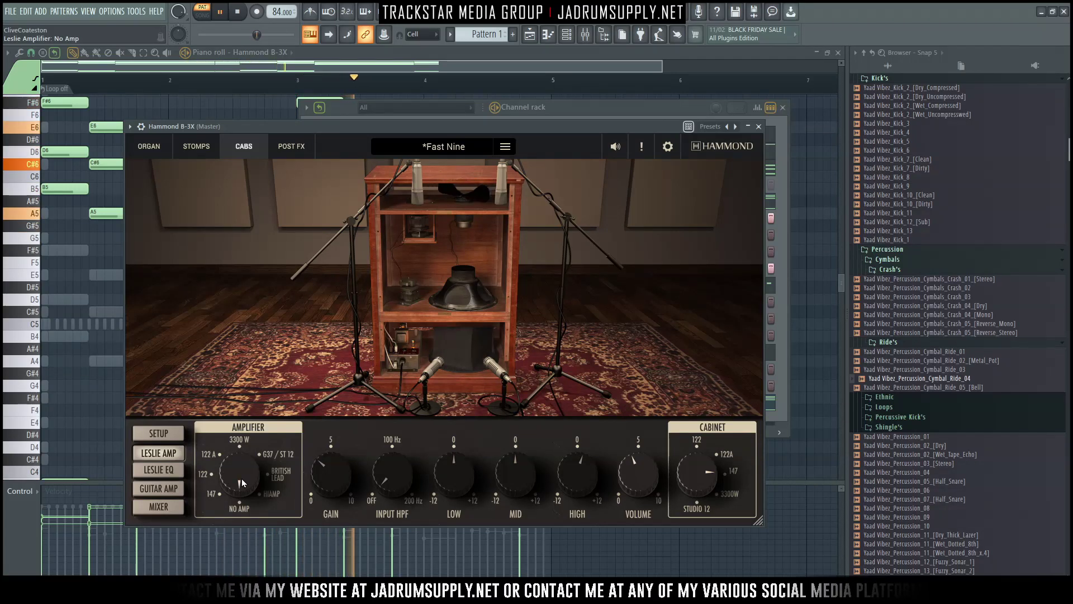
scroll(242, 479, up, 1)
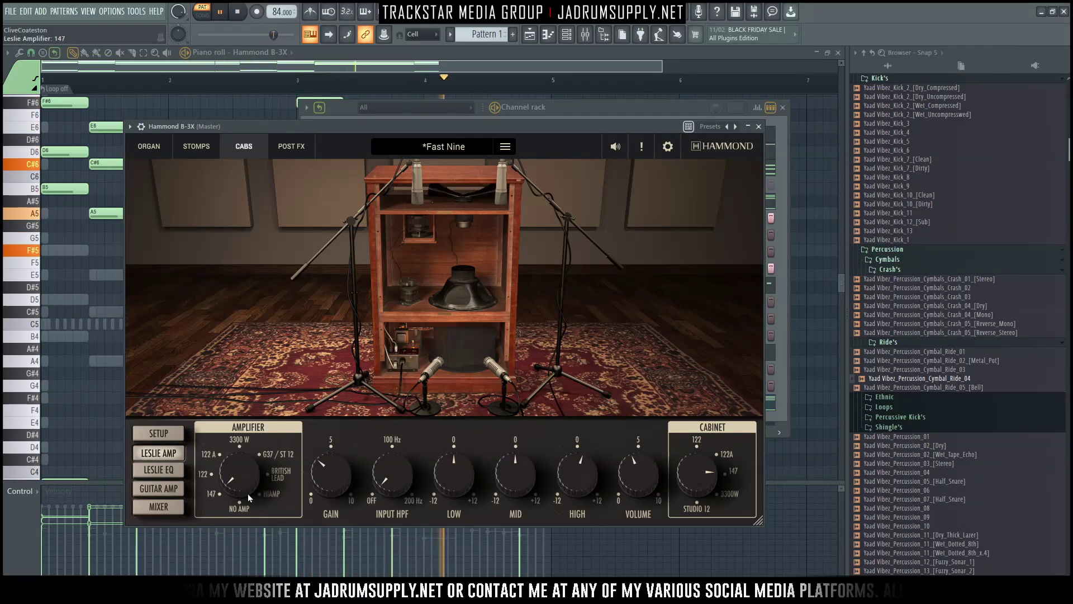
scroll(244, 484, up, 5)
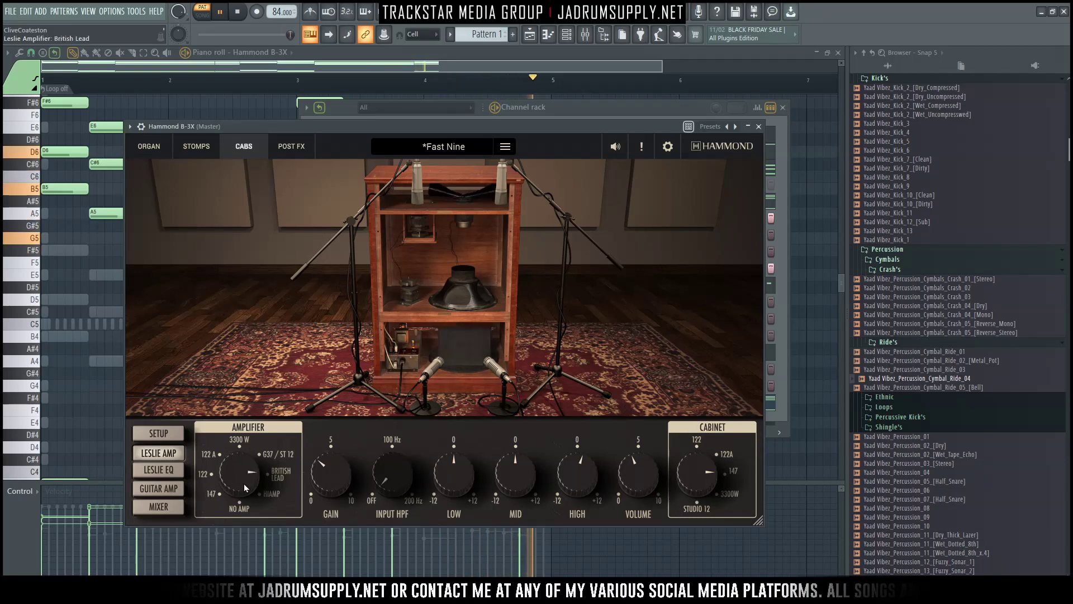
scroll(244, 484, down, 5)
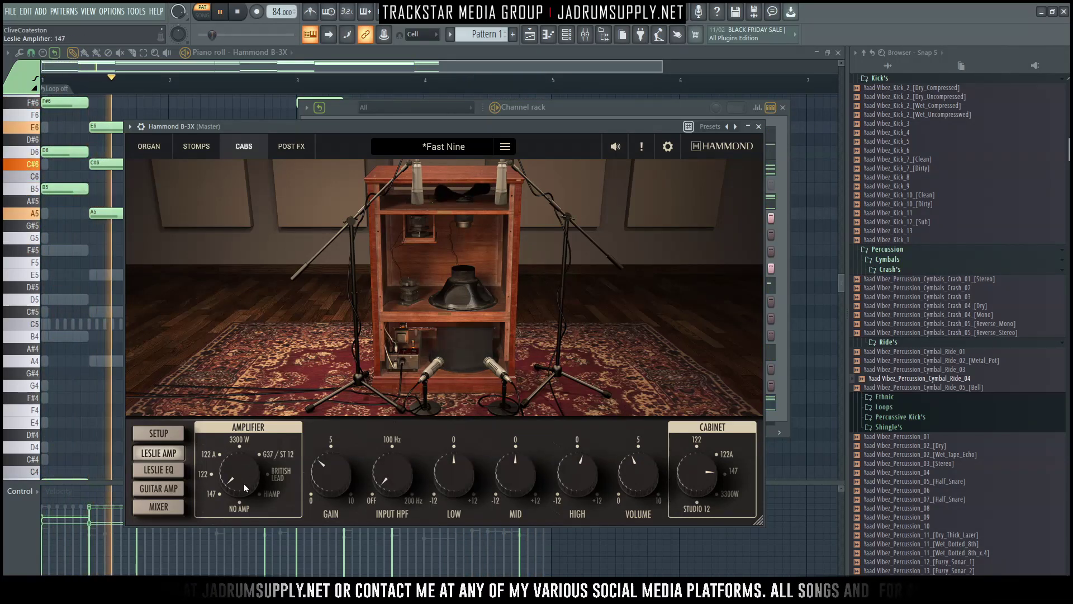
click(161, 470)
key(space)
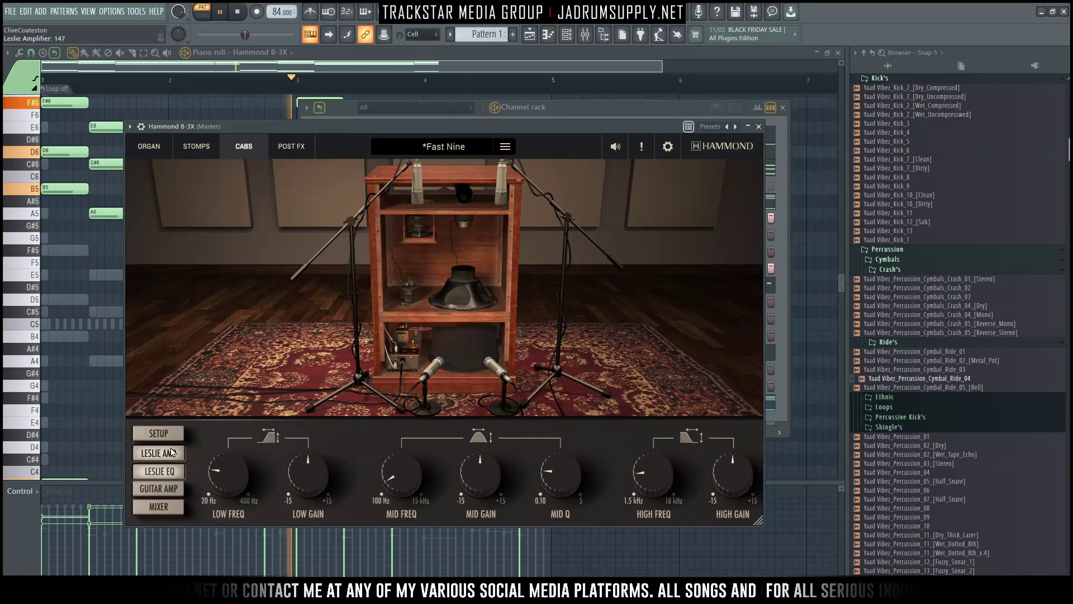
click(159, 450)
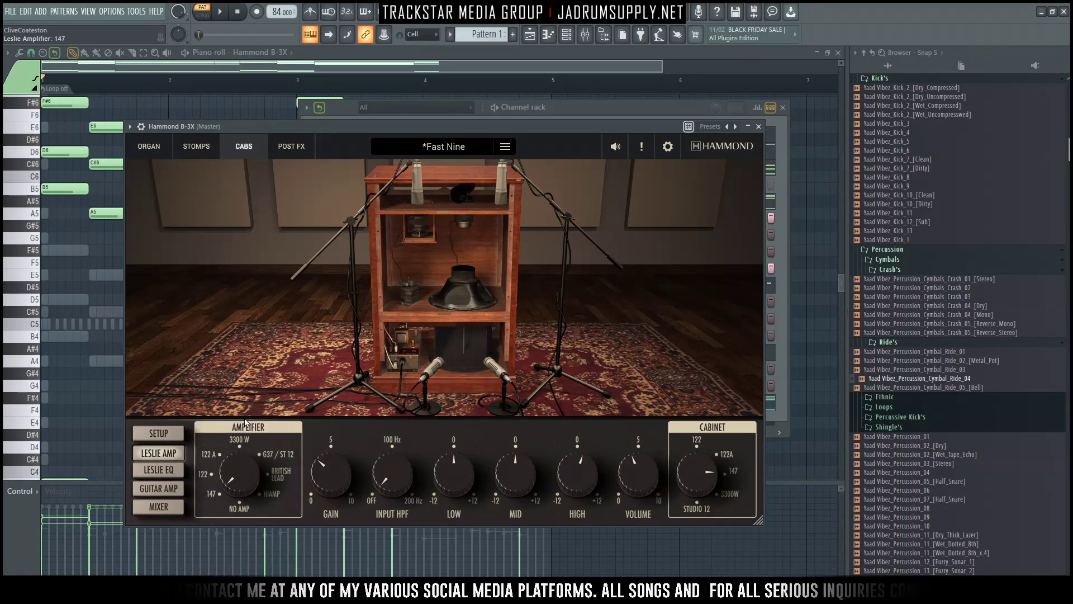
Examine the organ's cabinet mixer, stomp pedals and post effects while auditioning the pattern, and close the plugin window
click(159, 507)
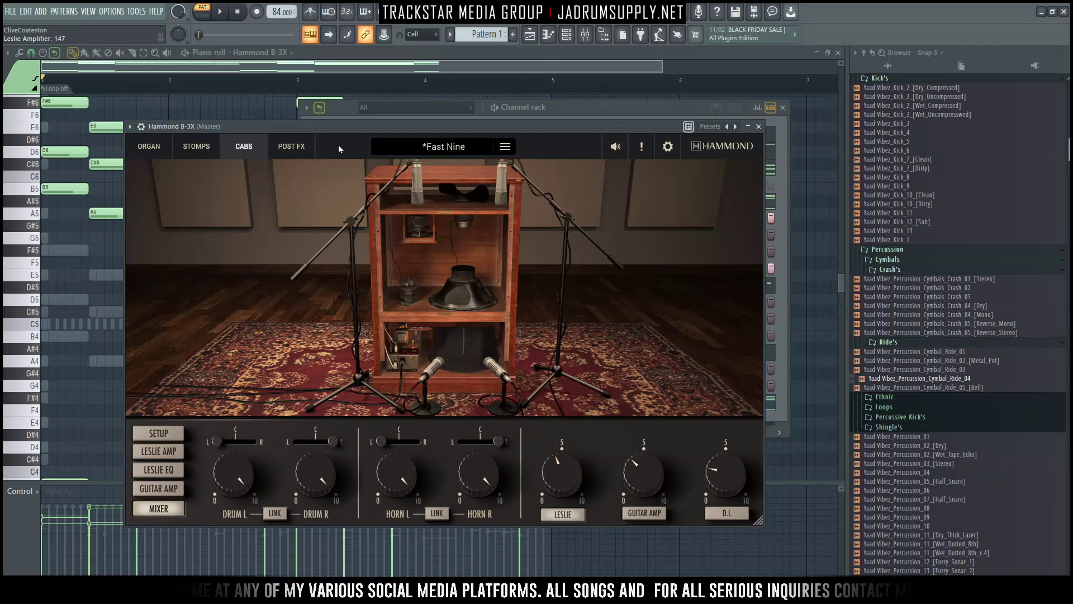
click(301, 146)
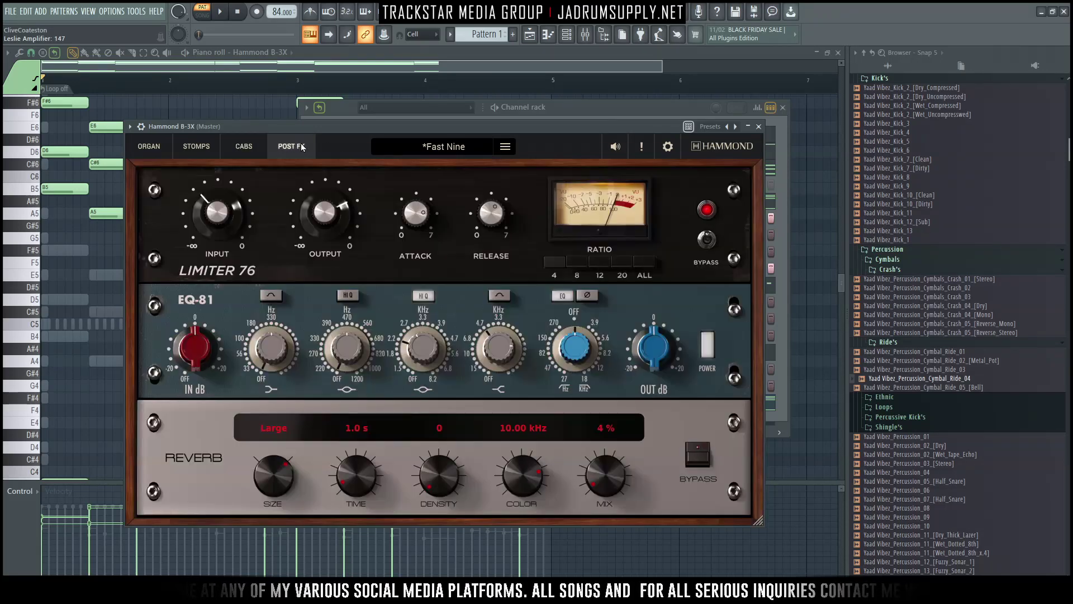
click(208, 150)
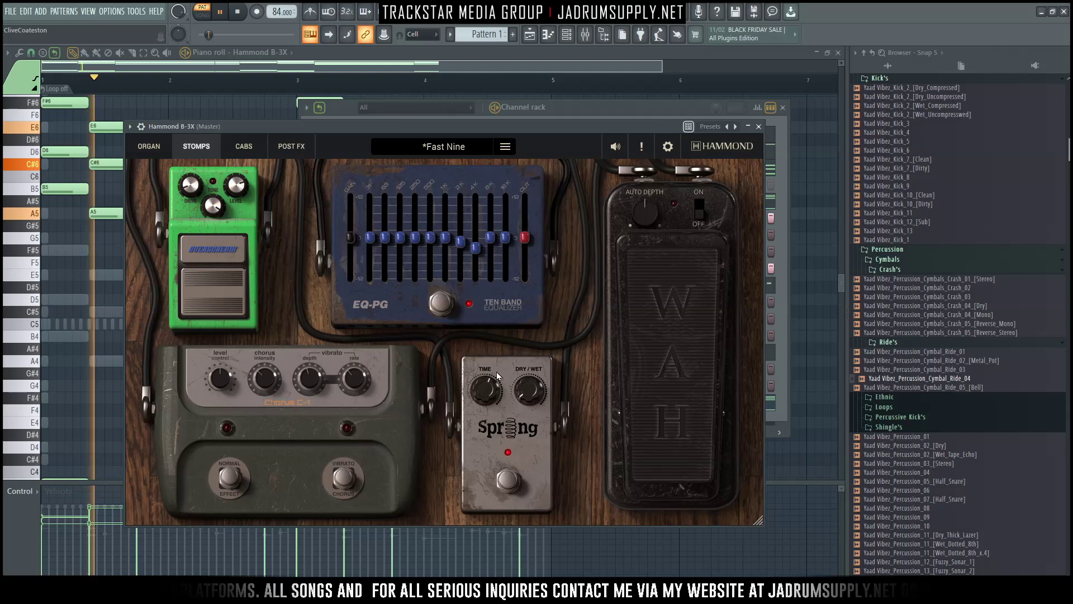
click(293, 147)
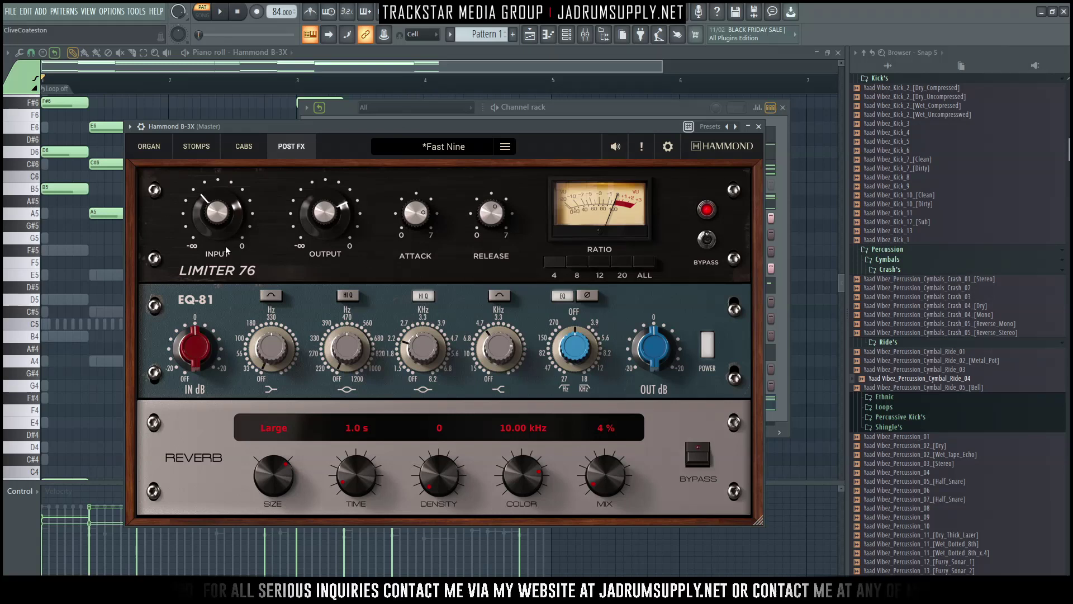
key(space)
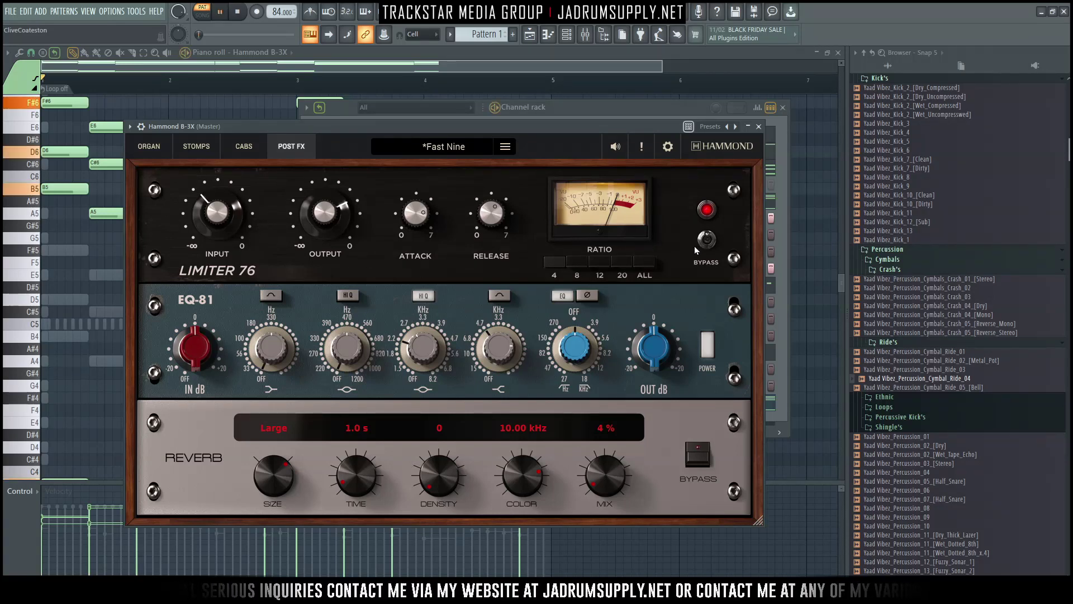
key(space)
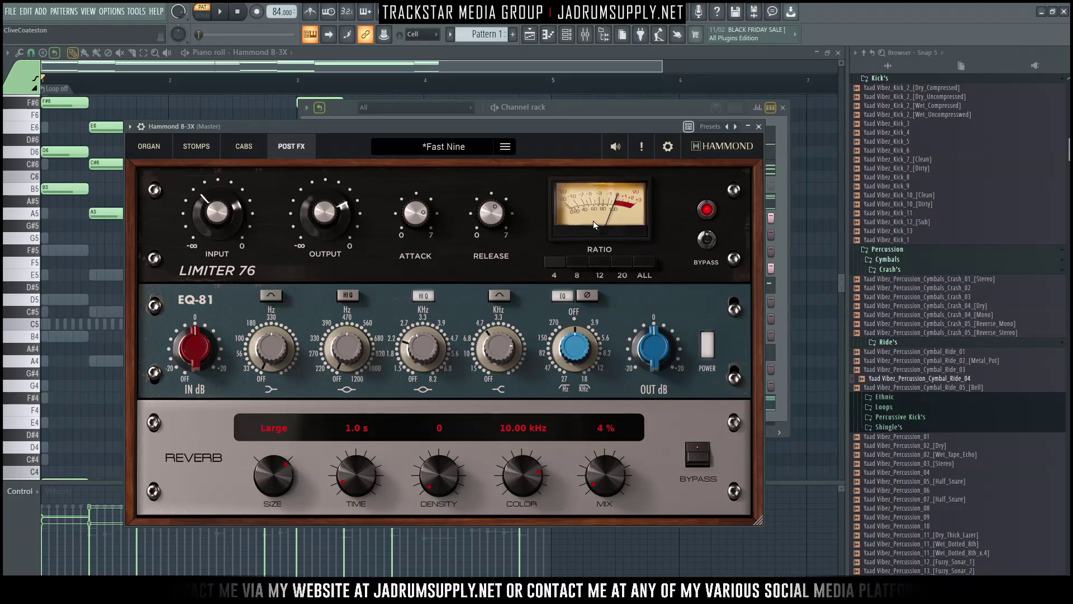
key(space)
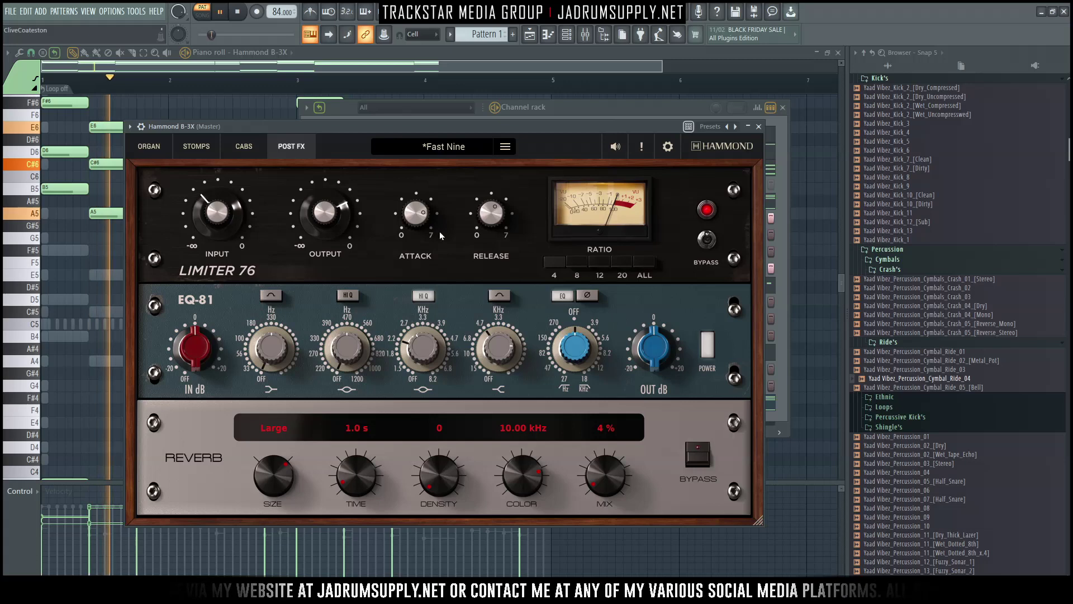
click(706, 211)
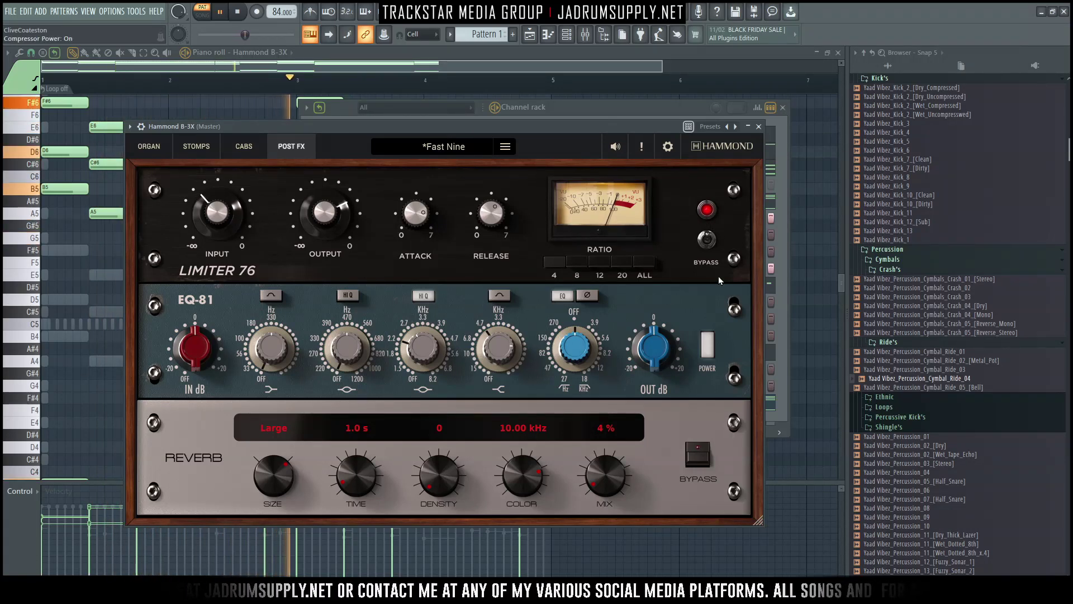
key(space)
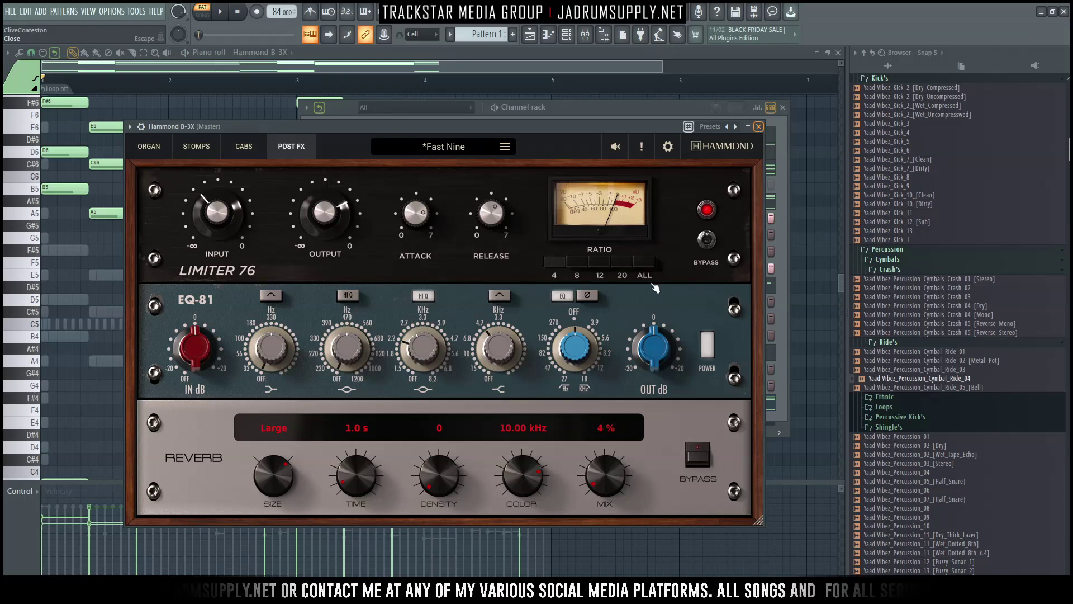
key(Escape)
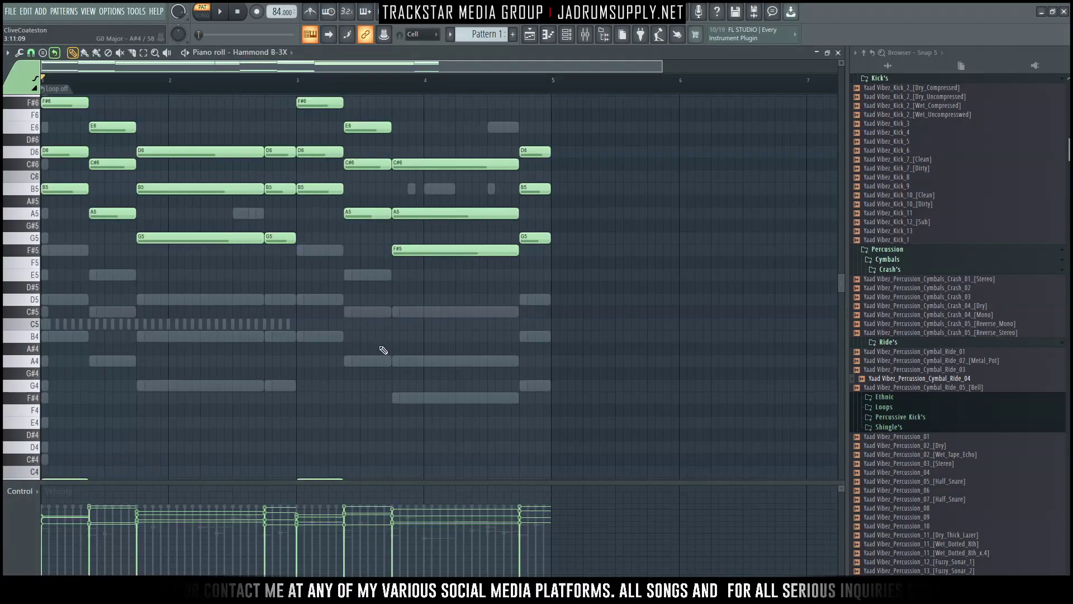
Strum the Hammond B-3X chords with the Strumizer, adjusting start time and velocity strength by ear, and accept the result
ctrl+right_click(380, 336)
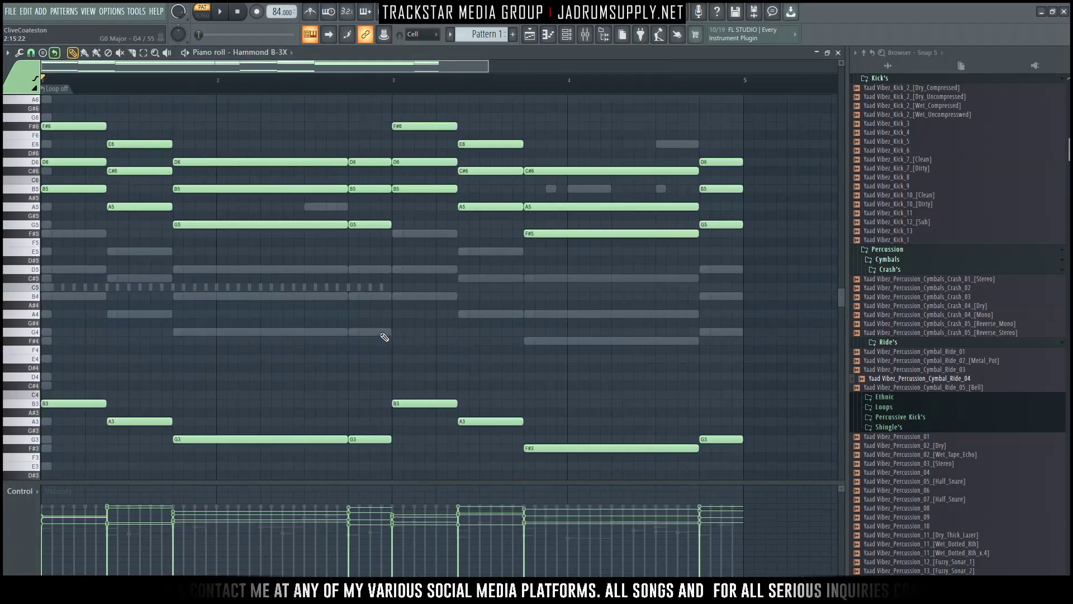
key(alt+s)
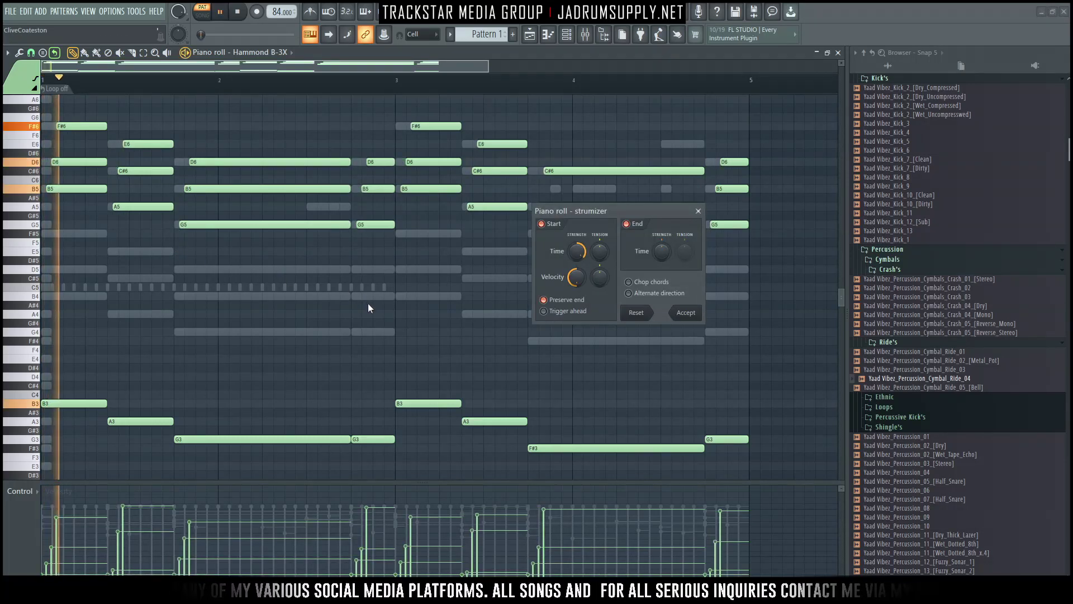
key(space)
drag(577, 252, 577, 275)
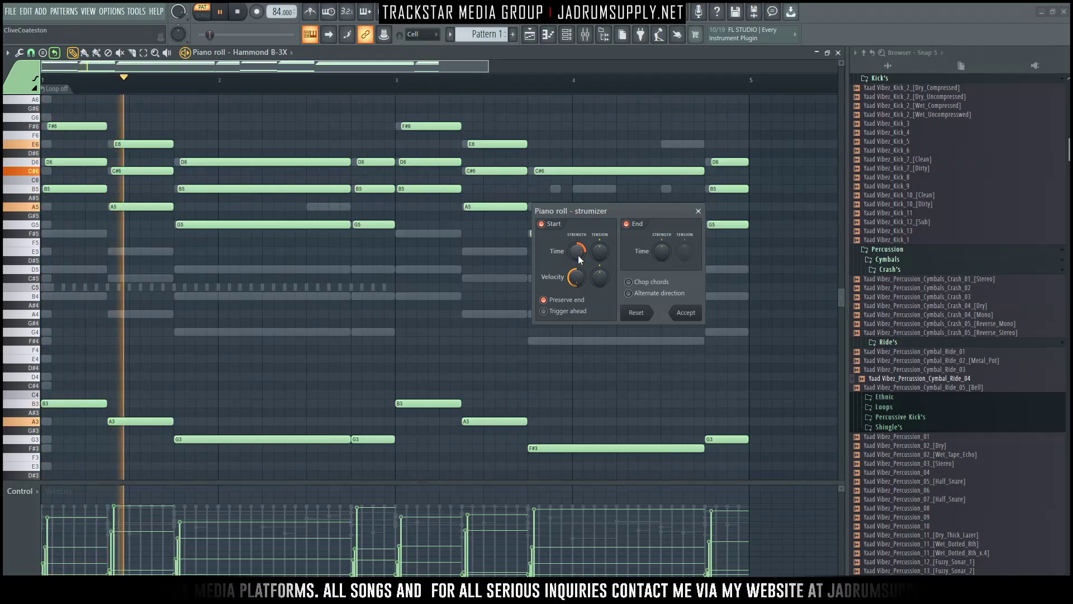
mouse_move(577, 252)
mouse_down()
mouse_move(574, 272)
mouse_move(574, 263)
mouse_up()
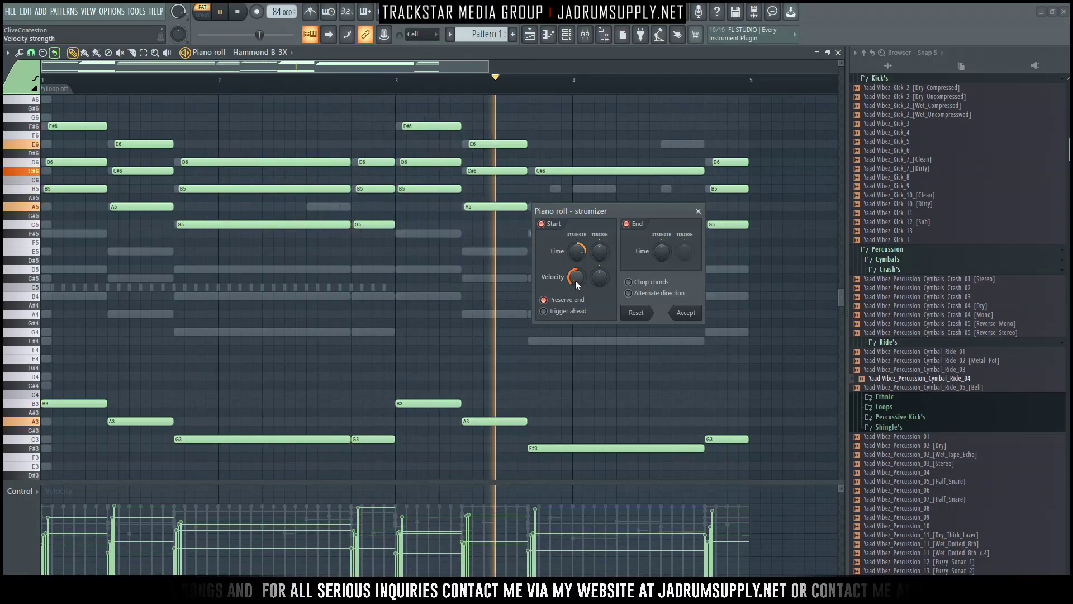
drag(577, 254, 577, 250)
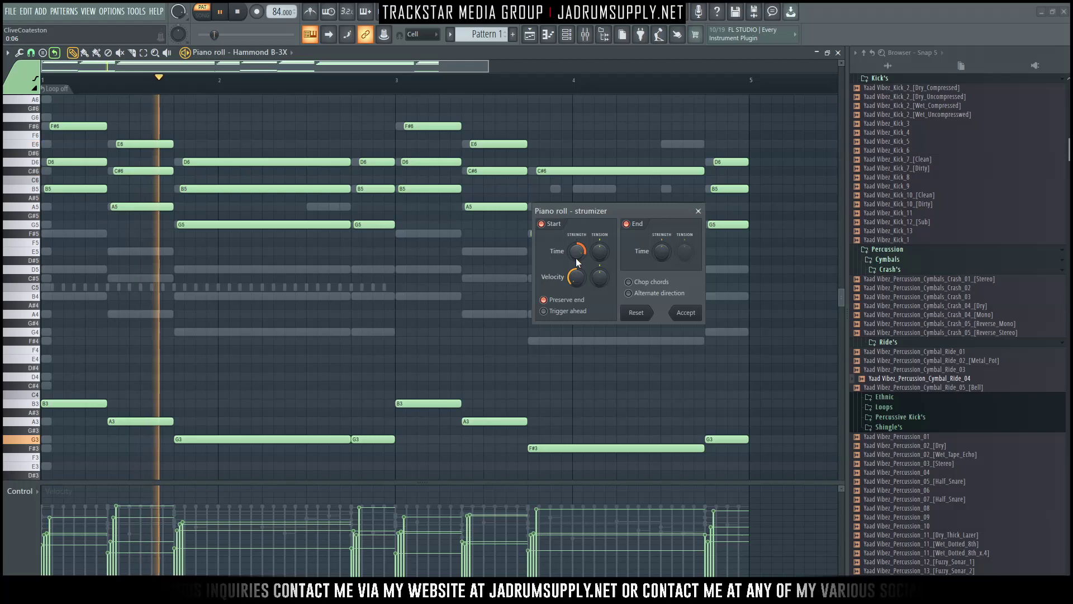
click(686, 313)
key(space)
Delete the short repeated G chord before bar 3 and lengthen the preceding G chord up to bar 3
drag(365, 451, 370, 180)
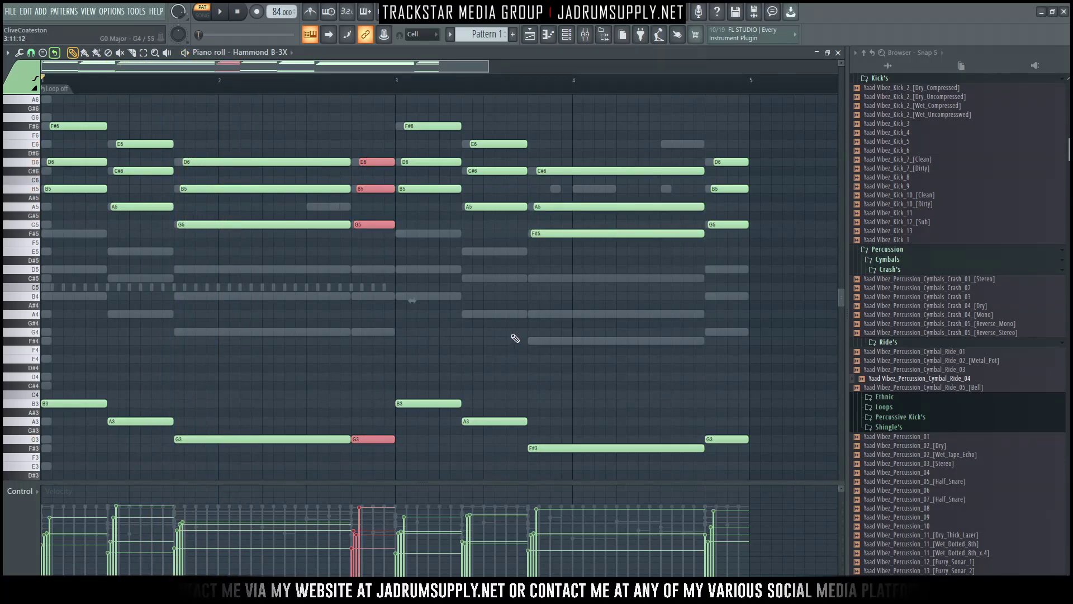
key(Delete)
drag(723, 140, 753, 379)
ctrl+click(620, 356)
drag(362, 460, 336, 164)
ctrl+click(474, 98)
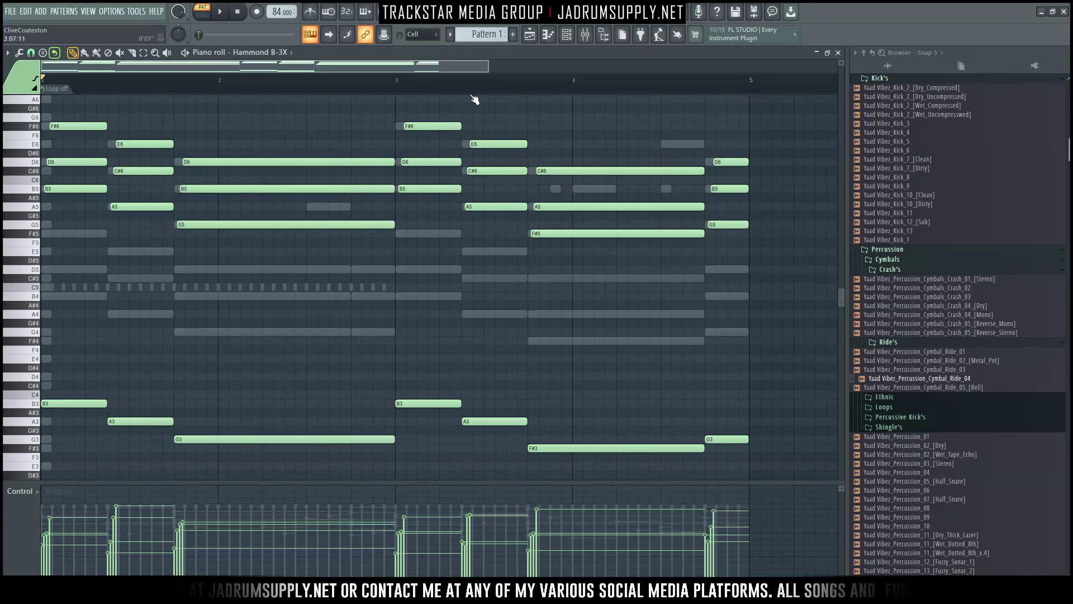
Lower the Hammond B-3X channel volume in the channel rack while the pattern plays
click(567, 36)
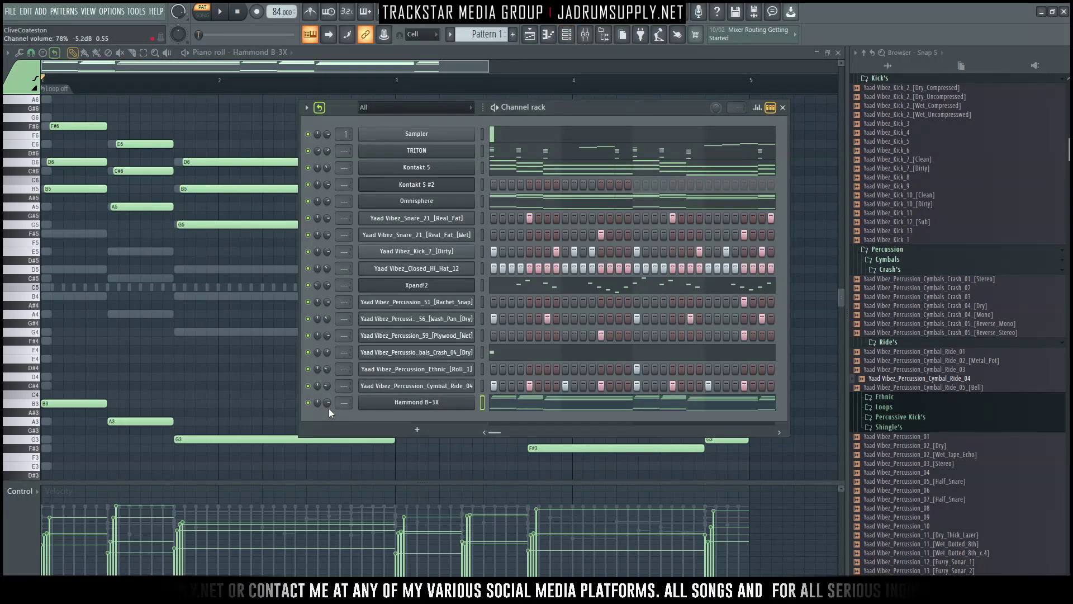
key(space)
drag(326, 403, 327, 428)
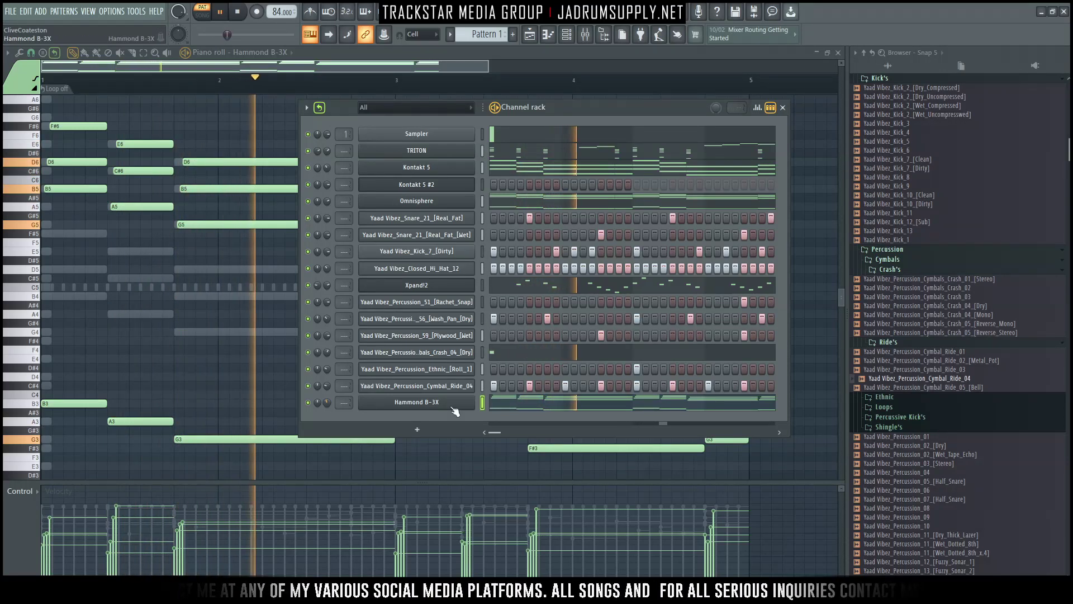
Transpose all Hammond B-3X notes up one octave in the piano roll
key(F6)
key(ctrl+Up)
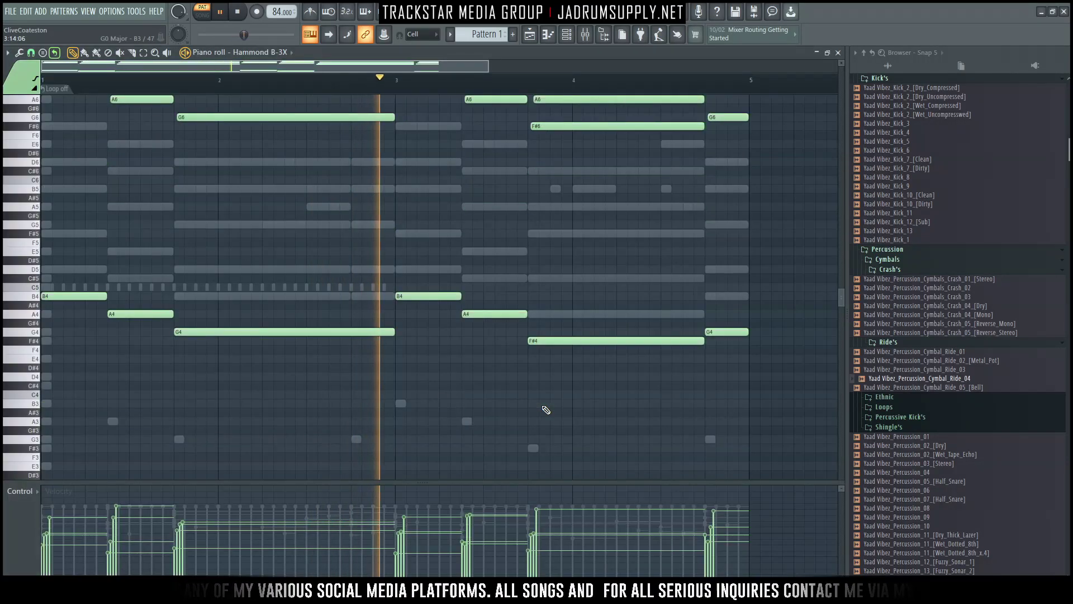
scroll(546, 410, up, 3)
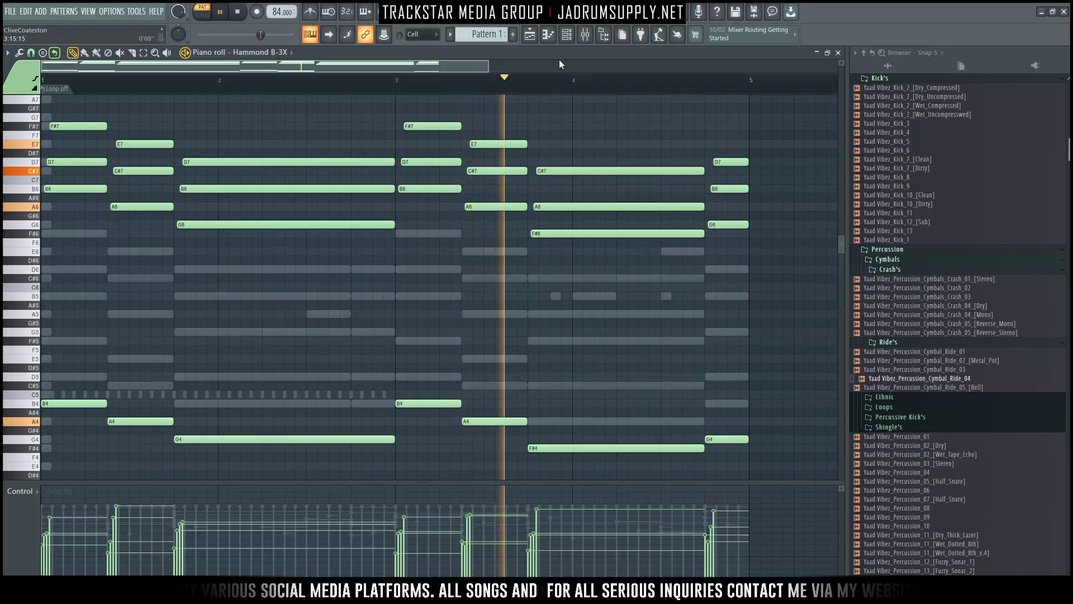
Fine-tune the Hammond B-3X channel volume slightly downward against the playing pattern, and stop playback
key(F6)
drag(327, 402, 328, 409)
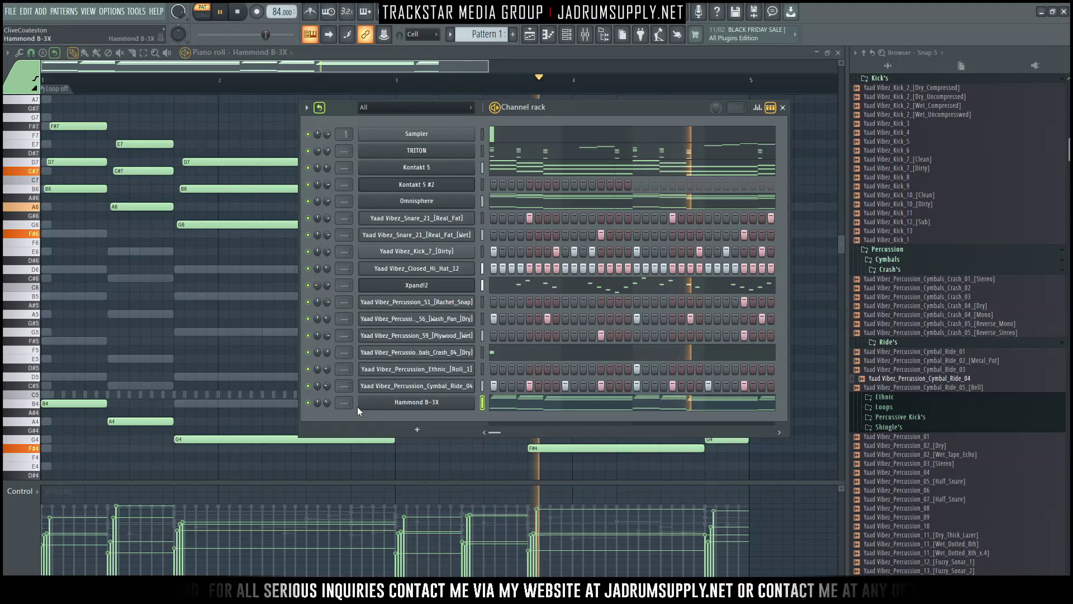
drag(327, 403, 327, 406)
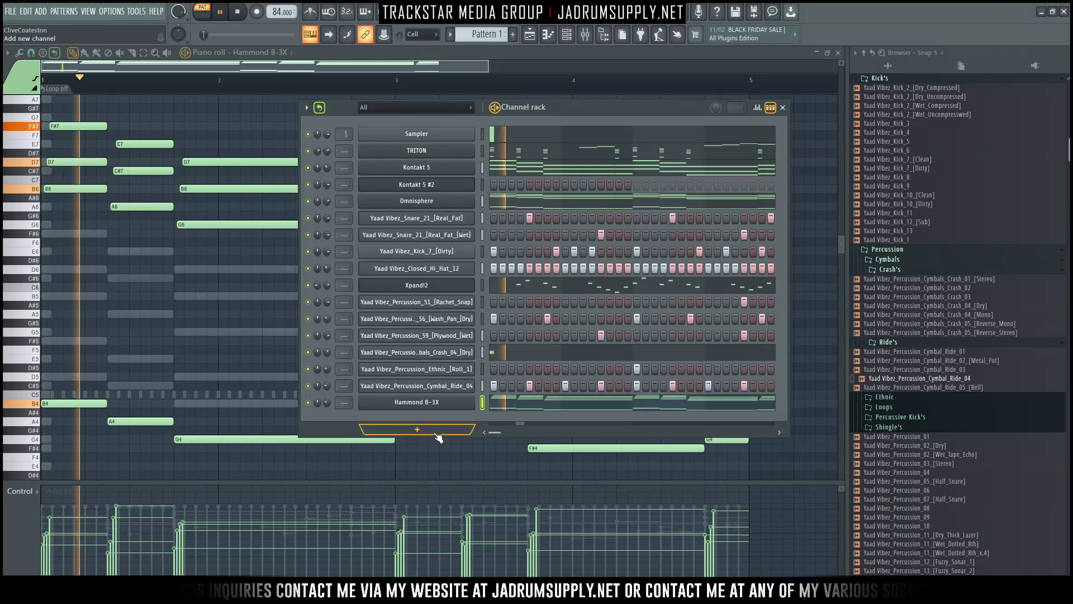
key(space)
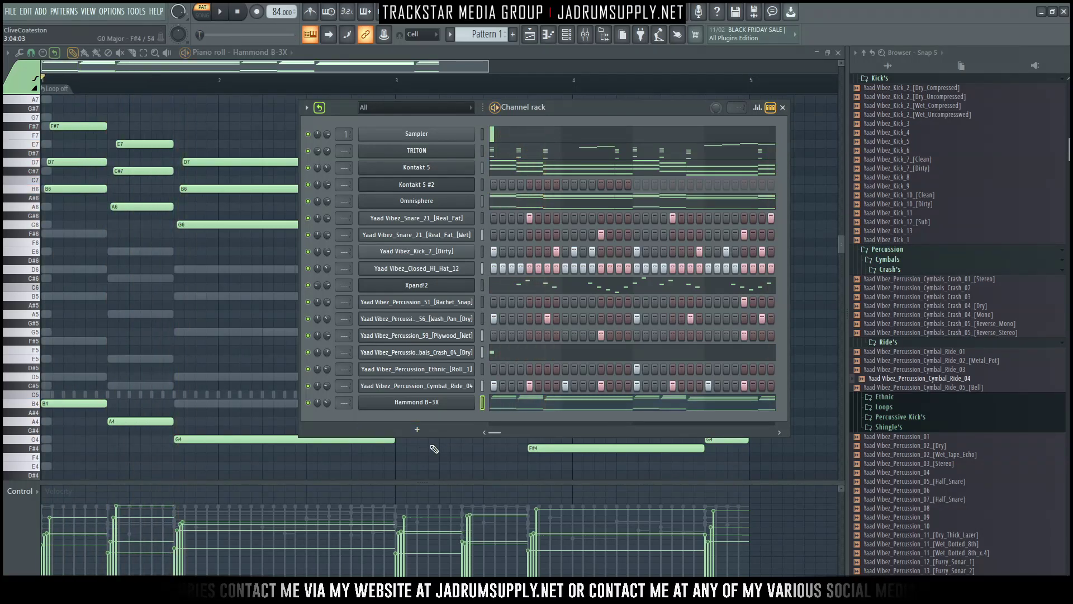
Add the xFer Serum_x64 synthesizer as a new channel
click(429, 430)
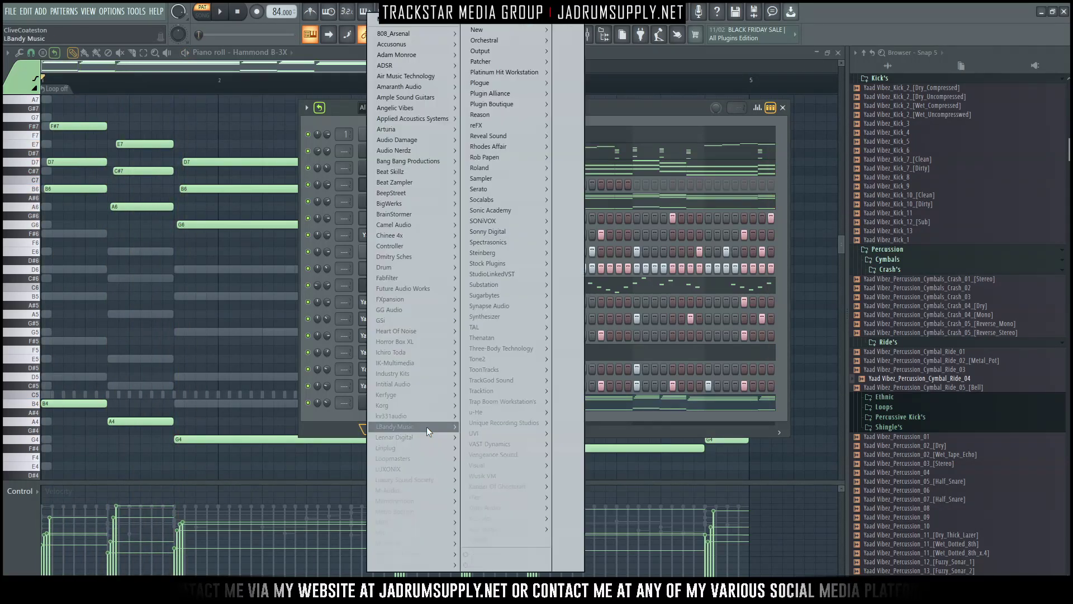
mouse_move(476, 510)
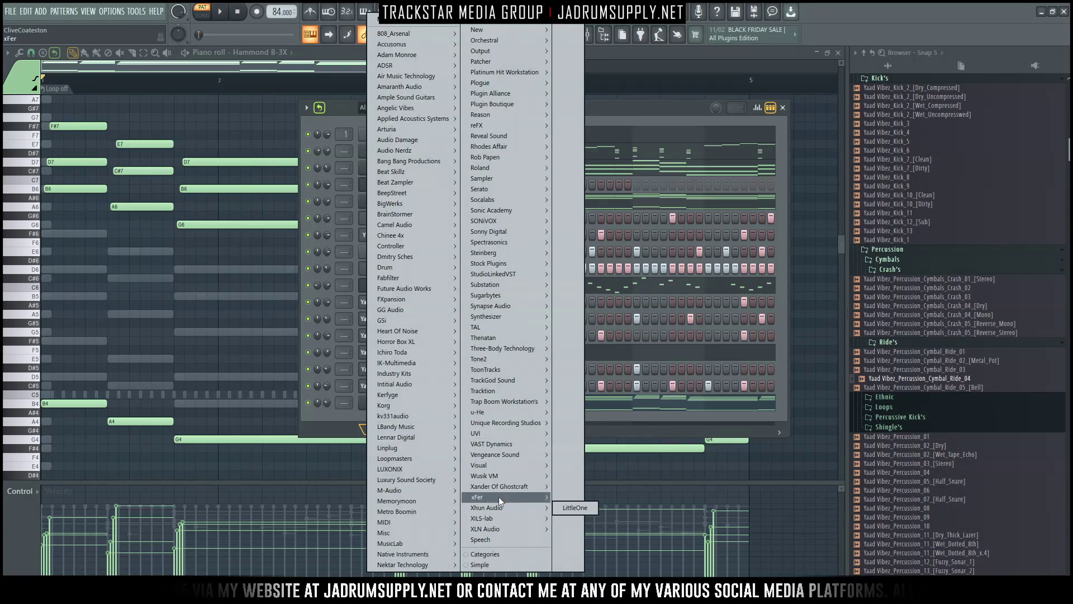
mouse_move(500, 497)
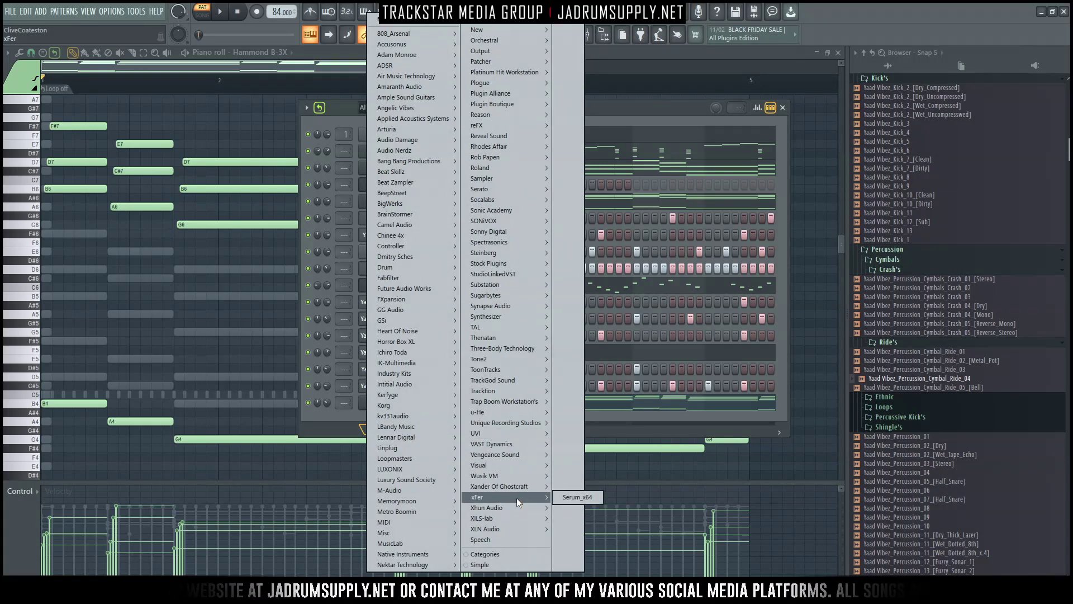
click(572, 498)
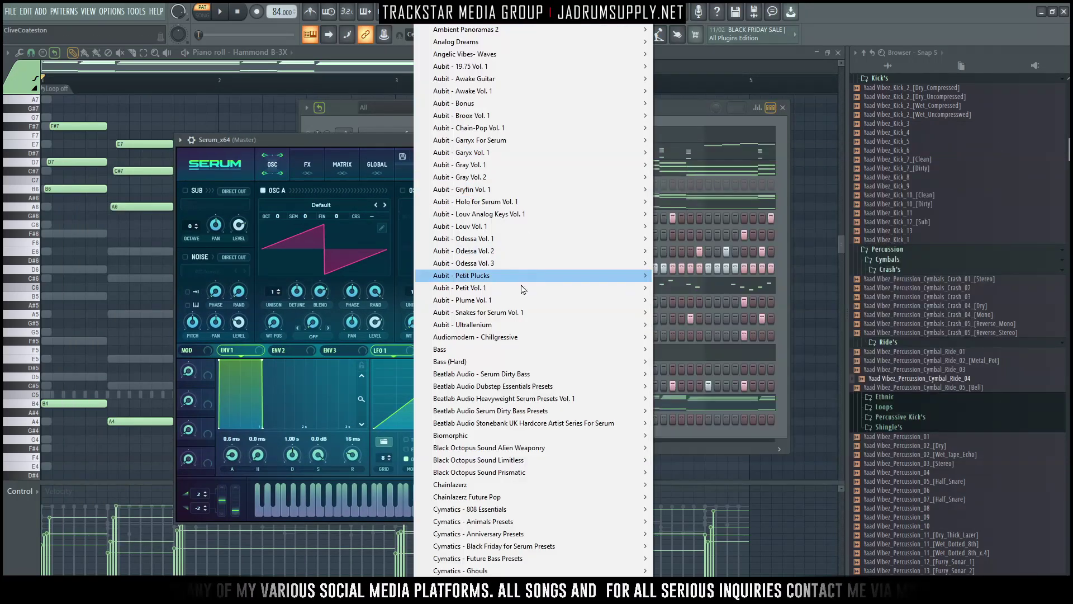
Load BA #Hella from the Everything Bass Serum Presets folder and audition it and the presets following it
mouse_move(498, 277)
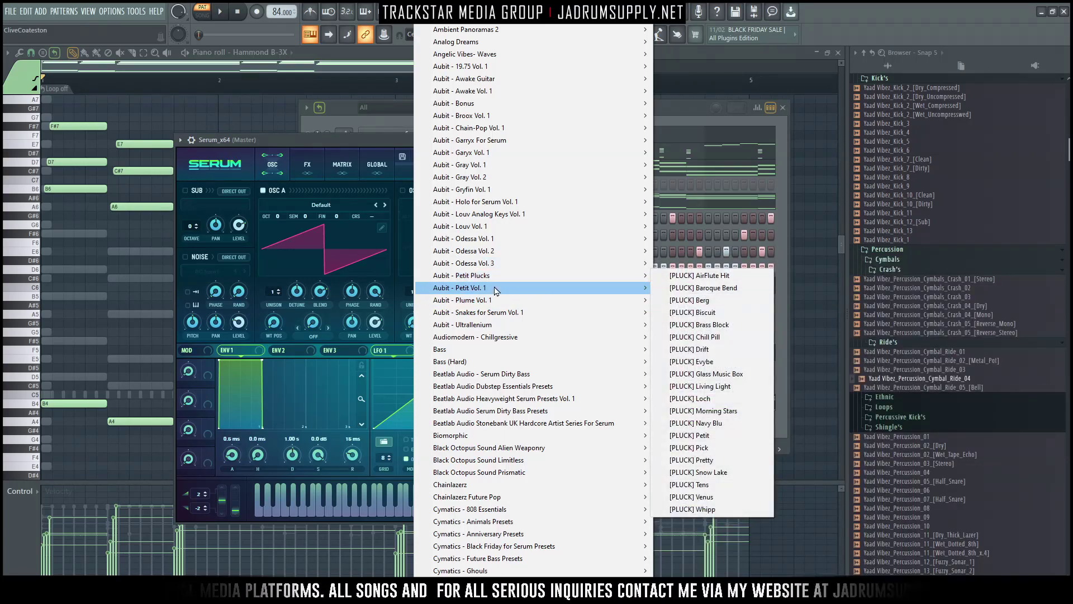
mouse_move(498, 597)
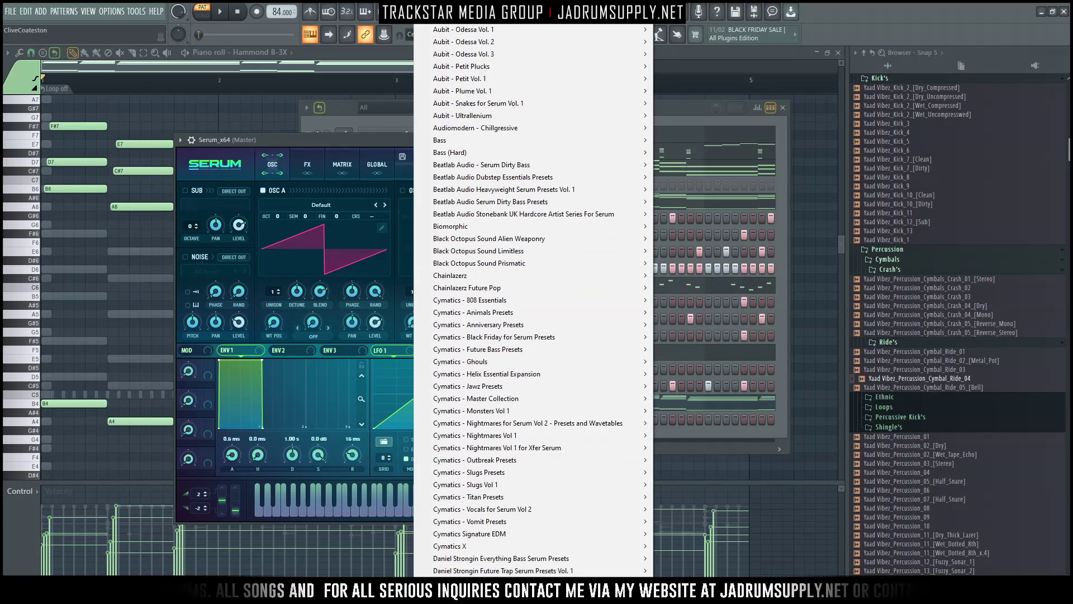
mouse_move(502, 549)
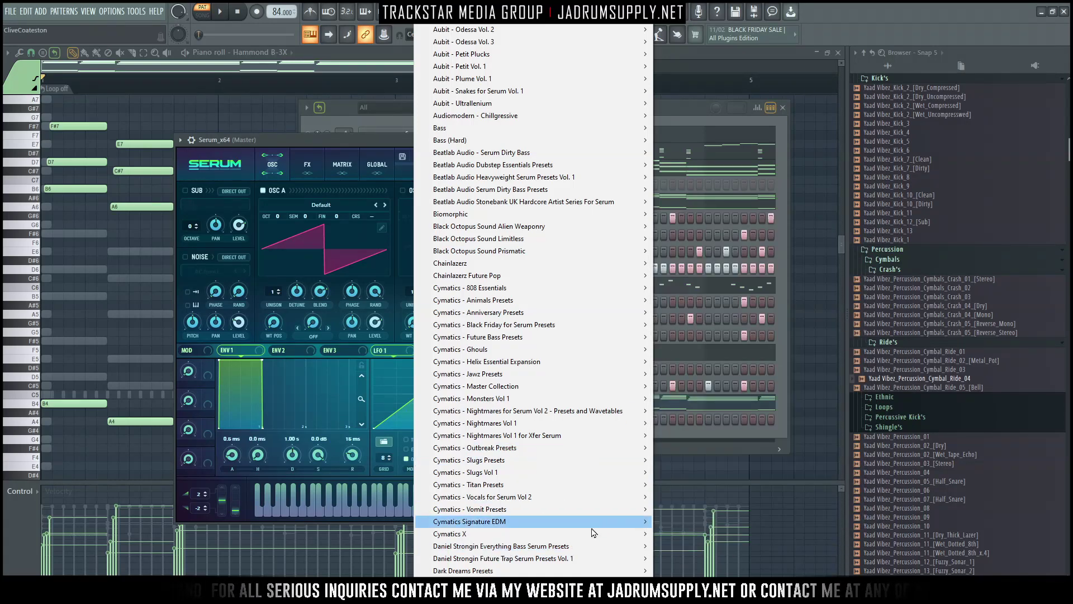
mouse_move(636, 548)
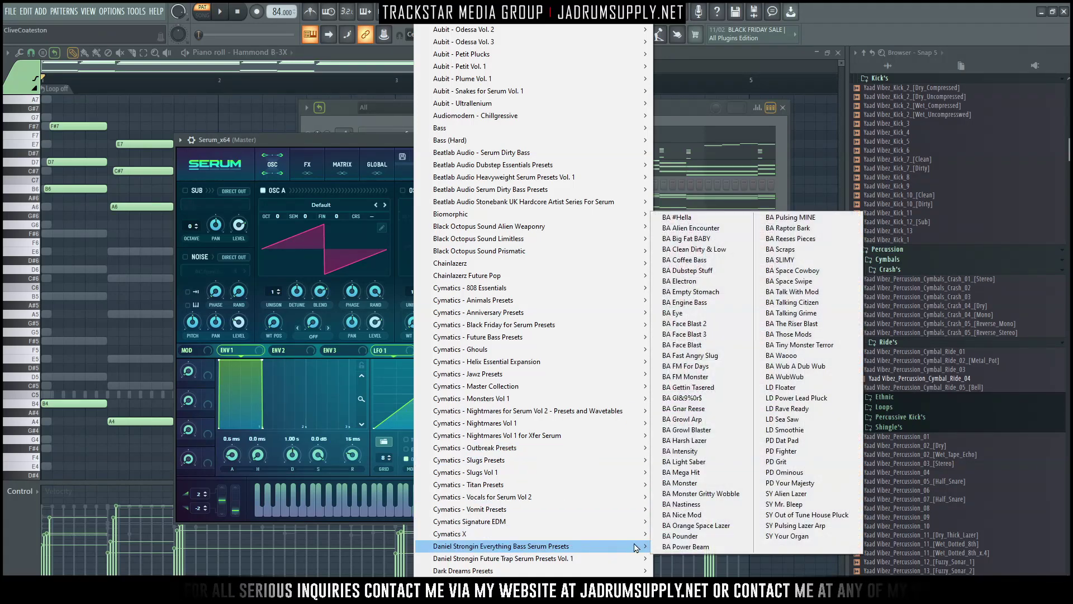
click(678, 217)
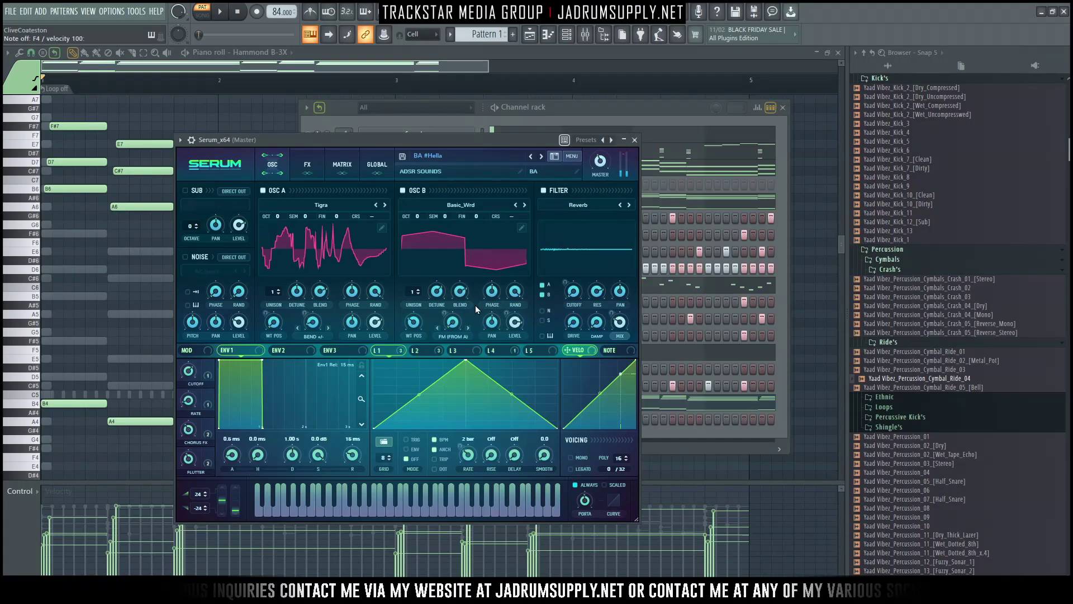
click(541, 156)
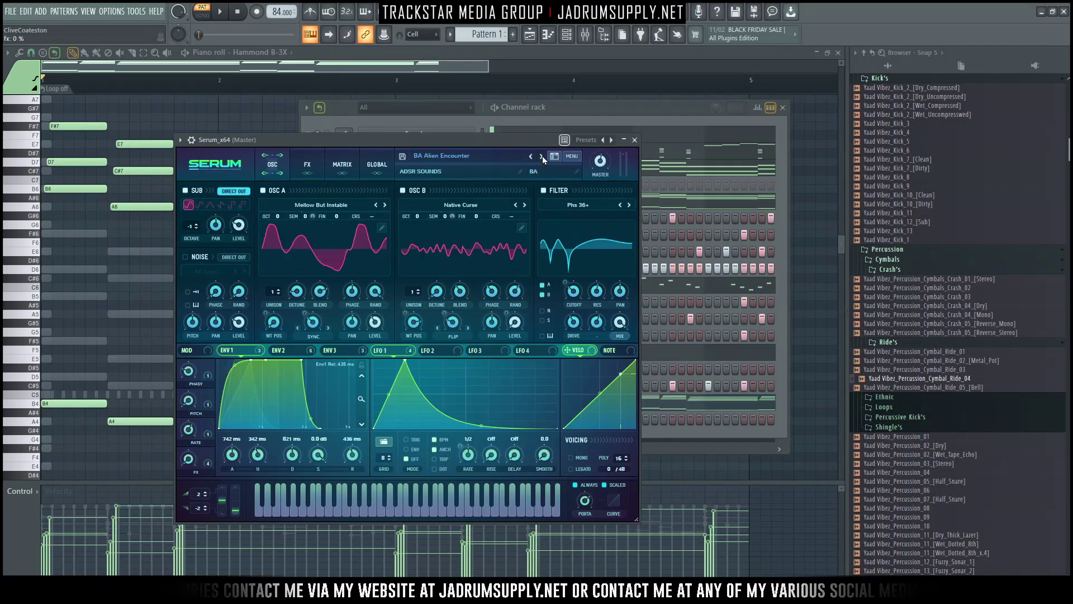
Load BASS 2049 from the Chainlazerz Future Pop folder and audition the bass presets through BASS Hunter
click(448, 155)
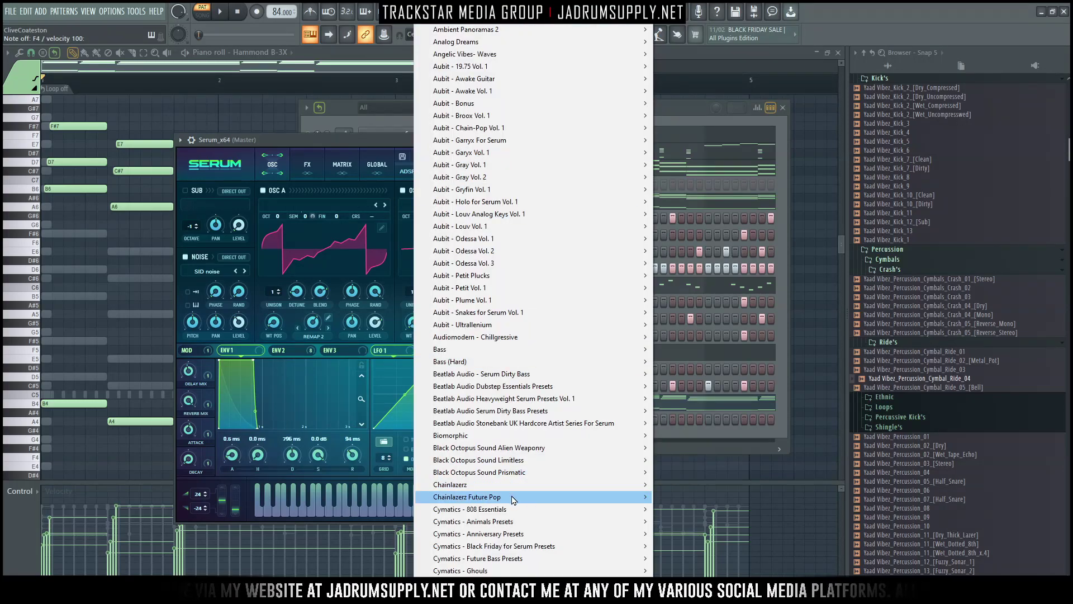
mouse_move(513, 499)
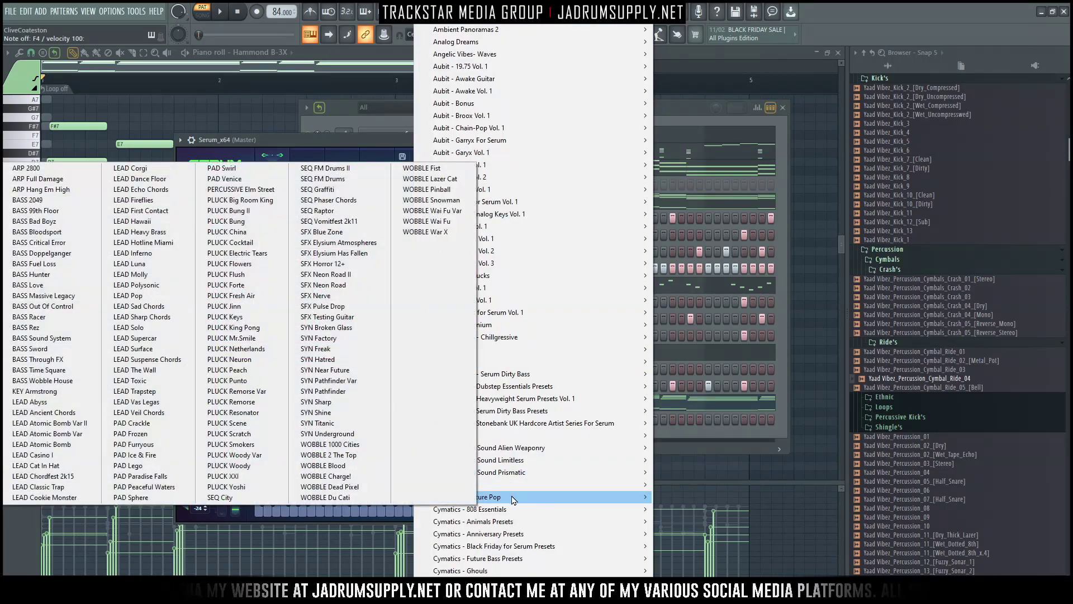
click(50, 200)
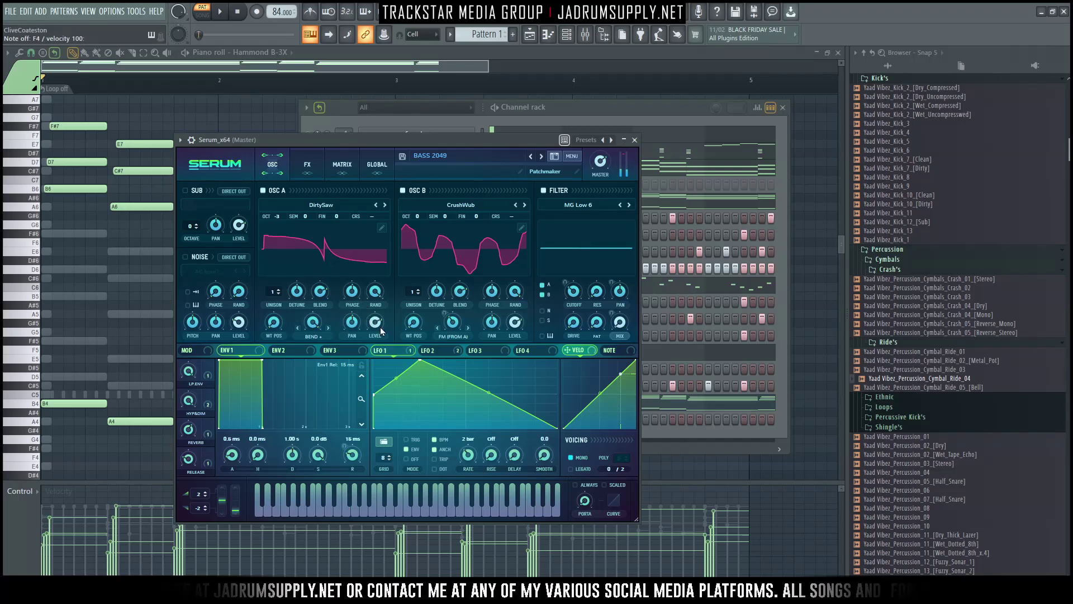
click(541, 157)
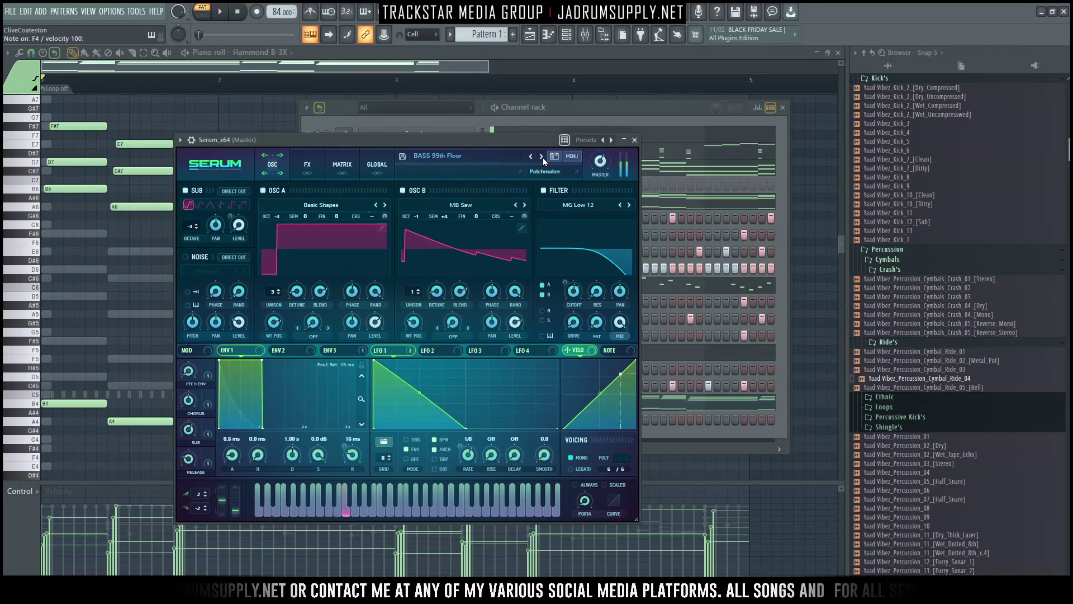
click(542, 158)
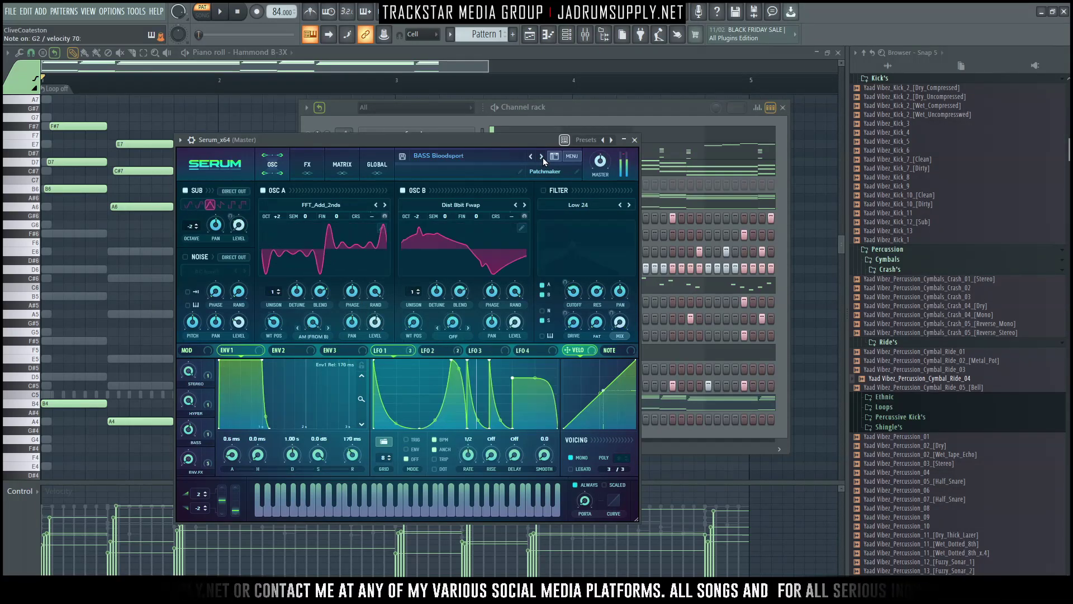
click(542, 158)
click(542, 158)
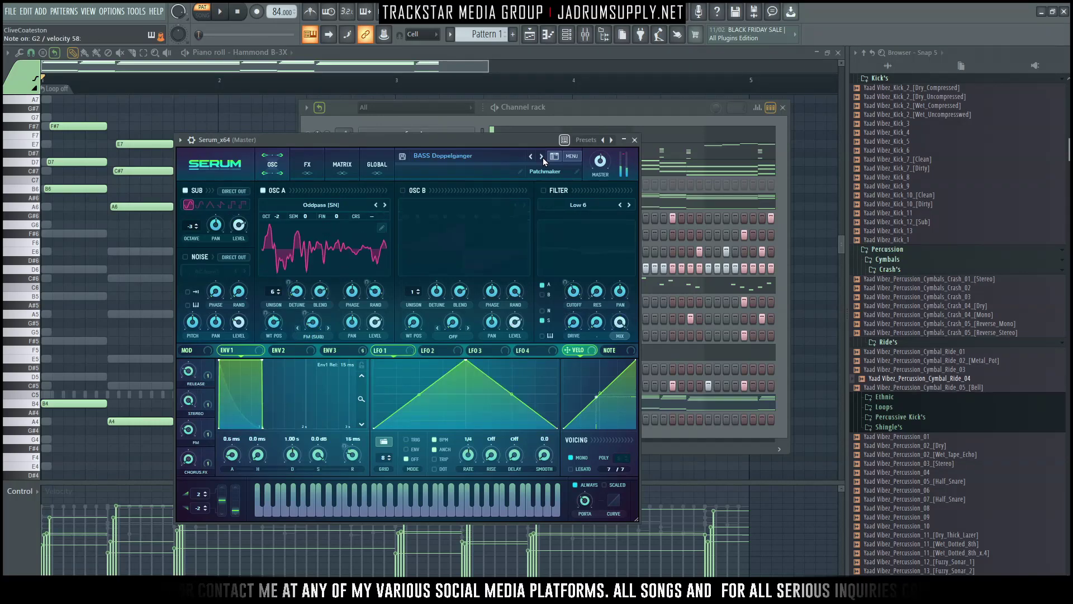
click(542, 157)
click(542, 158)
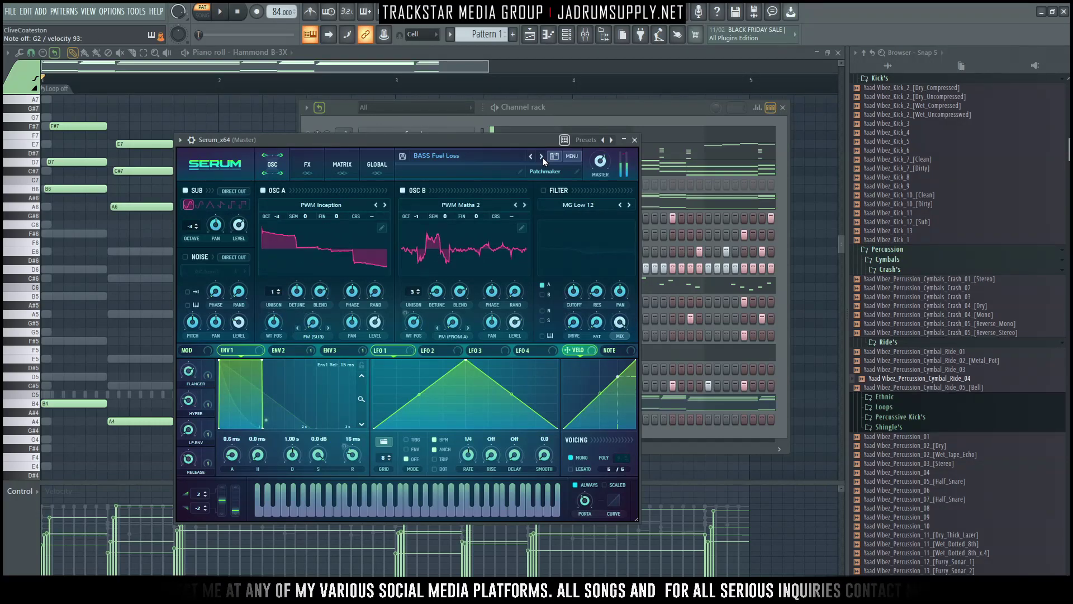
click(543, 158)
Load [BASS] Chameleon from the Aubit - Gray Vol. 1 folder and audition the following bass presets through [BASS] TheseRoots
click(499, 156)
mouse_move(479, 167)
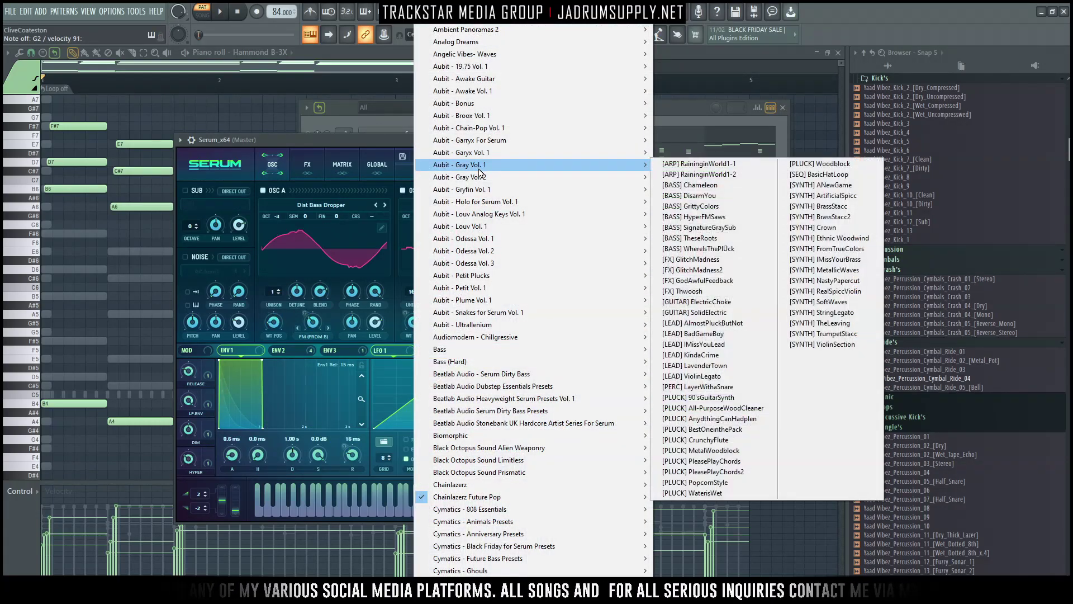
click(684, 188)
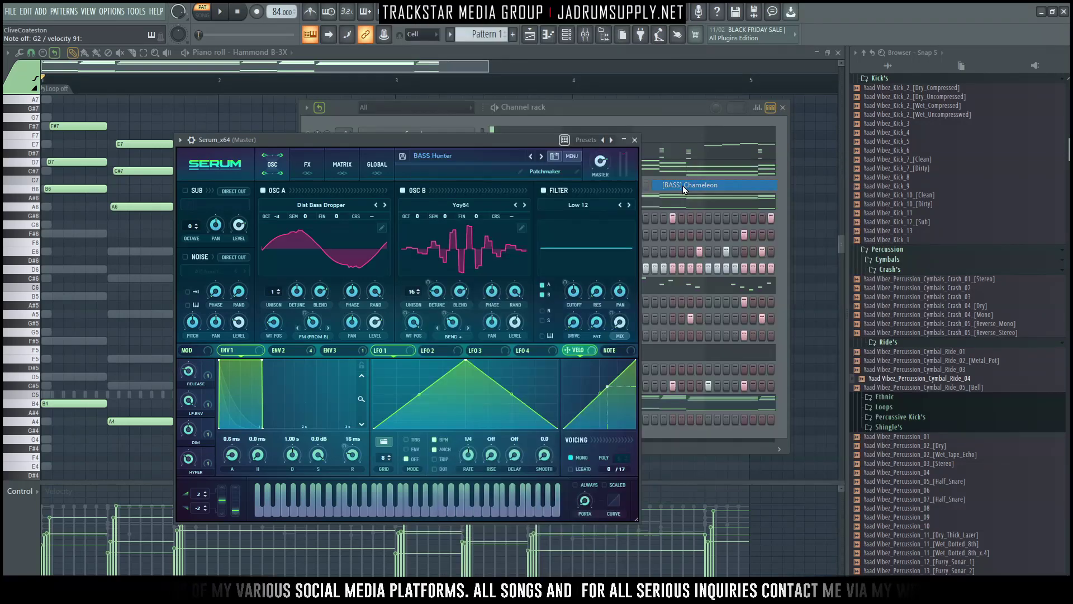
click(542, 157)
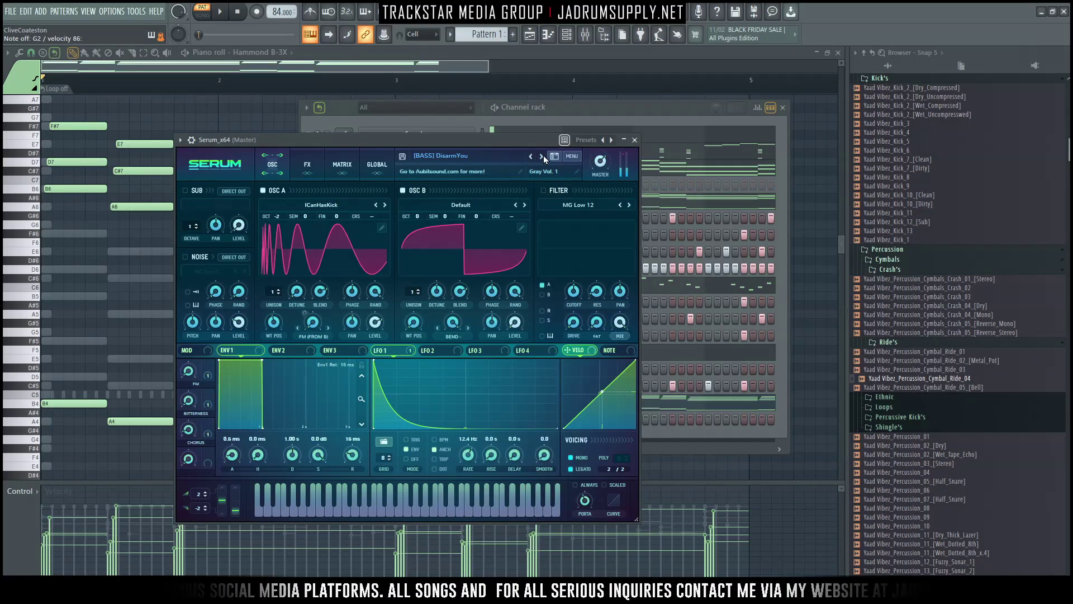
click(542, 156)
click(543, 156)
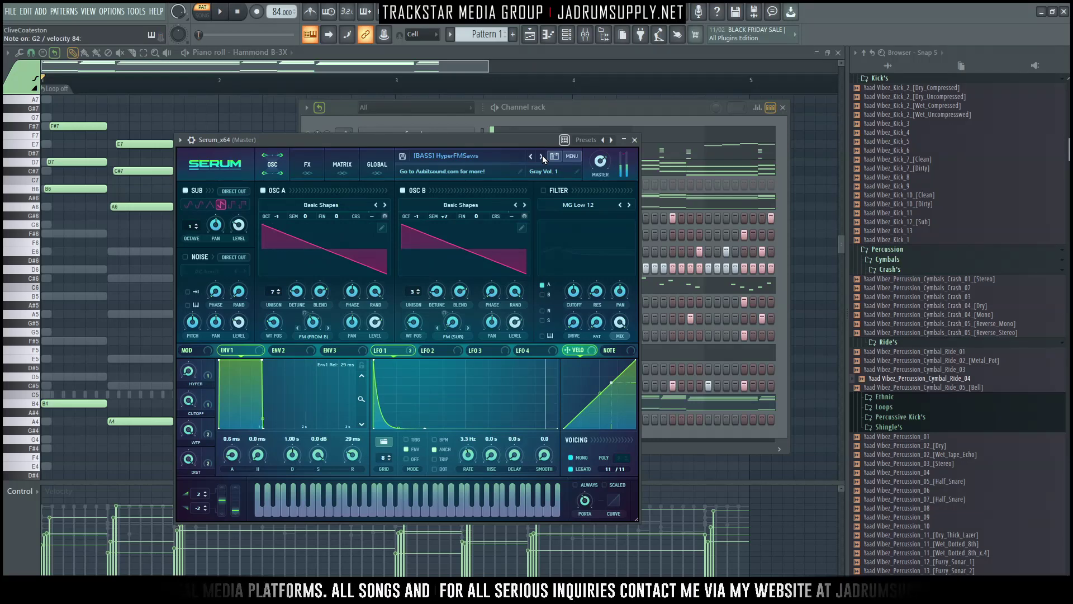
click(542, 156)
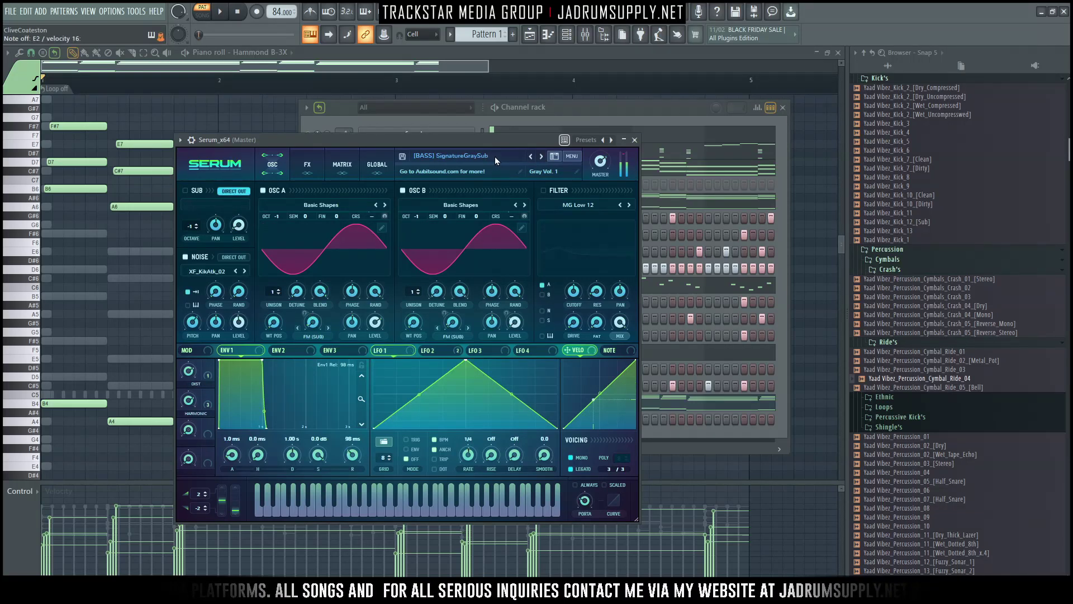
click(542, 157)
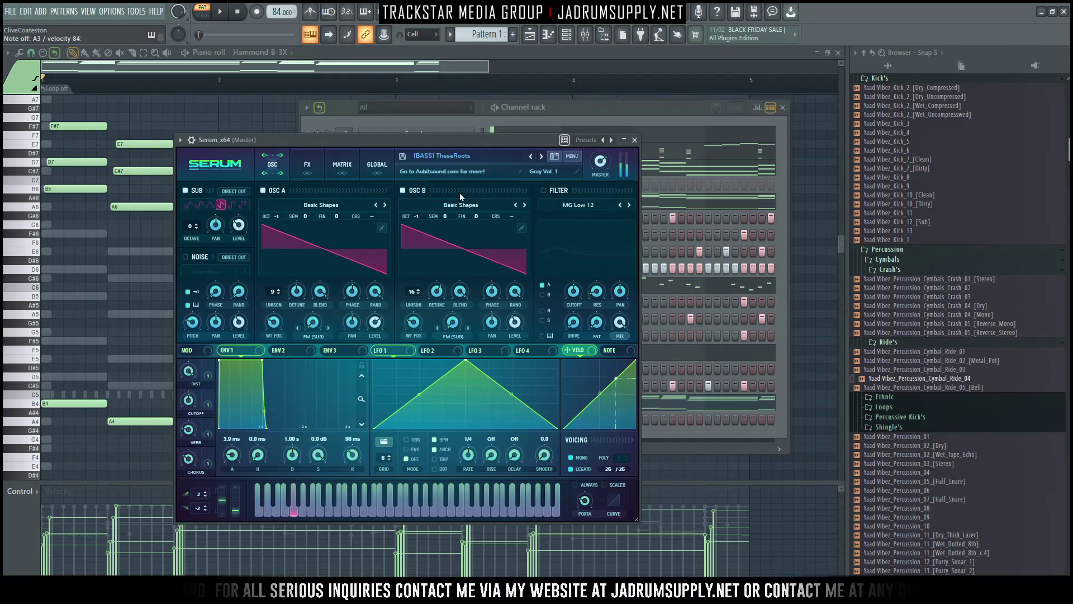
Open the Serum_x64 channel's piano roll and place a three-step B4 note at the pattern start and a one-step A4 at 1:08
click(645, 119)
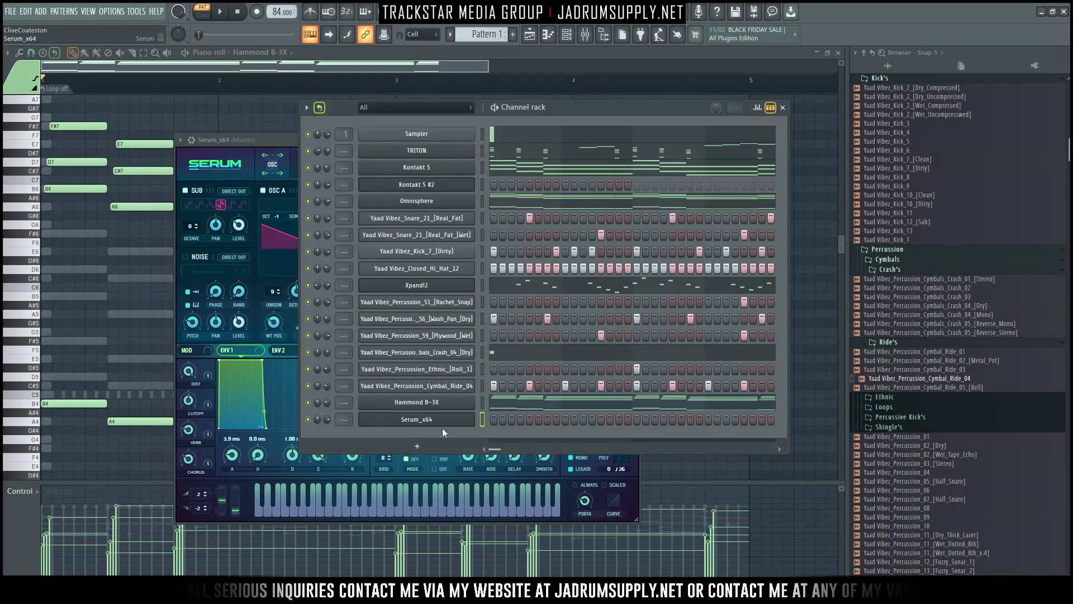
right_click(469, 418)
click(519, 420)
scroll(191, 387, down, 3)
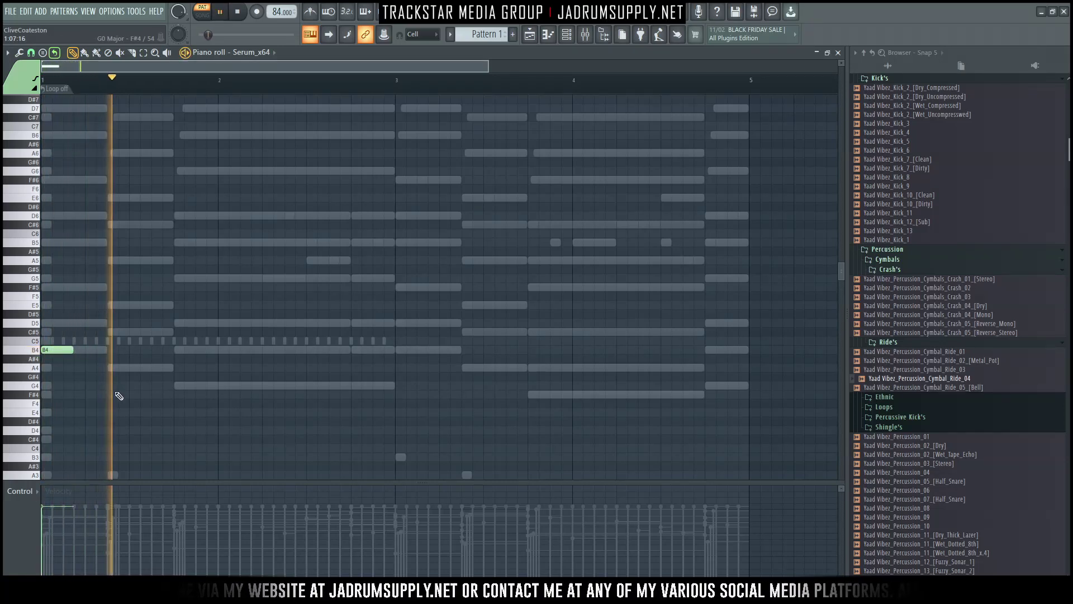
click(111, 368)
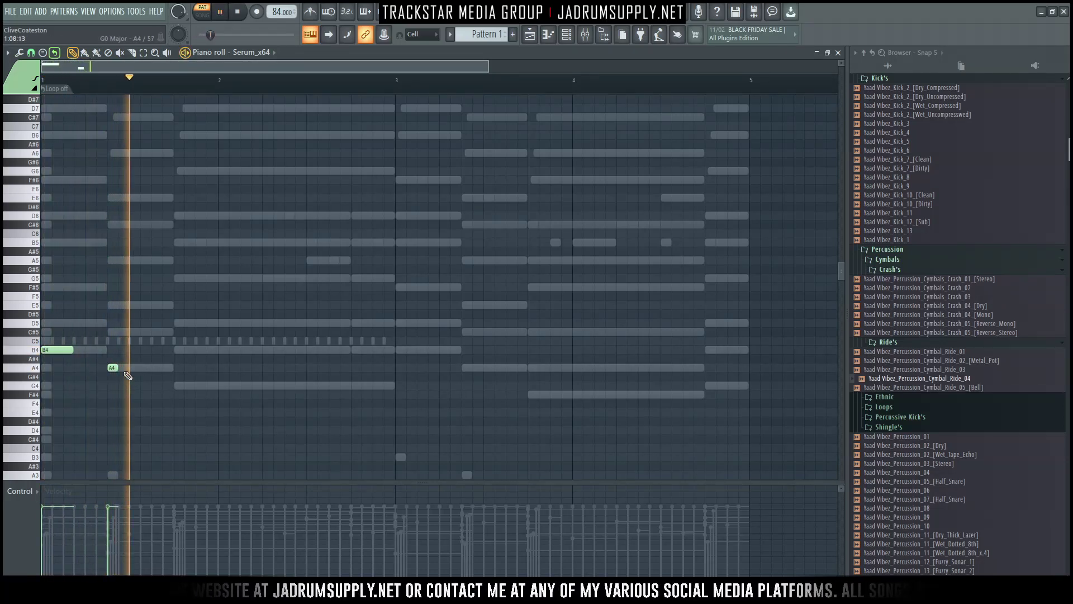
mouse_move(113, 368)
mouse_down()
mouse_move(133, 368)
mouse_move(124, 368)
mouse_up()
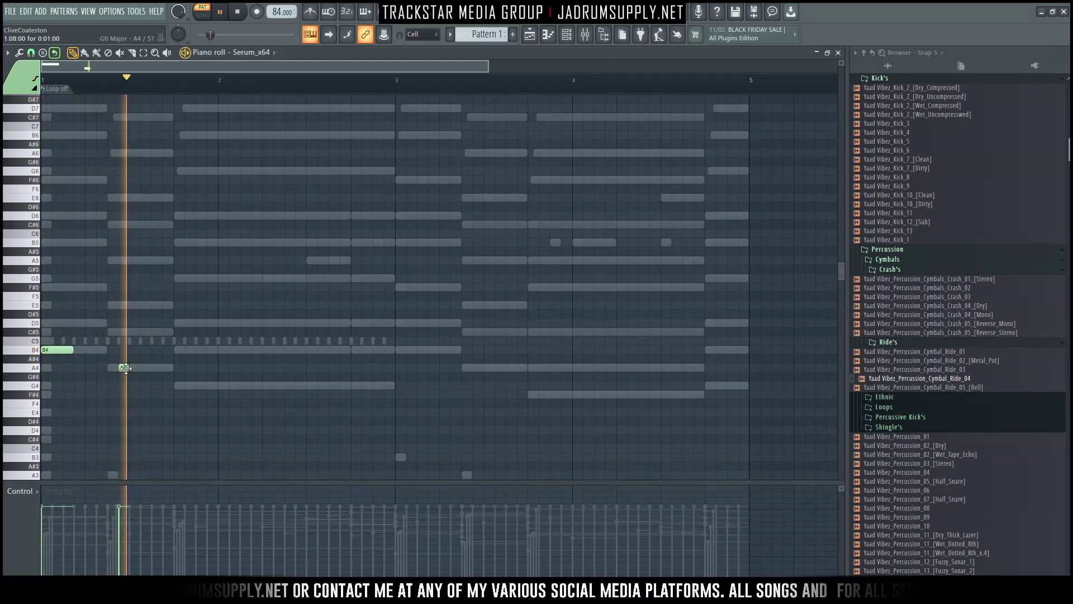
Try two additional one-step A4 notes following the first A4 in bar 1, against the playing pattern
click(143, 368)
key(space)
click(157, 368)
drag(160, 368, 171, 369)
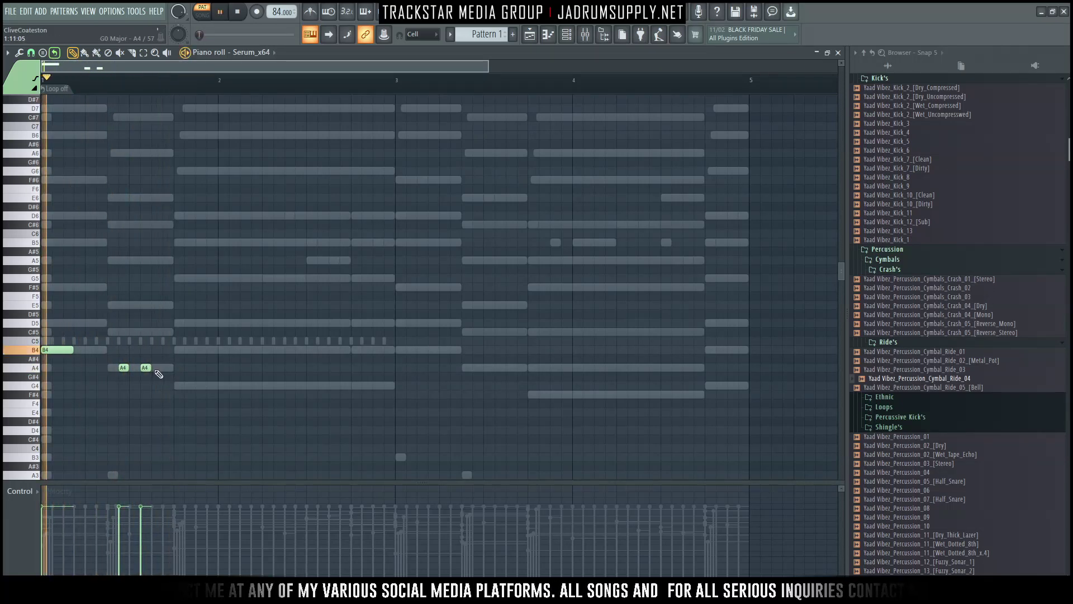
key(space)
click(157, 368)
key(space)
mouse_move(160, 369)
mouse_down()
mouse_move(169, 369)
mouse_move(148, 367)
mouse_up()
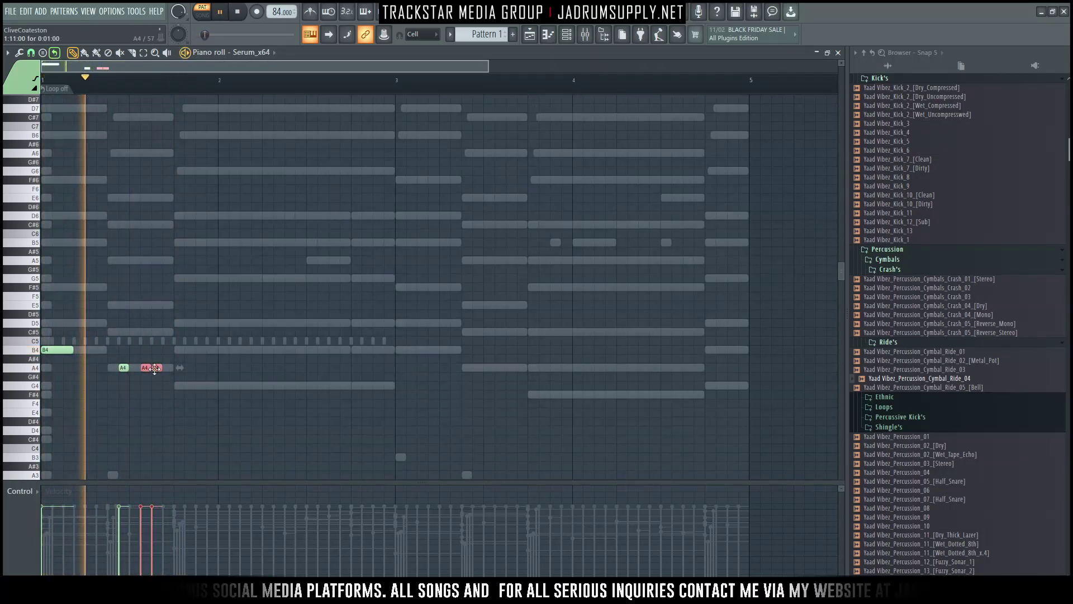
ctrl+click(175, 385)
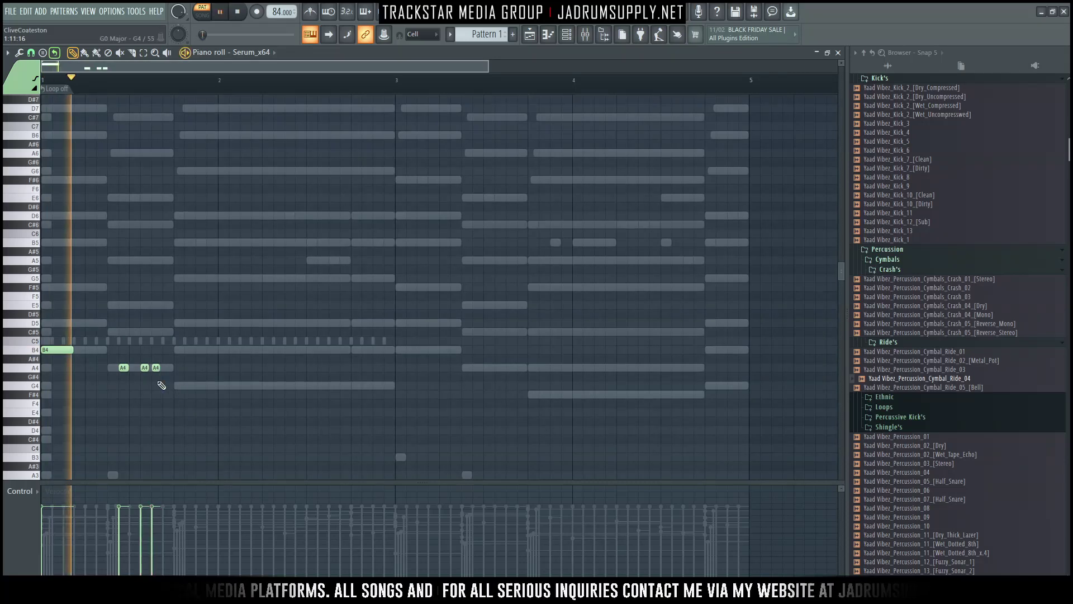
Add a two-step G4 note at 1:15, remove the two extra A4 notes, and lengthen the remaining A4 to two steps
click(178, 386)
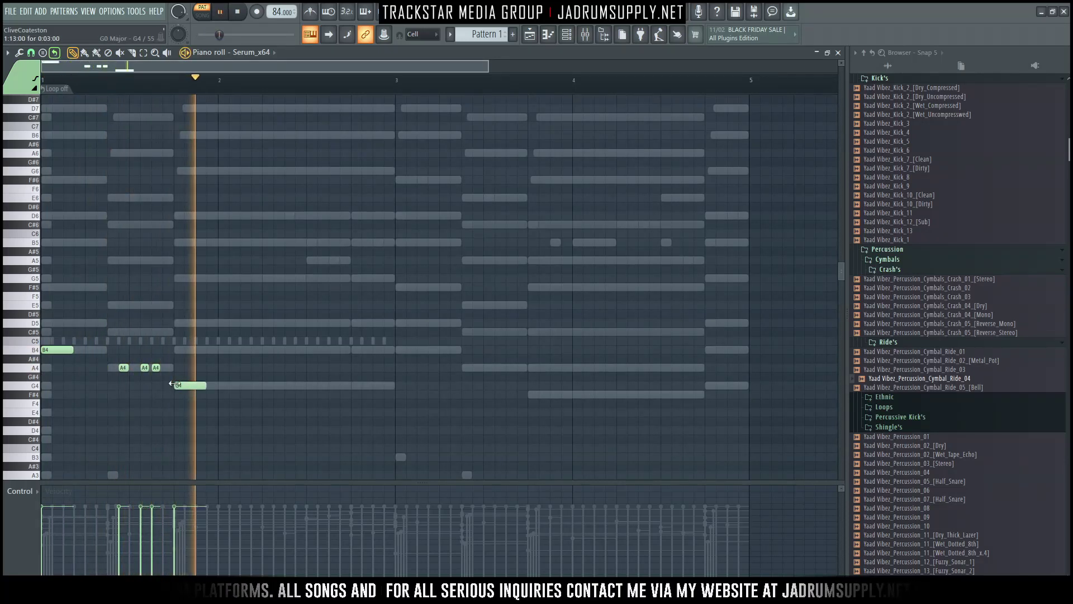
right_click(157, 368)
right_click(145, 369)
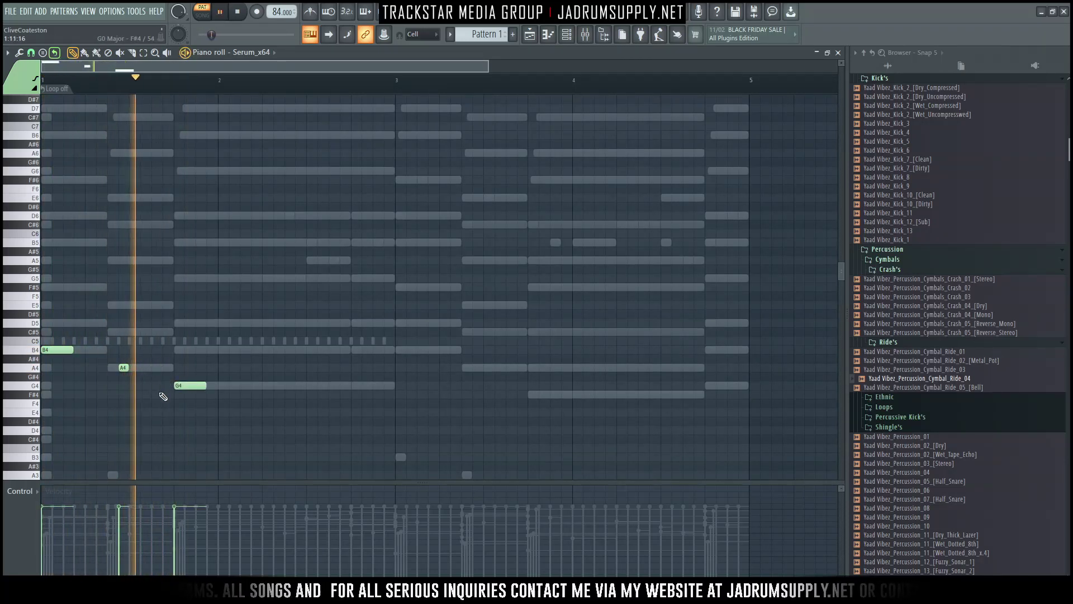
drag(180, 386, 202, 386)
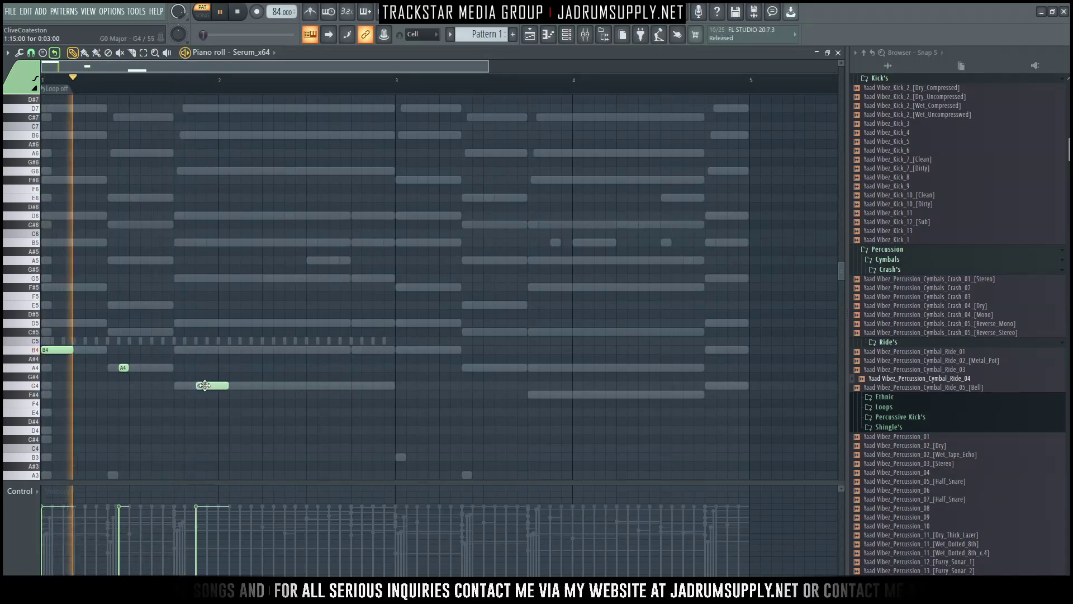
drag(221, 385, 217, 385)
drag(129, 367, 139, 367)
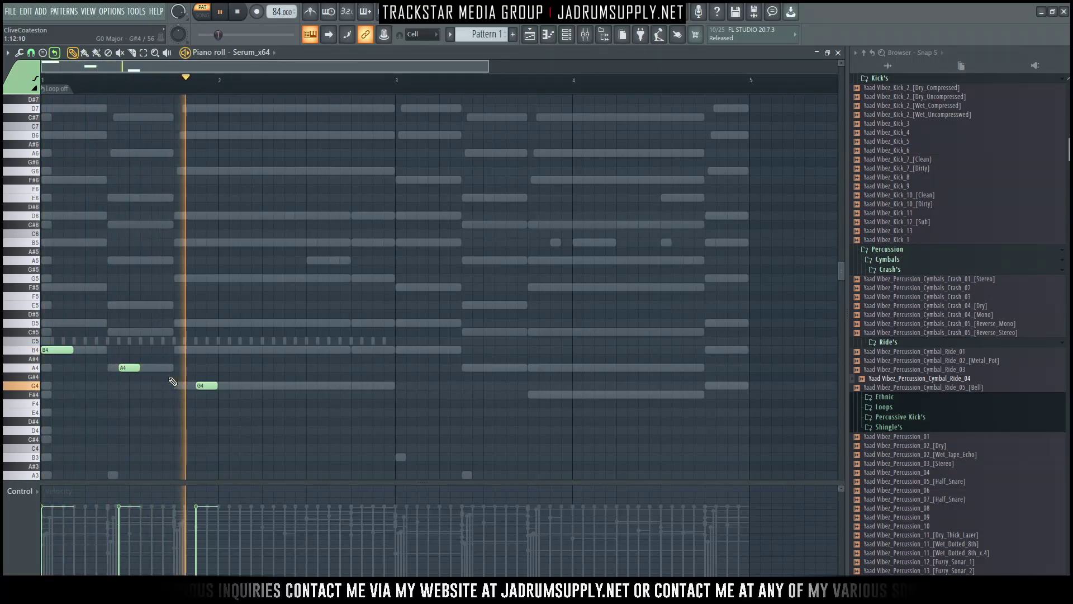
Add a four-step B4 note at 2:09 and a four-step D5 note at 2:13
click(307, 350)
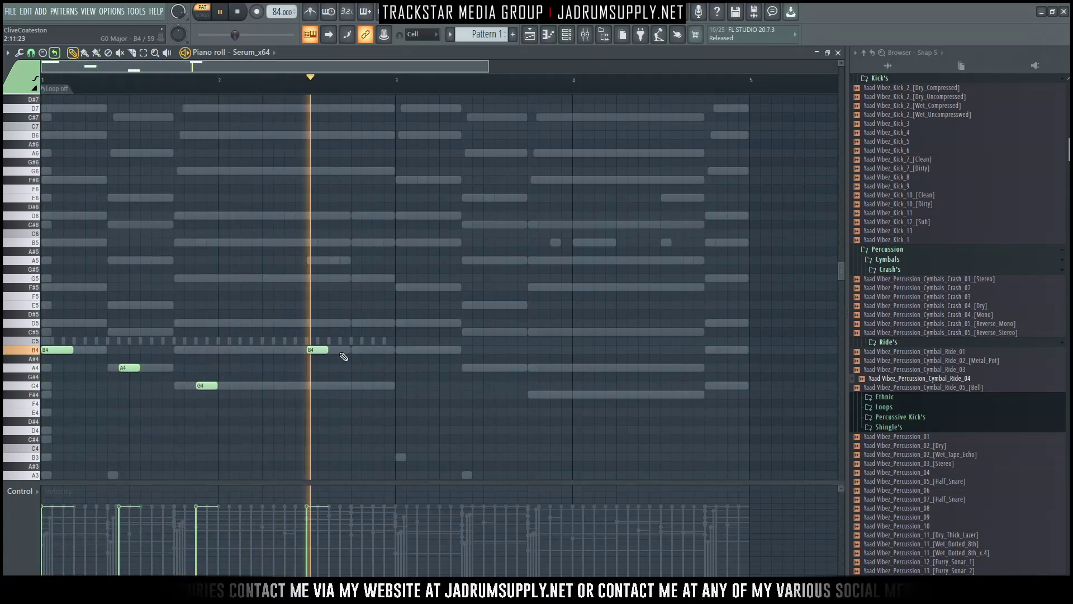
key(space)
drag(329, 350, 351, 350)
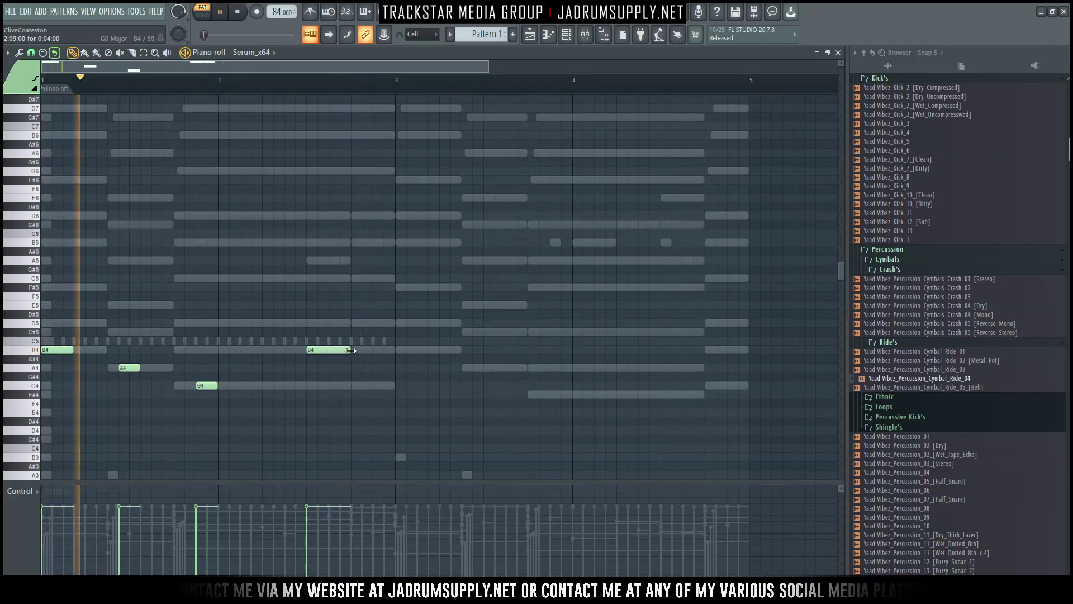
click(355, 323)
Duplicate the entire two-bar bass phrase and place the copy at the start of bar 3
drag(426, 414, 56, 263)
key(ctrl+b)
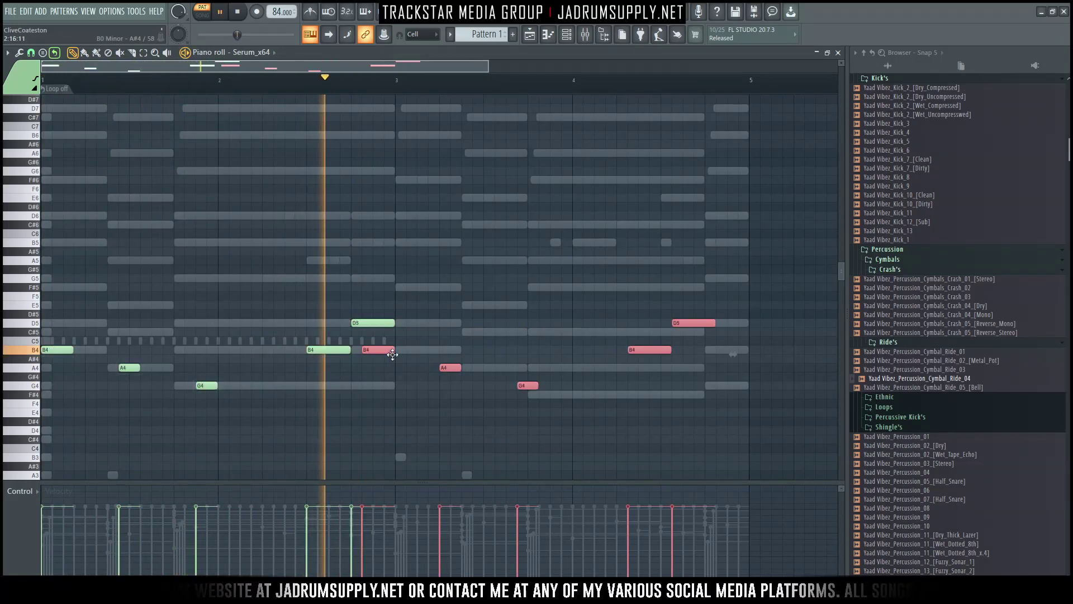
click(485, 430)
Add a one-step C#5 at 3:07, shorten the A4 at 3:08 to one step, and repeat it at 3:10 and 3:12
key(space)
drag(504, 332, 471, 332)
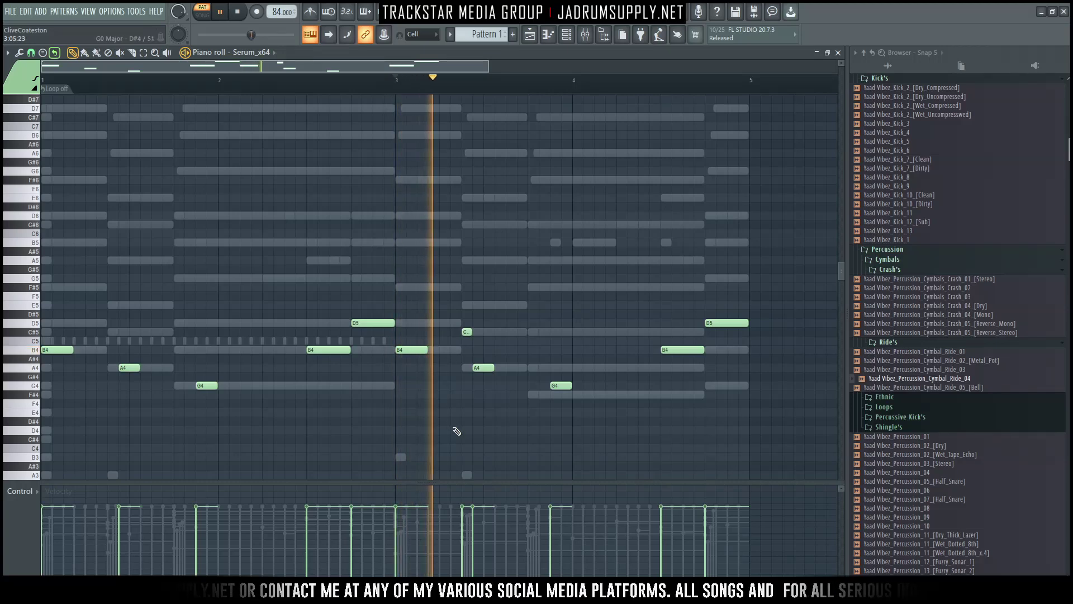
key(space)
drag(492, 368, 482, 368)
key(space)
click(499, 368)
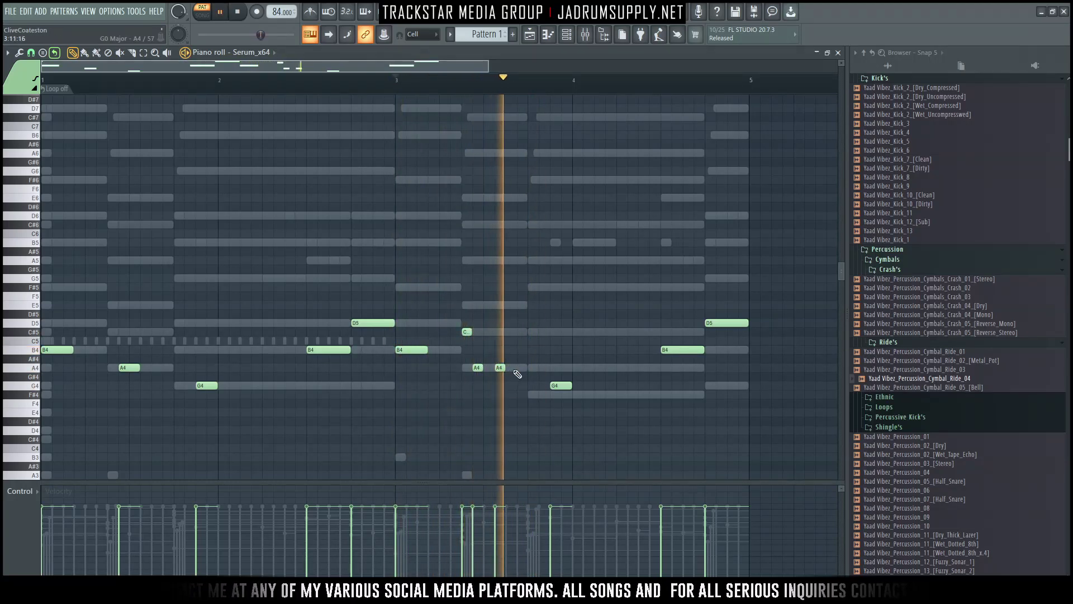
key(space)
Move the copied G4 note to F#4 at 3:13 and extend it to four steps
drag(559, 386, 530, 394)
key(space)
key(space)
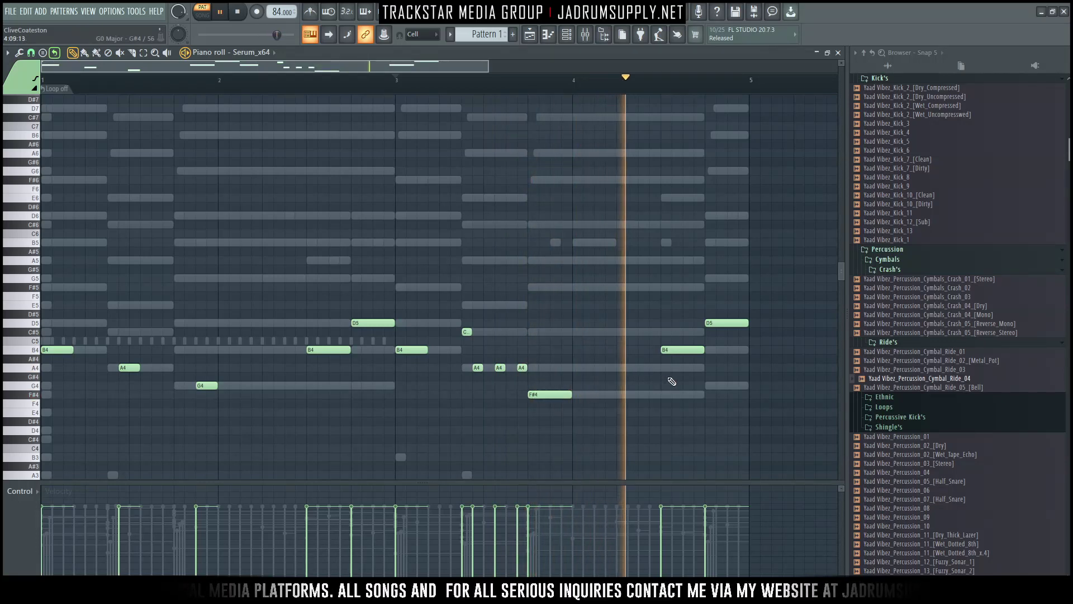
Raise the B4 note at 4:09 to C#5, try B4 for the closing note and return it to D5, and stop playback
drag(725, 324, 688, 333)
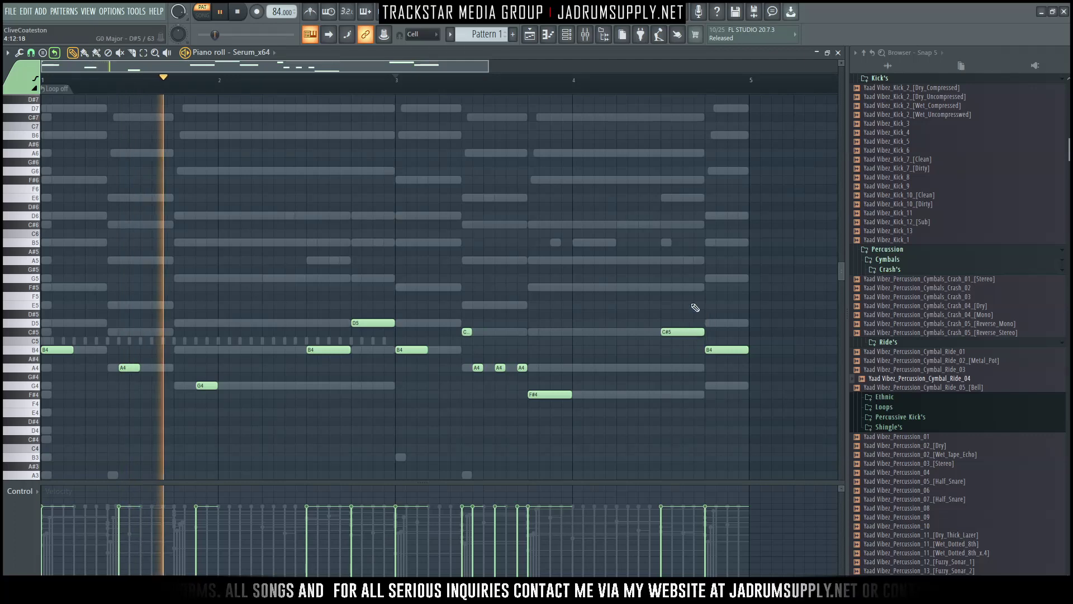
click(553, 89)
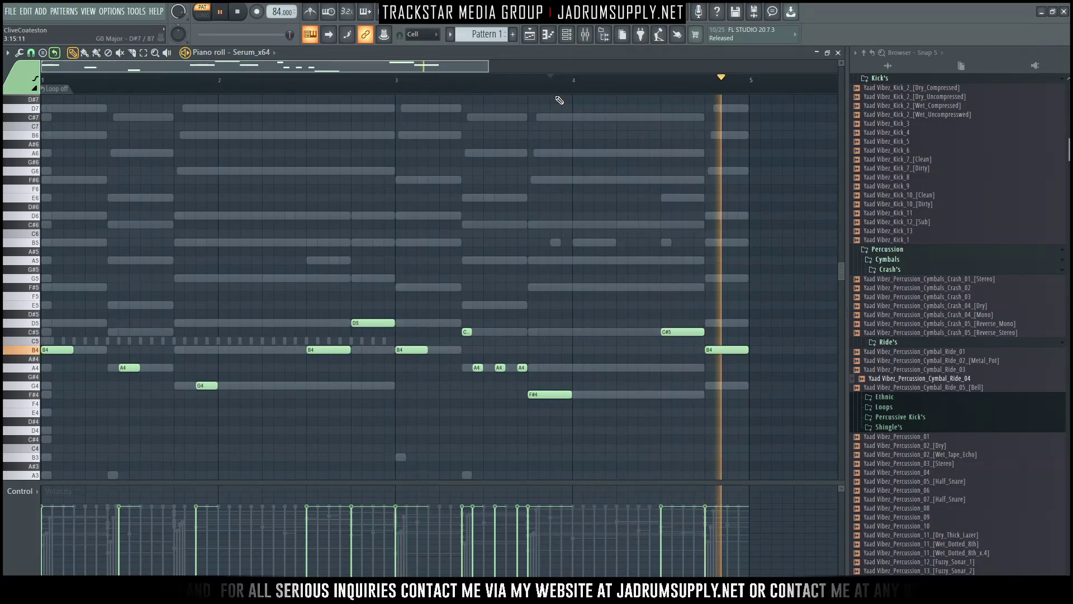
click(554, 88)
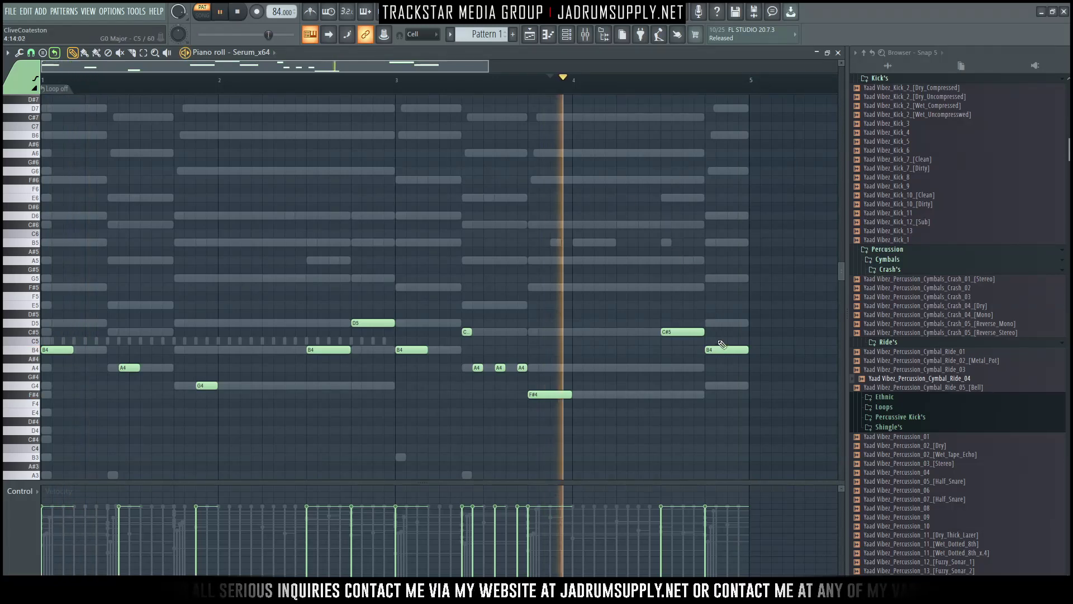
drag(724, 347, 724, 317)
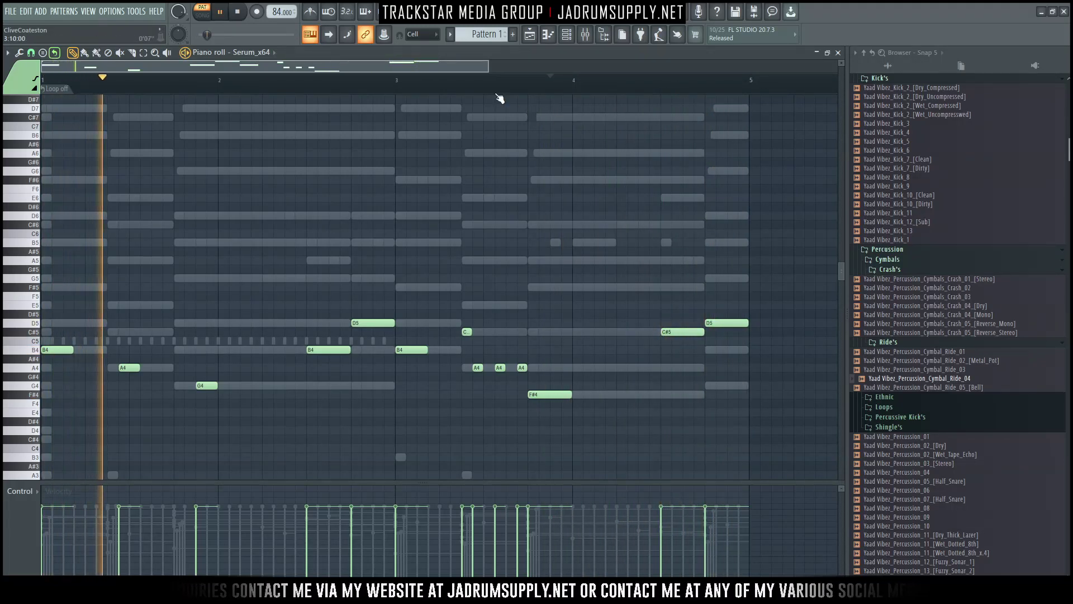
scroll(541, 82, down, 2)
key(space)
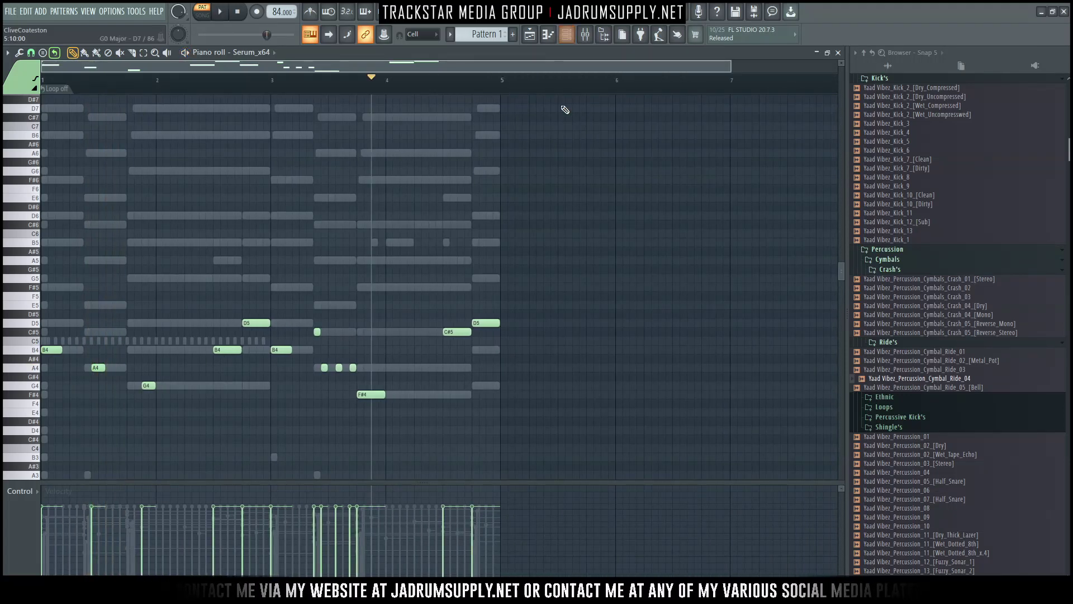
Reopen the Serum_x64 plugin, load [BASS] LikeIDo from the Aubit - Broox Vol. 1 folder and play the pattern with it
click(566, 36)
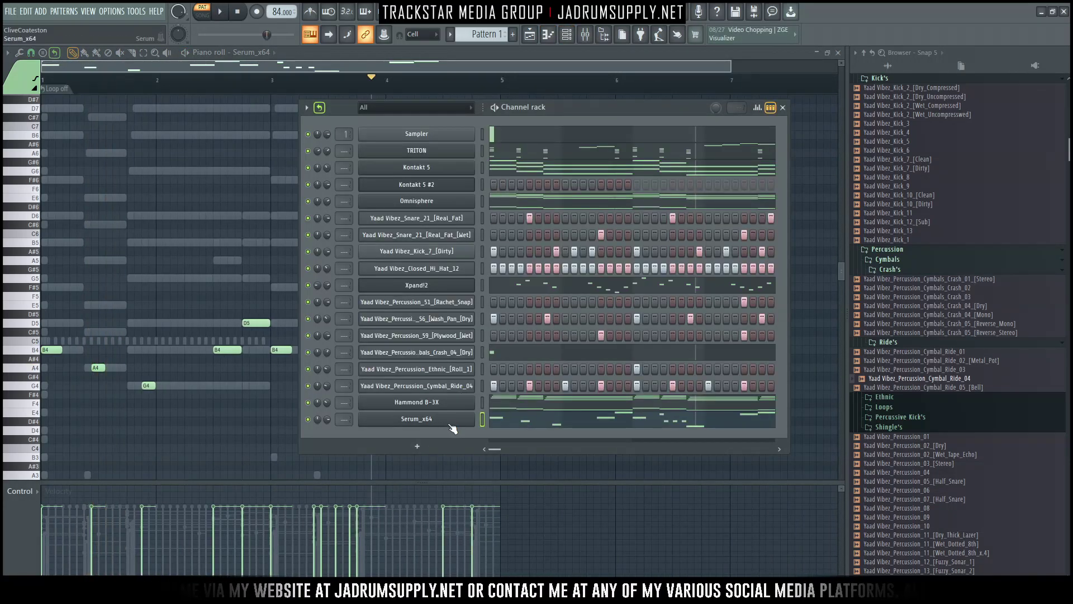
click(525, 417)
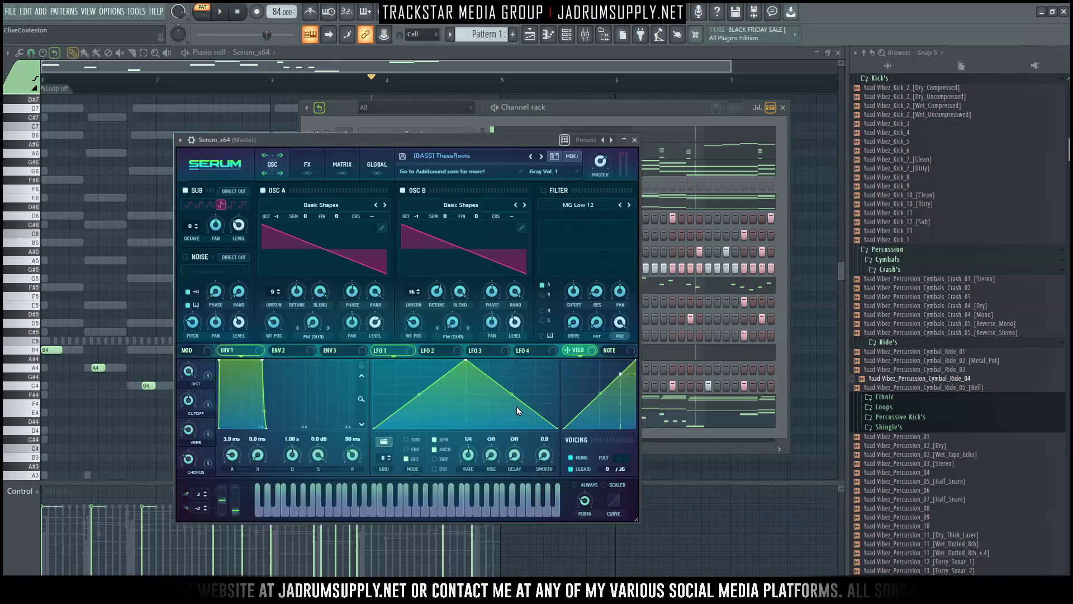
click(447, 166)
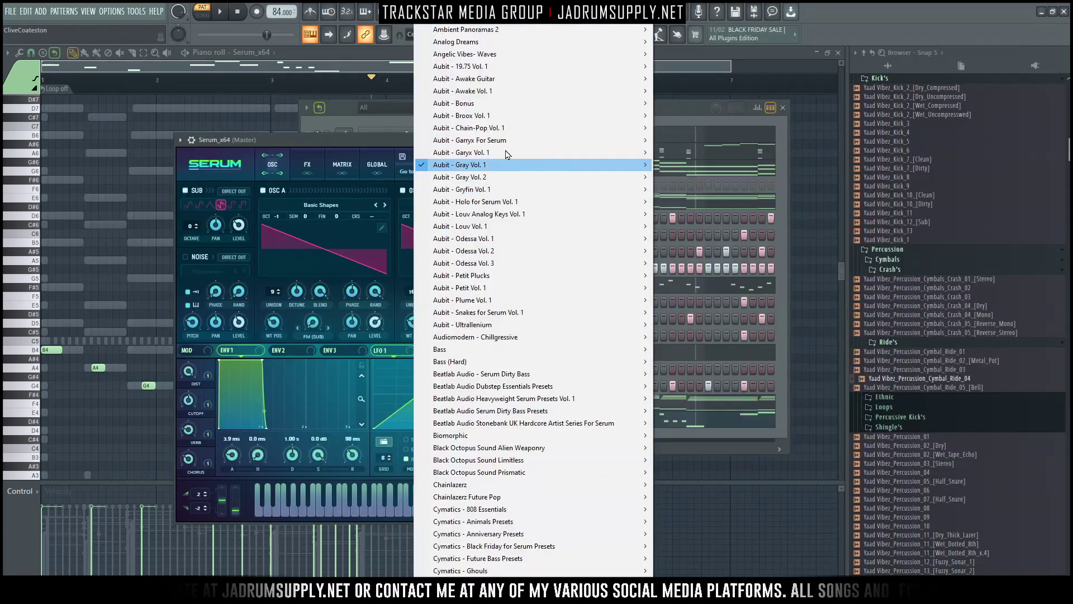
mouse_move(643, 121)
click(693, 200)
key(space)
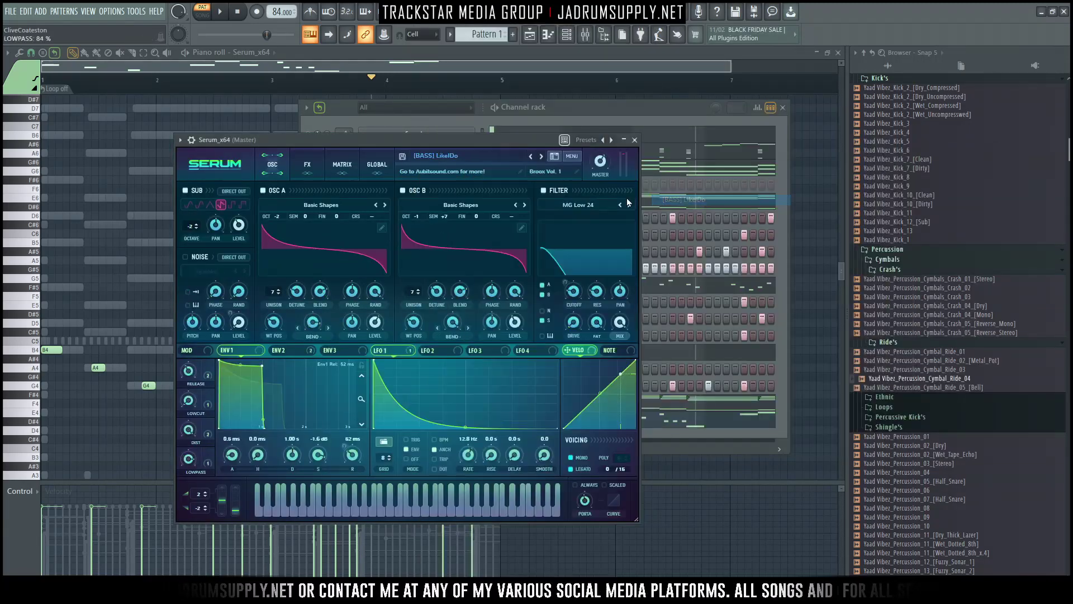
Load a bass preset from the Aubit - Odessa Vol. 2 folder and advance to [BASS] Transitioning Sub while the pattern plays
click(490, 150)
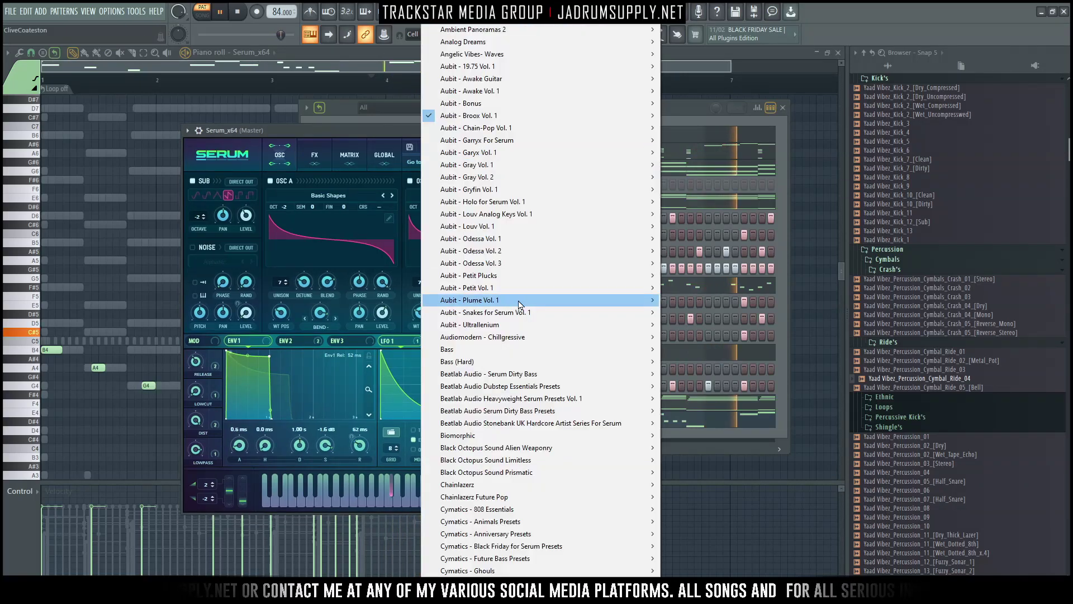
mouse_move(536, 251)
click(693, 313)
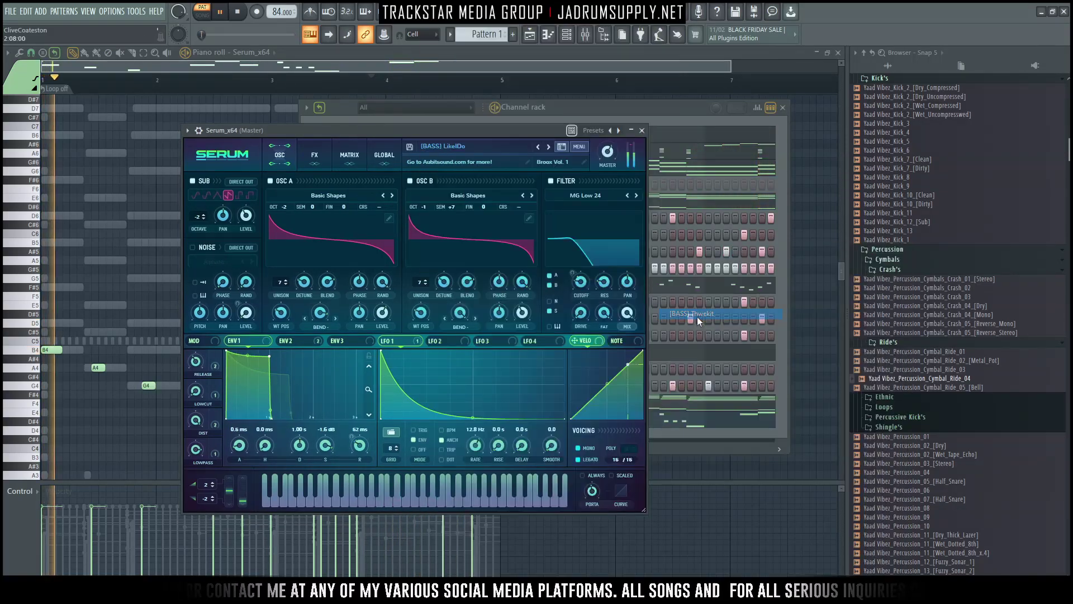
click(549, 147)
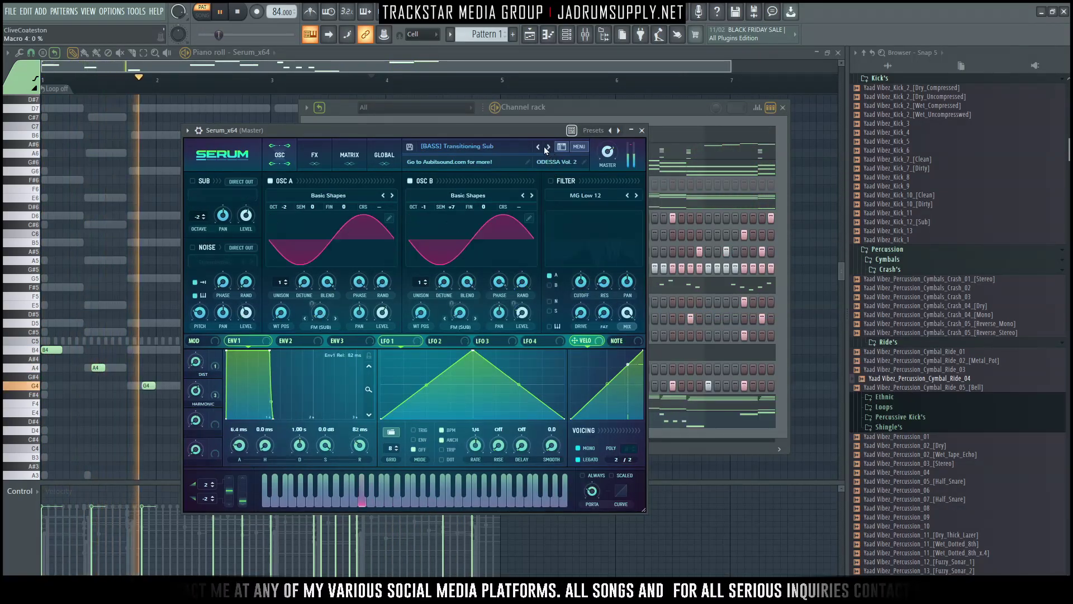
Set the master volume of the Serum_x64 plugin to 83% and return to the channel rack
click(458, 146)
click(377, 128)
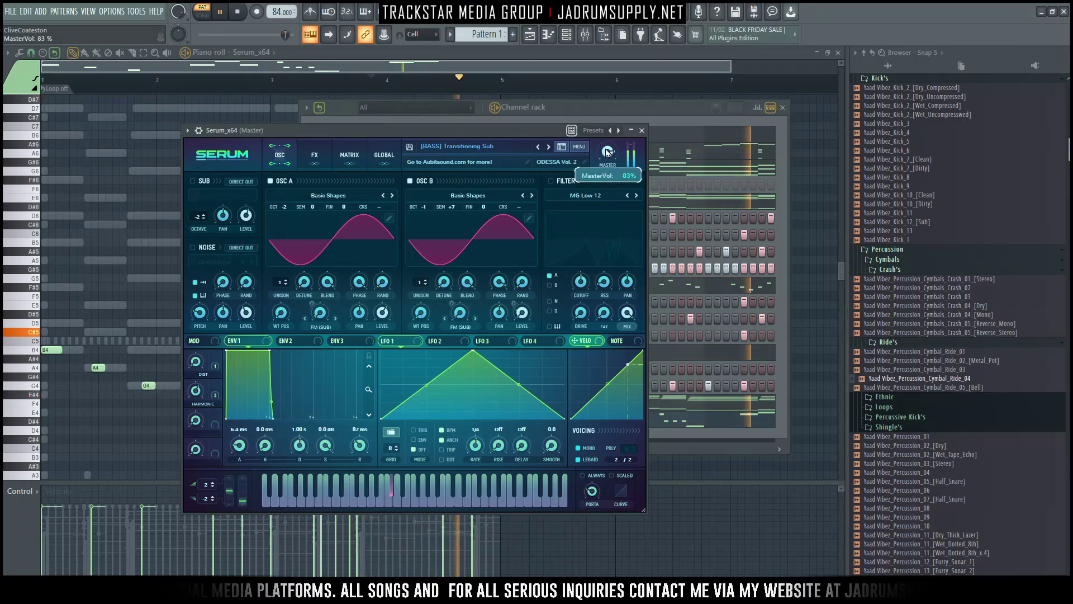
click(716, 442)
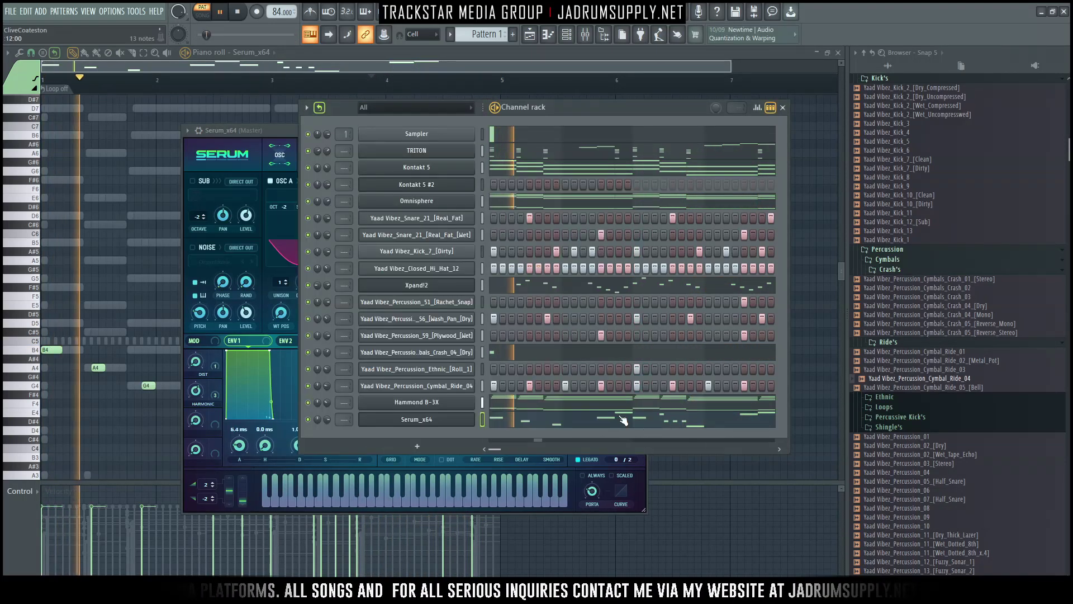
Extend the B4 and D5 notes in the second half of bar 2 of the Serum_x64 bassline to four steps each
click(712, 423)
click(712, 424)
drag(253, 302, 232, 351)
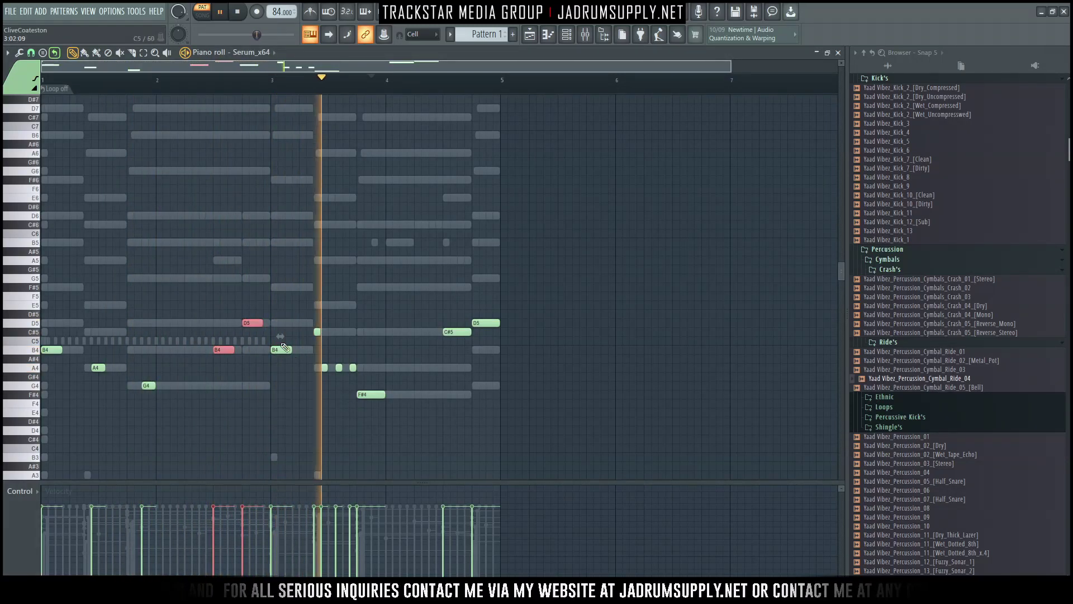
drag(233, 351, 241, 351)
ctrl+click(428, 372)
drag(460, 306, 468, 351)
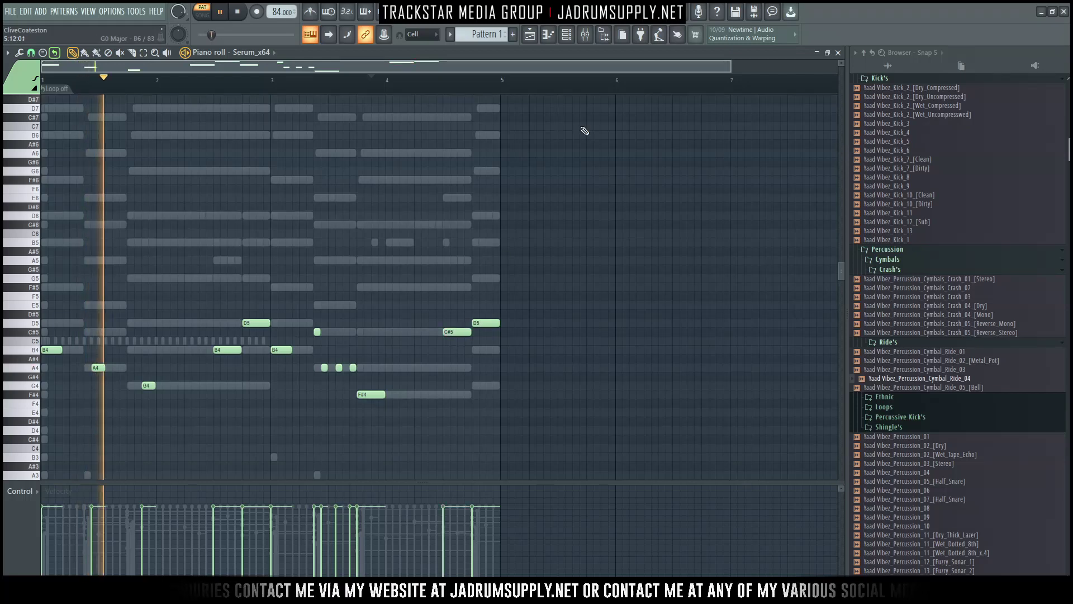
Replace the instrument on the Serum_x64 channel with Nexus, keeping the bassline notes
key(F6)
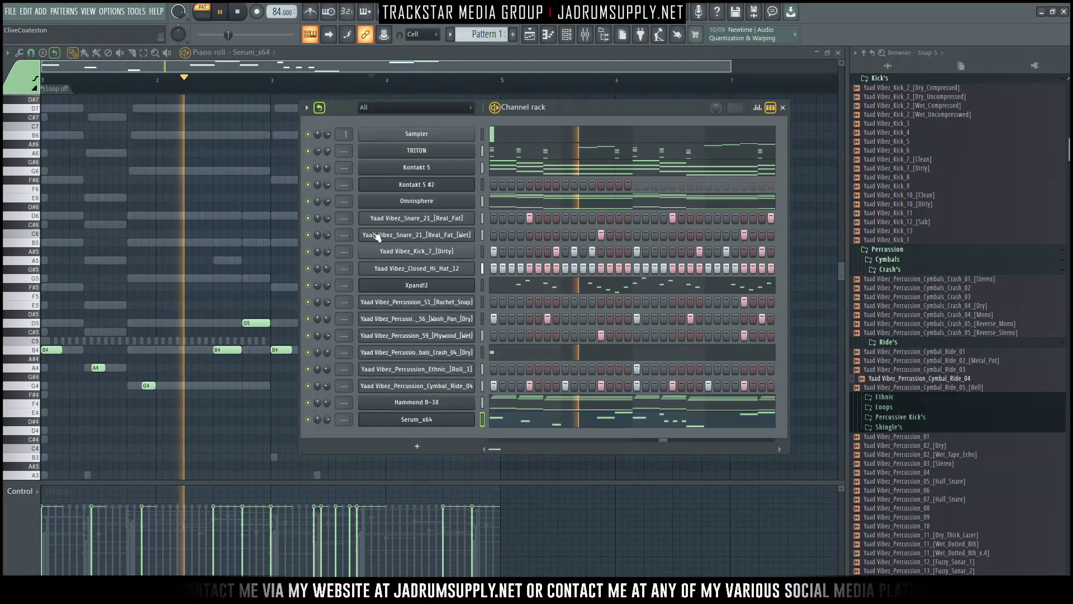
right_click(409, 421)
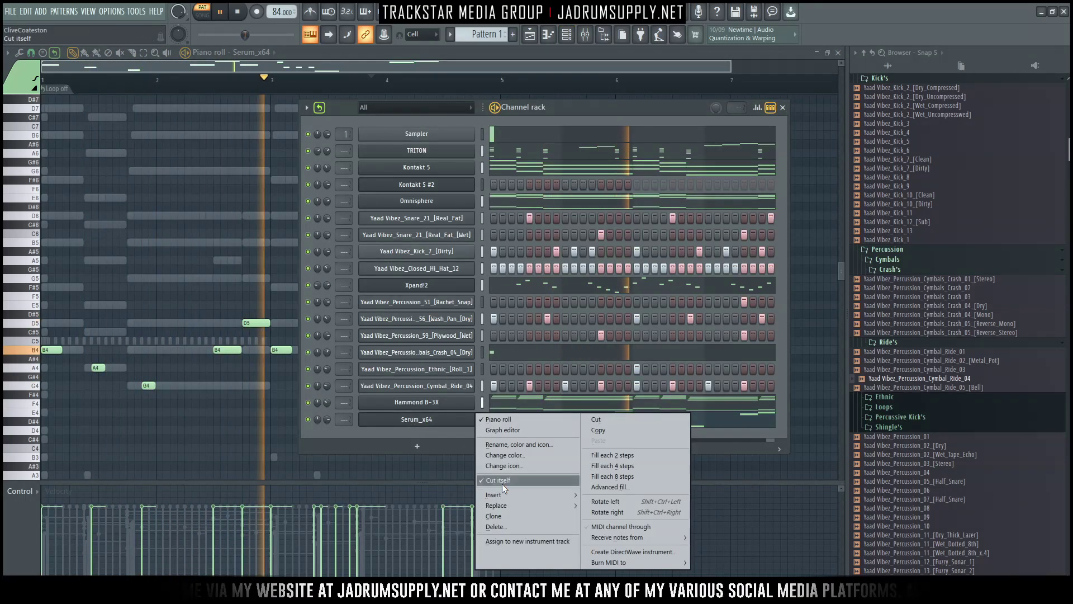
mouse_move(515, 505)
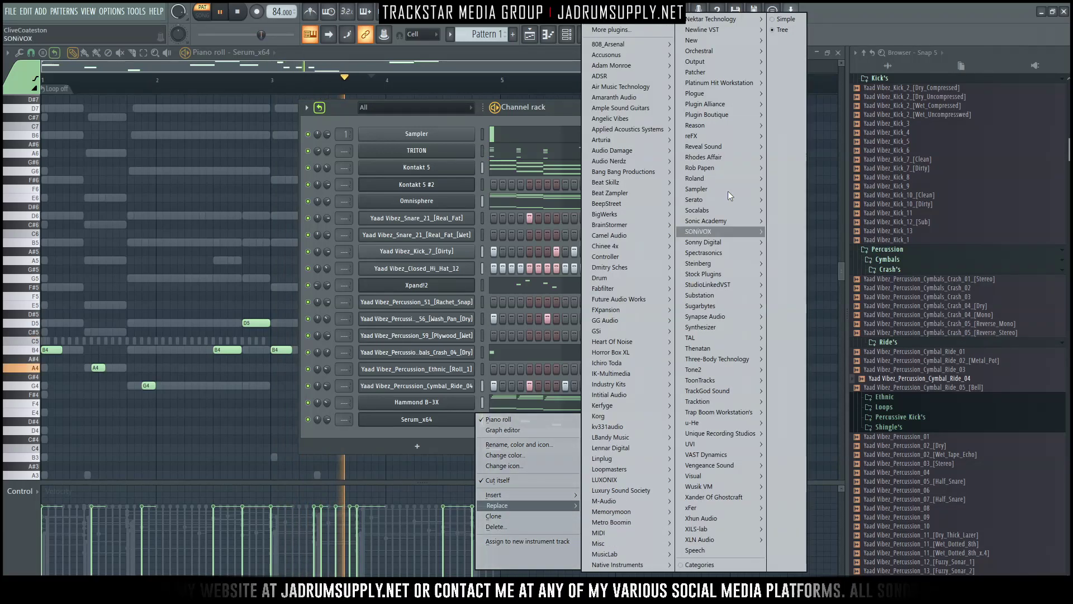
mouse_move(733, 29)
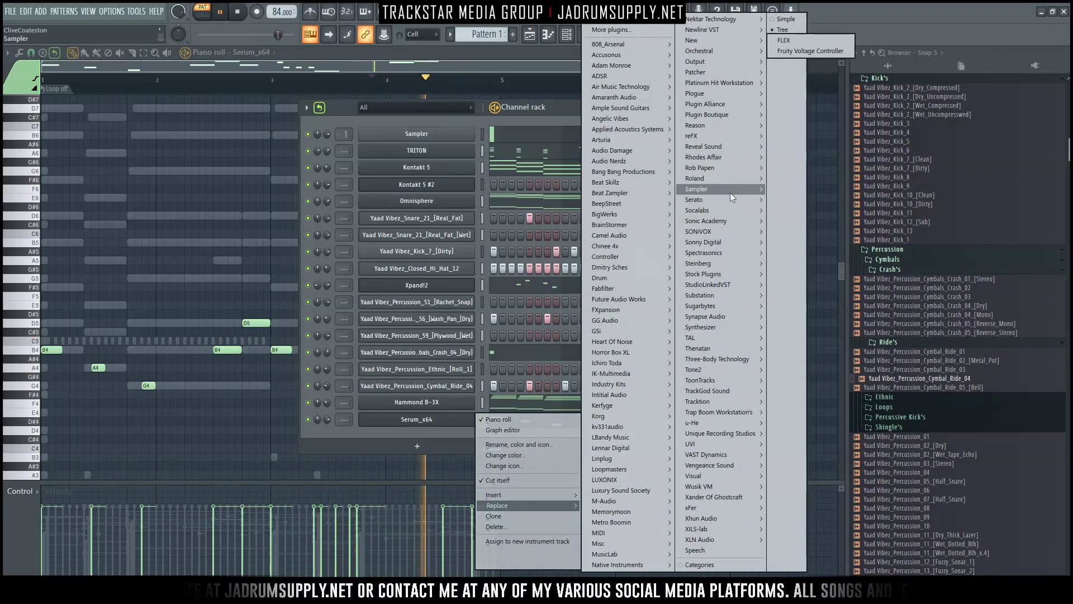
mouse_move(727, 136)
click(785, 137)
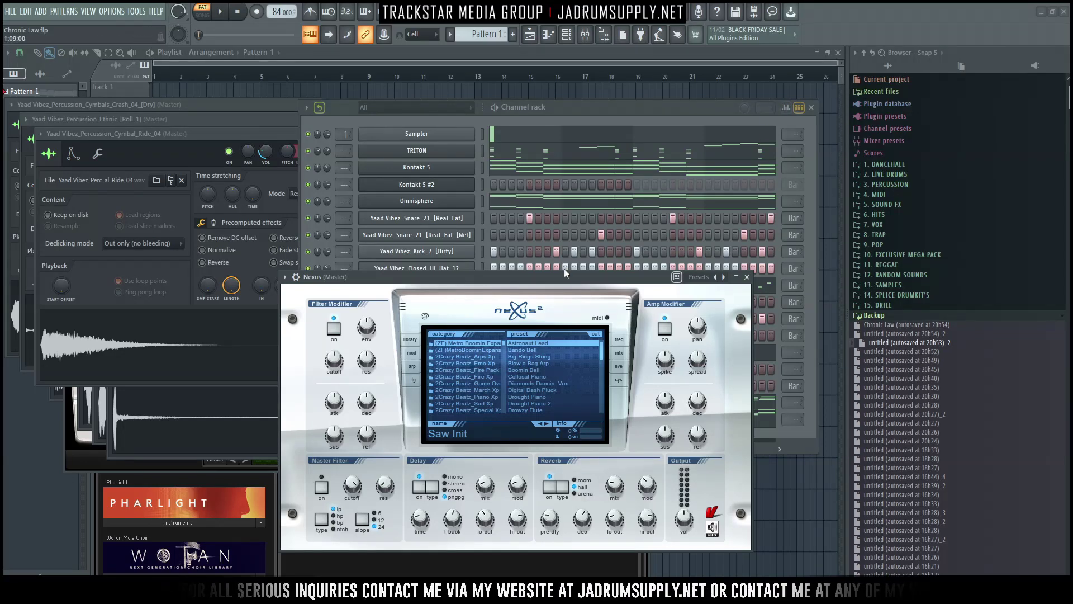
Place the Nexus window over the upper part of the channel rack and list its Bass category presets
drag(557, 275, 574, 100)
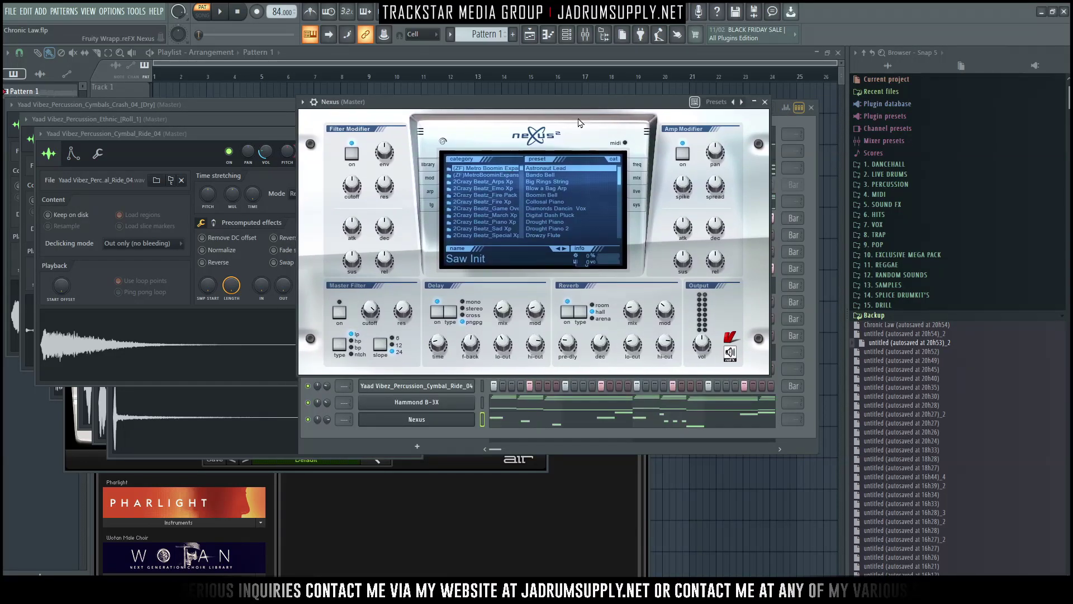
click(440, 432)
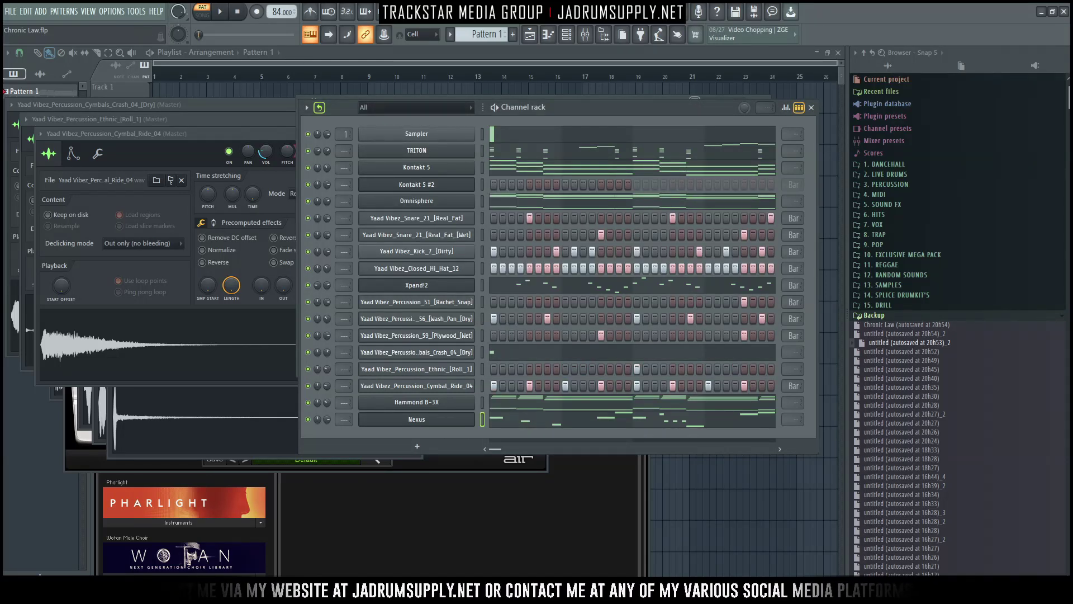
click(438, 421)
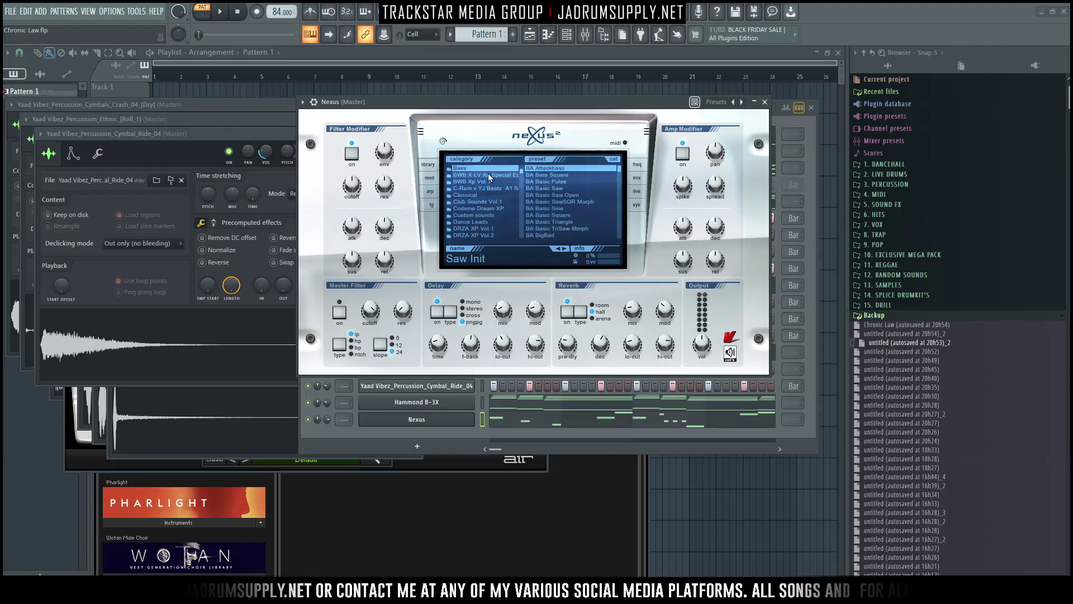
Start playback and transpose the whole Nexus bassline down one octave in the piano roll
click(484, 435)
key(space)
click(520, 420)
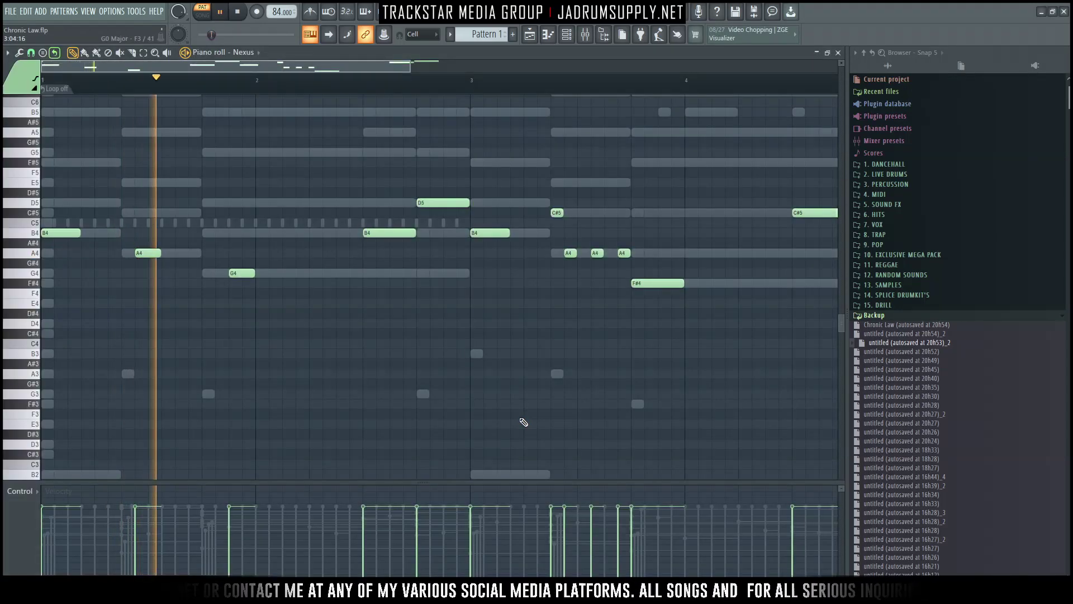
key(ctrl+Down)
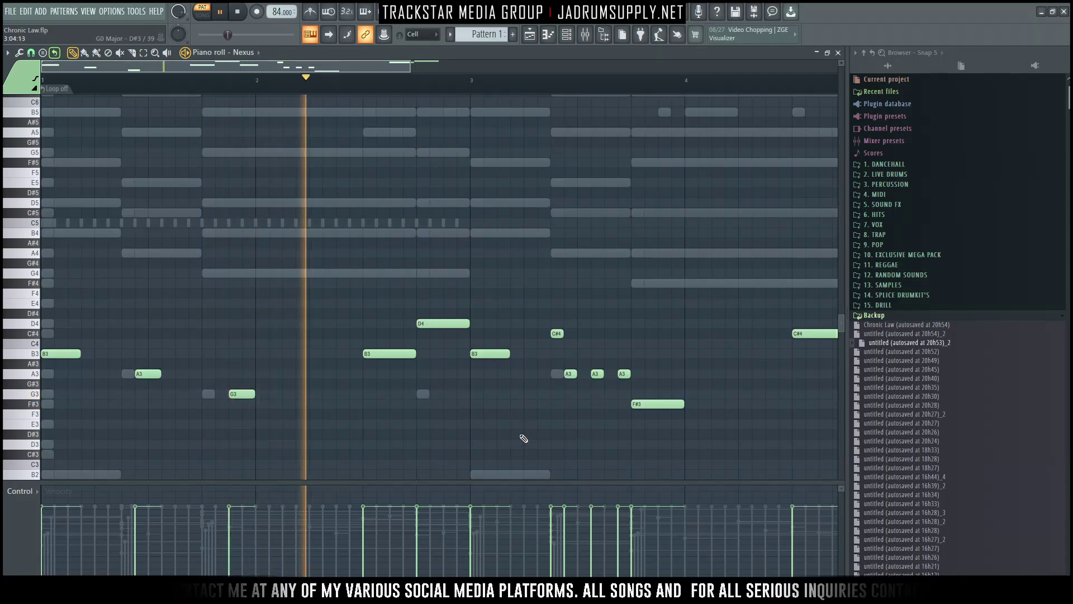
ctrl+right_click(520, 431)
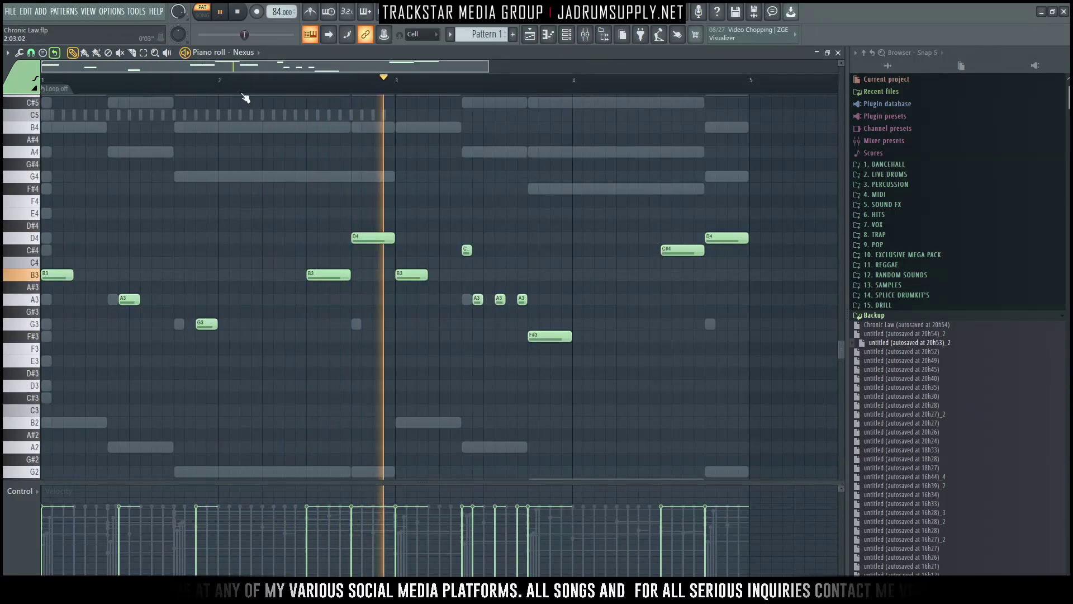
scroll(246, 103, down, 2)
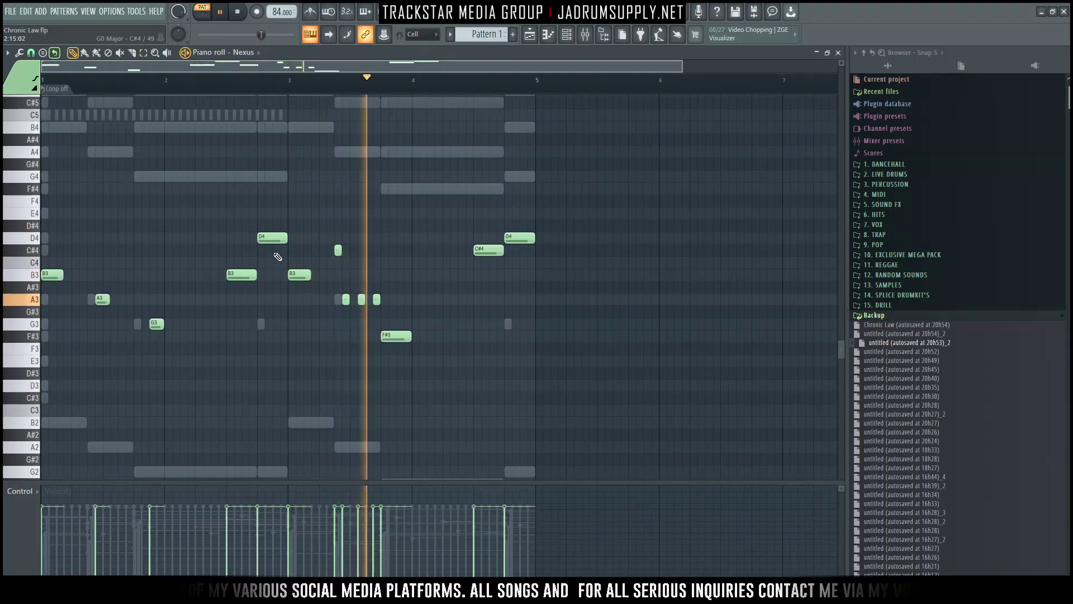
Stretch the G3 note to run twelve steps from 1:13 and restart playback
key(space)
key(space)
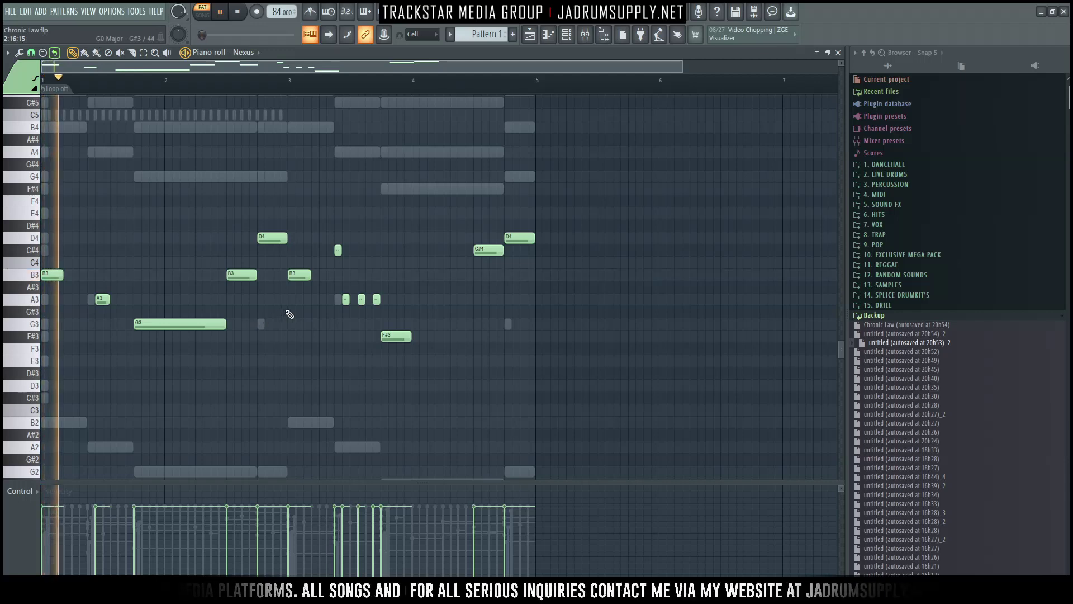
Delete the last short A3 note in bar 3, extend the A3 at 3:10 to three steps and restart playback
right_click(377, 300)
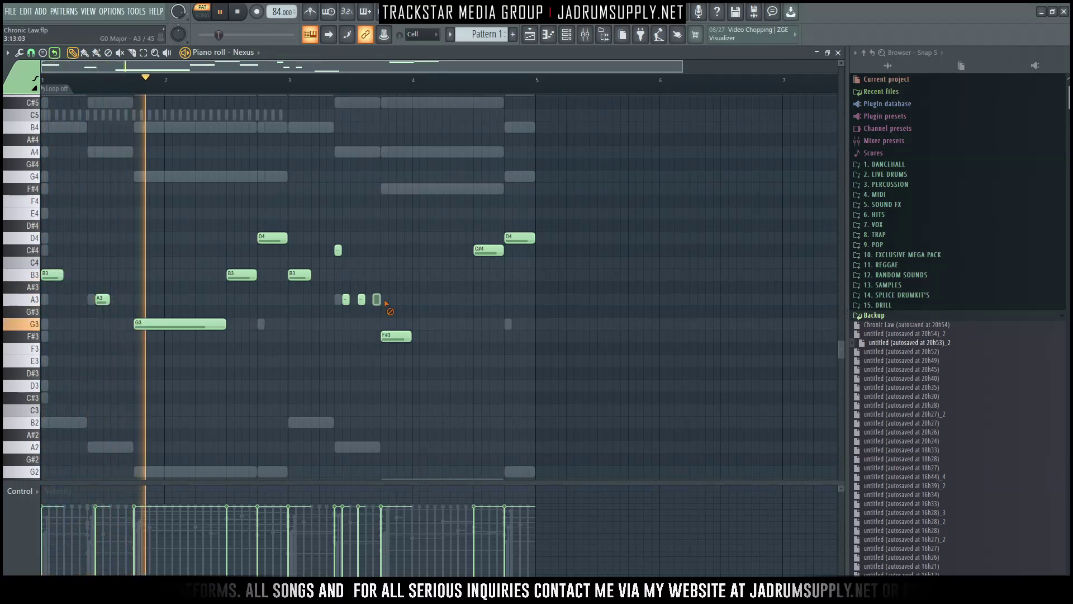
click(364, 301)
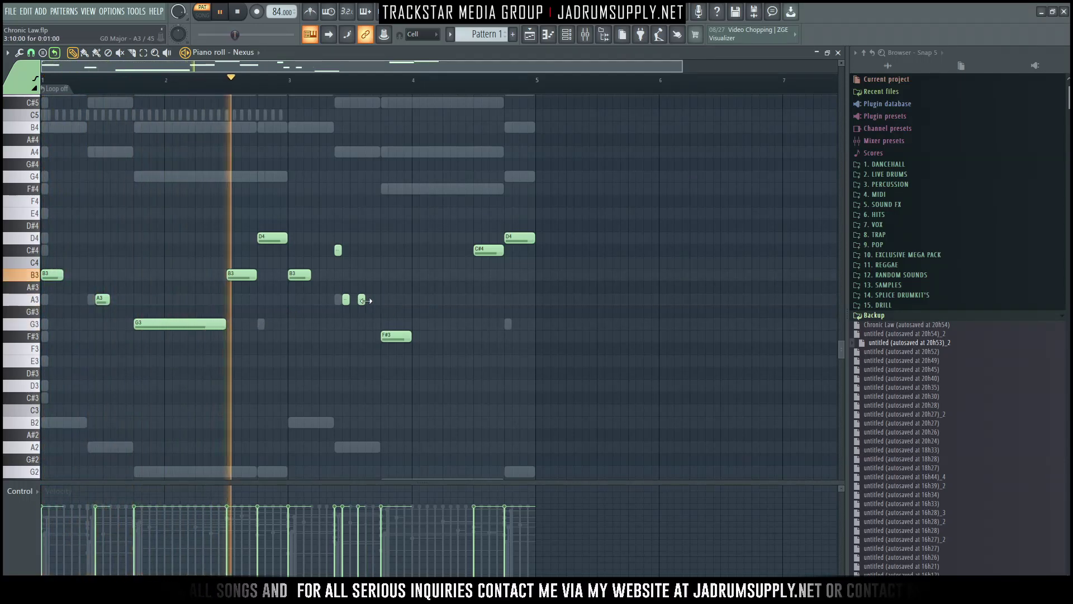
key(space)
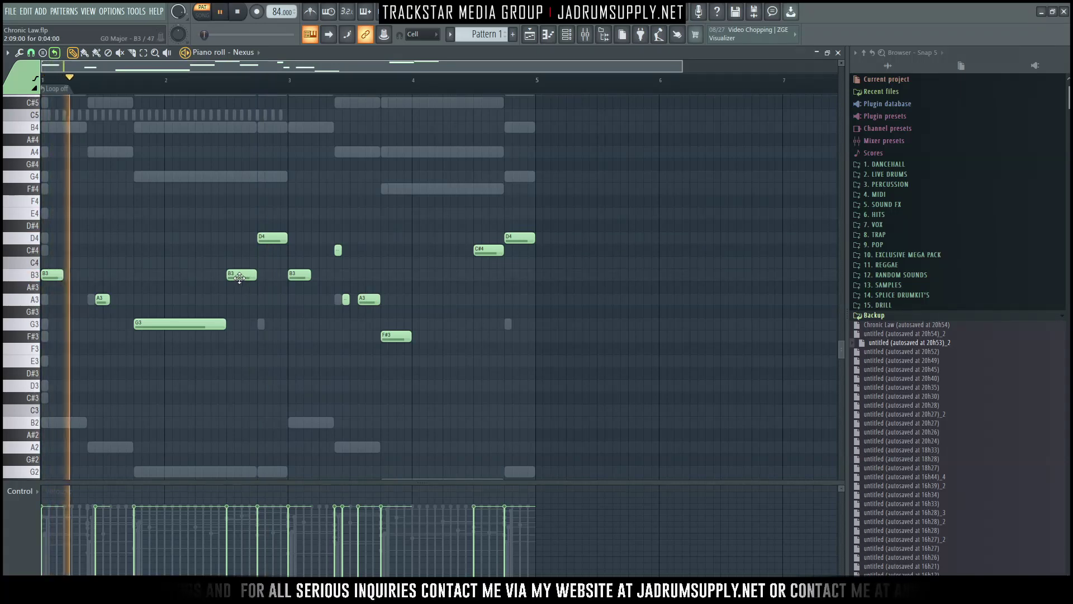
Delete the B3 note at 2:09 and try a full-bar length for the long G3 before returning it to twelve steps
right_click(242, 275)
drag(225, 324, 254, 324)
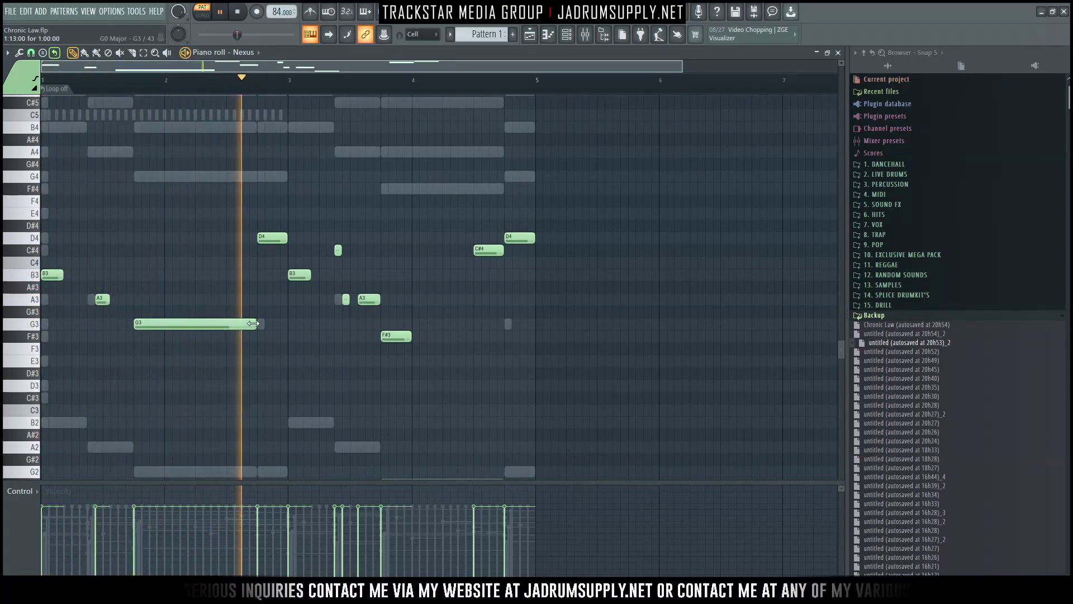
drag(253, 324, 227, 324)
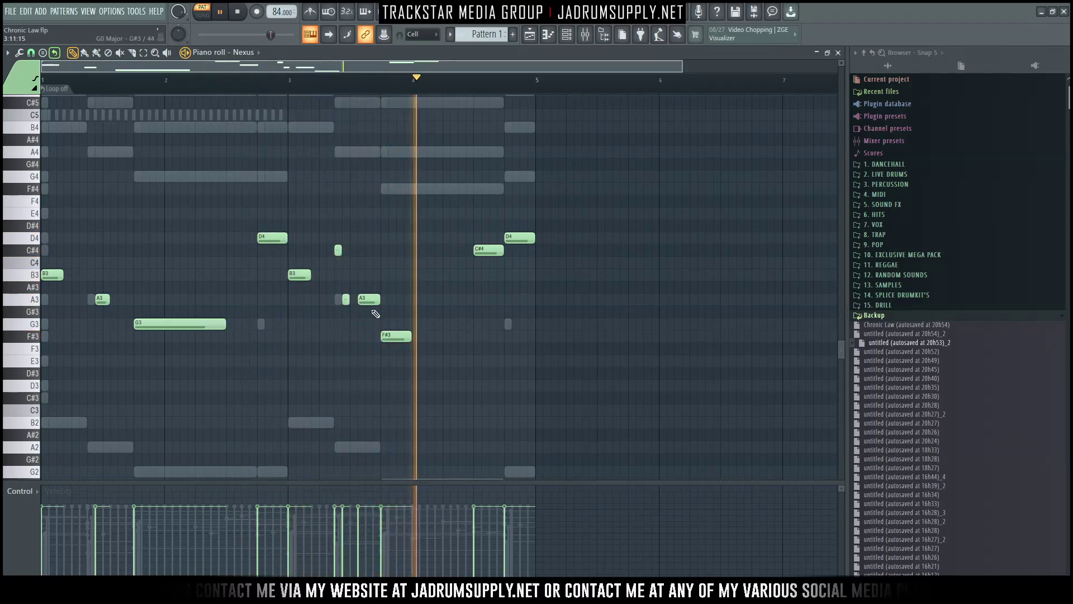
Lower the closing D4 note at 4:13 to G3 and extend the F#3 note at 3:13 to twelve steps
key(space)
click(525, 178)
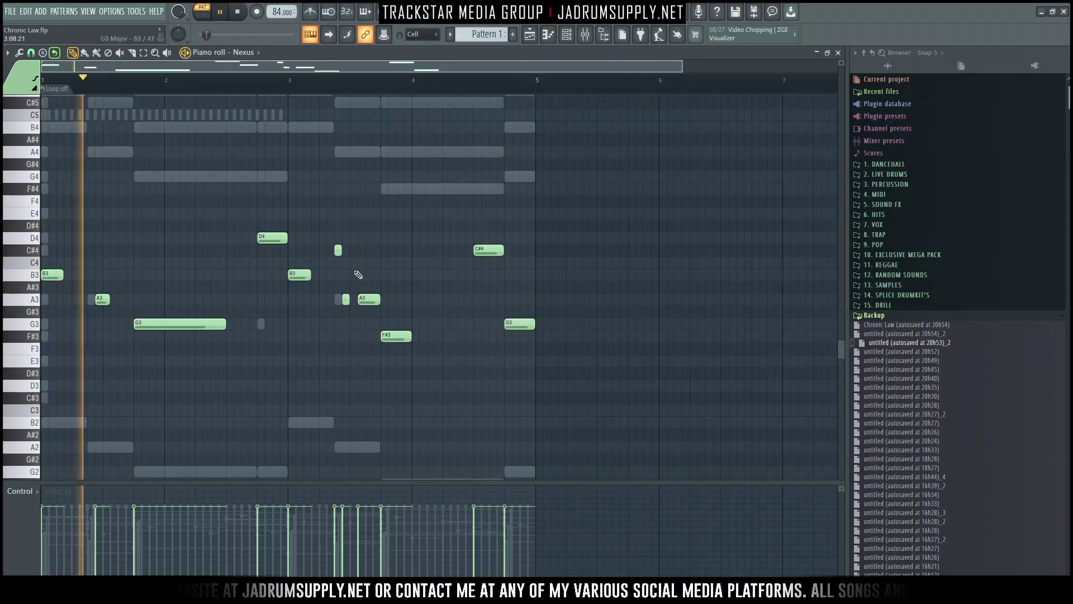
drag(411, 336, 473, 336)
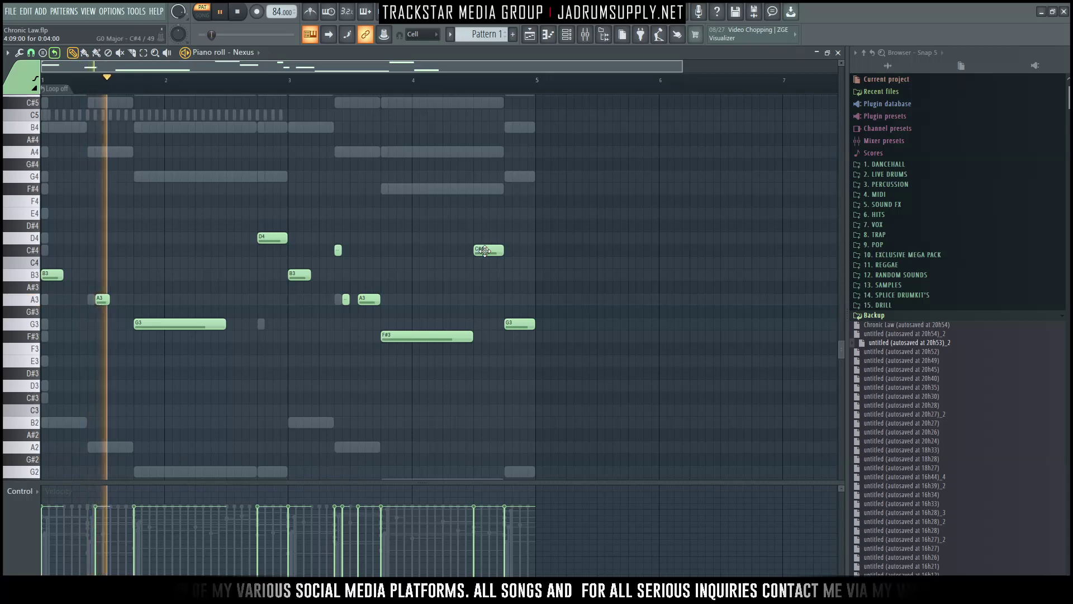
Try F#4, F#3 and A4 for the C#4 note at 4:09 and settle it on A3
drag(484, 246, 493, 206)
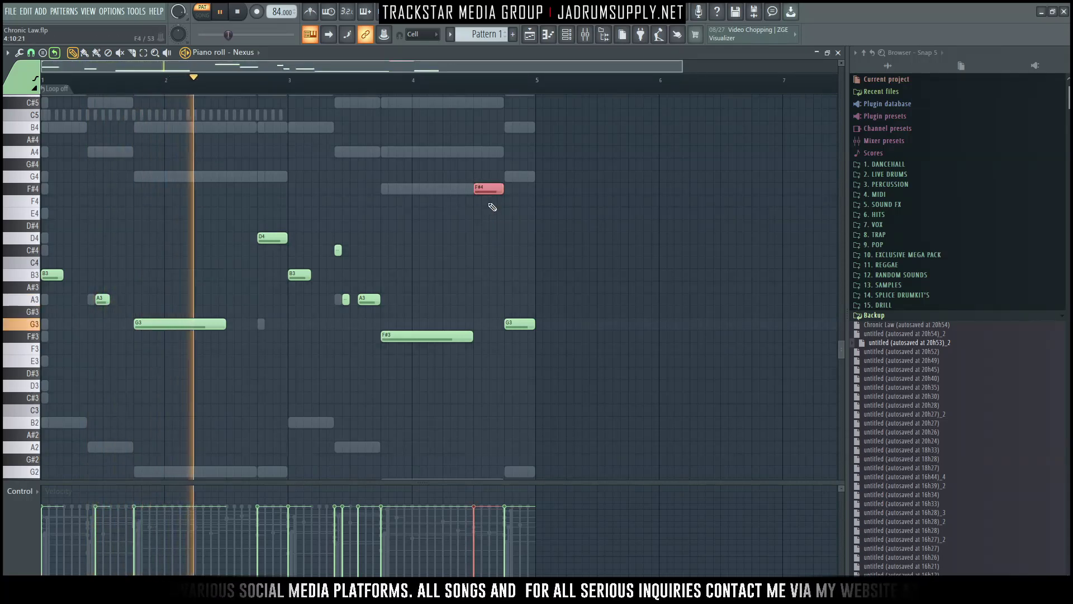
key(ctrl+Down)
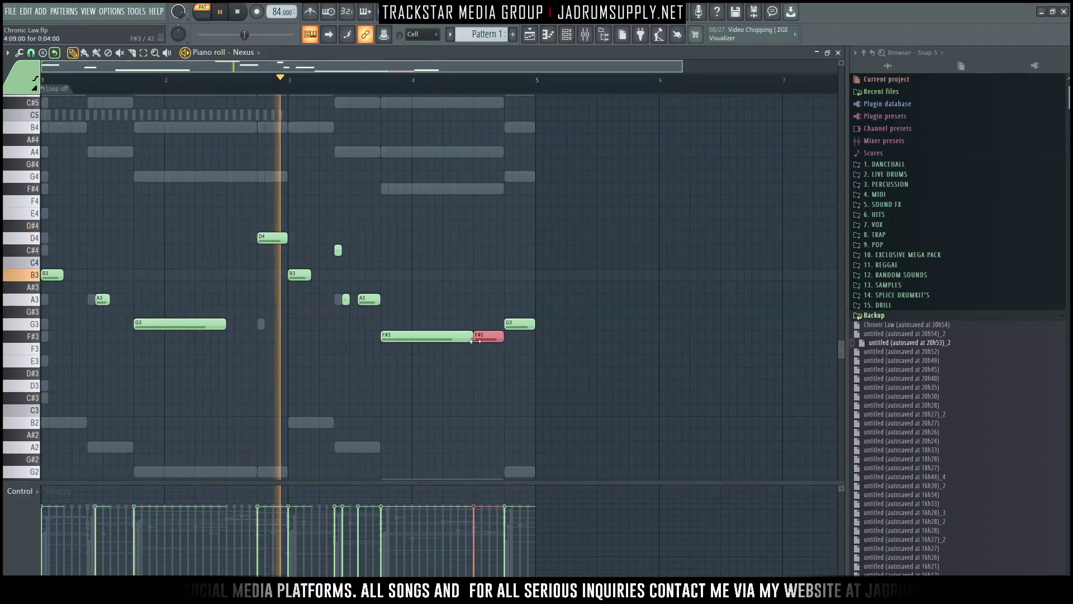
drag(494, 336, 506, 167)
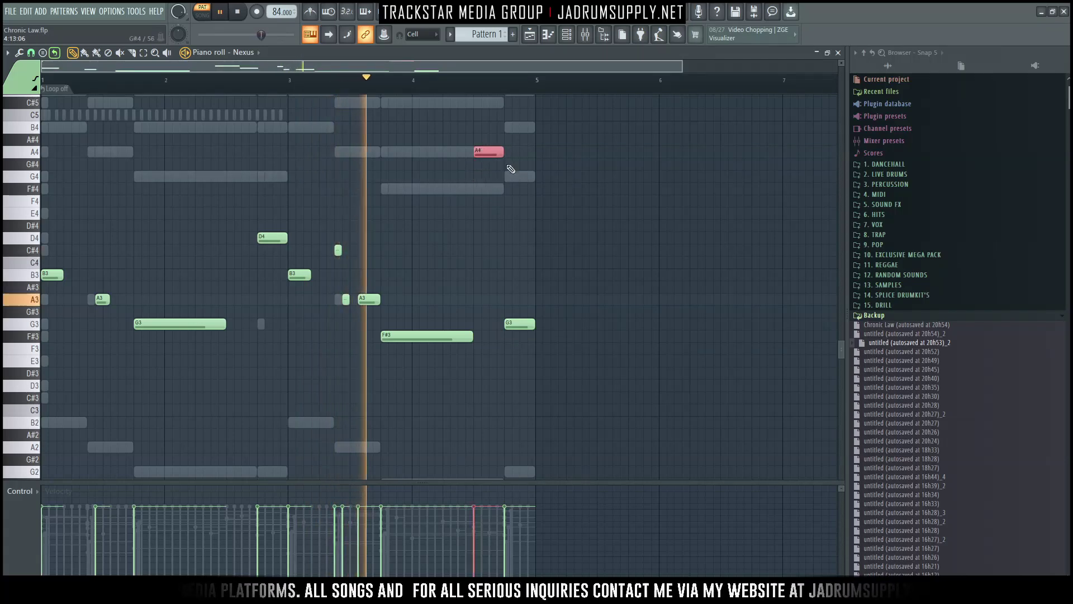
key(ctrl+Down)
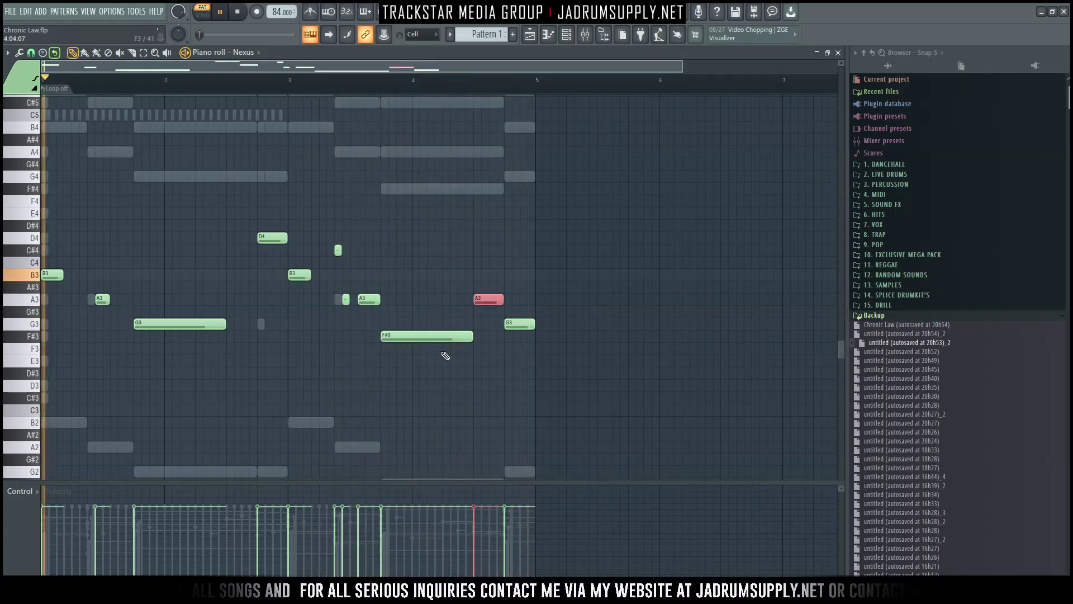
Mute the Xpand!2 channel, stop playback and copy the notes of the Kontakt 5 channel
click(567, 39)
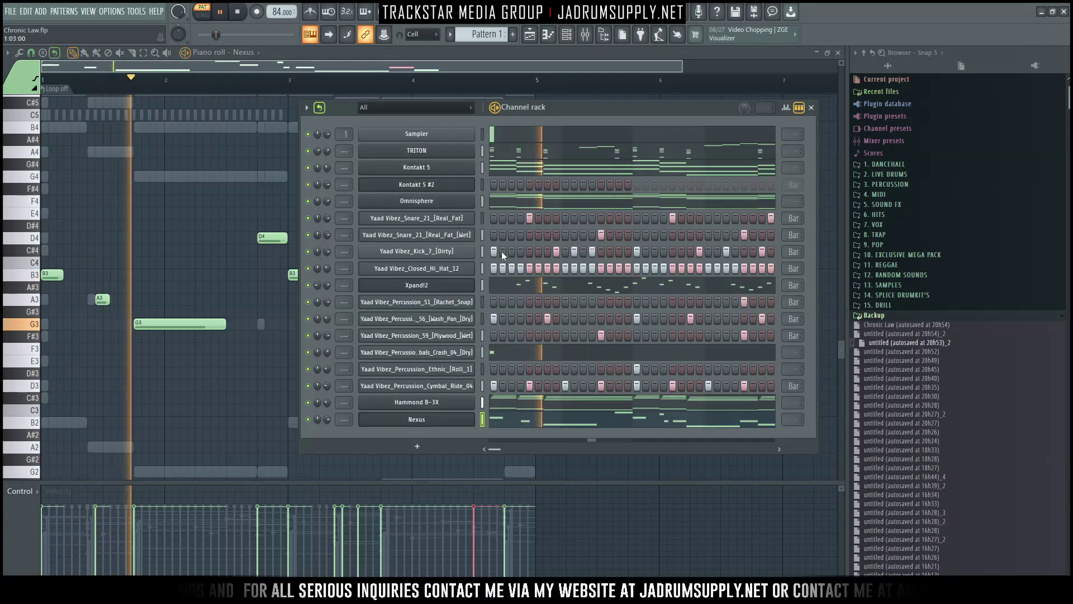
click(308, 285)
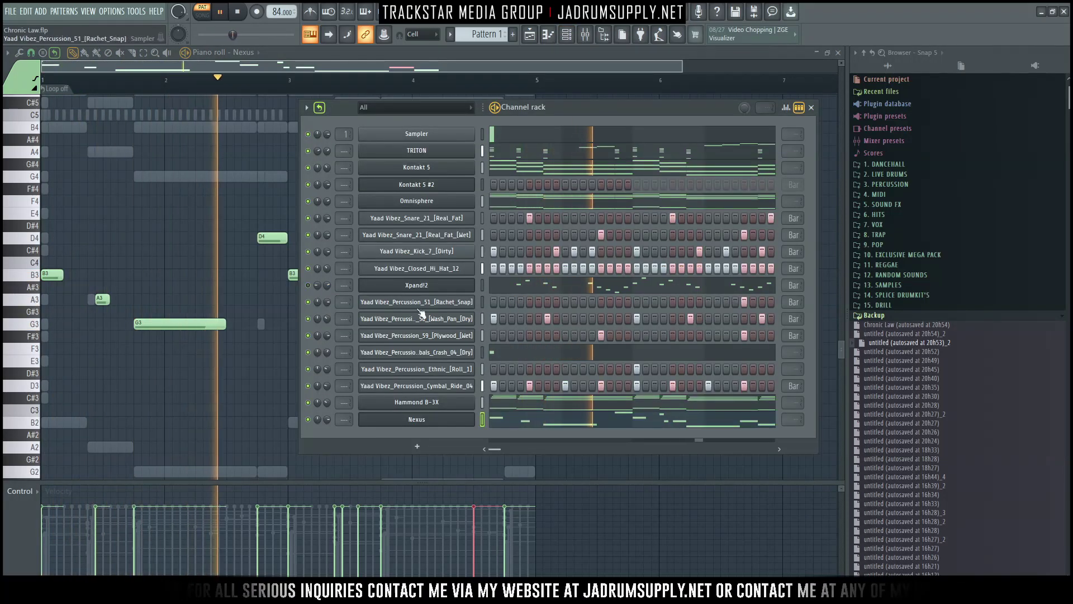
click(483, 169)
key(space)
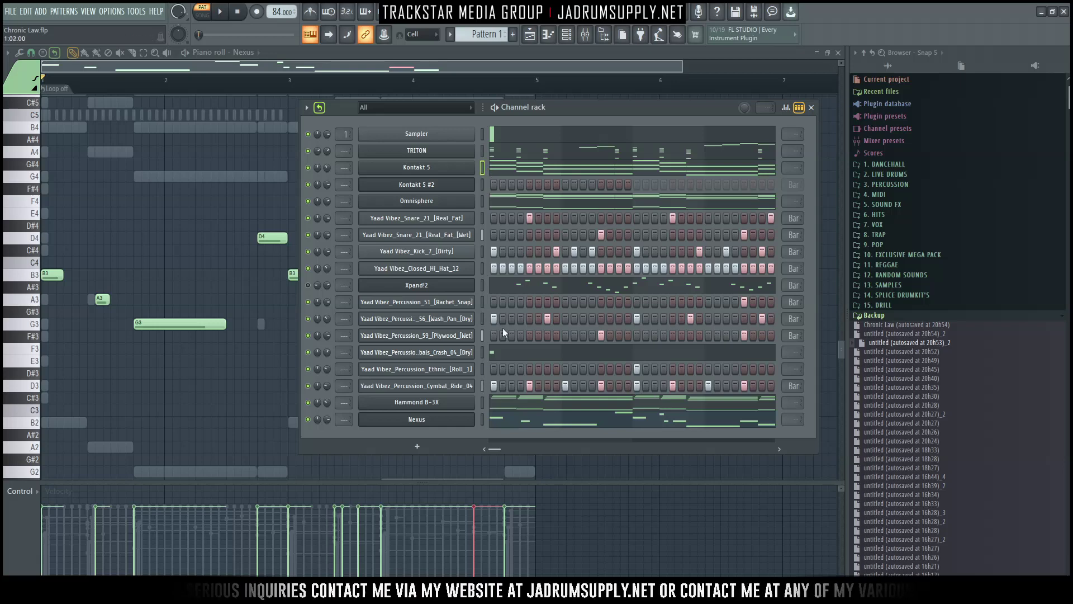
Add a VASTvaporizer2_64 channel from VAST Dynamics and paste the Kontakt 5 notes into it
click(432, 446)
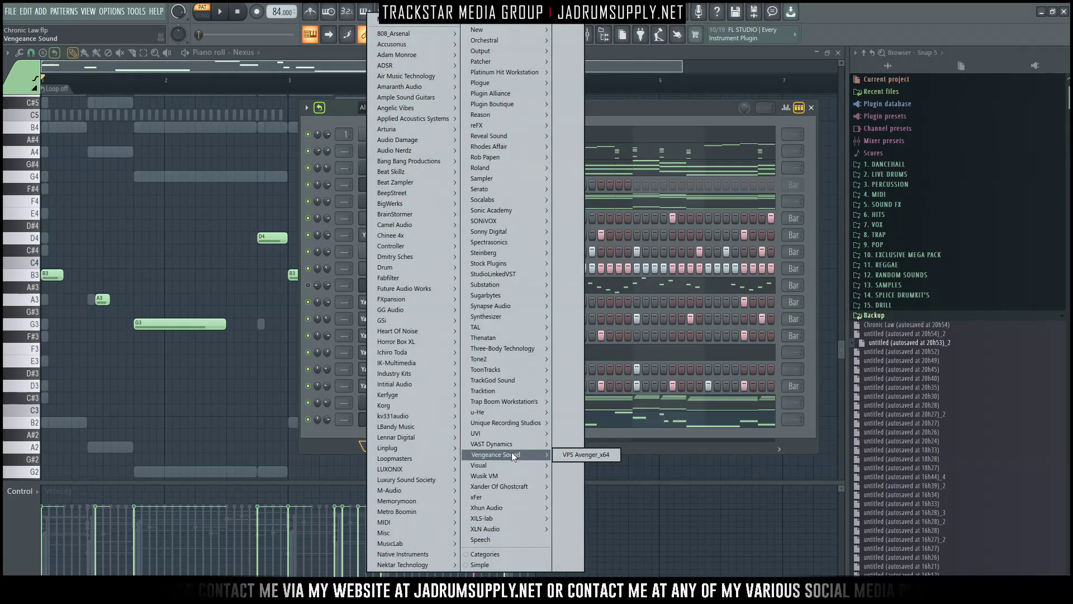
mouse_move(515, 445)
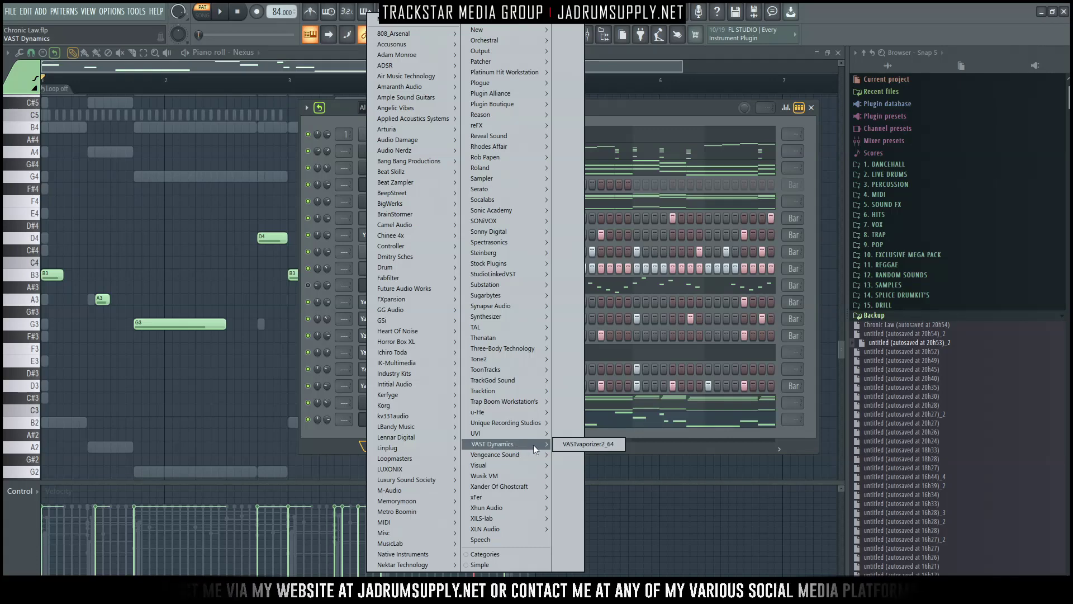
click(567, 445)
click(575, 451)
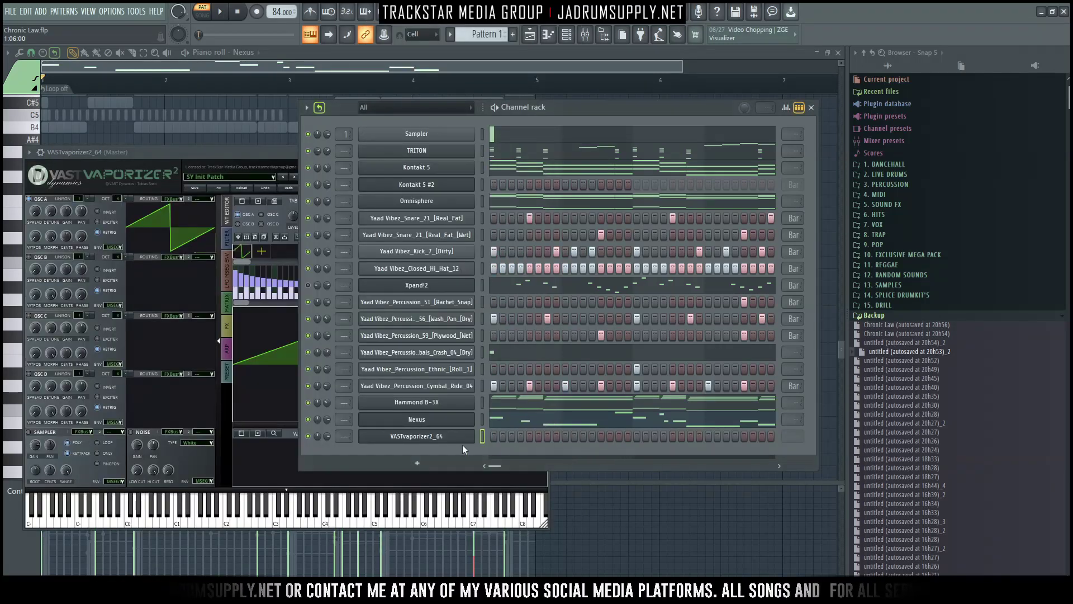
key(ctrl+v)
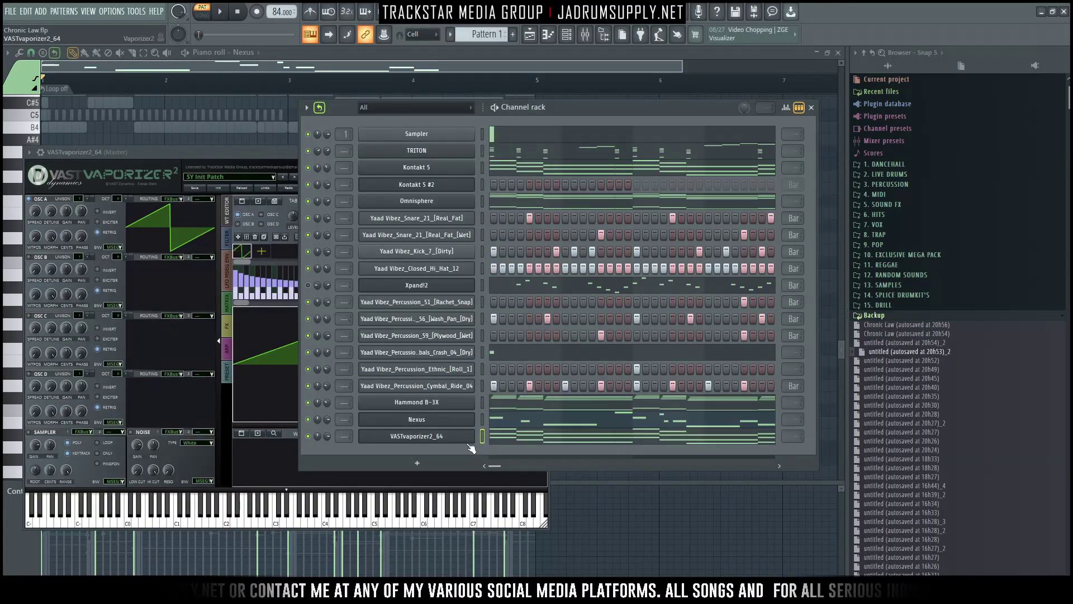
Load the Acid Pattern preset in VASTvaporizer2 and audition it with the pattern
key(space)
drag(241, 152, 403, 140)
click(377, 165)
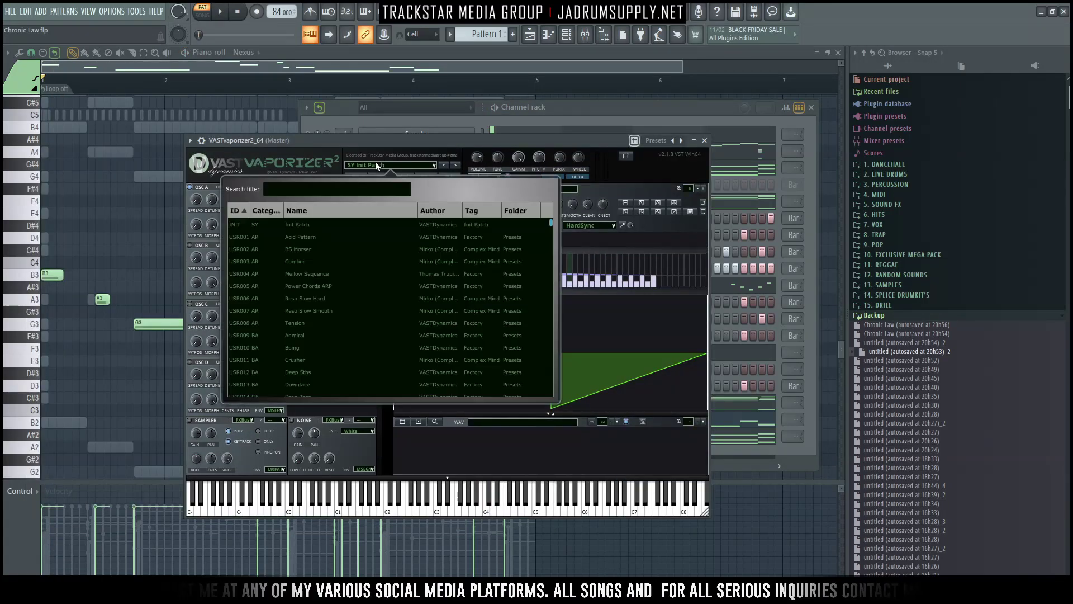
click(256, 241)
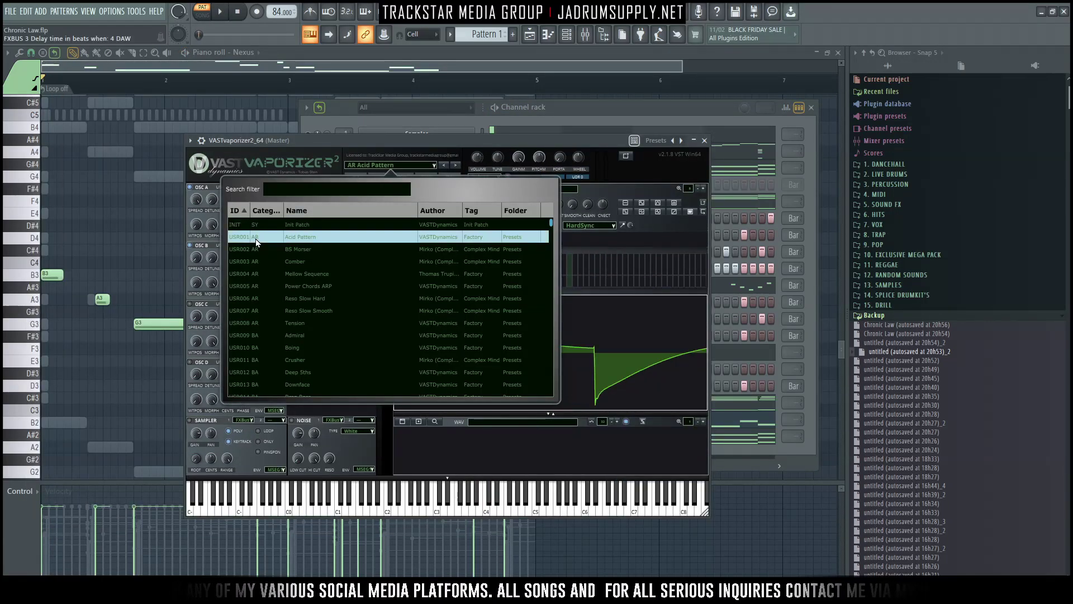
click(488, 142)
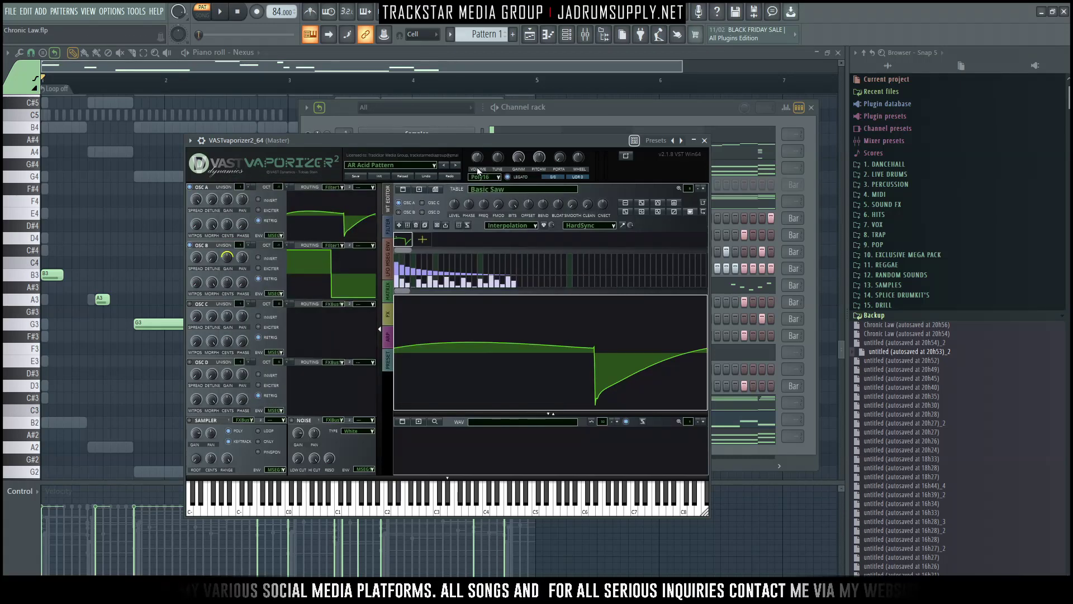
drag(507, 137, 457, 151)
key(space)
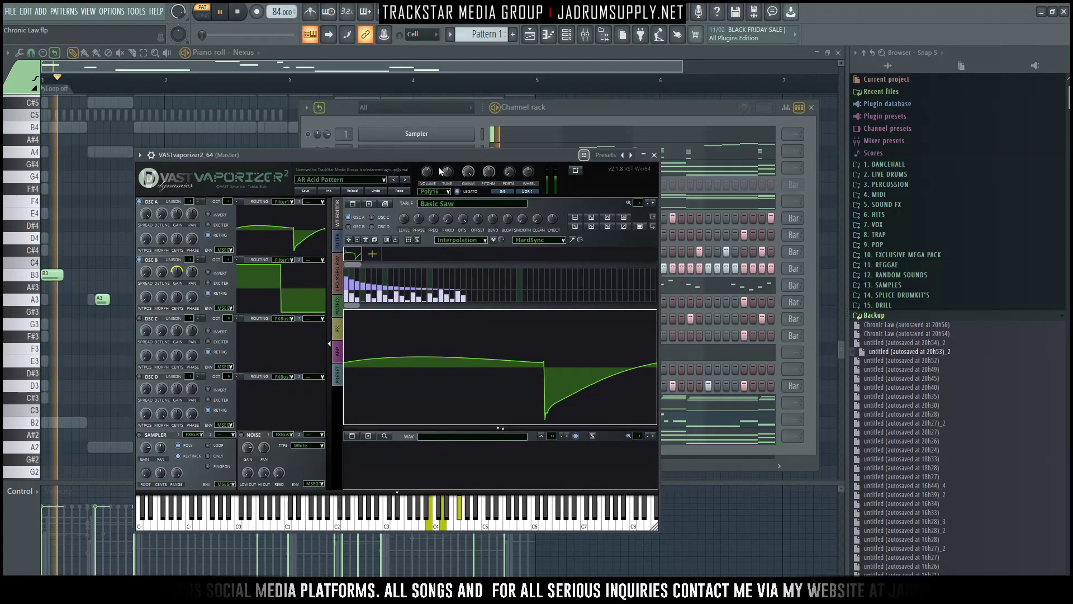
click(377, 179)
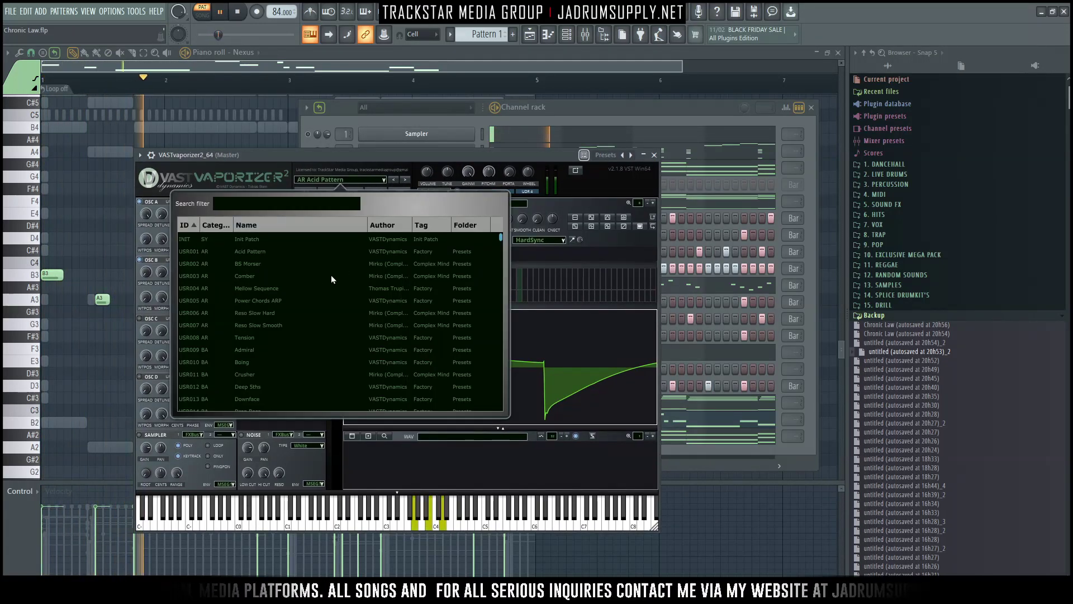
click(523, 156)
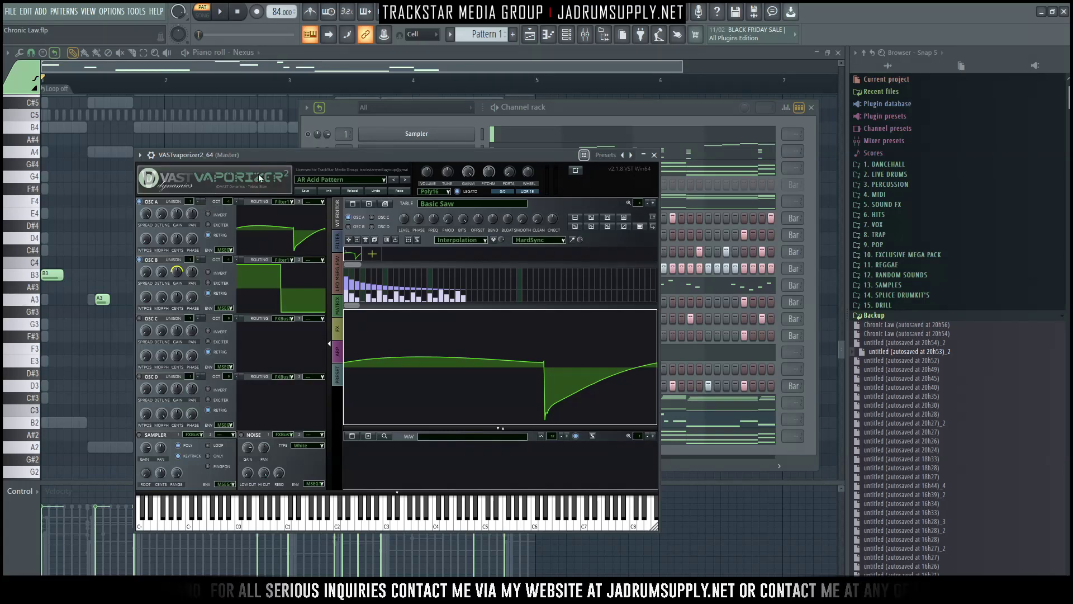
Try the BS Morser preset, sort the presets by category and audition A Endless Waiting Loop - HO
click(405, 180)
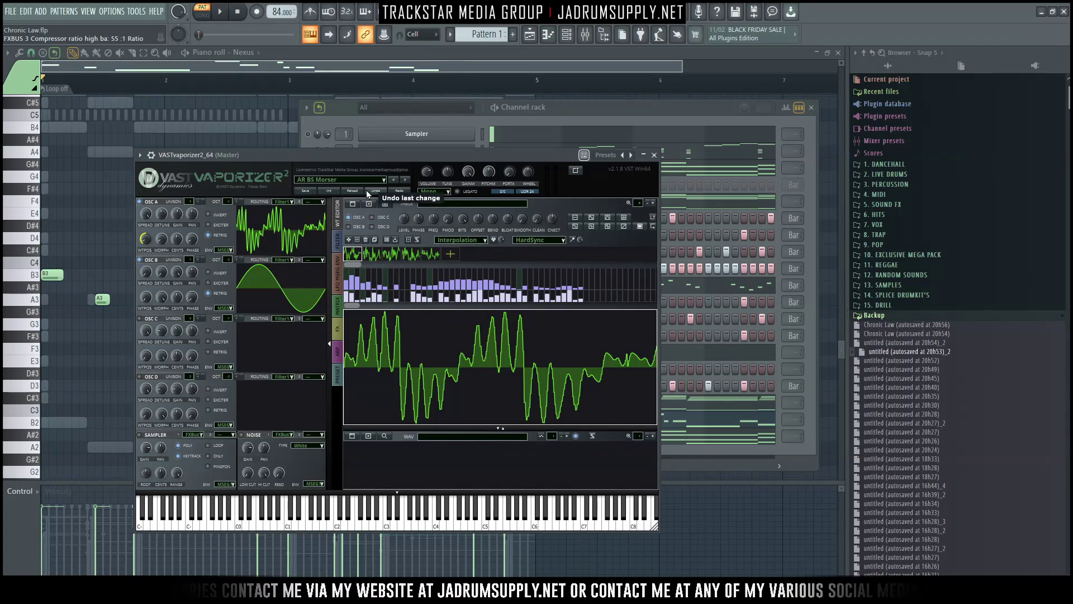
click(350, 179)
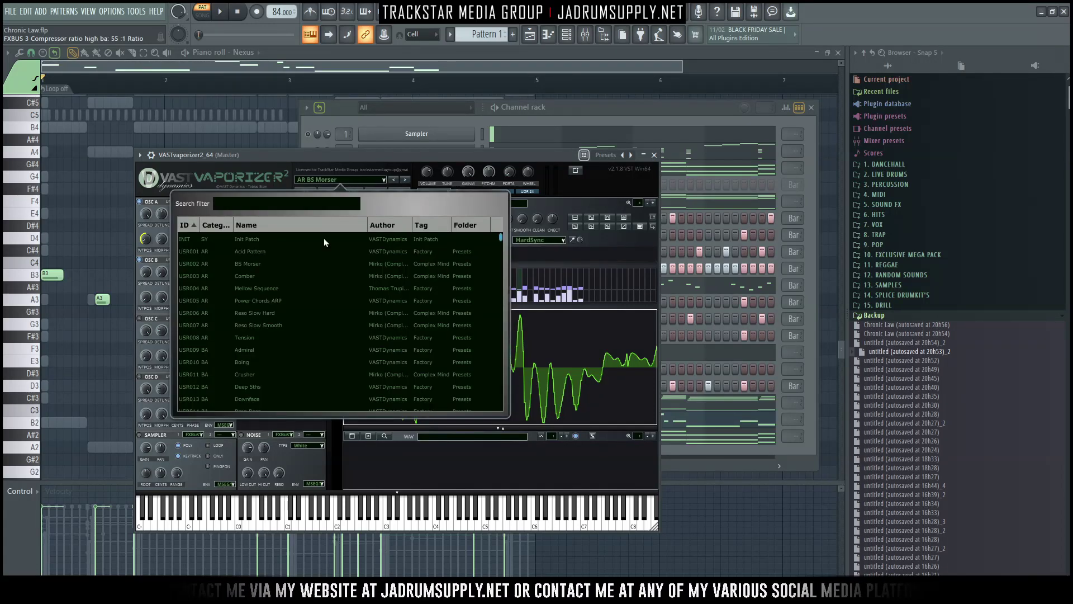
click(216, 224)
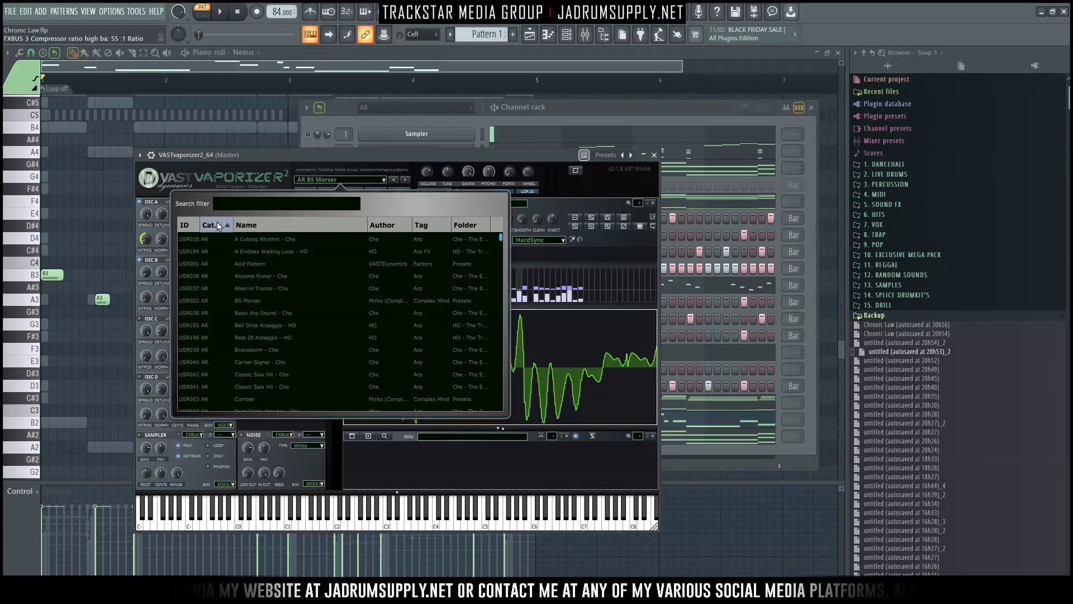
click(449, 160)
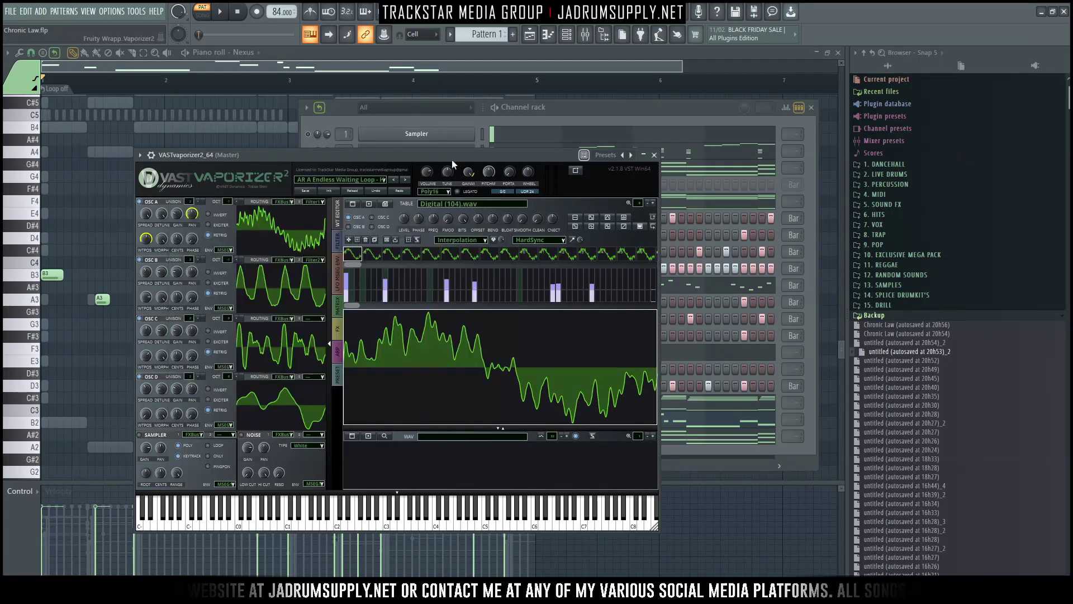
drag(425, 156, 436, 158)
key(space)
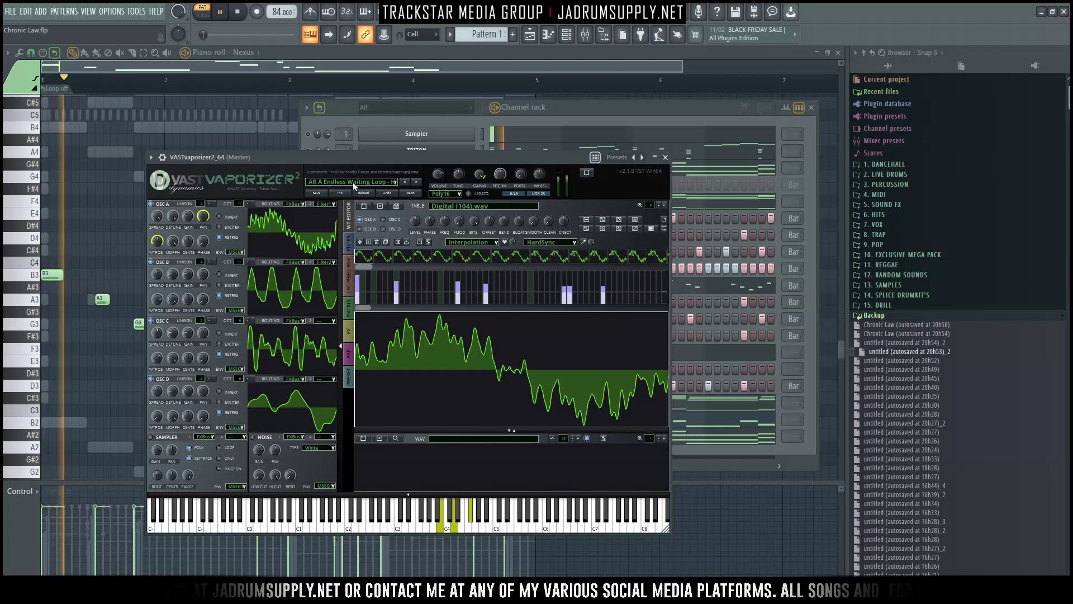
Audition the Acid Pattern, Mellow Sequence, Power Chords ARP, Tension, Crusher and Reso Slow Hard presets during playback
click(353, 182)
click(216, 254)
click(218, 290)
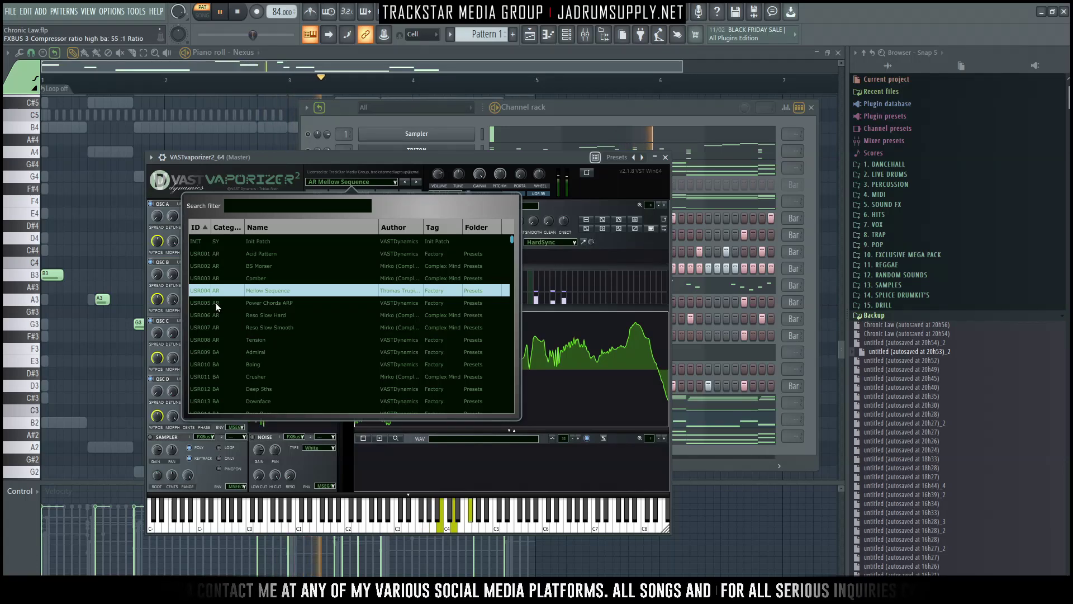
click(216, 304)
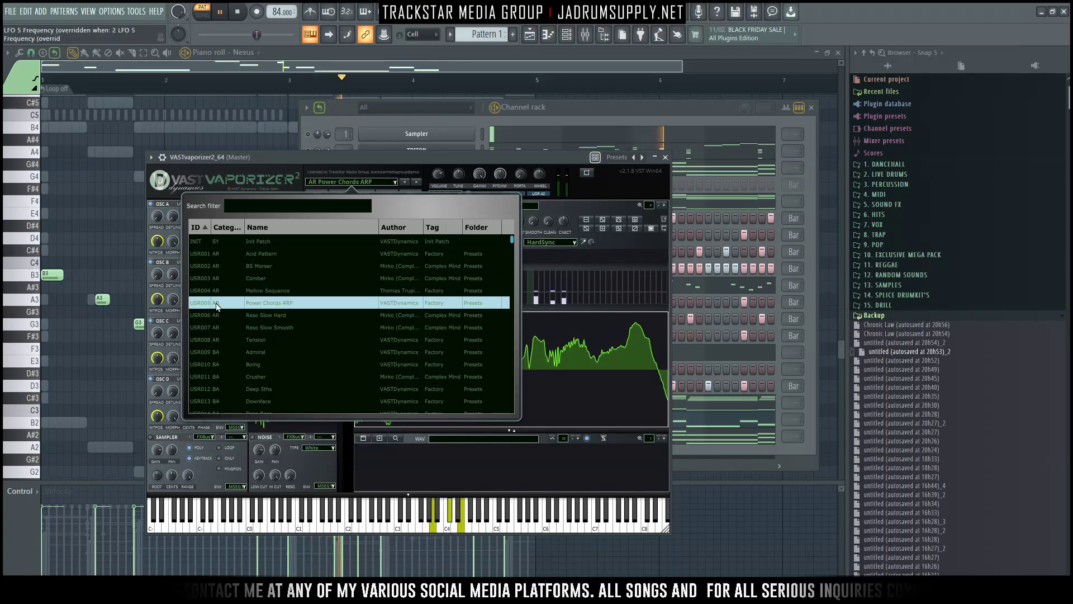
click(232, 341)
click(224, 379)
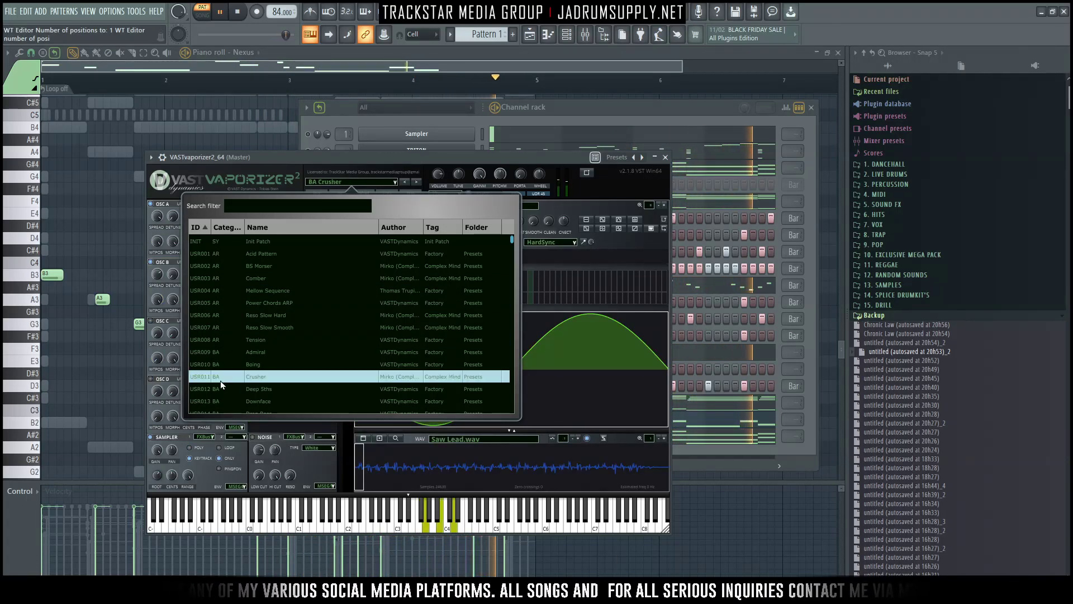
click(239, 314)
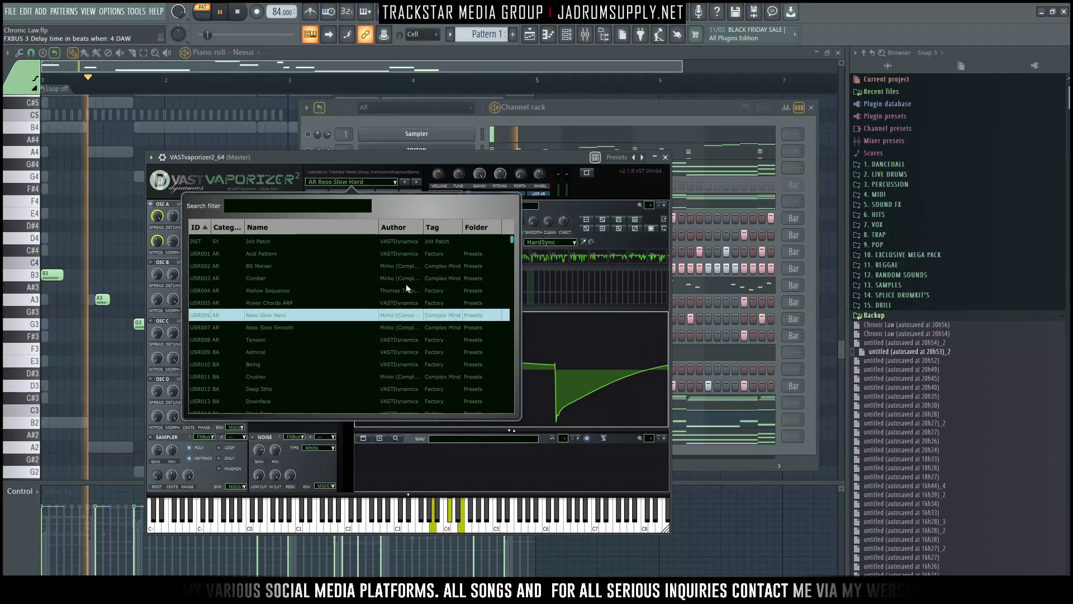
Audition the Electro Keys, Fresh Lemon, Hydro Rhythm and Mad Max arp presets further down the list
scroll(423, 273, down, 10)
scroll(354, 291, down, 4)
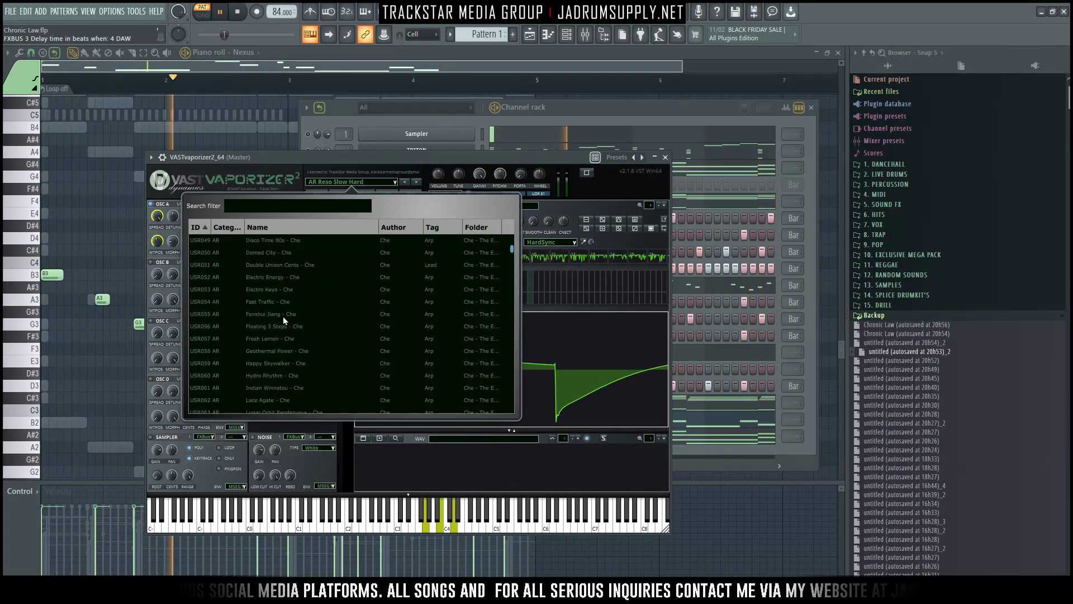
click(263, 329)
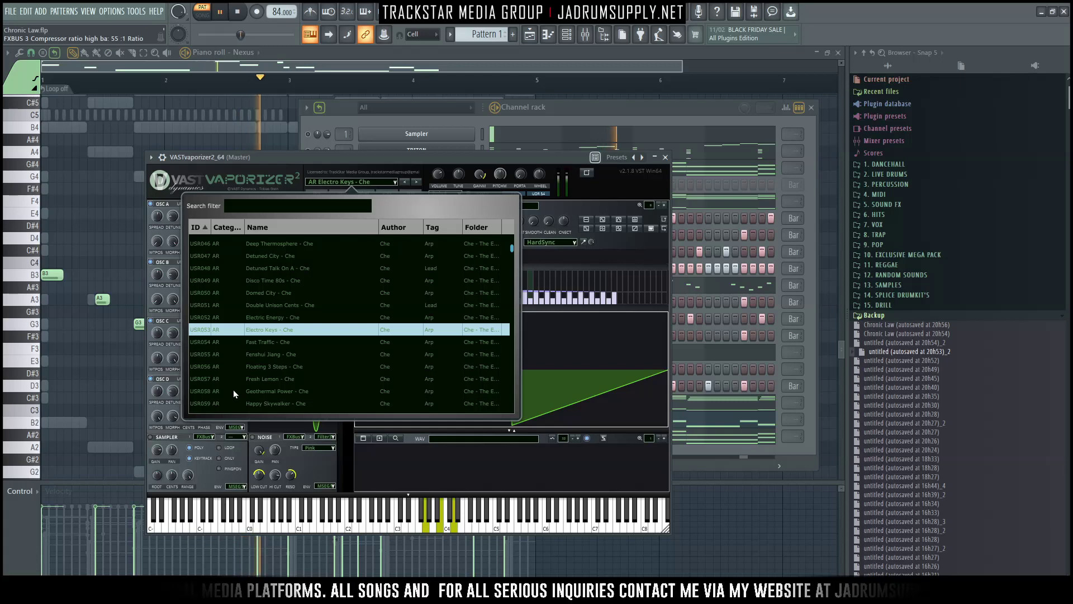
click(254, 383)
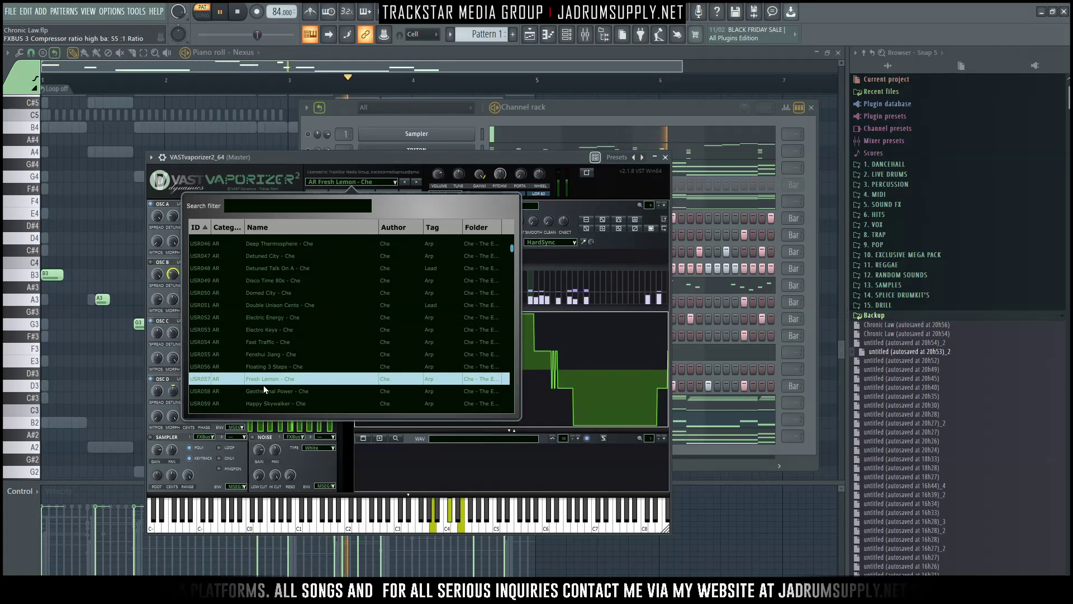
scroll(264, 385, down, 2)
click(261, 335)
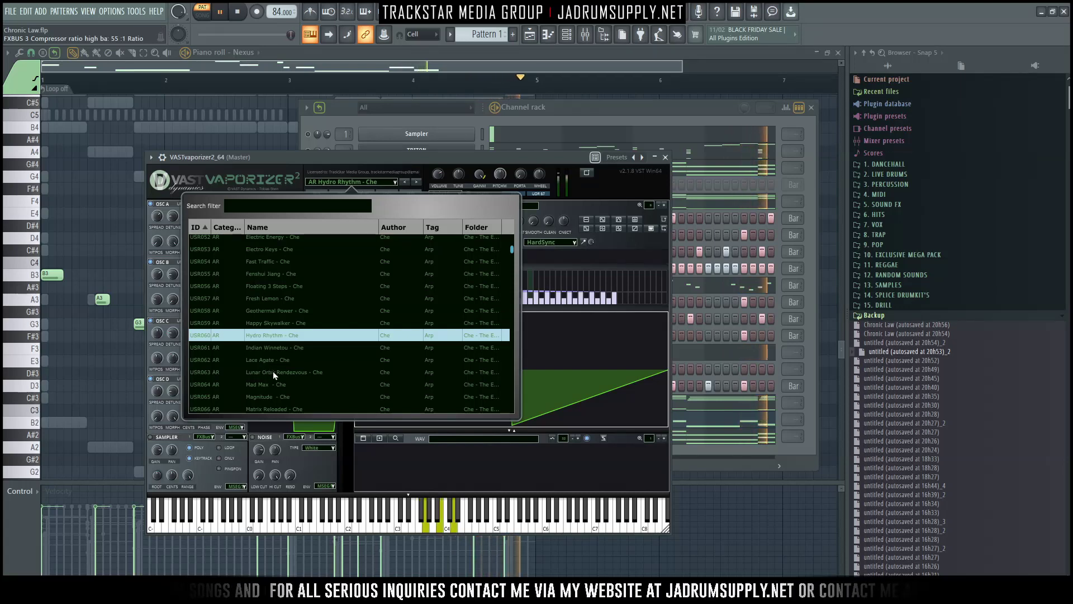
click(258, 384)
Audition the Modern Trance, Musik Non Stop and Scale 12 Tone Up presets, and stop playback
scroll(300, 371, down, 2)
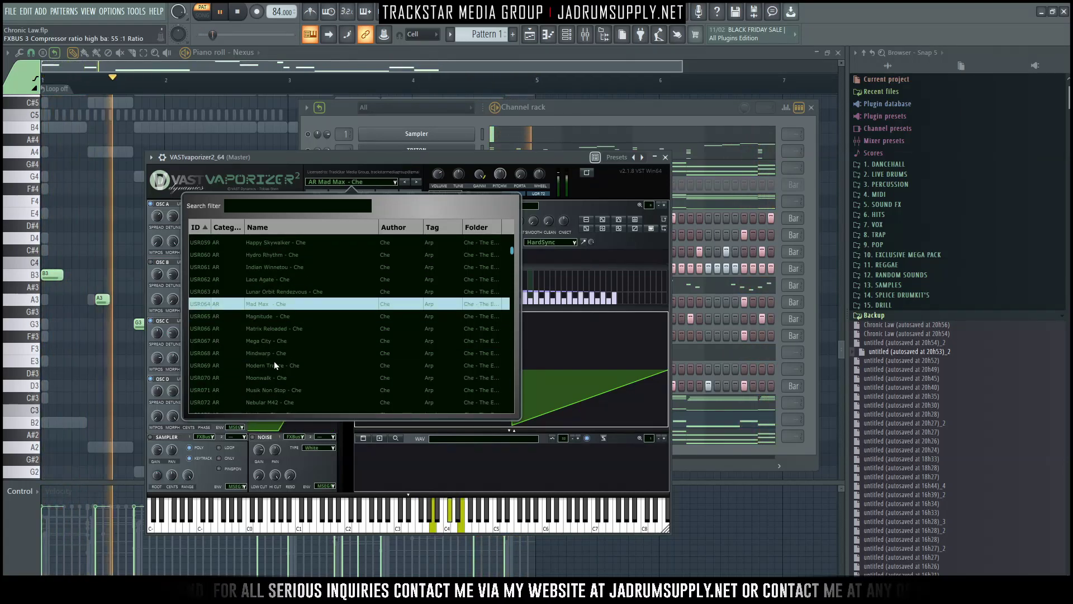
click(275, 363)
click(296, 390)
scroll(292, 358, down, 3)
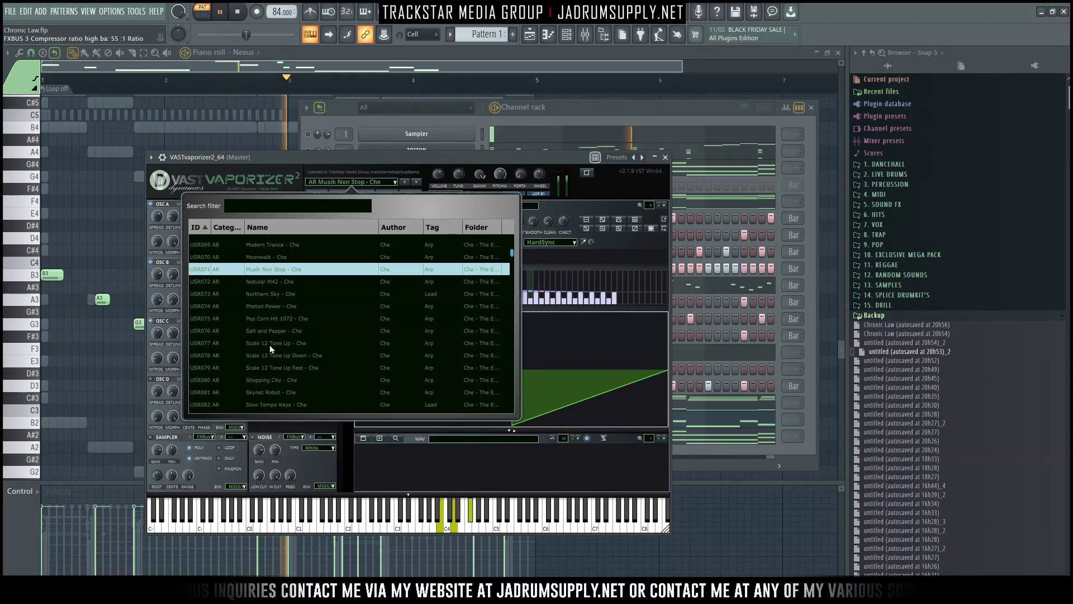
click(270, 344)
click(624, 121)
key(space)
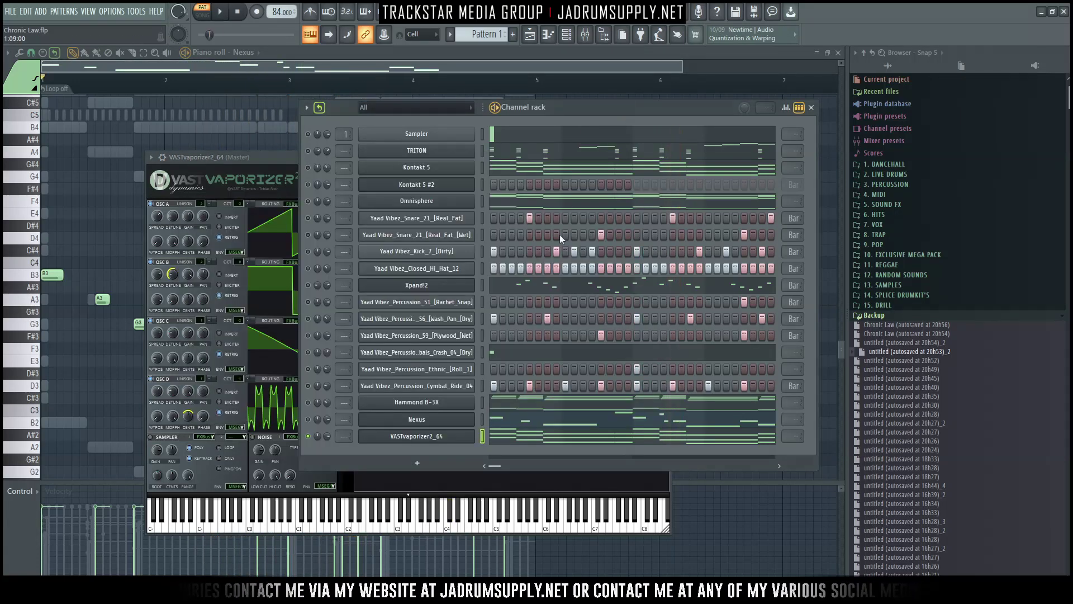
Replace the VASTvaporizer2_64 channel with the Rob Papen Blade2 synth
right_click(427, 437)
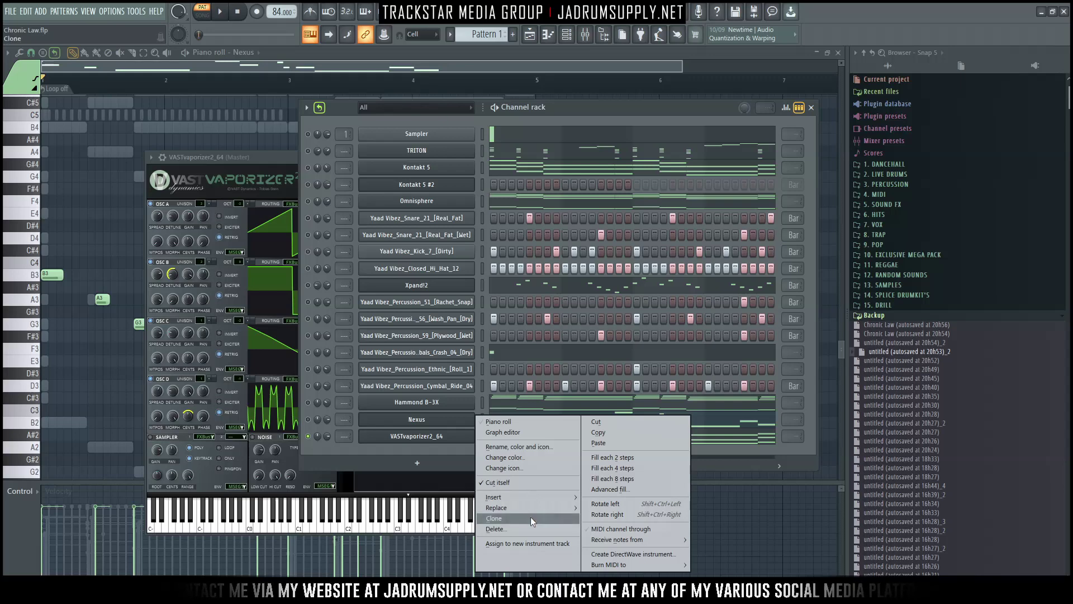
mouse_move(552, 510)
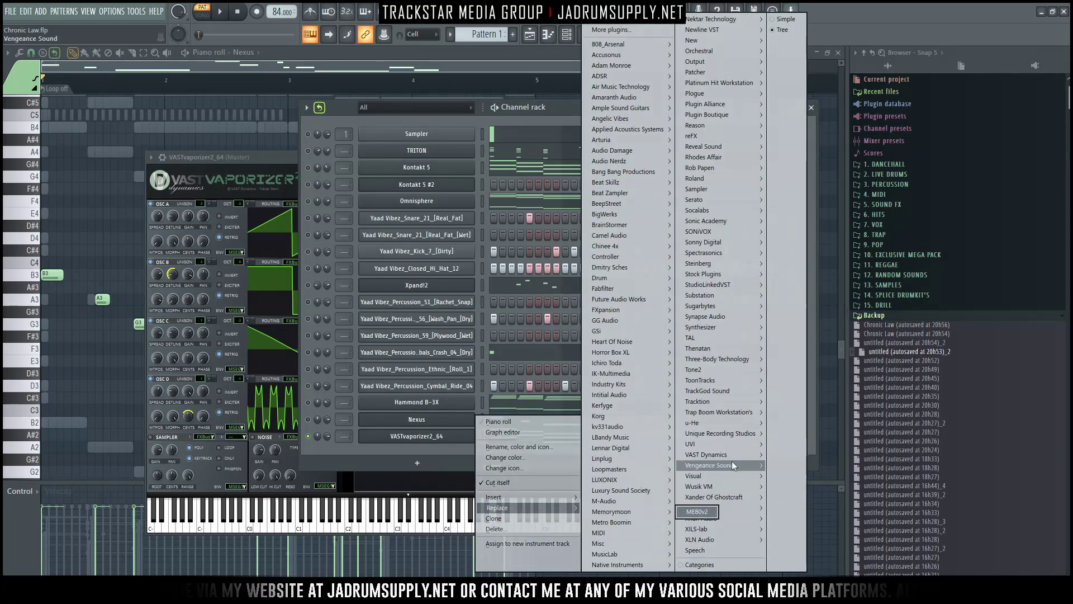
mouse_move(730, 170)
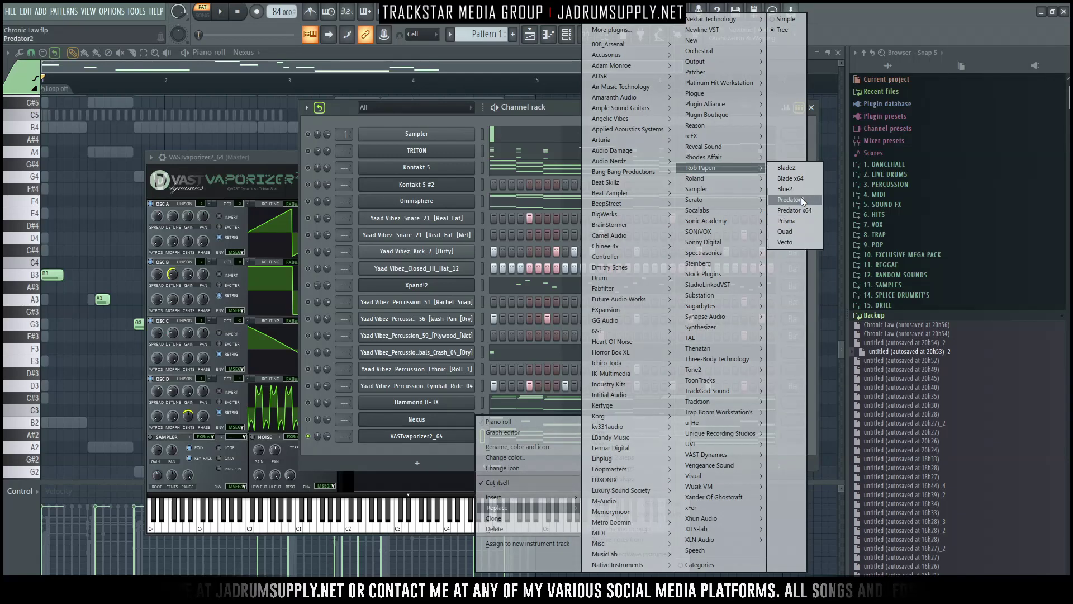
click(799, 168)
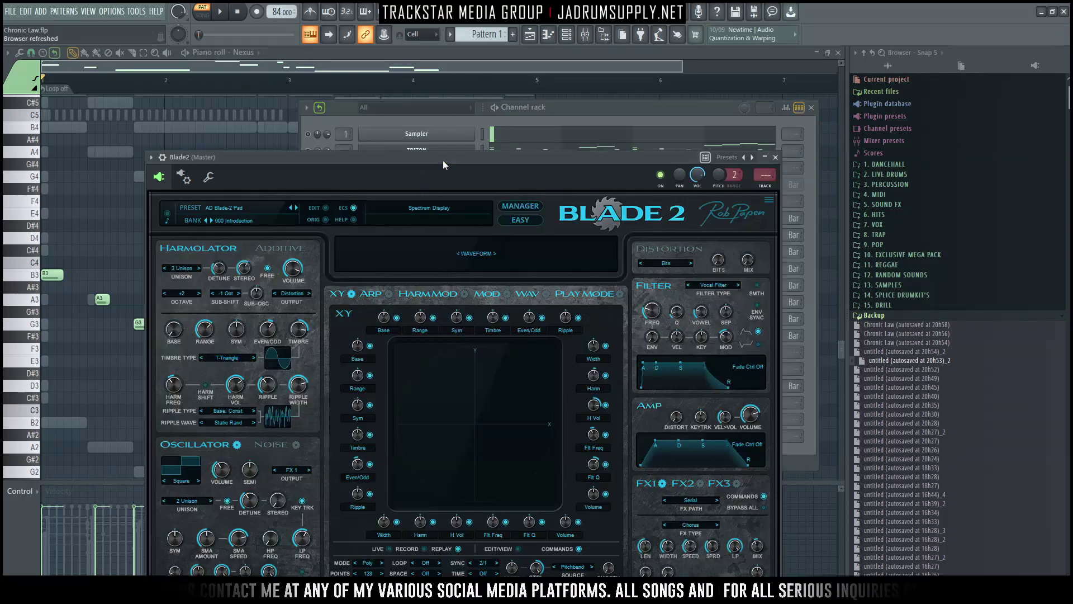
Play the pattern and load the arp- Nether Seq JoMal preset in Blade2
drag(443, 160, 410, 123)
key(space)
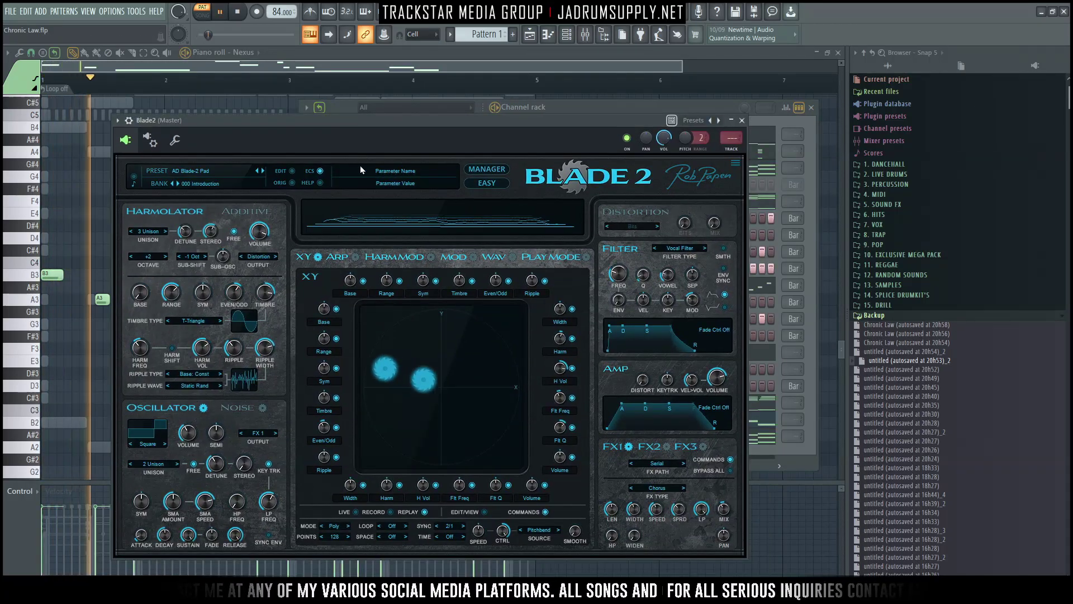
click(190, 171)
mouse_move(259, 179)
click(371, 252)
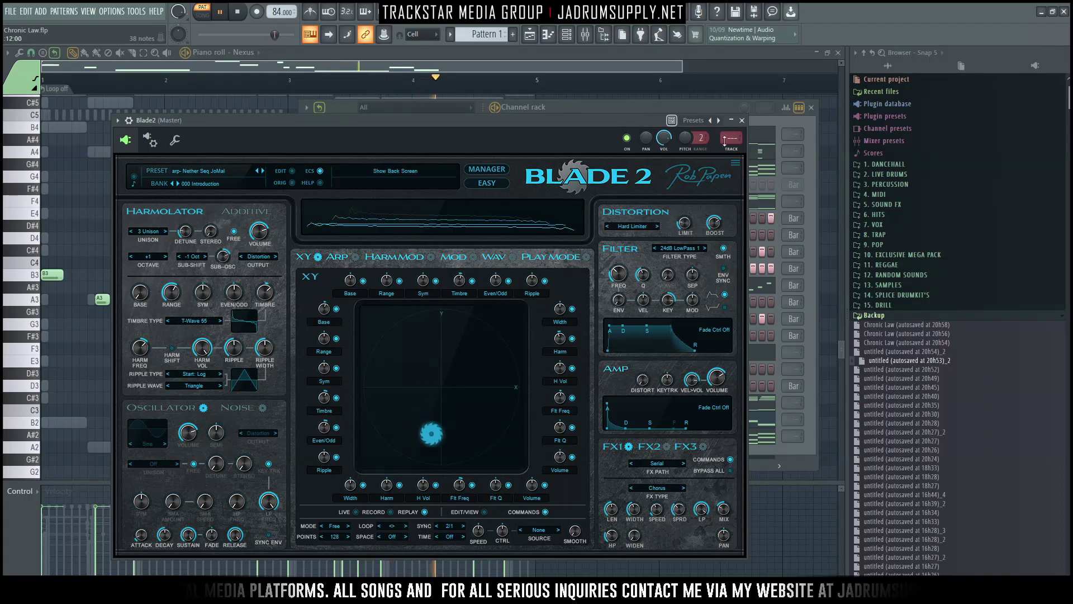
Toggle solo on the Blade2 channel, open its notes in the piano roll and stop playback
click(743, 121)
right_click(308, 436)
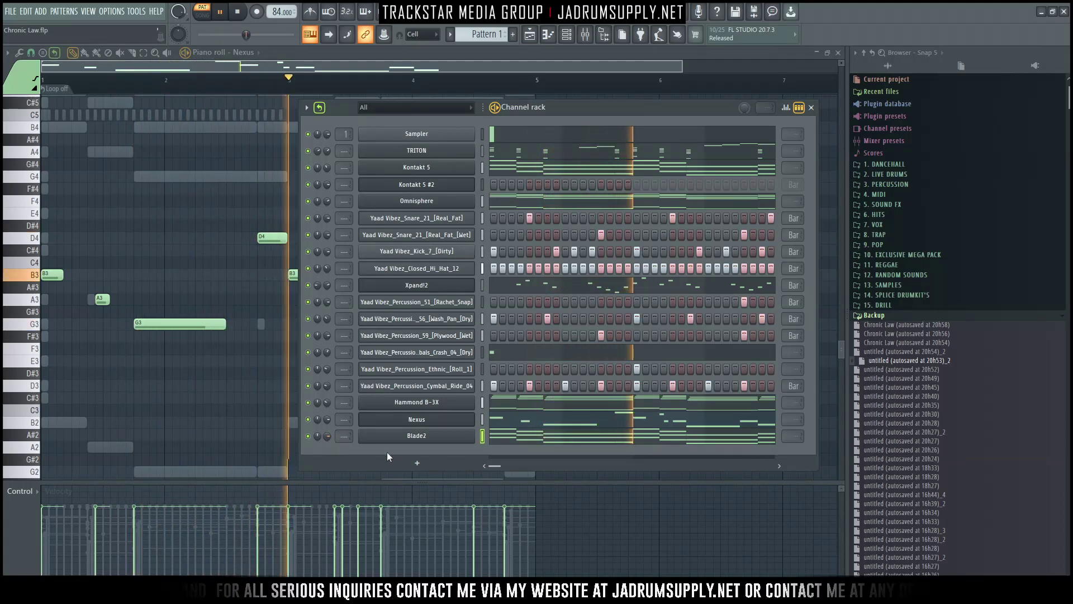
click(515, 441)
key(space)
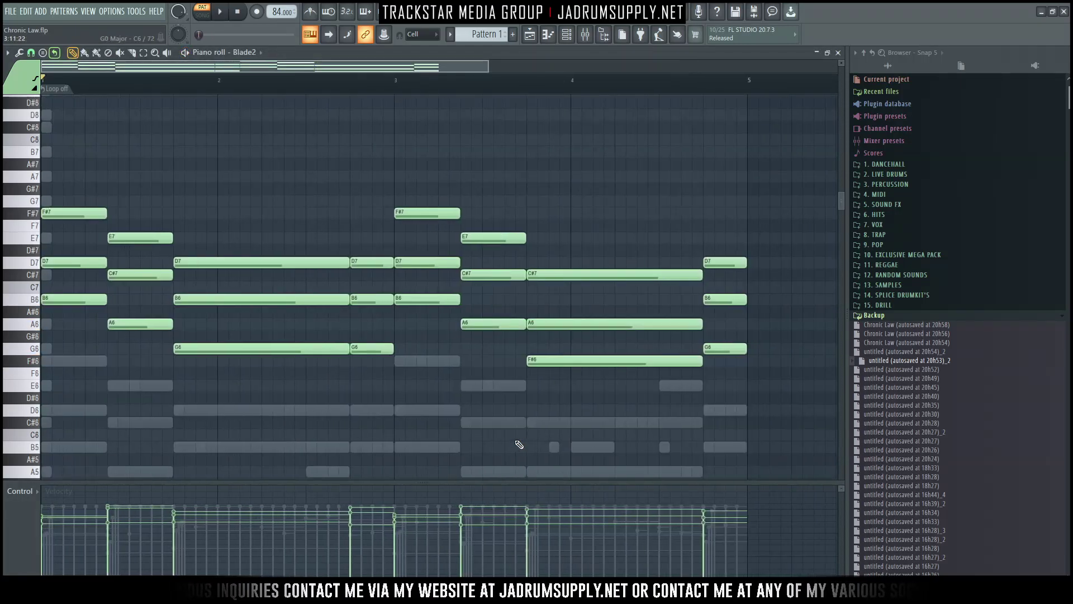
Copy the lowest note of every Blade2 chord one octave down and play the pattern
drag(72, 305, 418, 346)
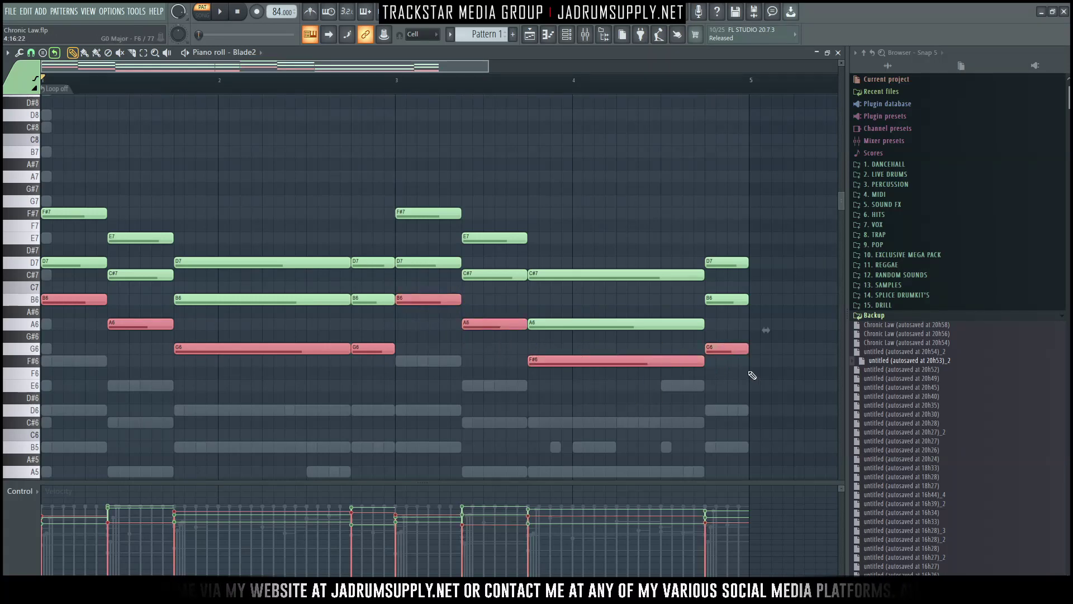
key(ctrl+Down)
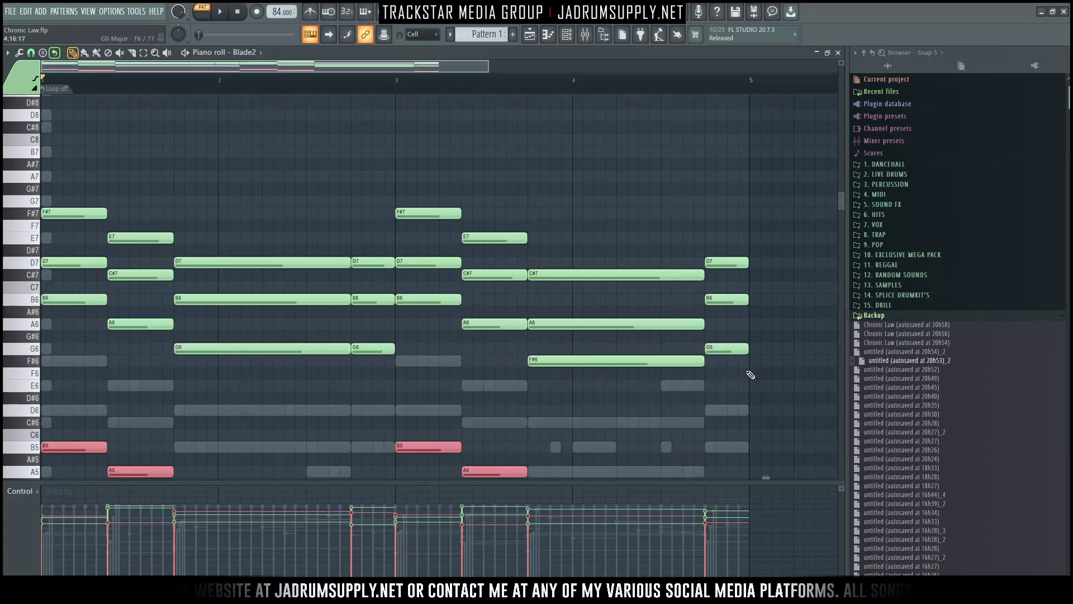
key(space)
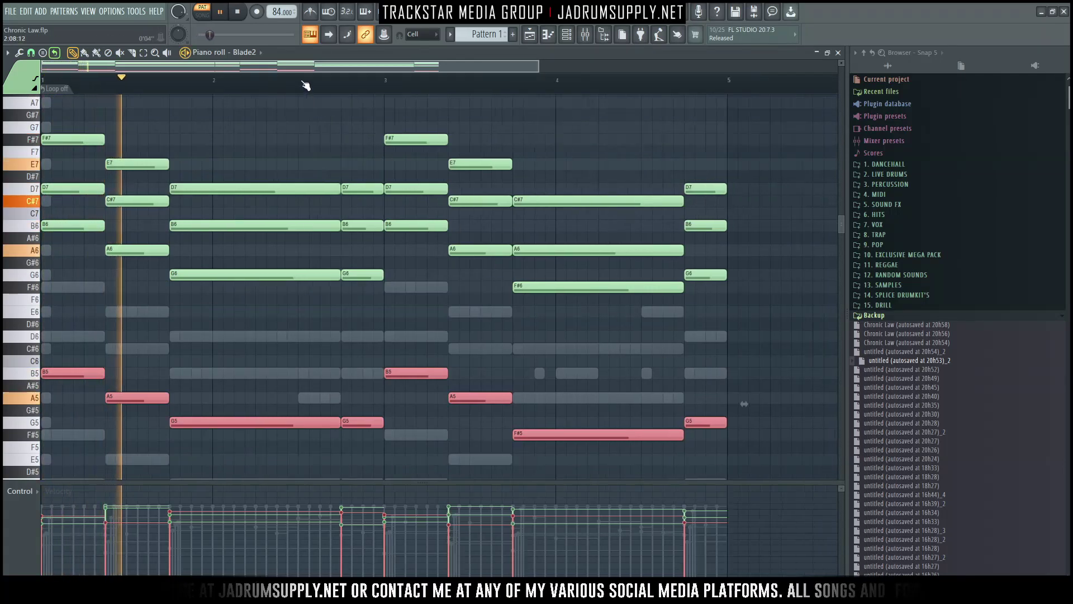
Lower the velocity of all Blade2 notes slightly and clear the selection
scroll(306, 85, down, 3)
key(ctrl+a)
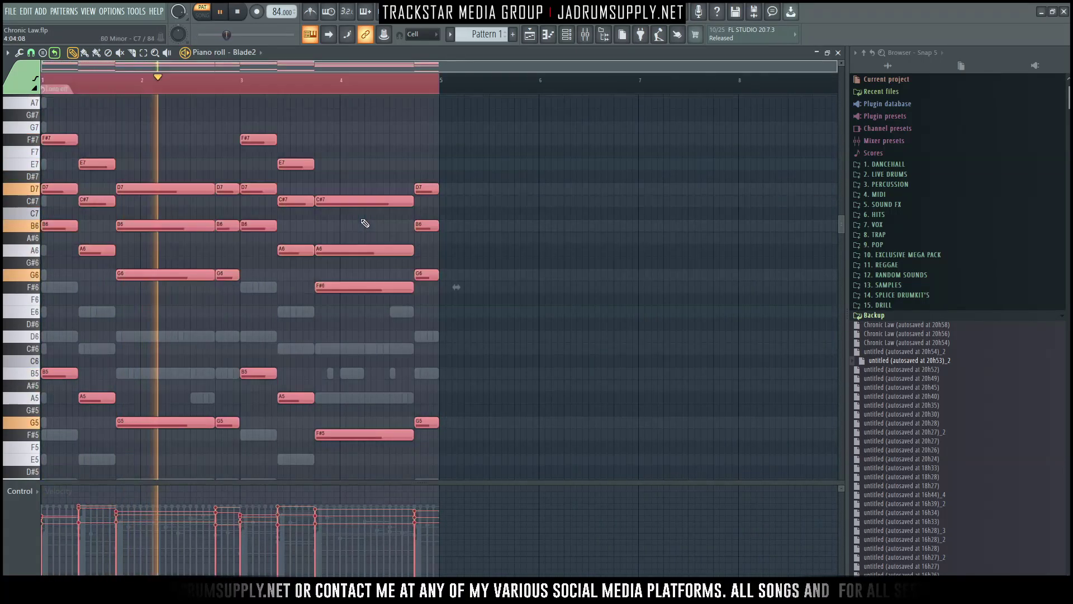
key(ctrl+d)
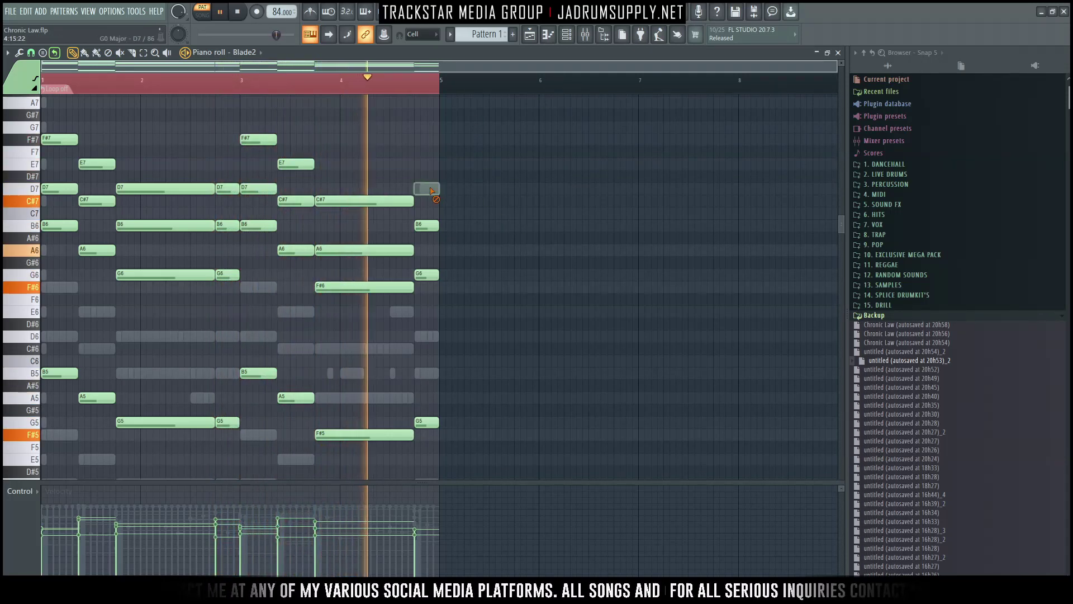
right_click(428, 188)
right_click(364, 201)
right_click(297, 201)
right_click(297, 164)
right_click(258, 139)
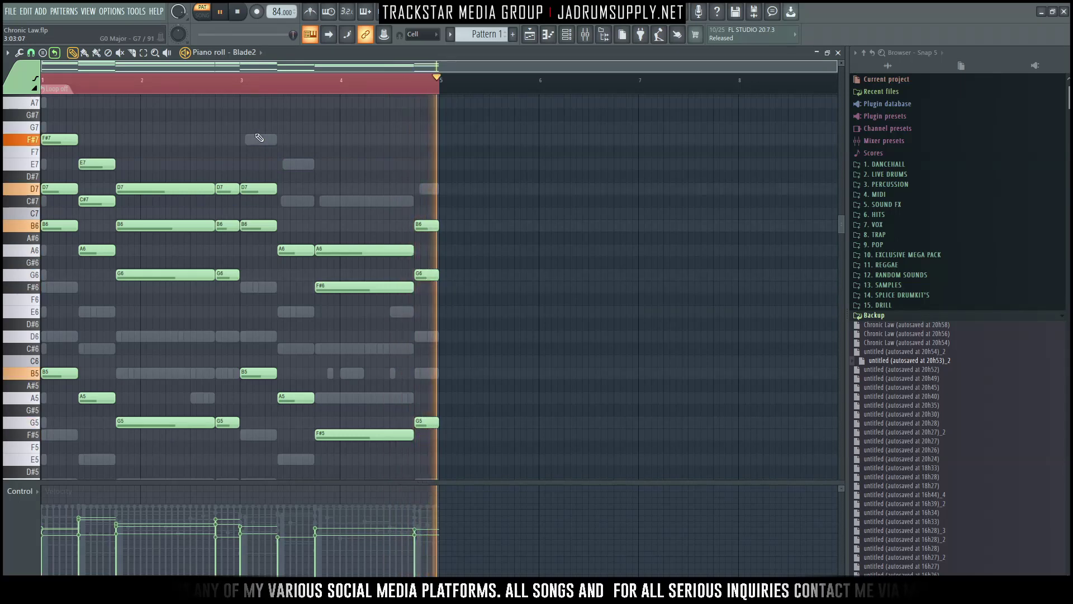
key(ctrl+z)
Delete the highest note of every Blade2 chord across the four bars
right_click(427, 189)
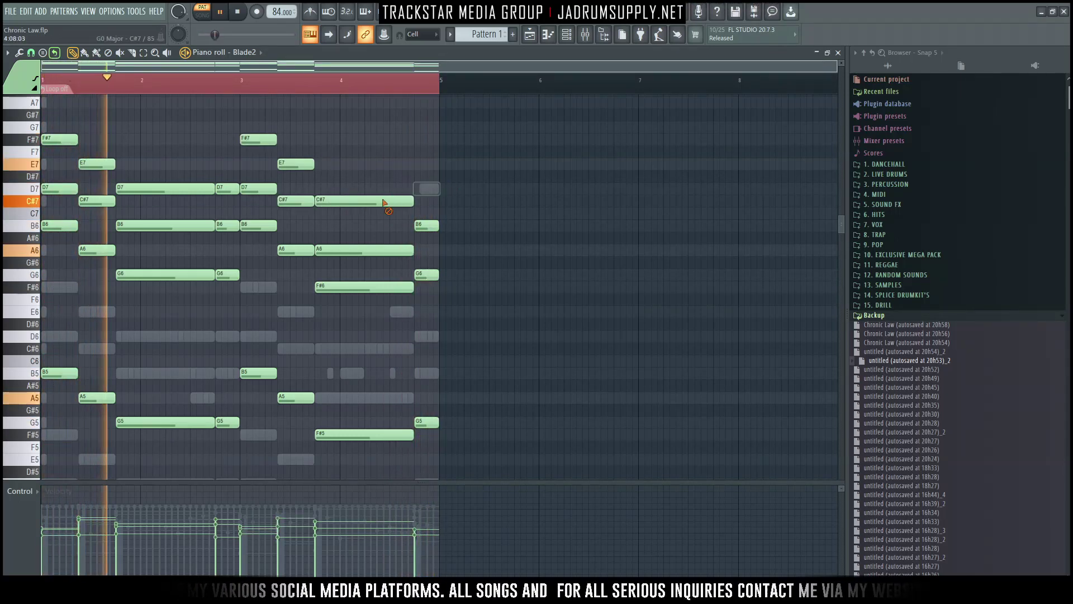
right_click(391, 201)
right_click(296, 164)
right_click(258, 139)
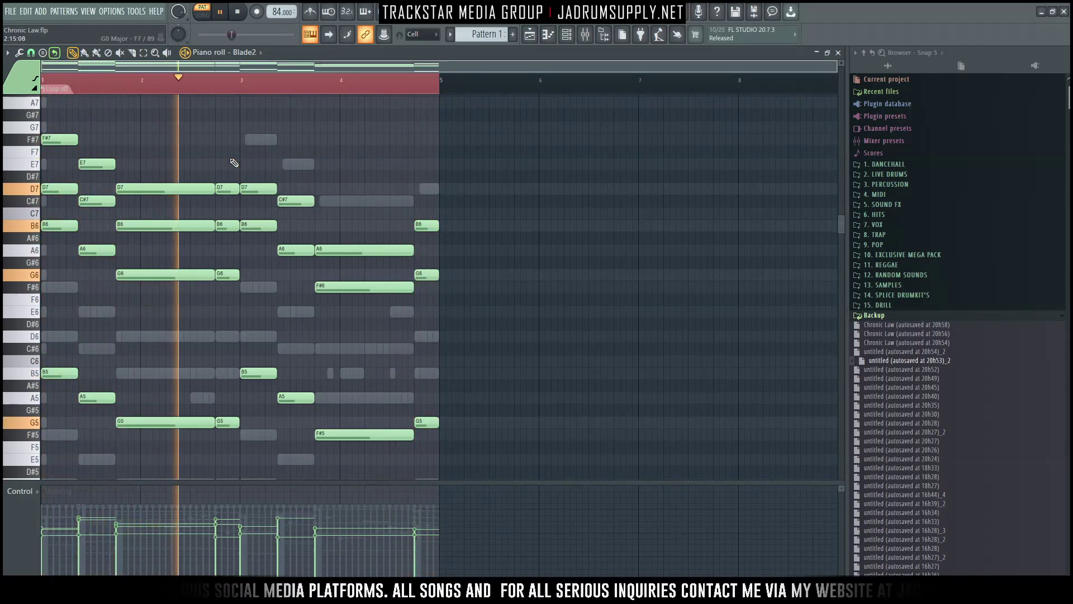
right_click(229, 188)
right_click(165, 188)
right_click(97, 164)
right_click(60, 139)
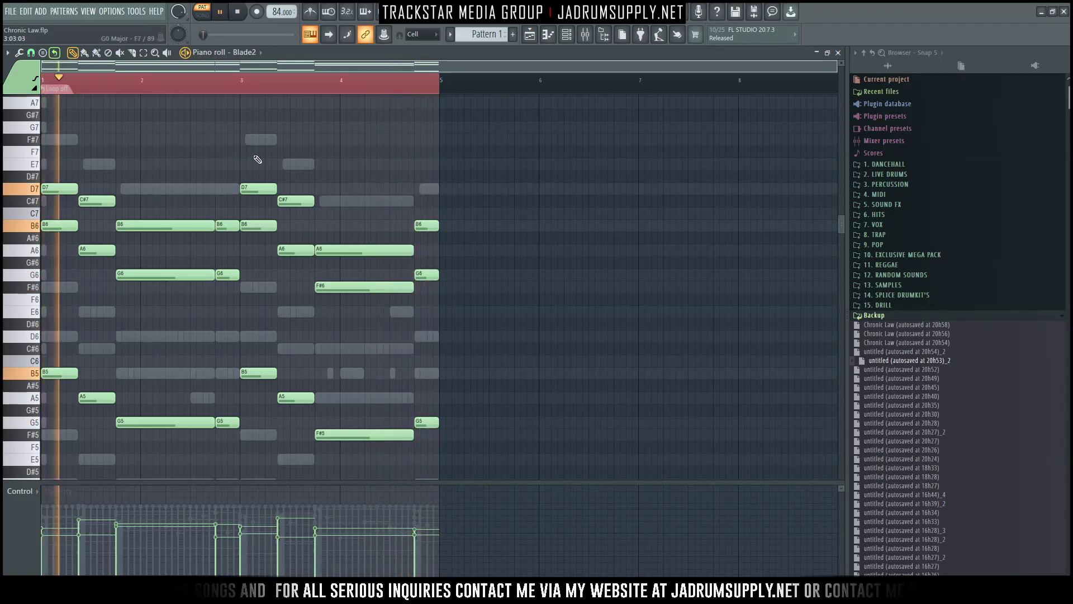
Turn the Blade2 channel volume down slightly and set the project tempo to 87 BPM
click(568, 35)
drag(327, 436, 327, 442)
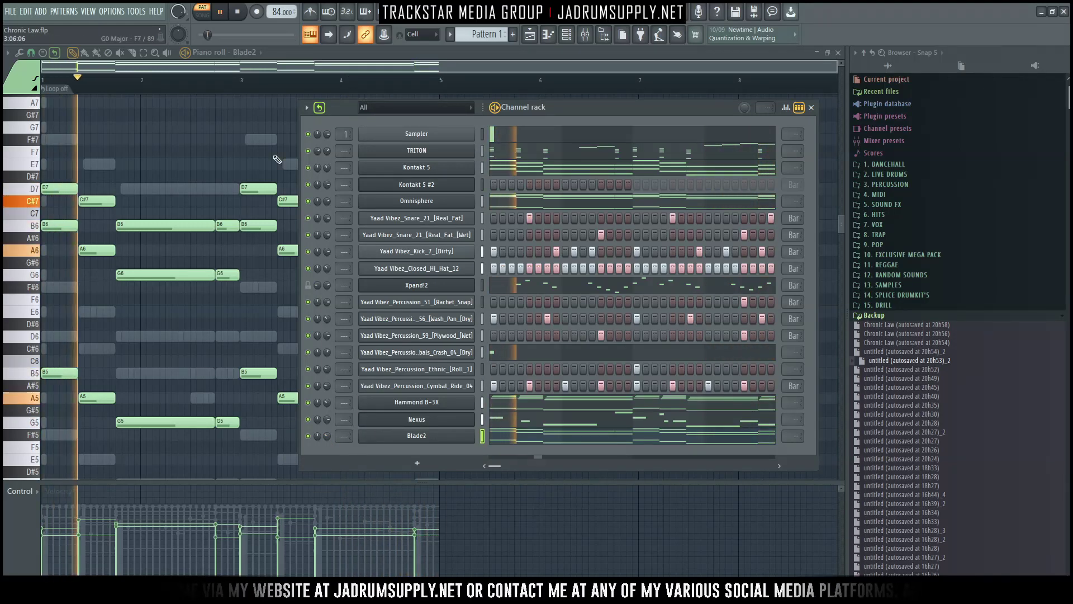
right_click(275, 14)
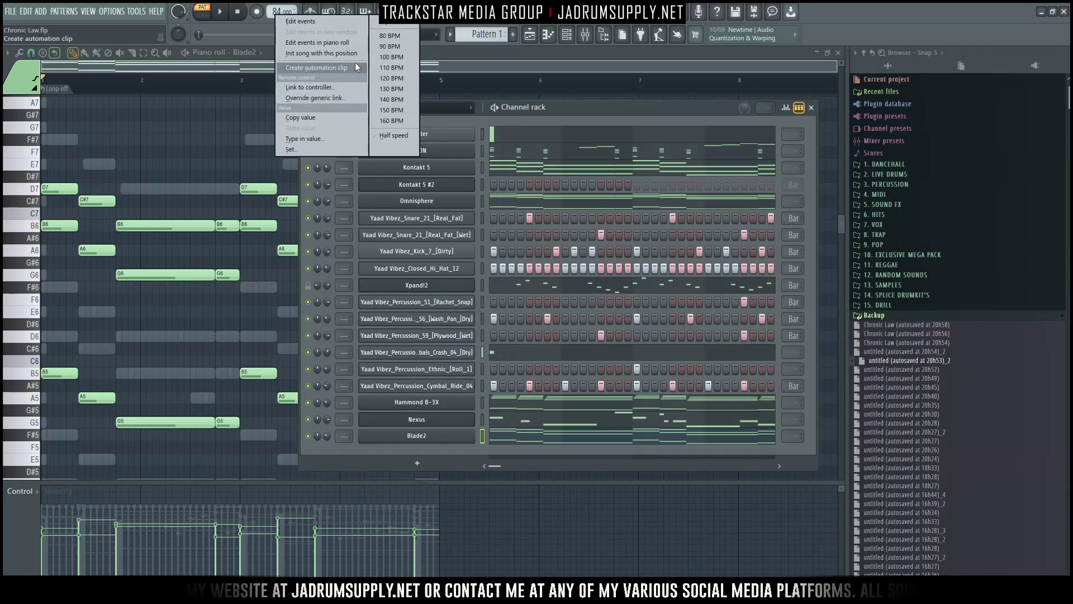
click(385, 47)
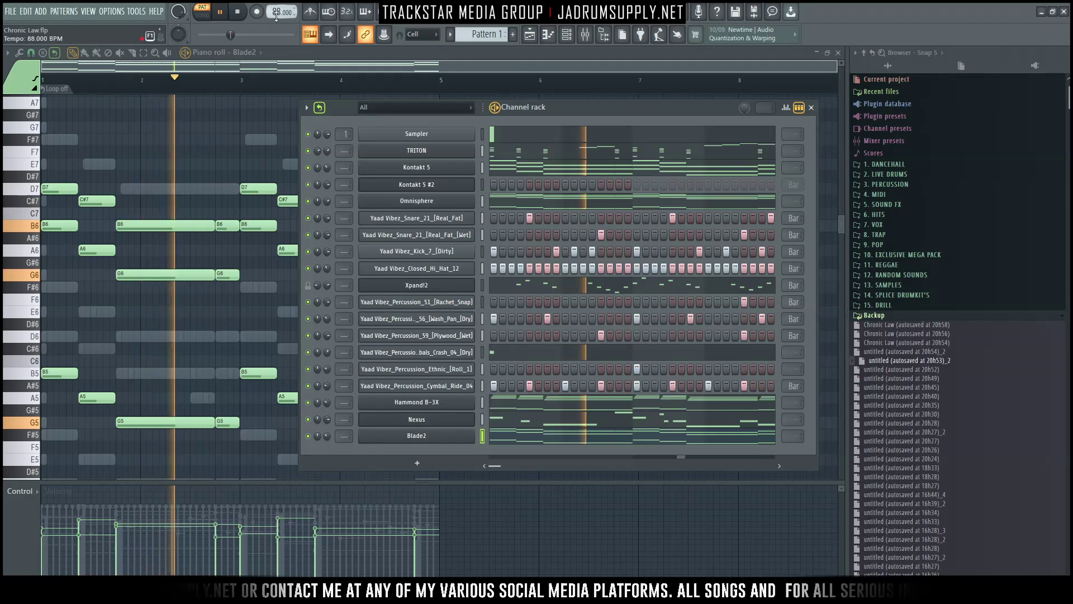
drag(276, 13, 276, 17)
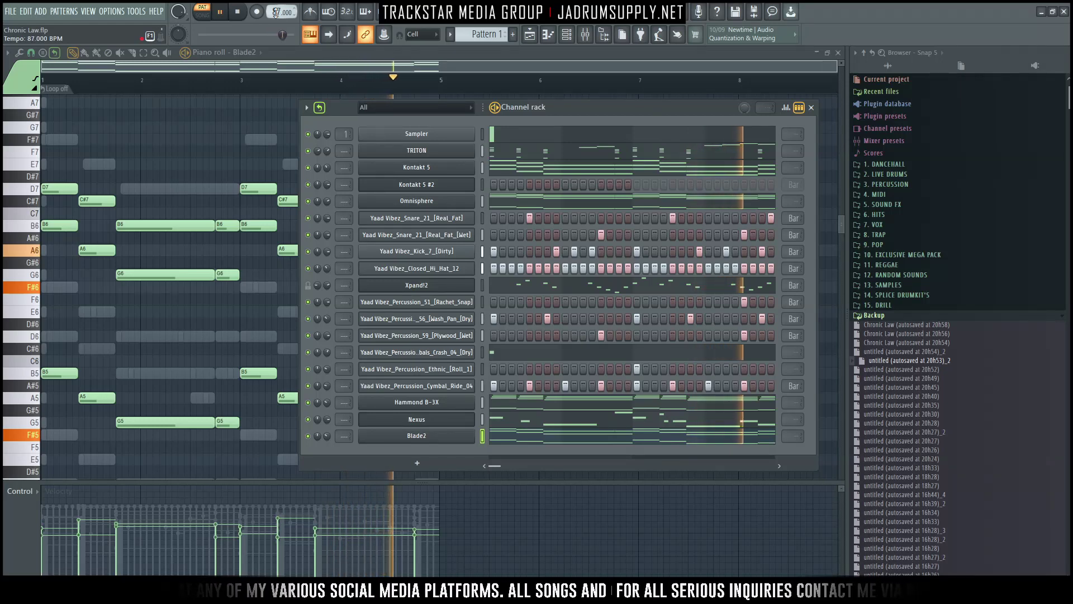
In the Nexus bassline, shorten the long F#3 note slightly and replace the last A3 note with four short A3 hits
click(746, 424)
scroll(378, 339, down, 6)
scroll(378, 340, down, 1)
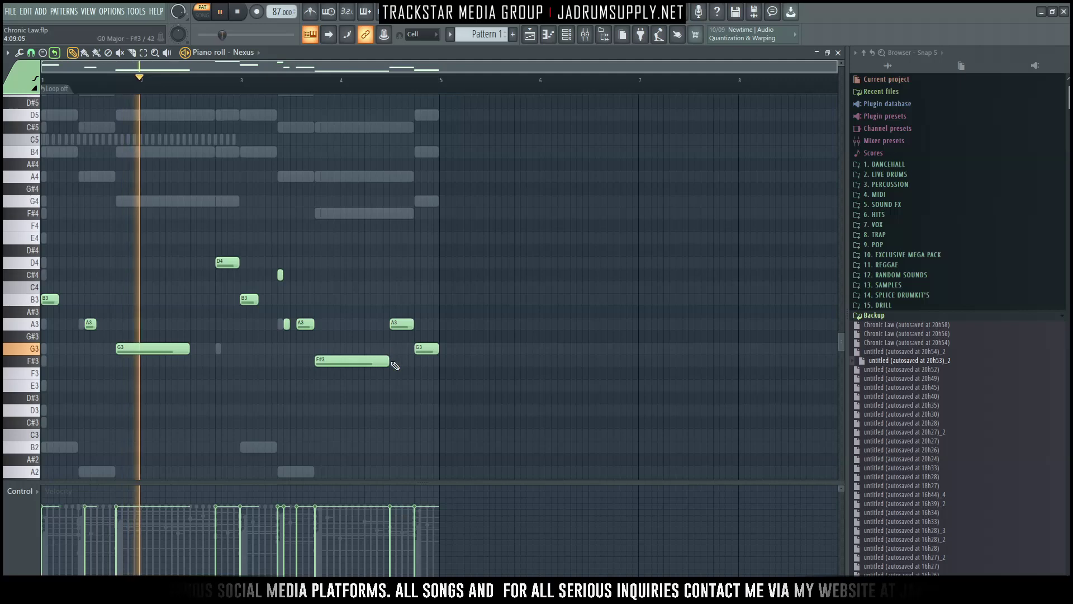
drag(388, 362, 381, 361)
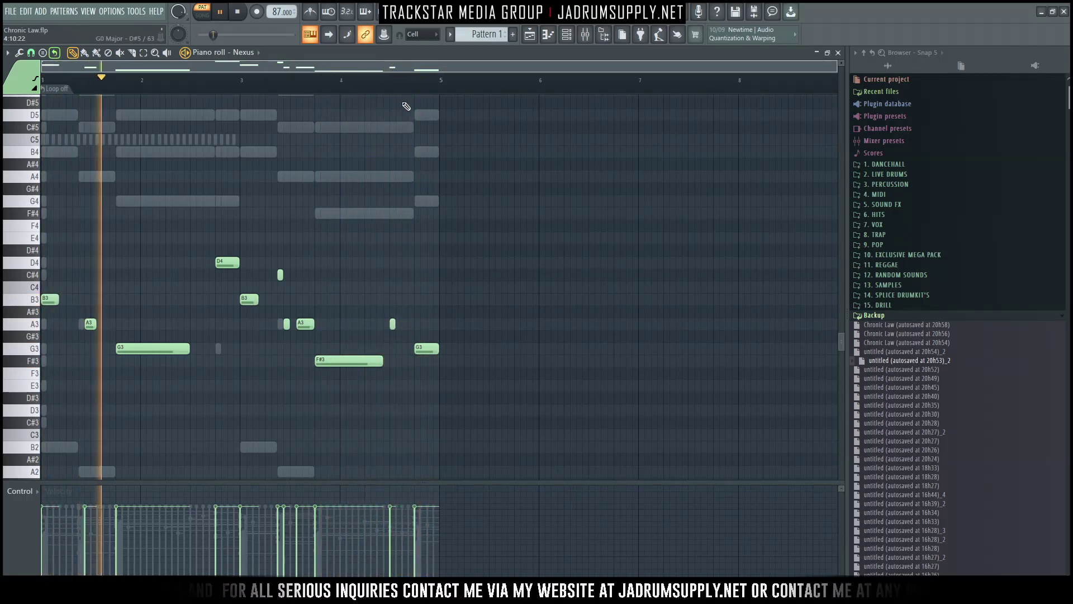
scroll(408, 93, up, 2)
scroll(409, 92, up, 2)
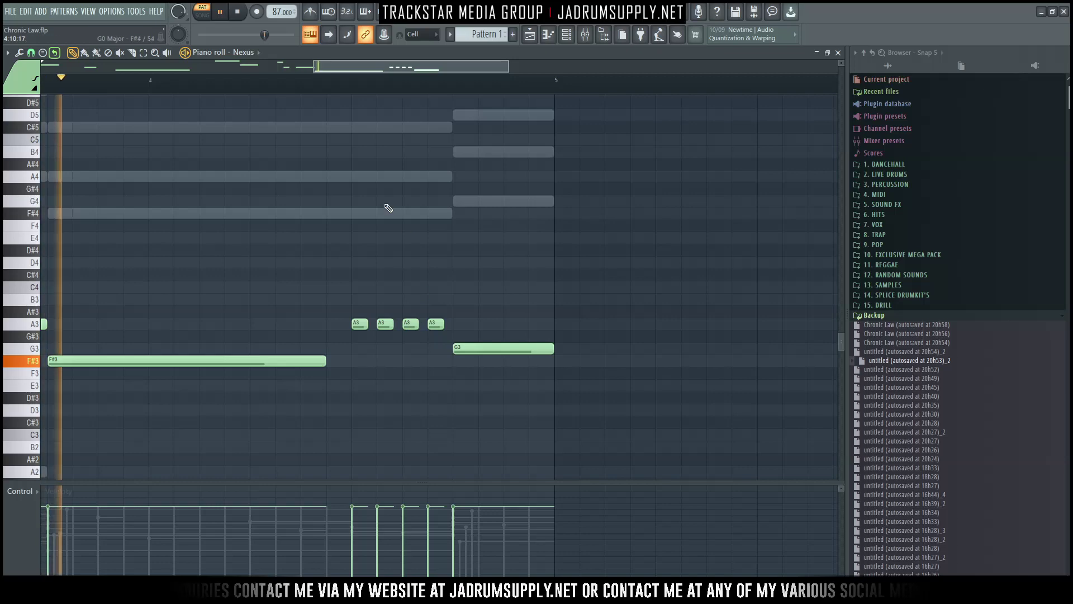
scroll(351, 93, down, 4)
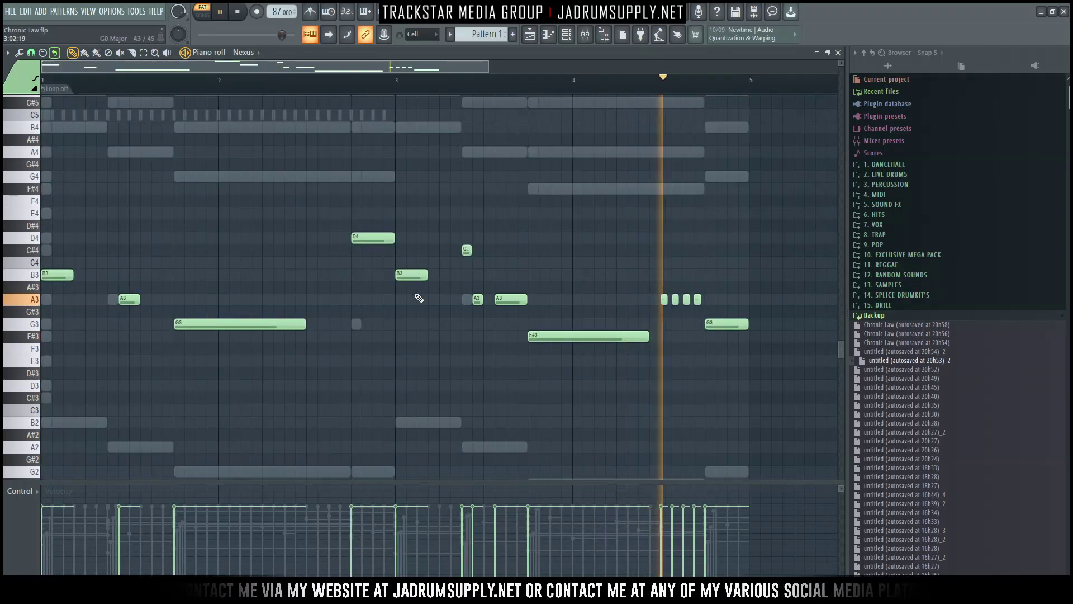
Replace the final G3 bass note with two short G3 hits and a longer G3 ending at bar 5
right_click(710, 326)
click(710, 325)
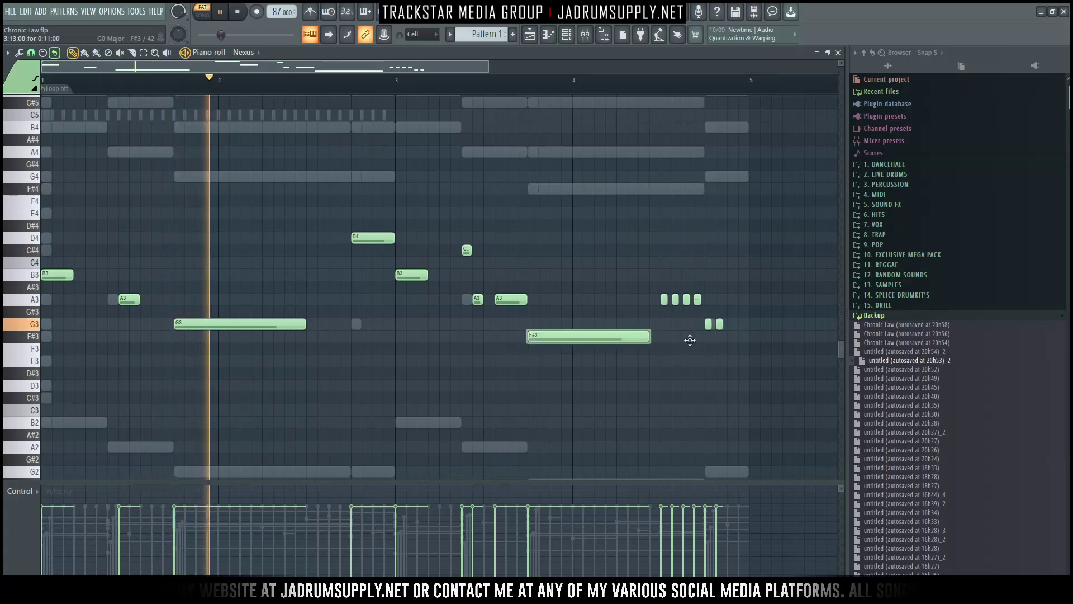
click(722, 324)
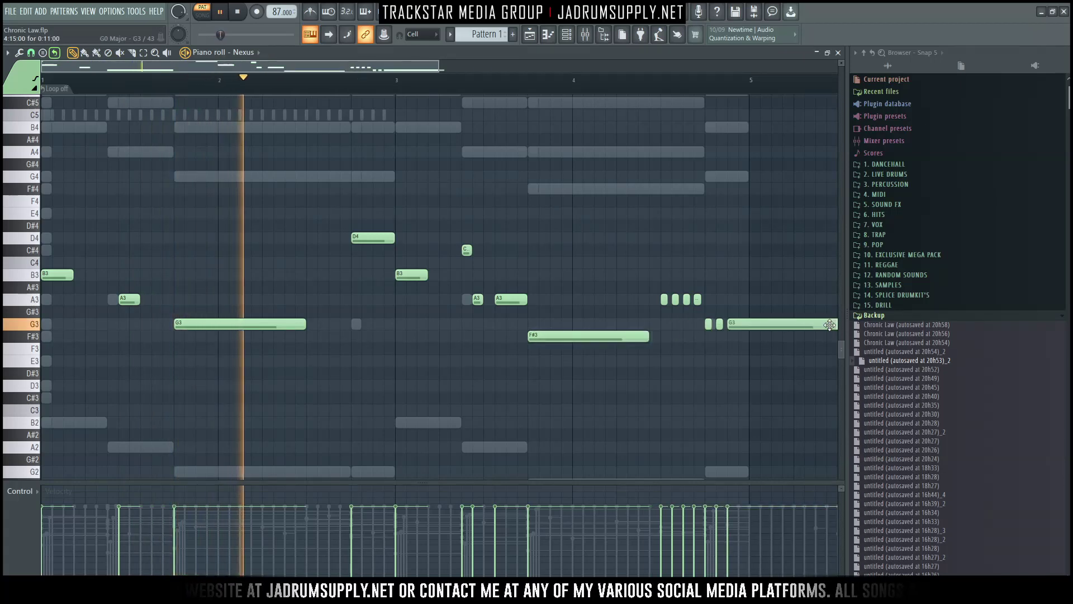
mouse_move(759, 323)
mouse_down()
mouse_move(768, 322)
mouse_move(761, 329)
mouse_up()
right_click(760, 326)
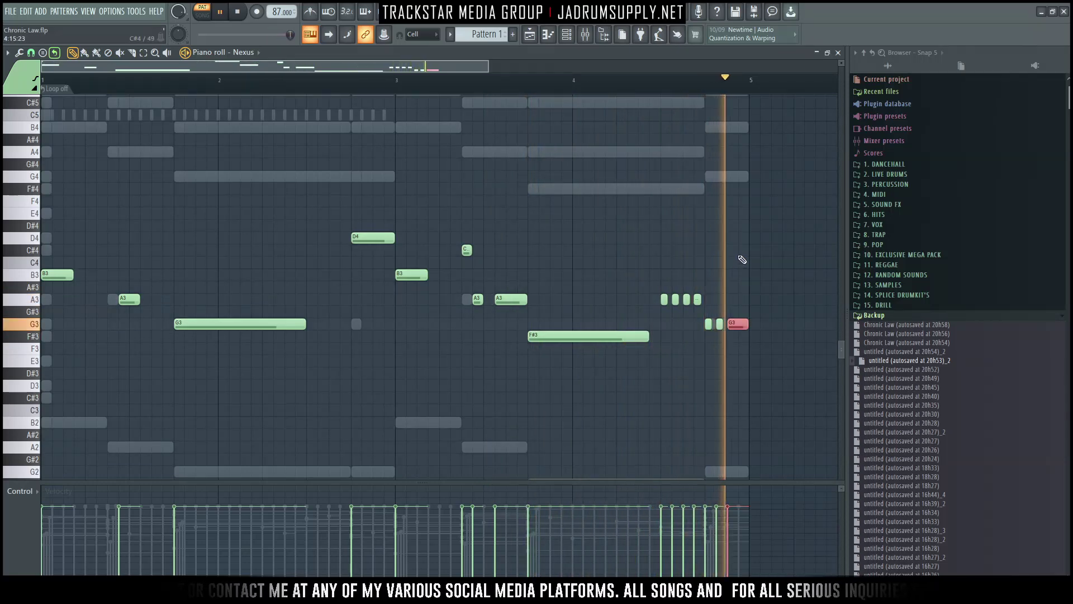
Delete the first of the four short A3 hits and re-enter the longer closing G3 after the two short ones
right_click(728, 325)
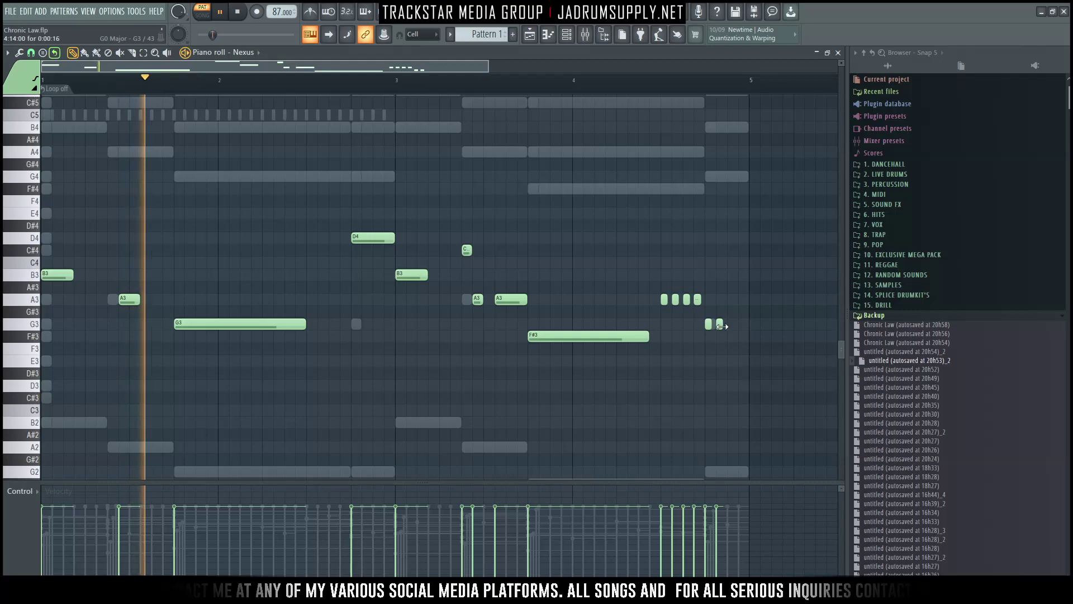
right_click(664, 300)
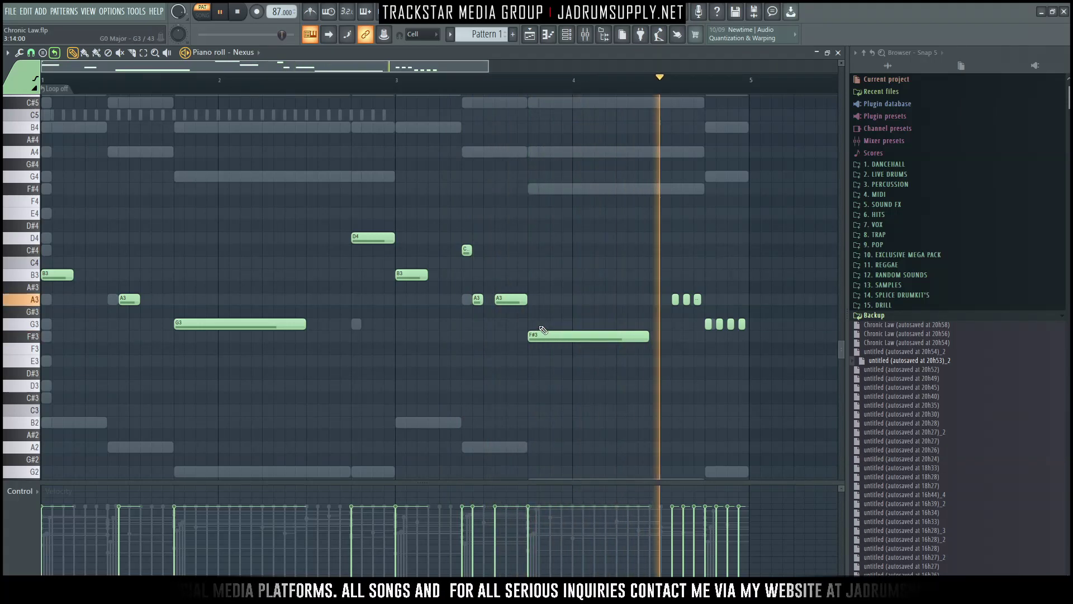
double_click(732, 324)
key(Escape)
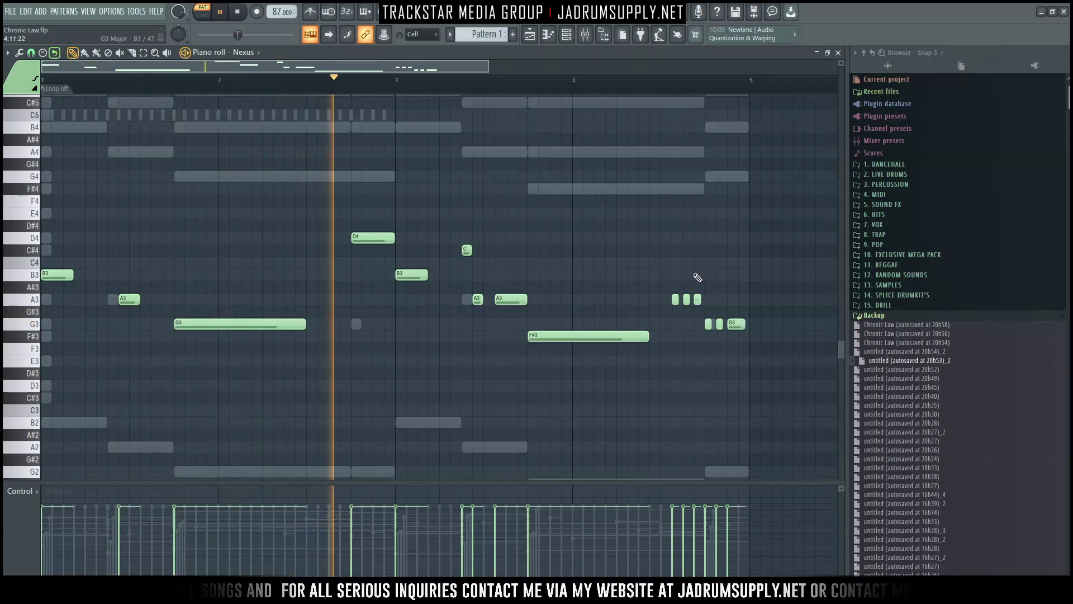
Turn the Closed_Hi_Hat_12 channel volume down slightly and open the mixer
click(567, 36)
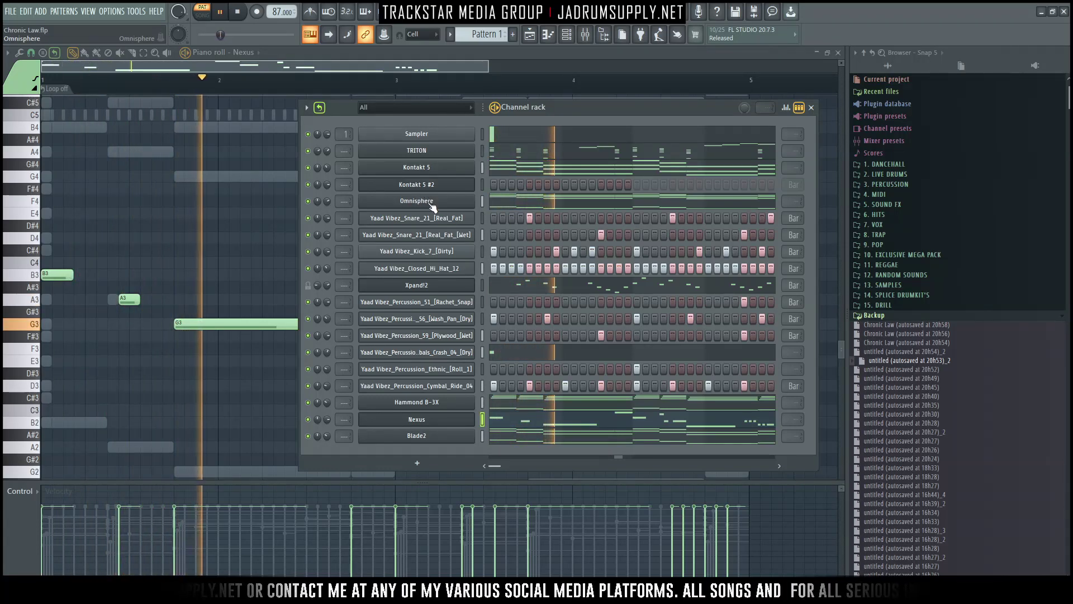
drag(328, 269, 328, 277)
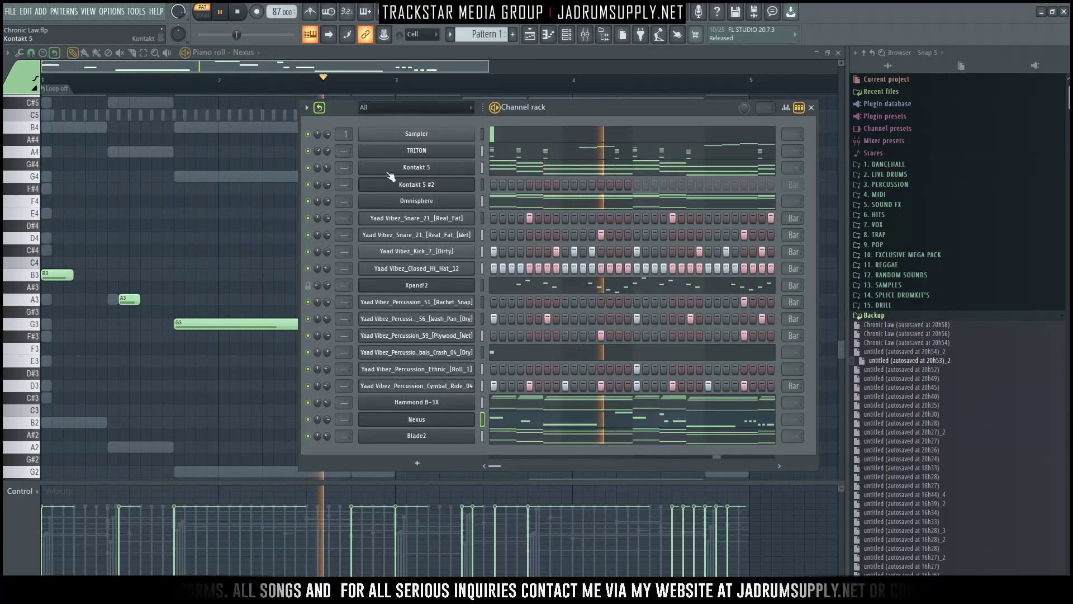
click(585, 35)
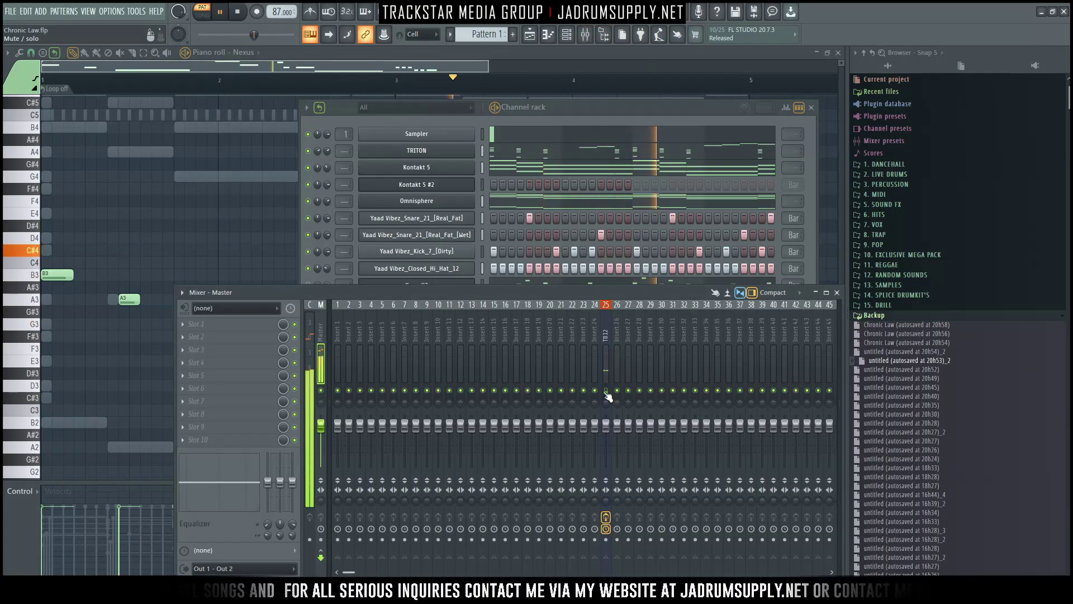